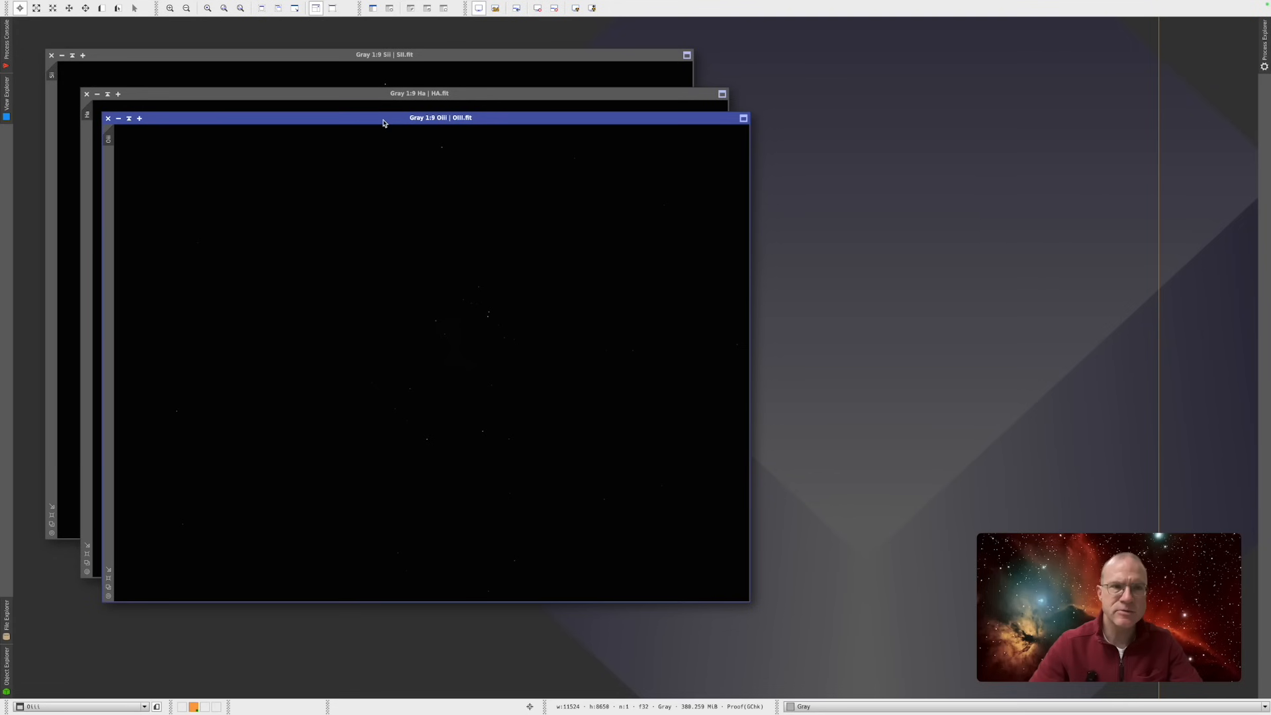
- Apply an automatic screen stretch to the OIII, Ha and SII images
key("ctrl+a")
left_click(383, 94)
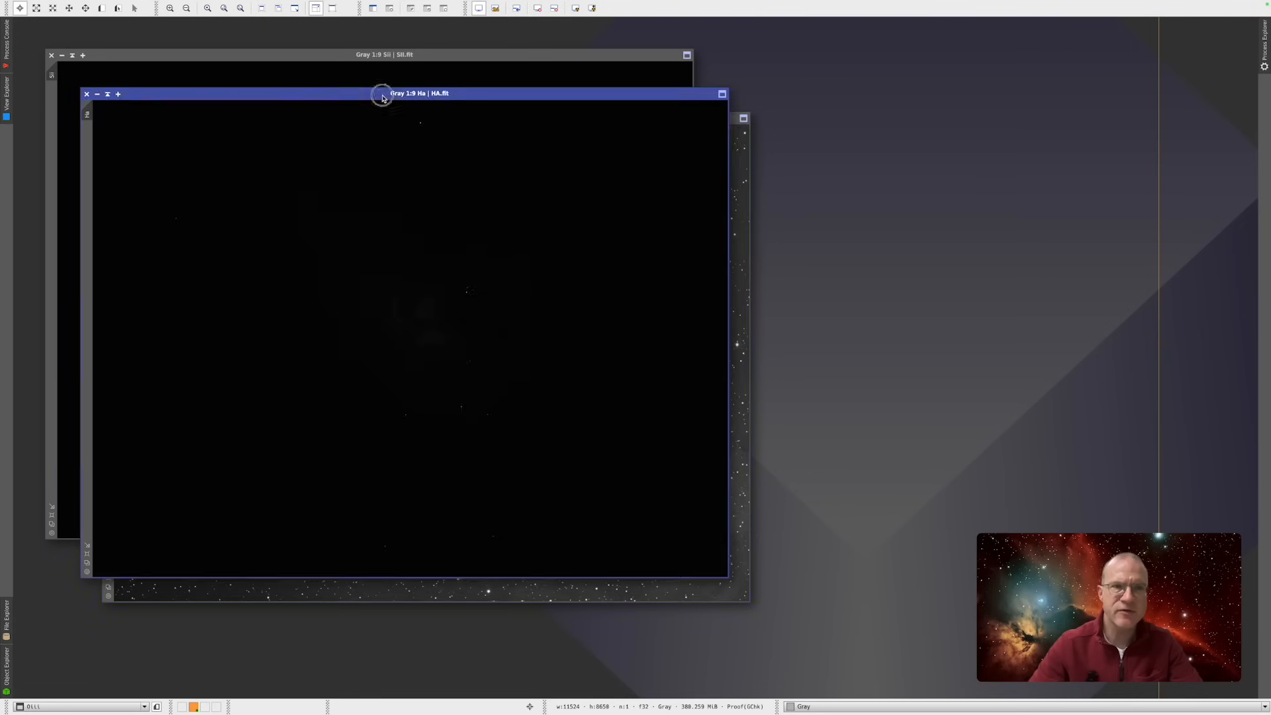
key("ctrl+a")
left_click(338, 55)
key("ctrl+a")
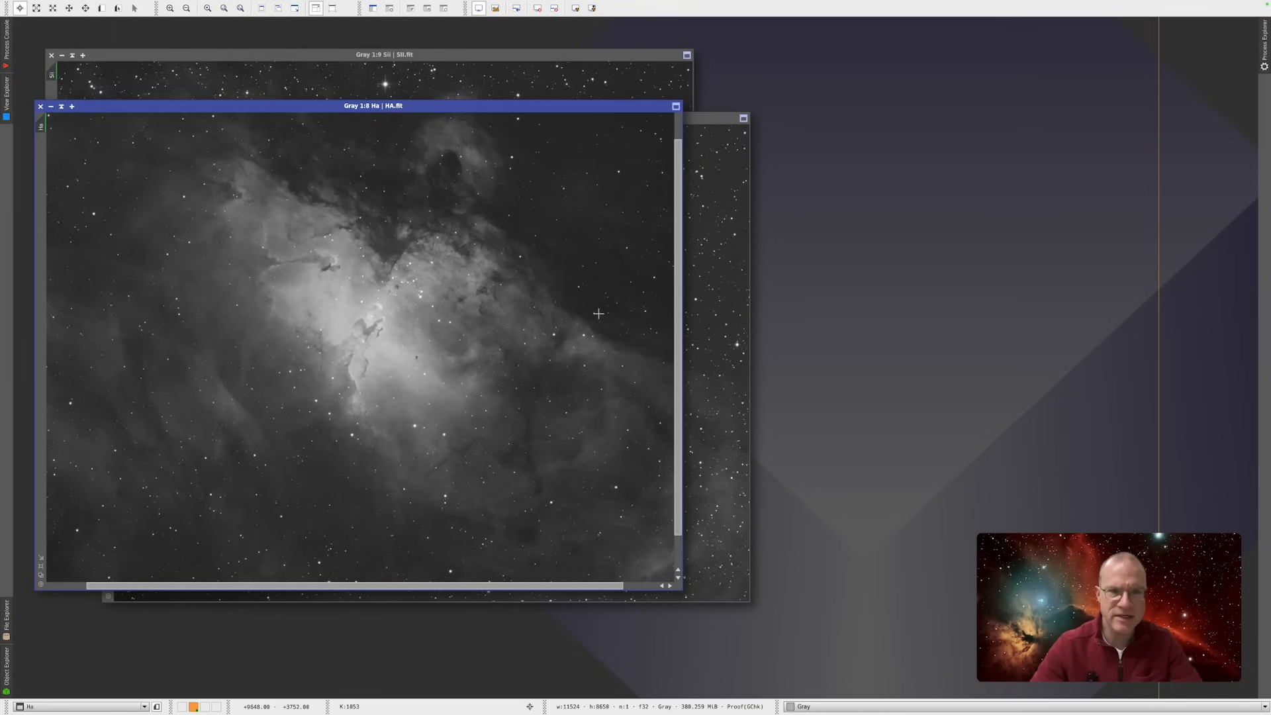
- Define a DynamicCrop frame of about 11292 × 8442 pixels on the Ha image, trimming a thin border from its edges
left_click(236, 6)
mouse_move(275, 20)
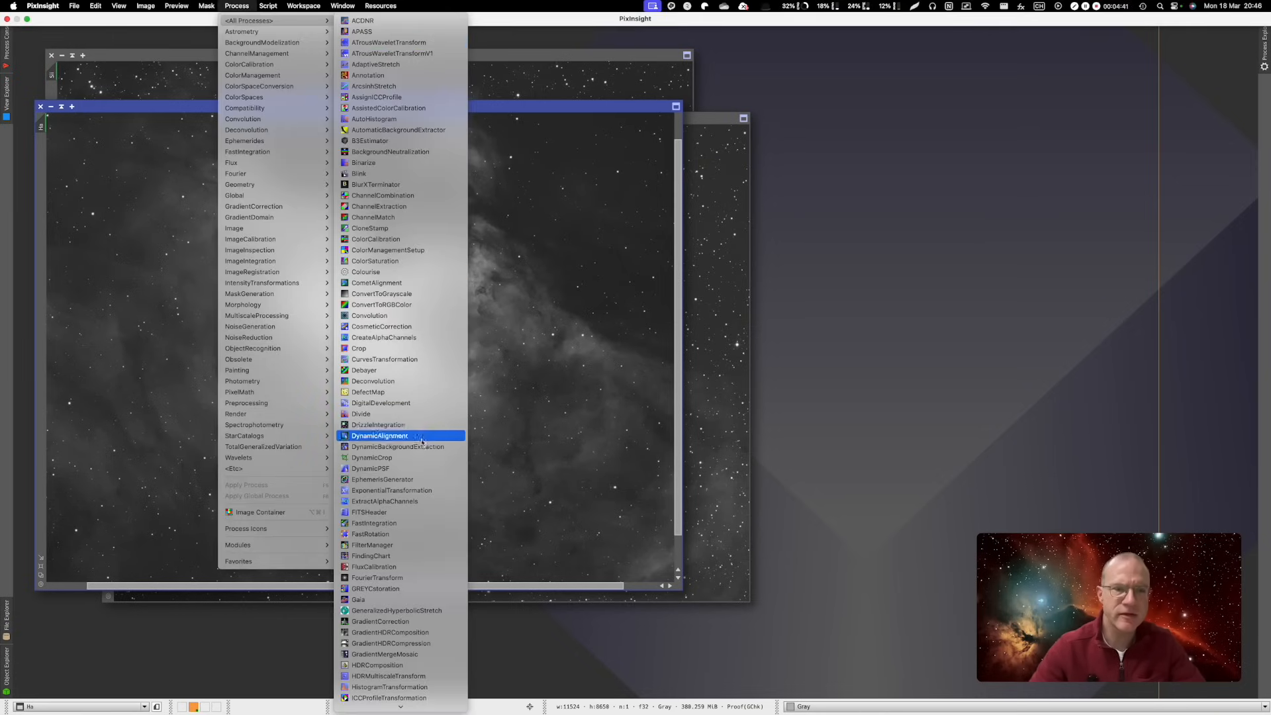
left_click(415, 460)
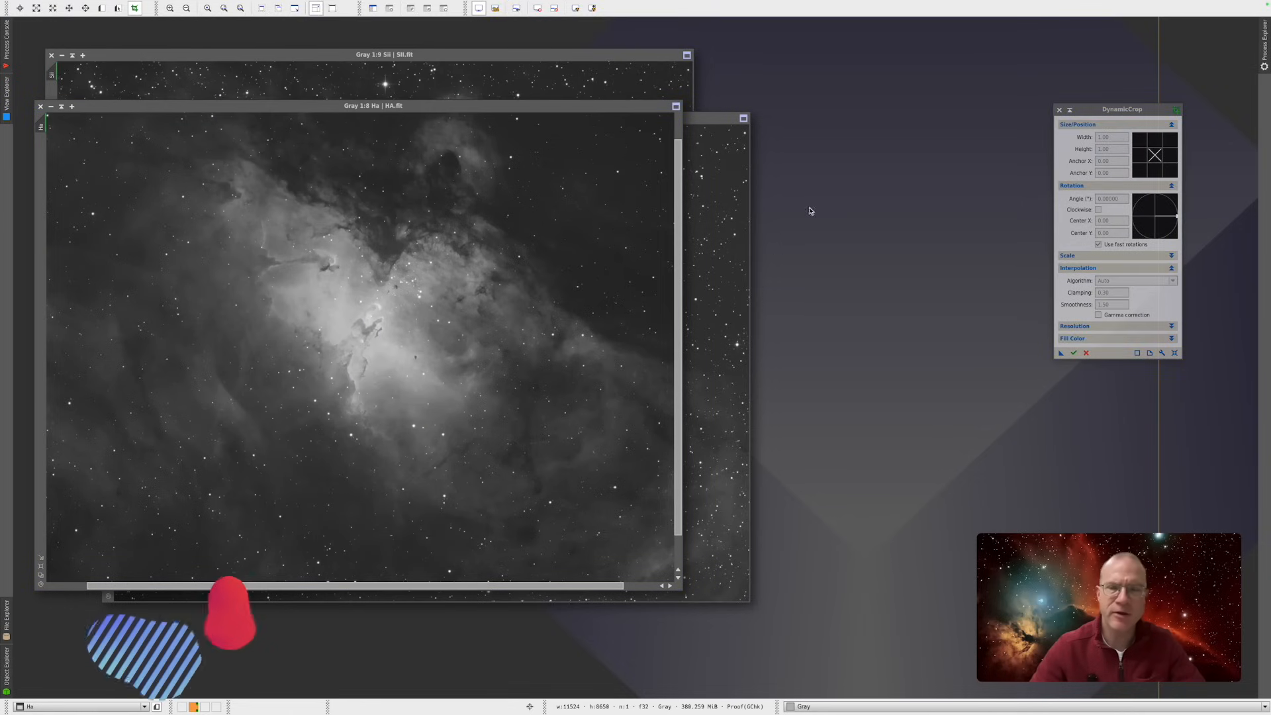
left_click_drag(1102, 114, 861, 147)
left_click(490, 108)
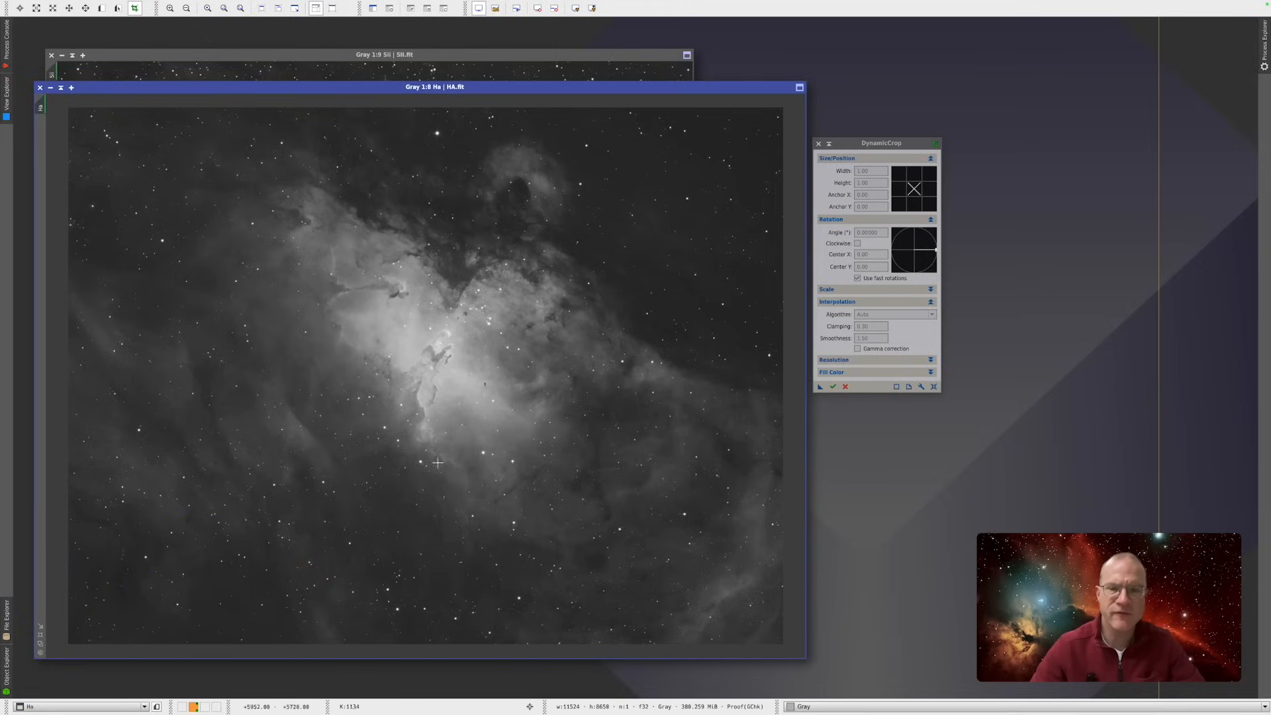
left_click(933, 388)
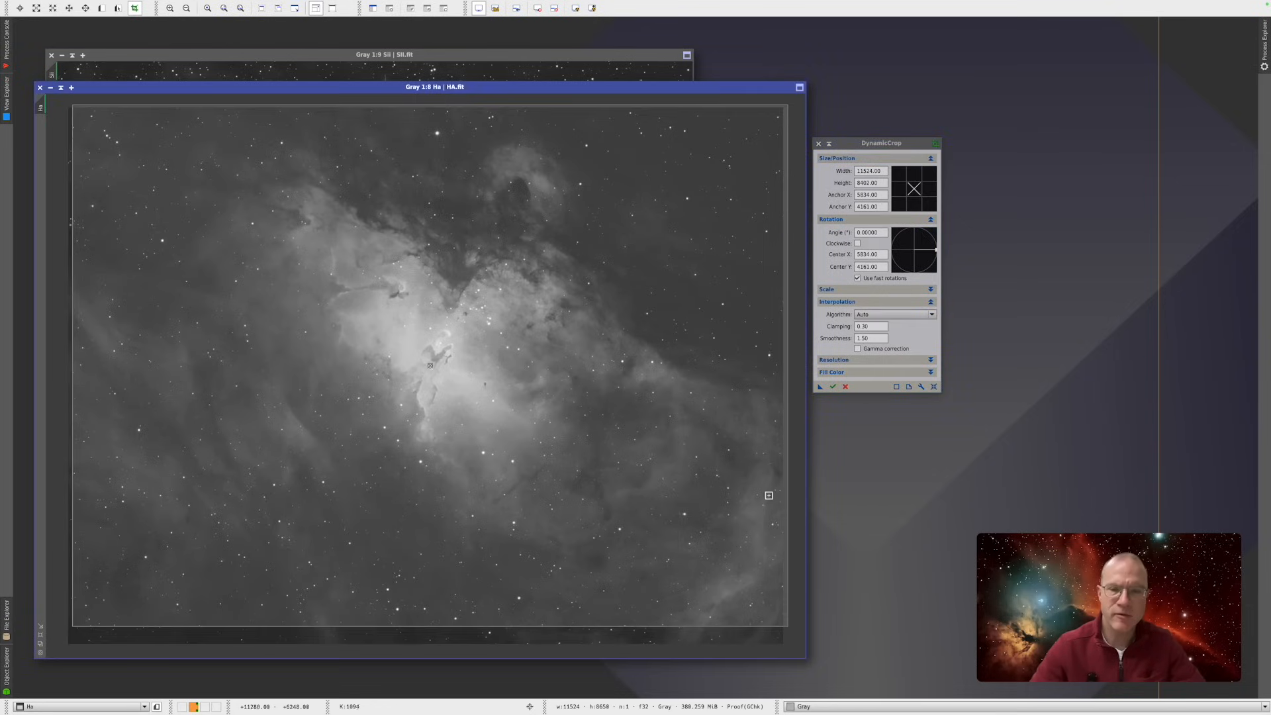
left_click_drag(786, 496, 775, 500)
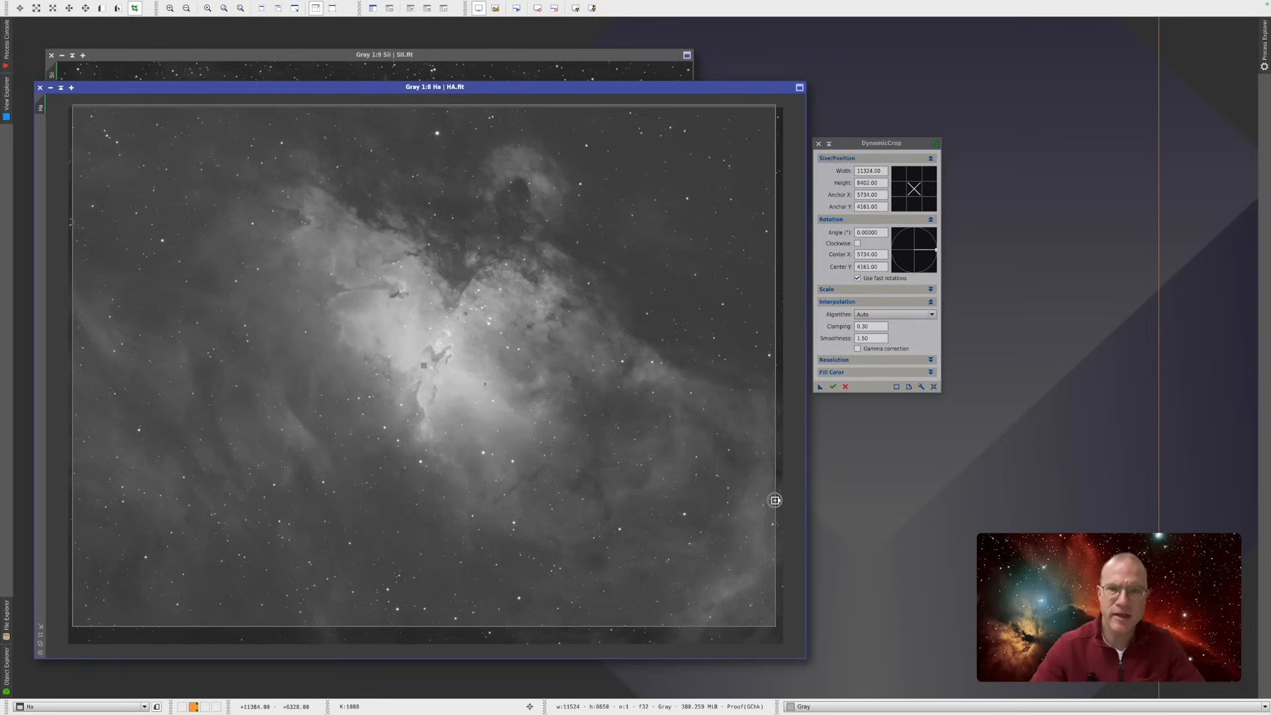
left_click_drag(461, 104, 461, 115)
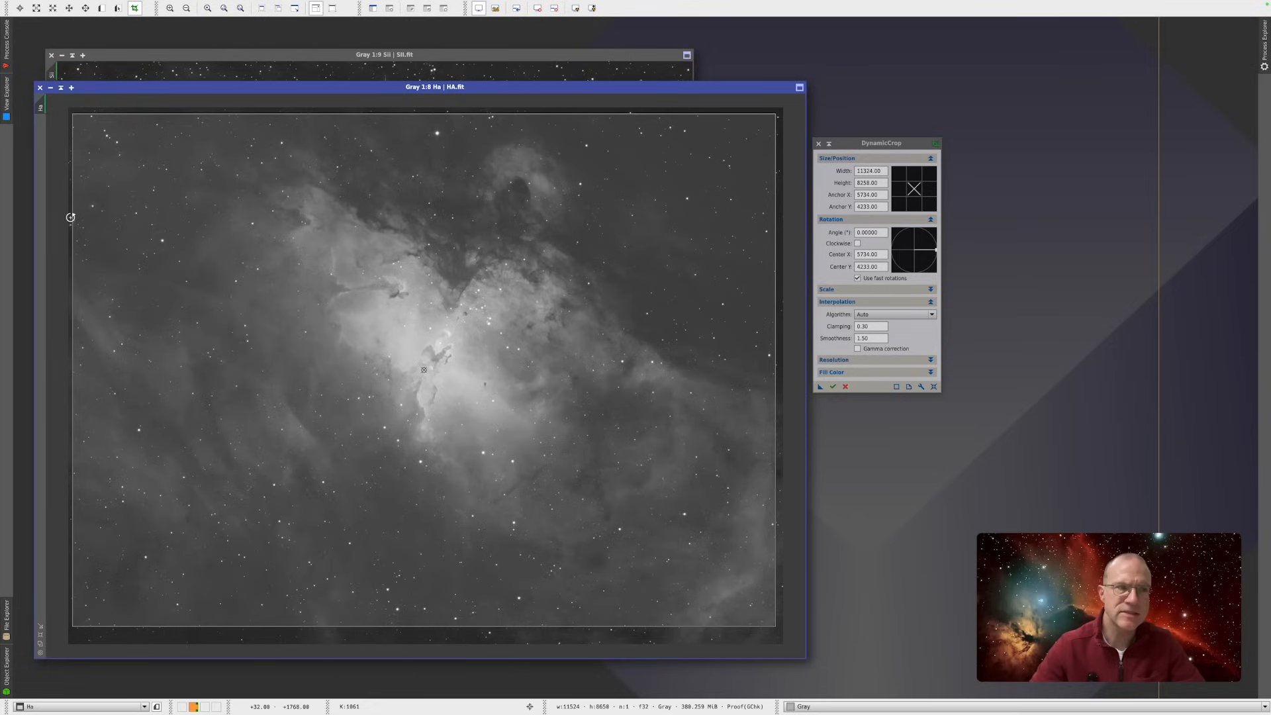
left_click_drag(70, 217, 73, 218)
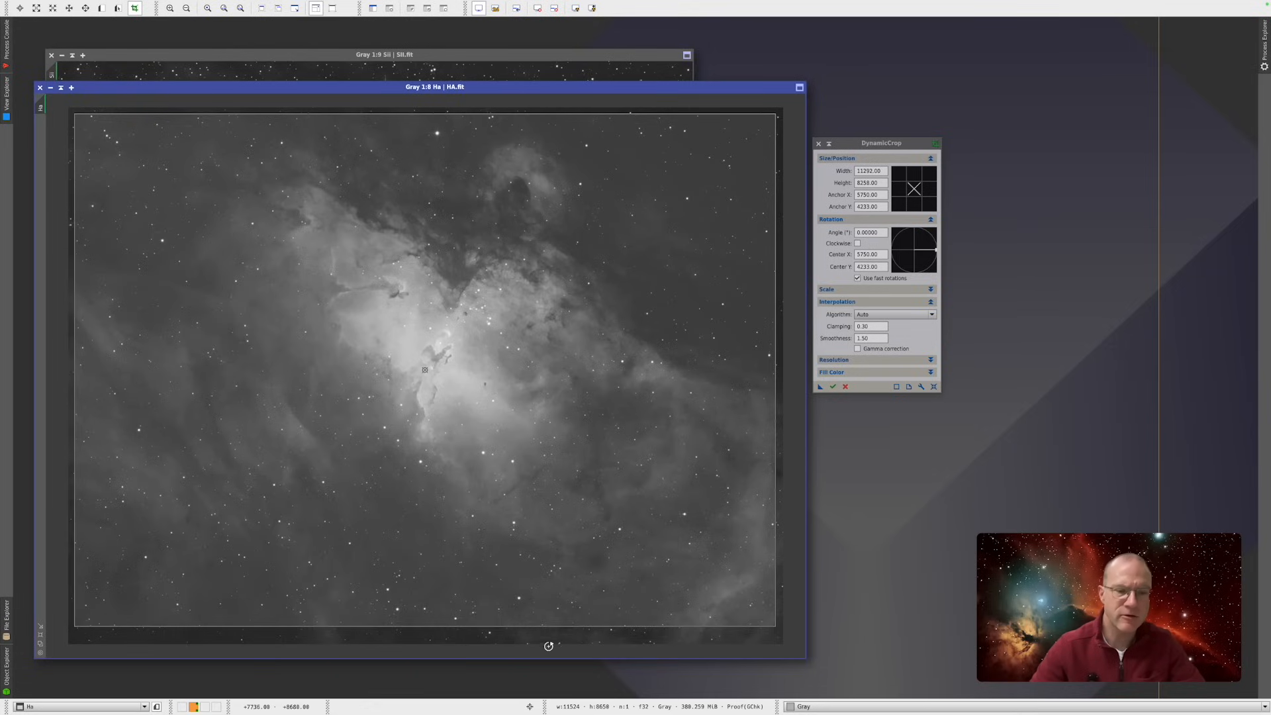
left_click_drag(531, 626, 534, 638)
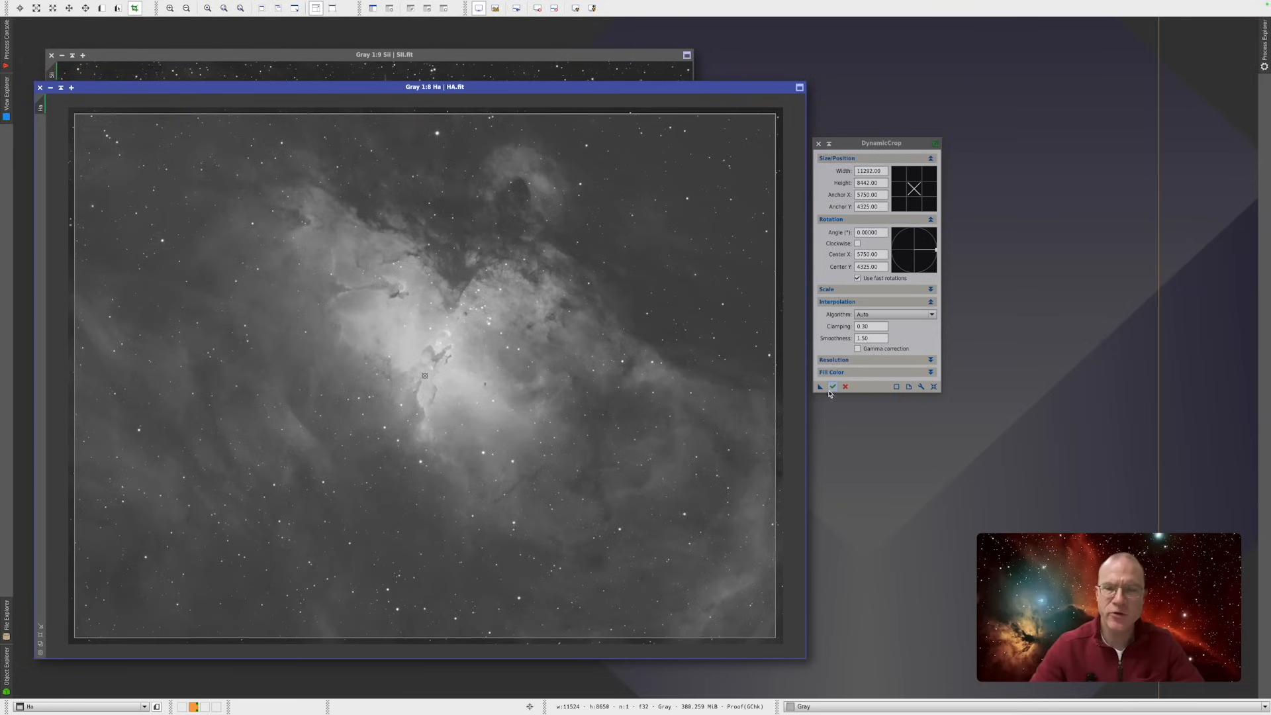
- Save the crop settings as a process icon on the workspace and close DynamicCrop without executing it
left_click_drag(820, 387, 852, 448)
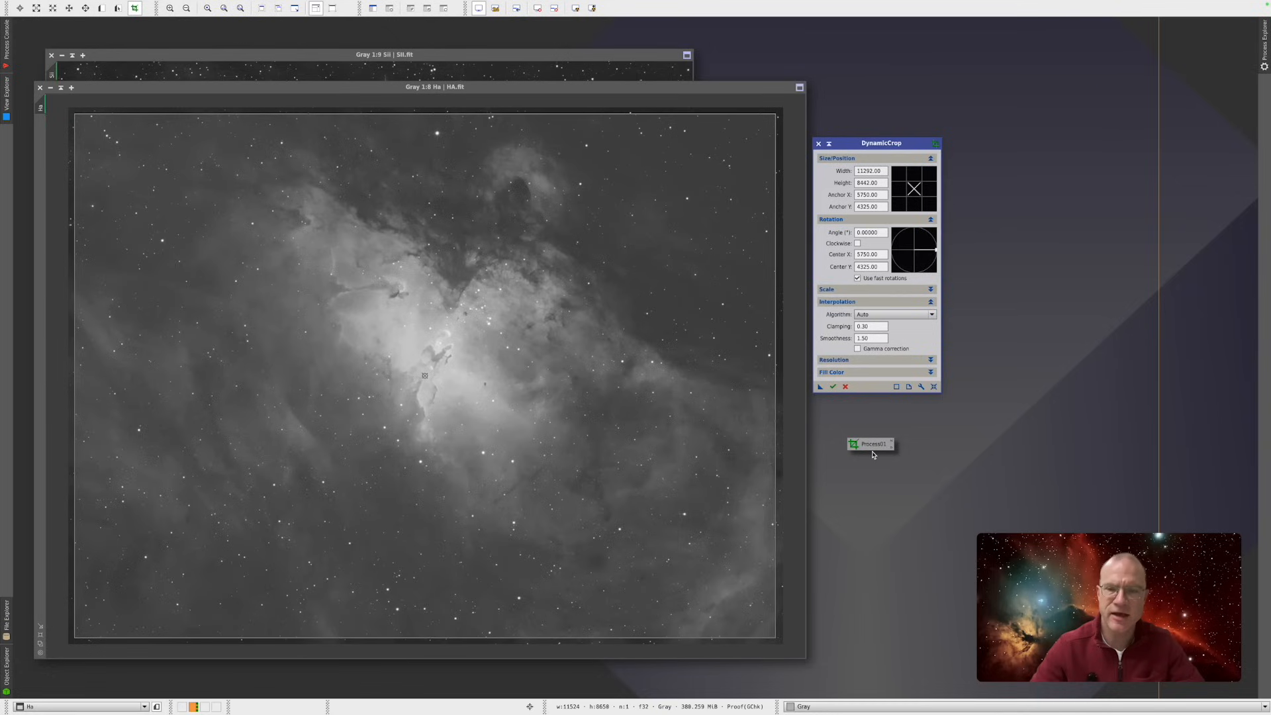
left_click(819, 144)
left_click(648, 375)
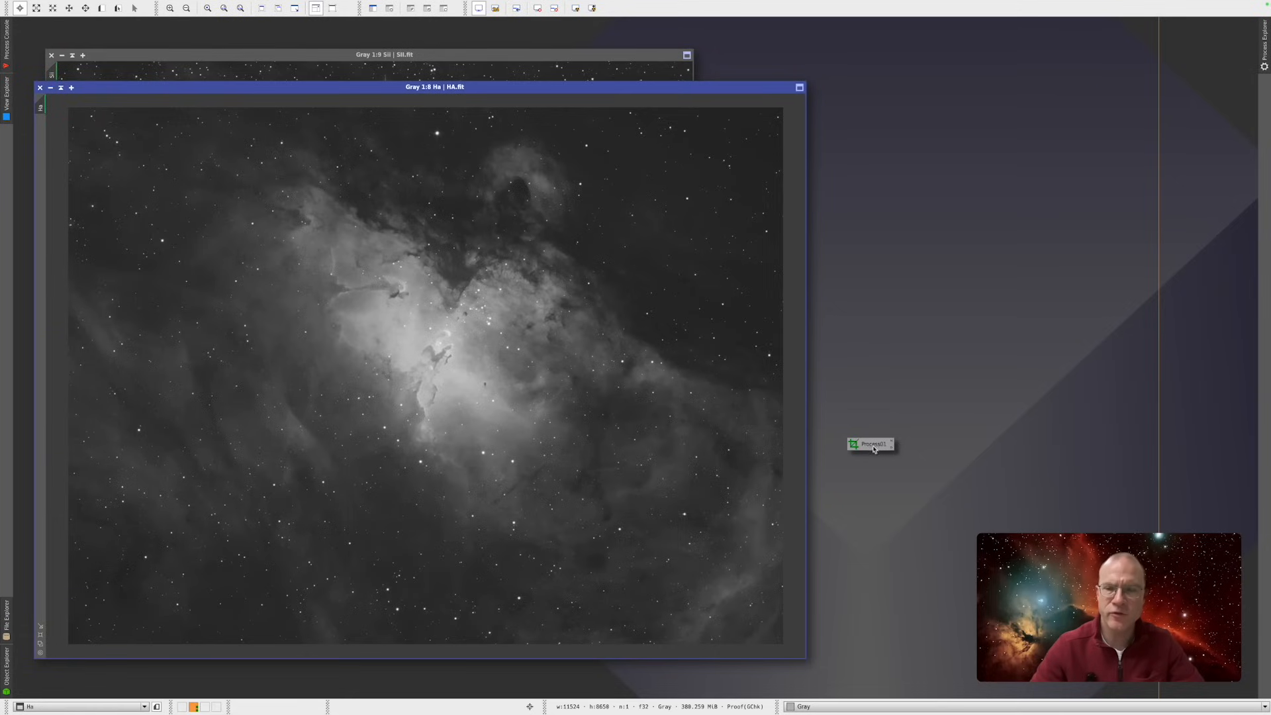
- Apply the saved crop to the Ha, SII and OIII images and delete its process icon
left_click_drag(874, 448, 556, 319)
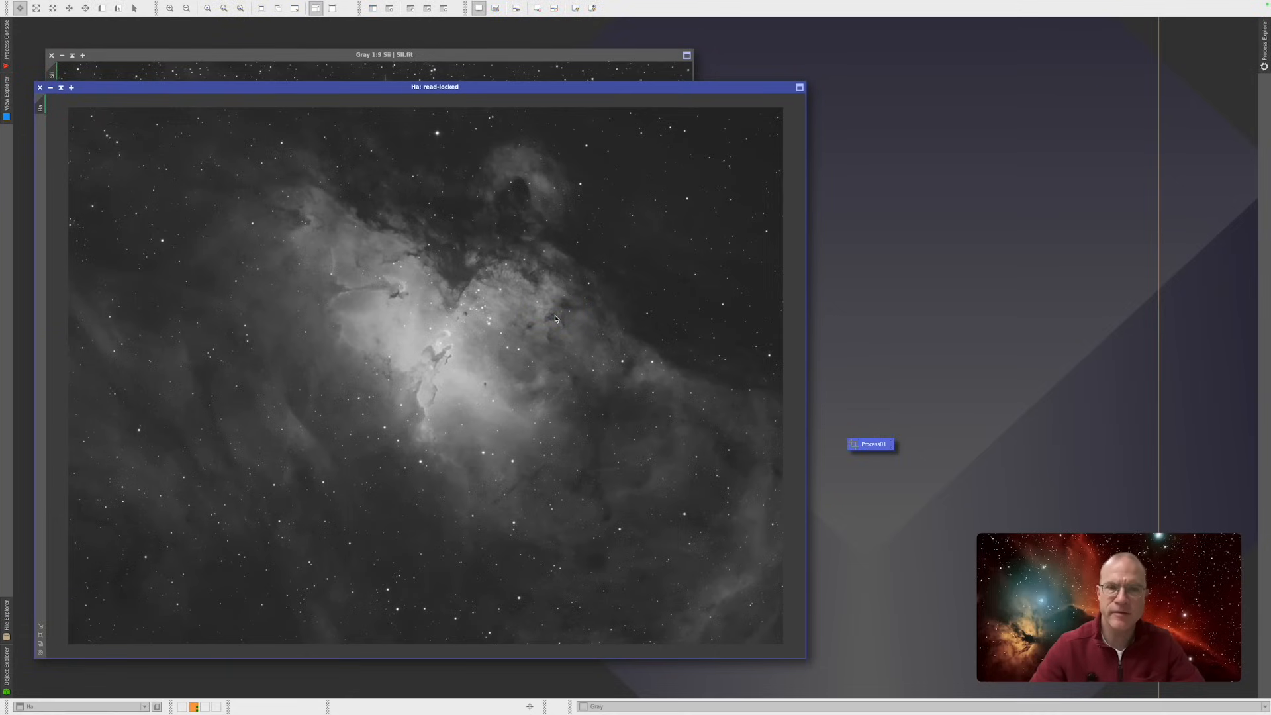
left_click(560, 59)
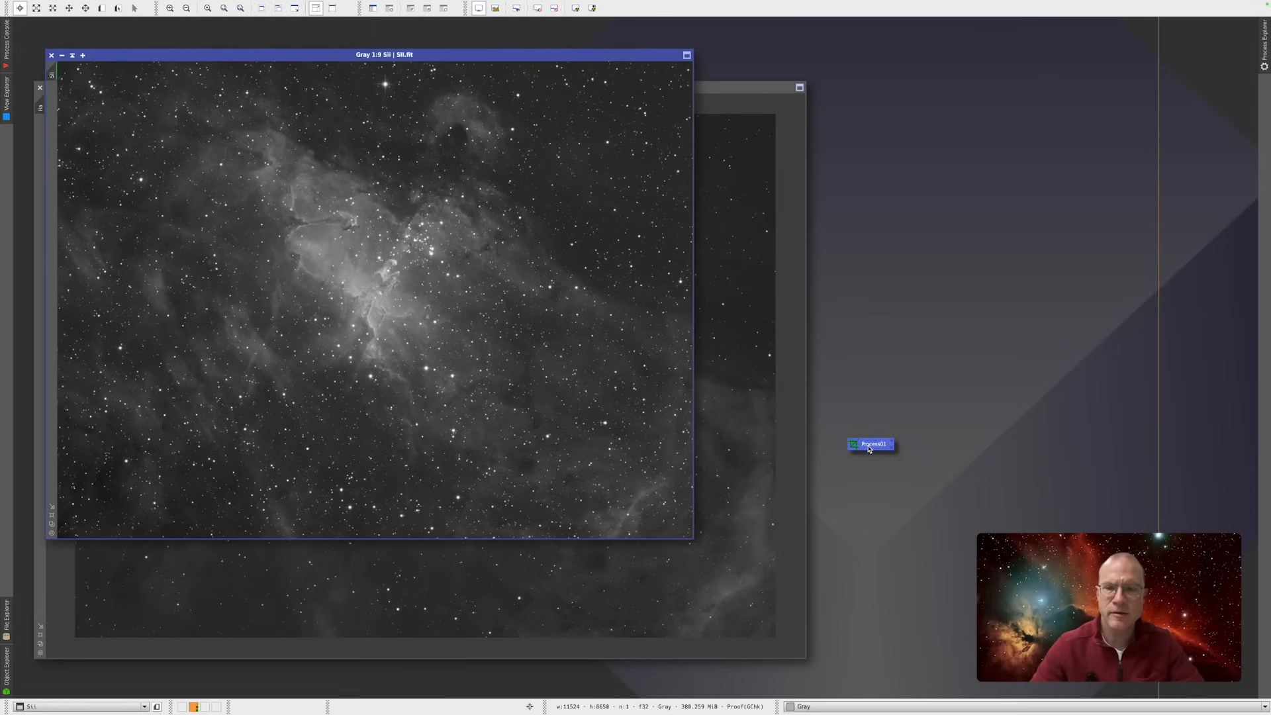
left_click_drag(847, 439, 533, 335)
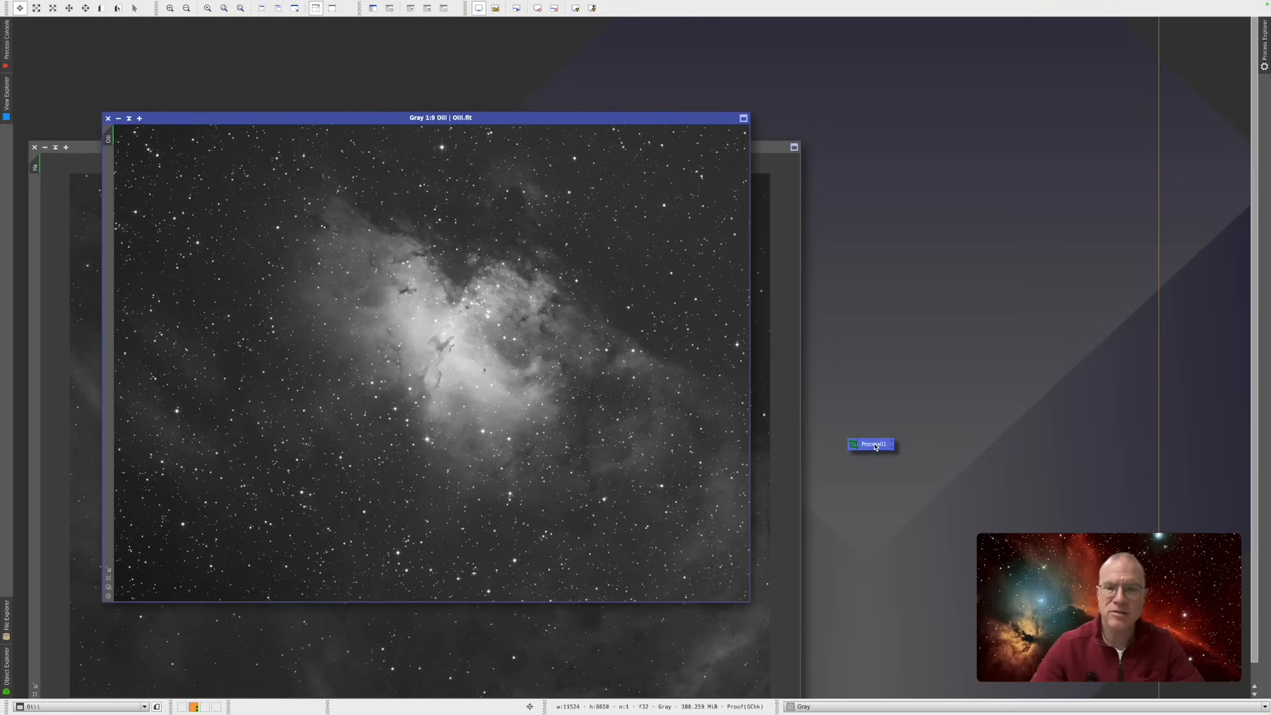
left_click_drag(875, 447, 709, 421)
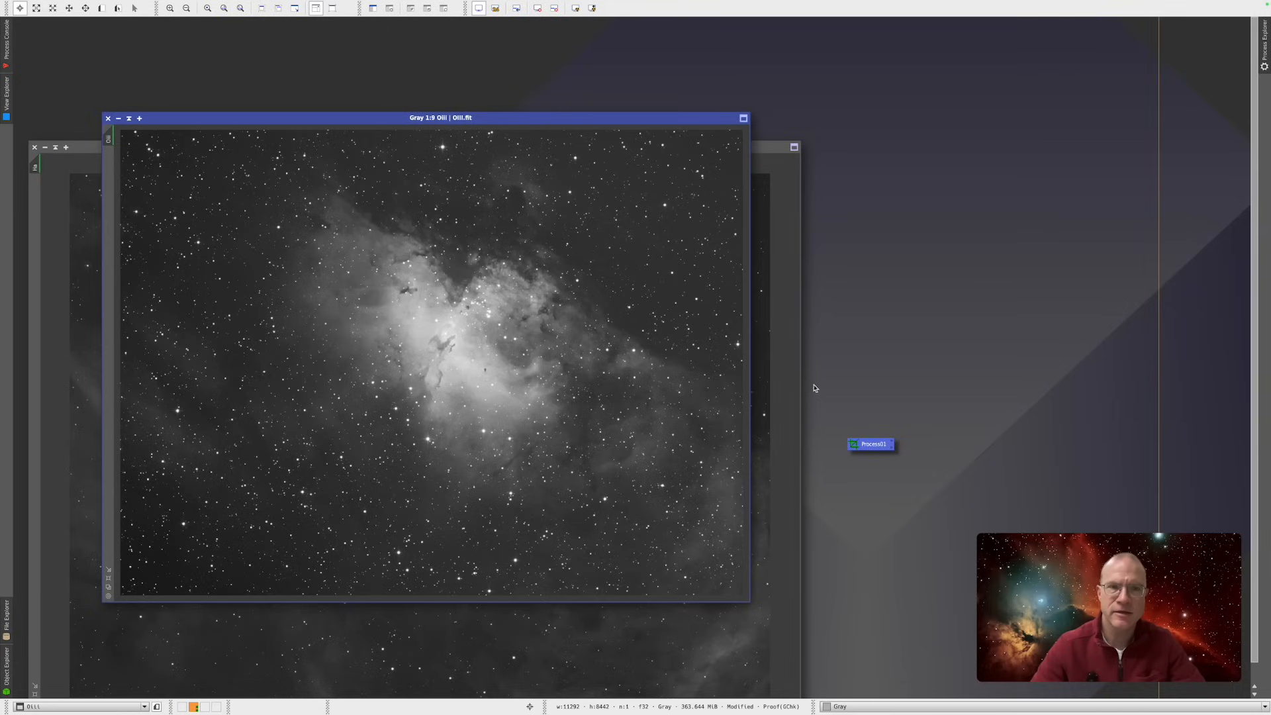
right_click(878, 447)
left_click(915, 601)
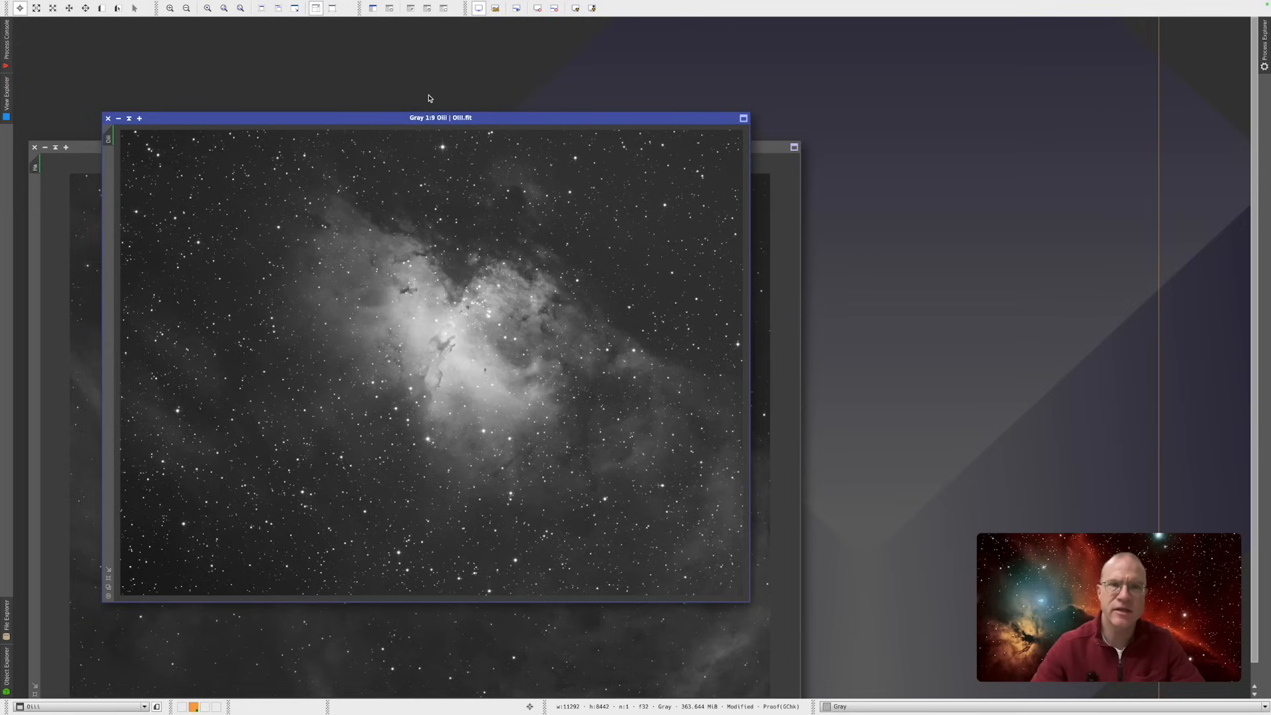
- Configure GradientCorrection with automatic convergence enabled, smoothness 0.70 and scale 7.30
left_click_drag(386, 122, 388, 161)
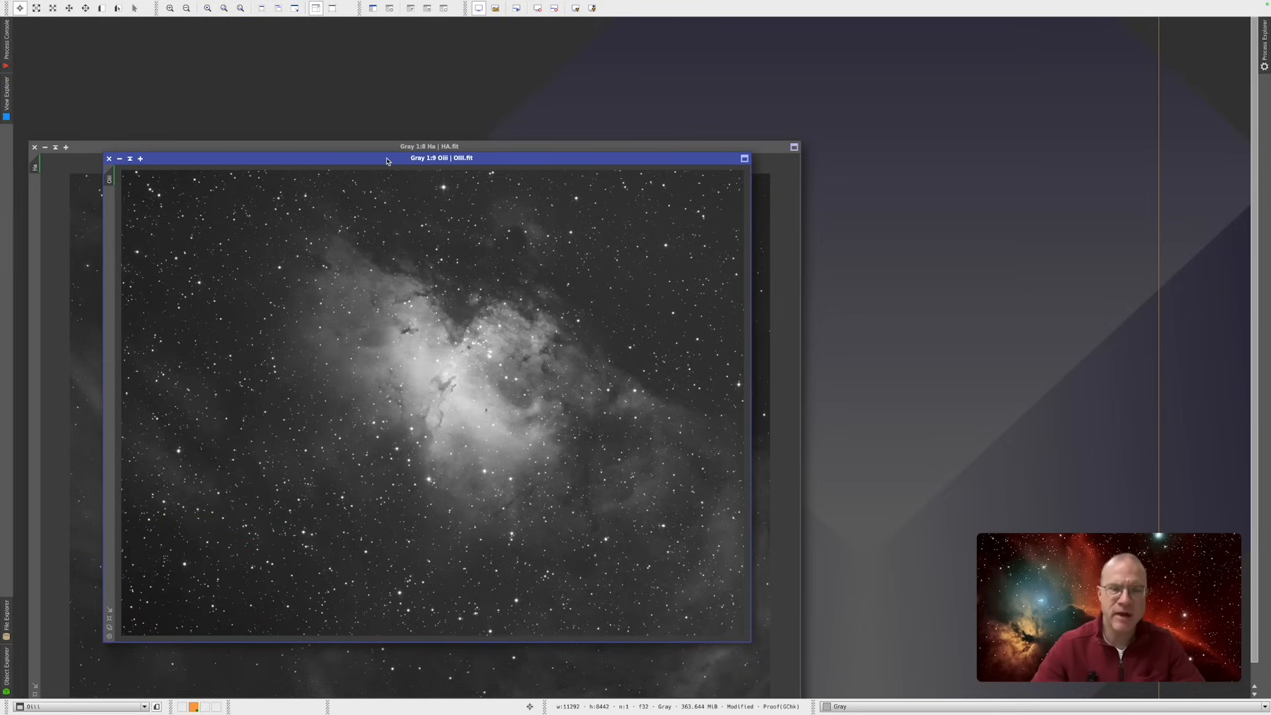
mouse_move(415, 3)
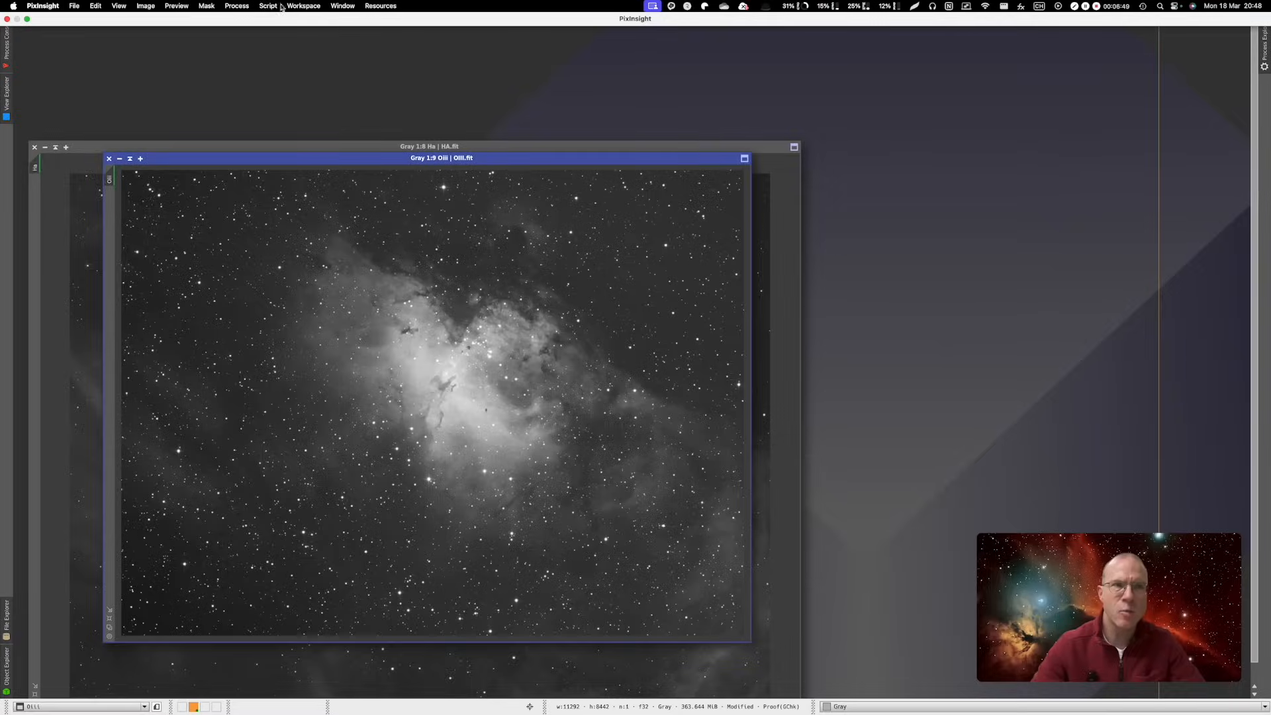
left_click(241, 6)
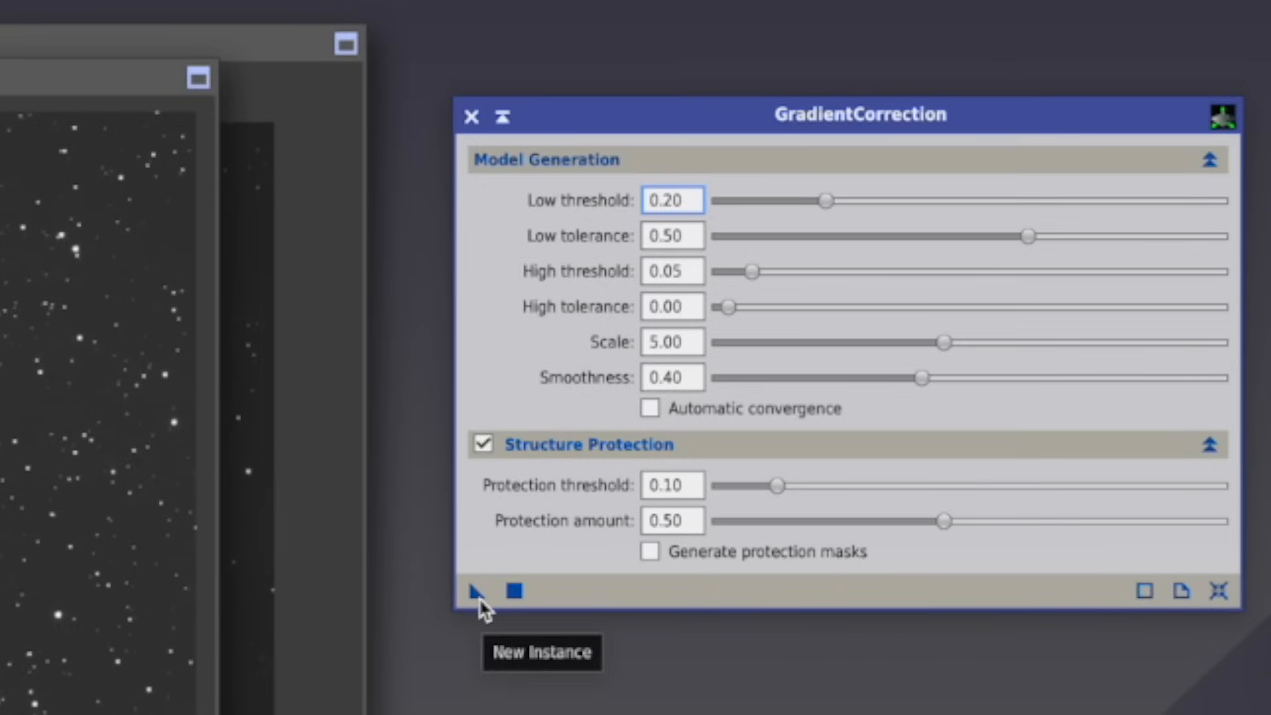
mouse_move(478, 596)
left_mouse_down()
mouse_move(874, 689)
mouse_move(481, 599)
left_mouse_up()
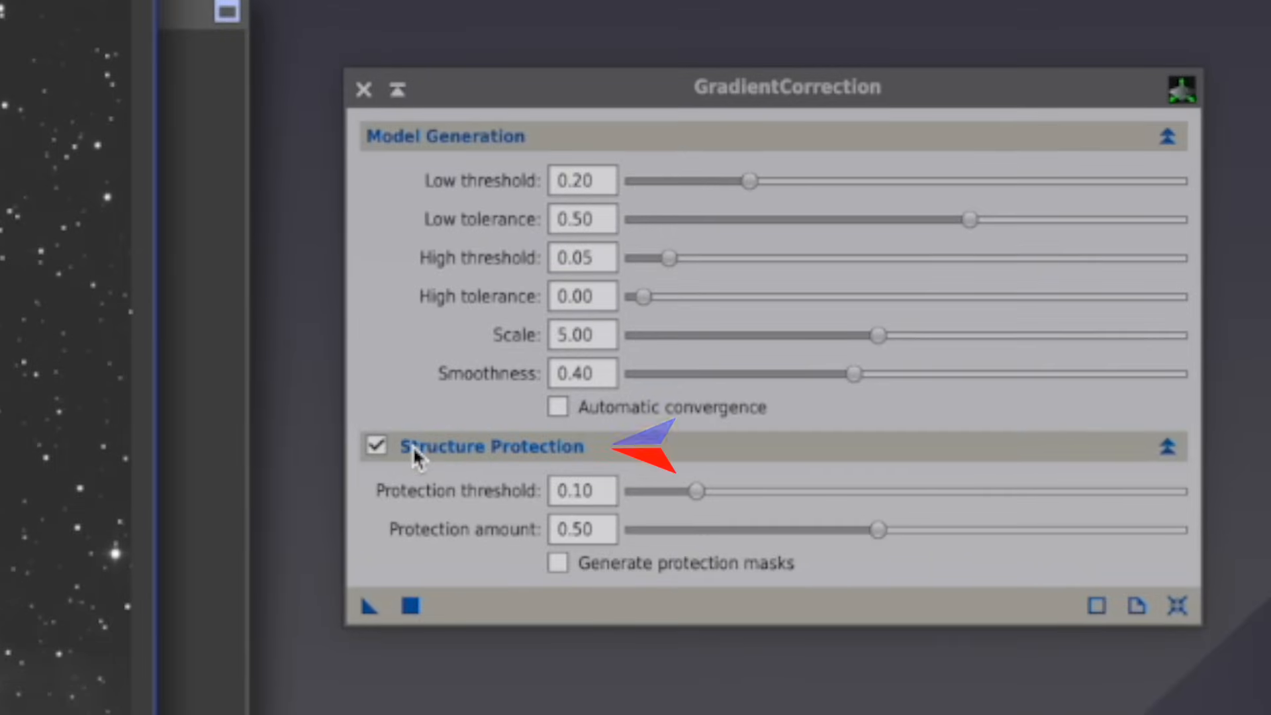
mouse_move(463, 430)
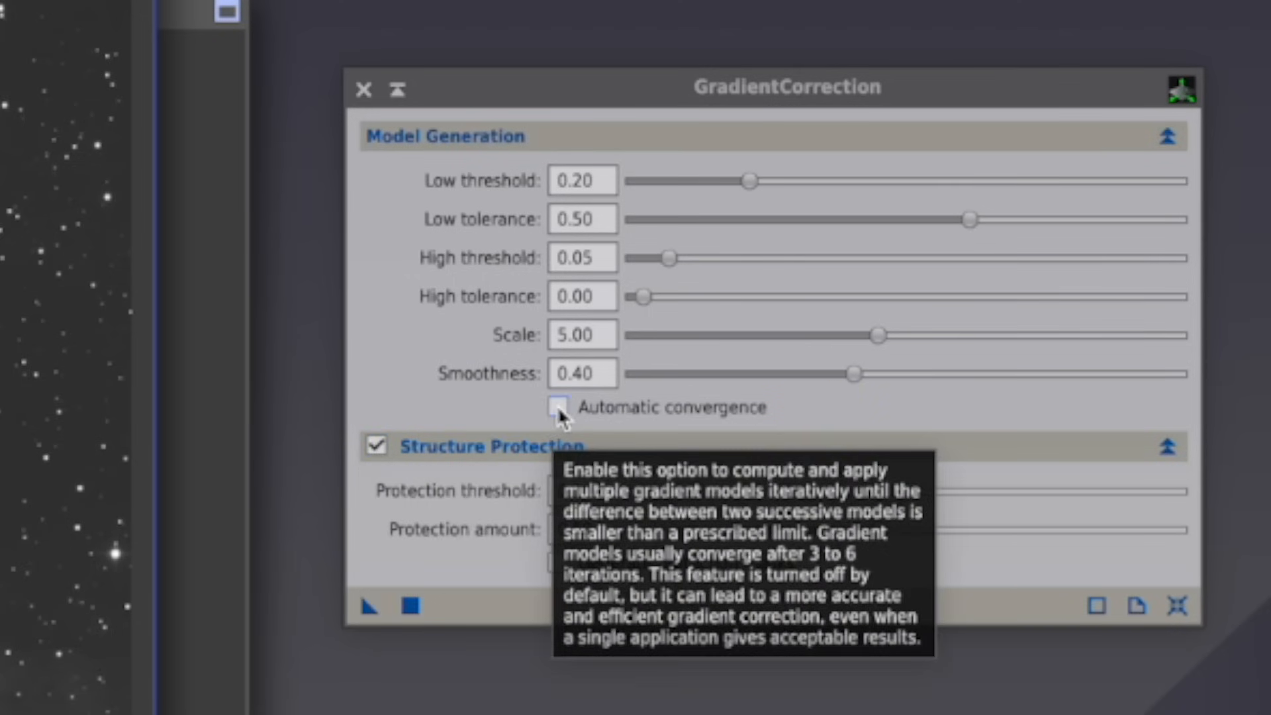
left_click(557, 406)
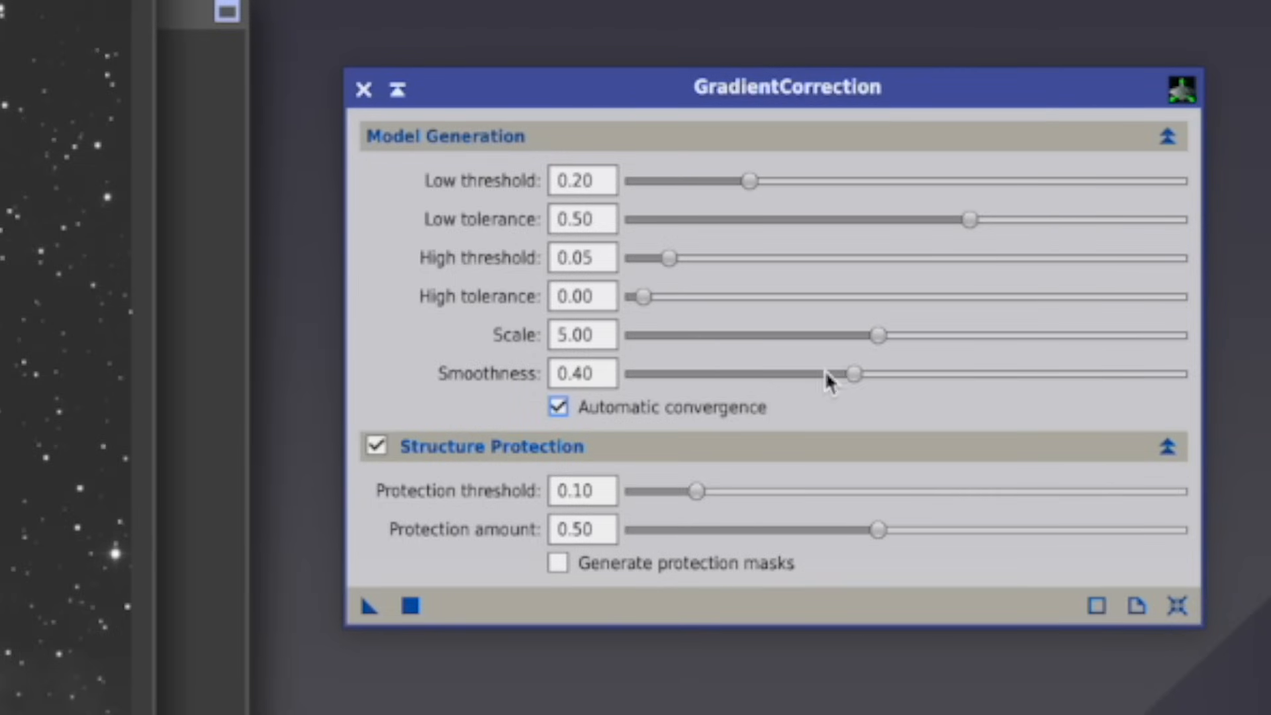
left_click_drag(852, 374, 1018, 382)
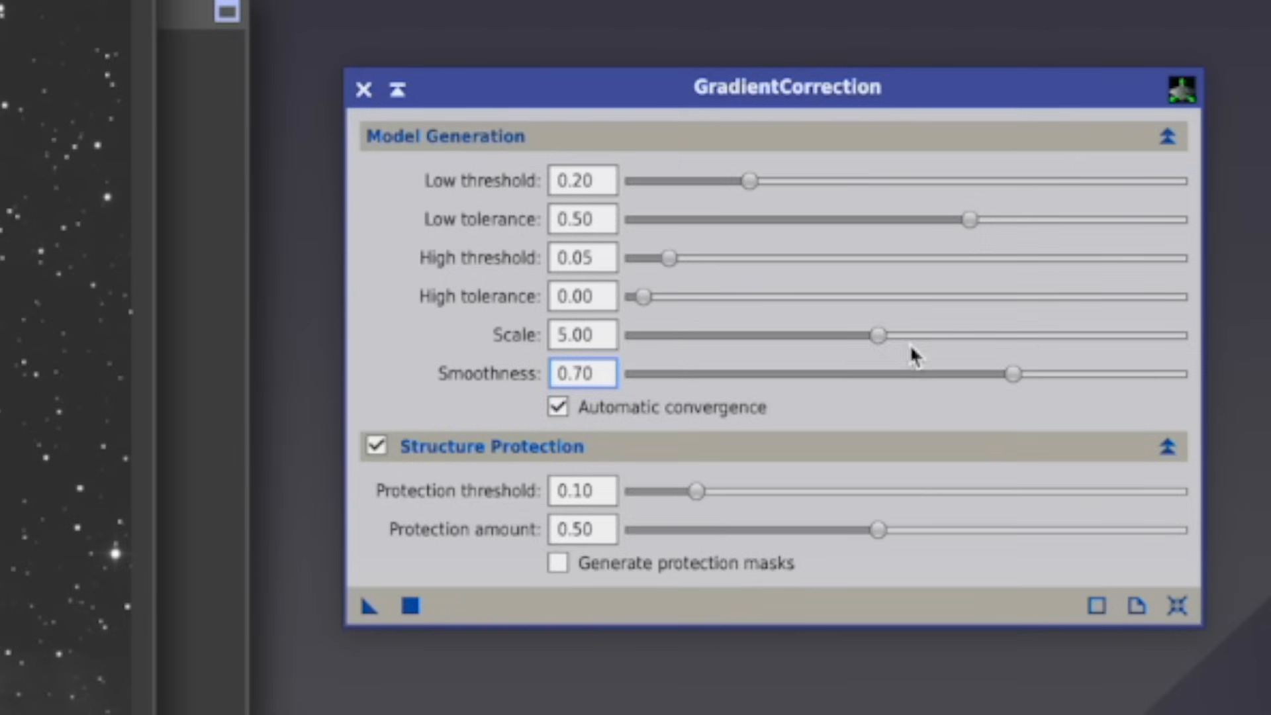
left_click_drag(875, 334, 1006, 340)
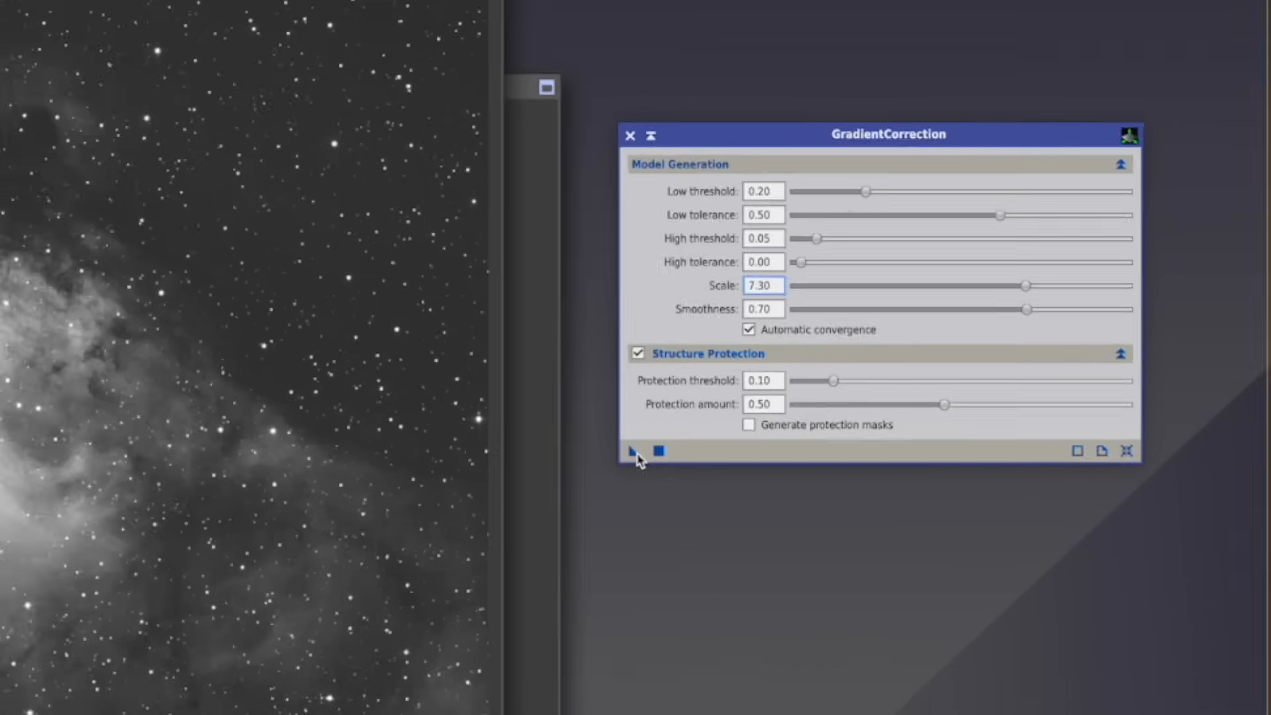
- Apply the configured gradient correction to the OIII, Ha and SII images, and close GradientCorrection
left_click_drag(635, 454, 223, 381)
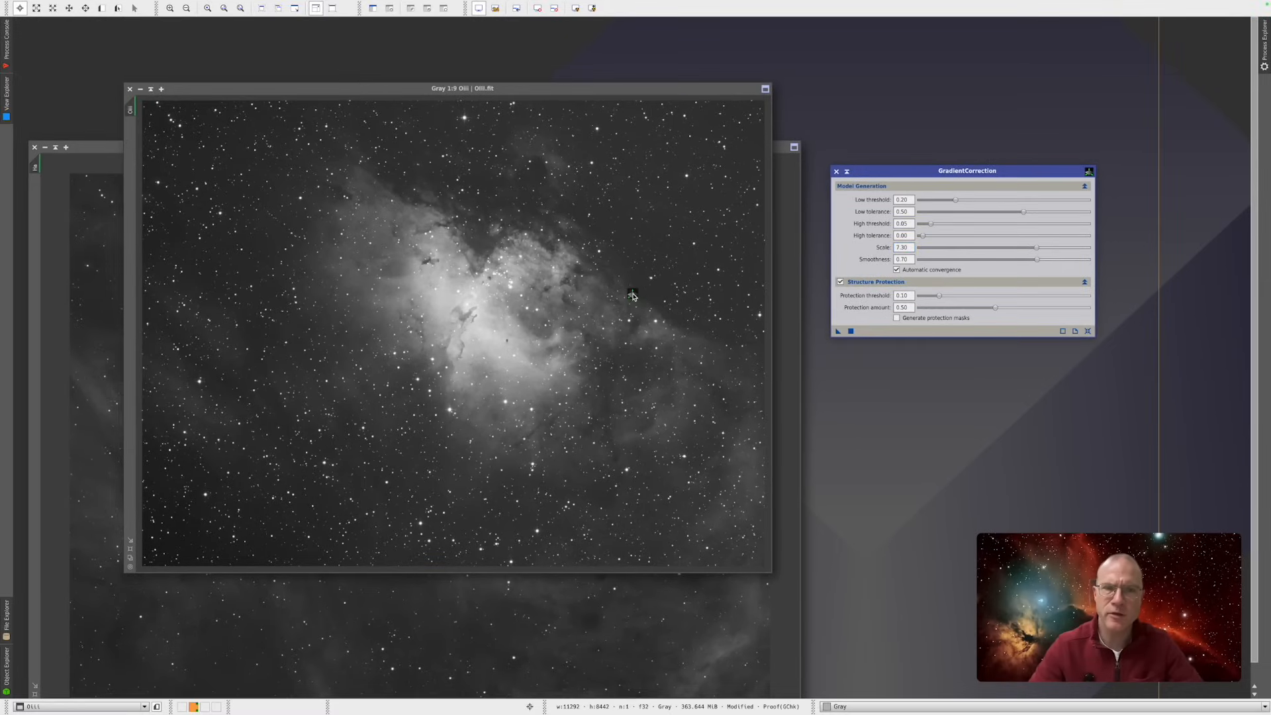
left_click_drag(633, 296, 633, 295)
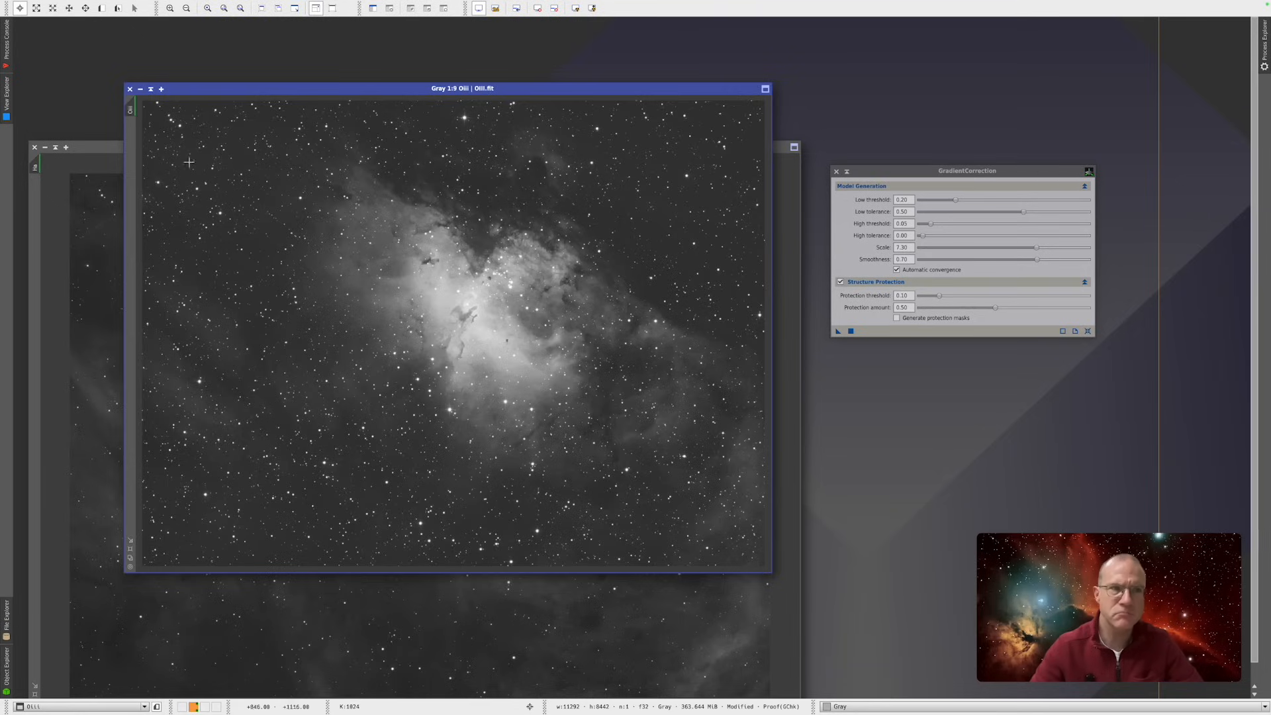
left_click(112, 150)
left_click_drag(112, 150, 161, 124)
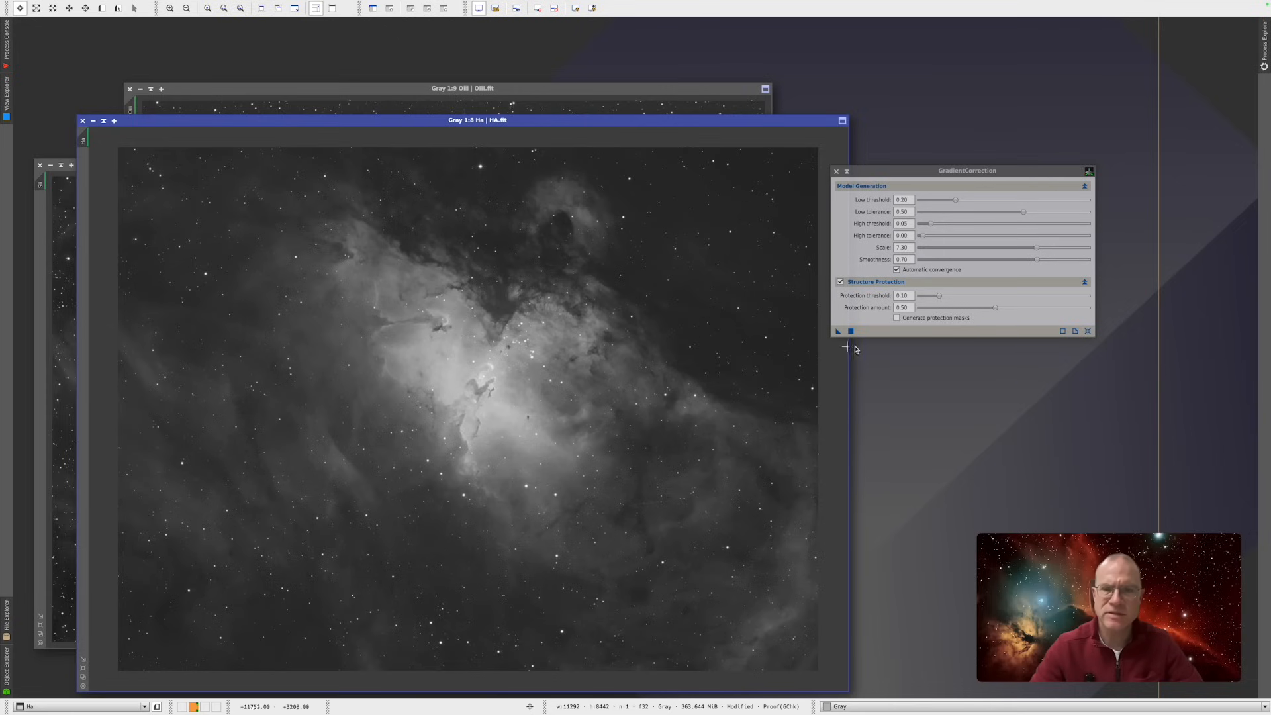
left_click_drag(839, 332, 578, 338)
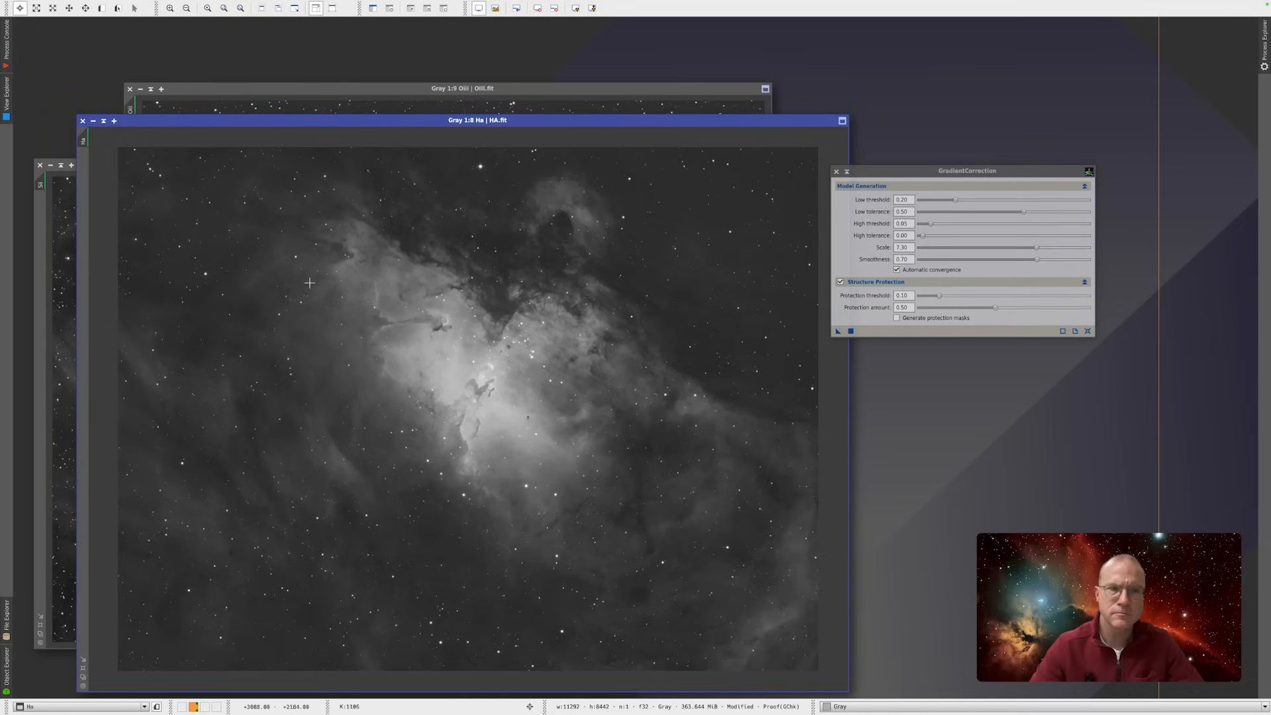
left_click(47, 202)
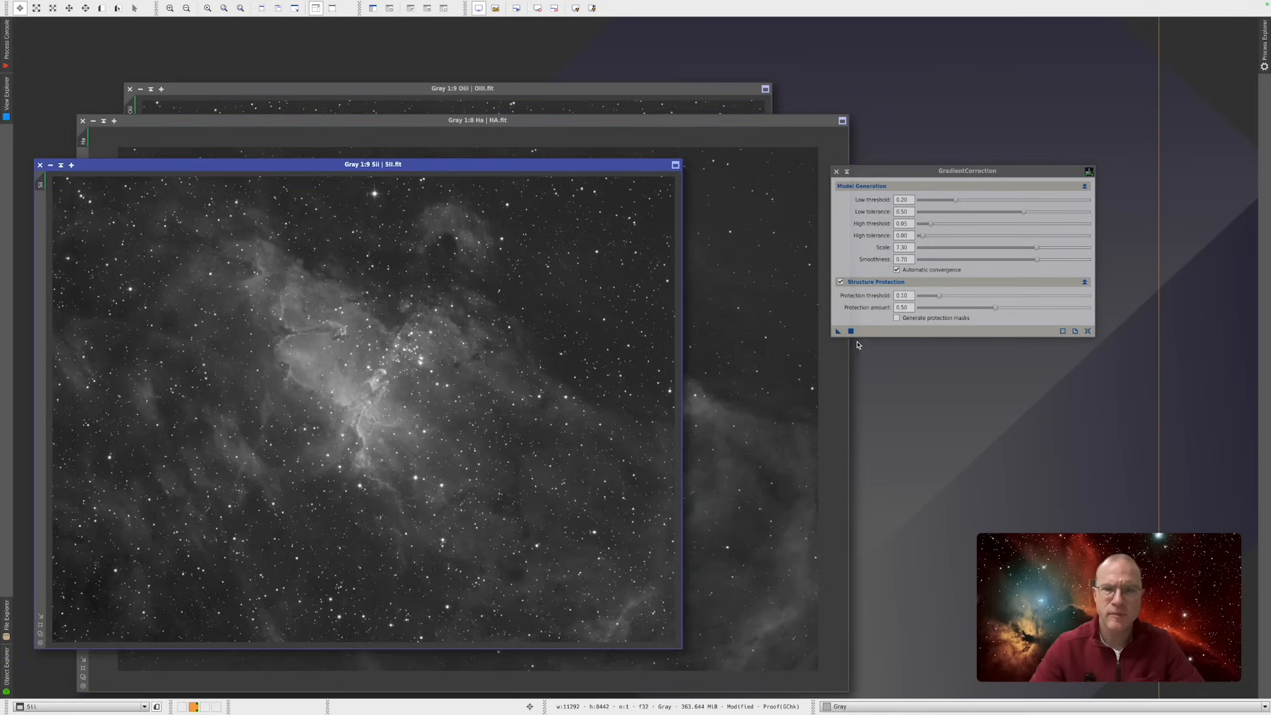
left_click_drag(839, 332, 560, 331)
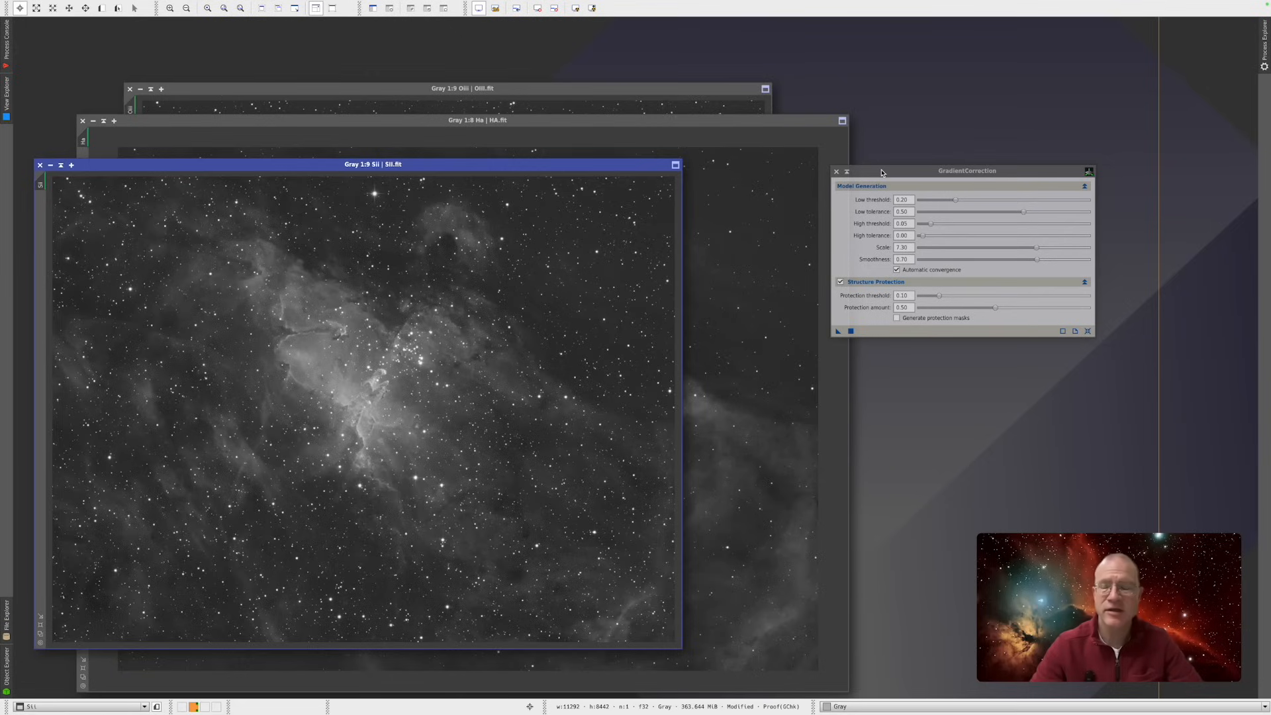
left_click(836, 172)
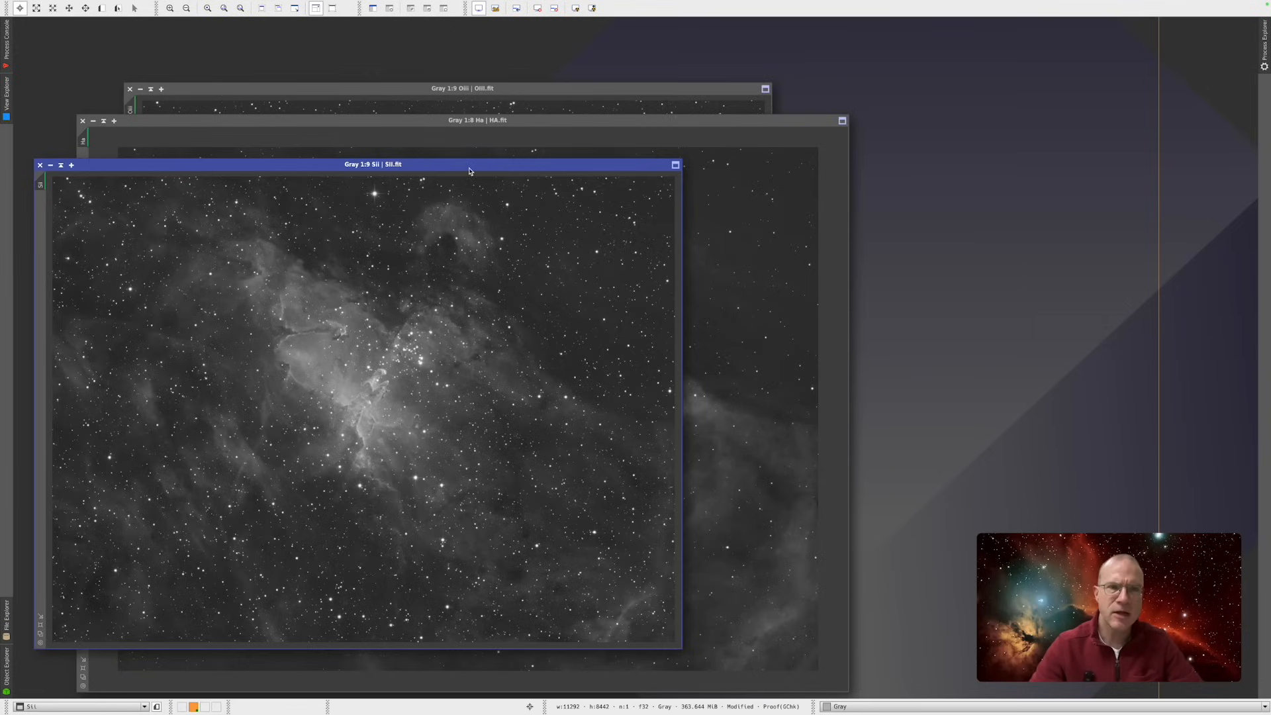
- Set up PixelMath with separate channel expressions and enter 0.4 * Ha + 0.6 * Sii for the red channel
left_click_drag(470, 168, 493, 166)
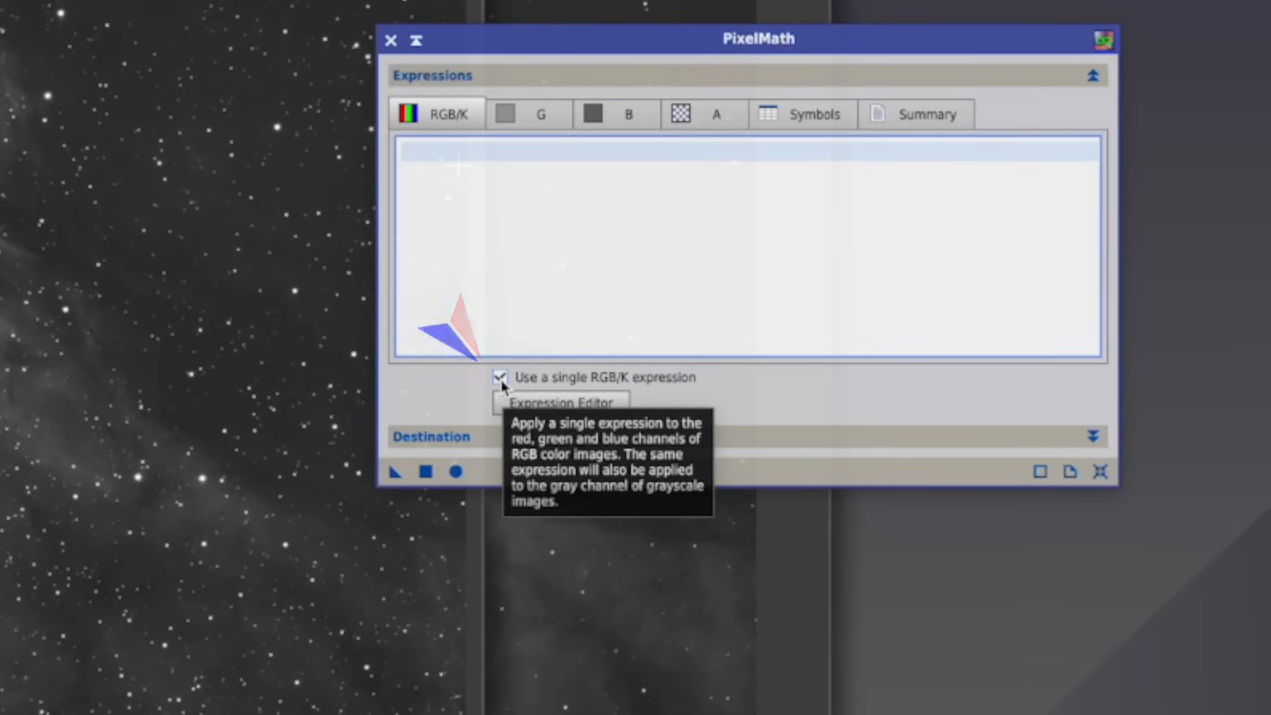
left_click(500, 378)
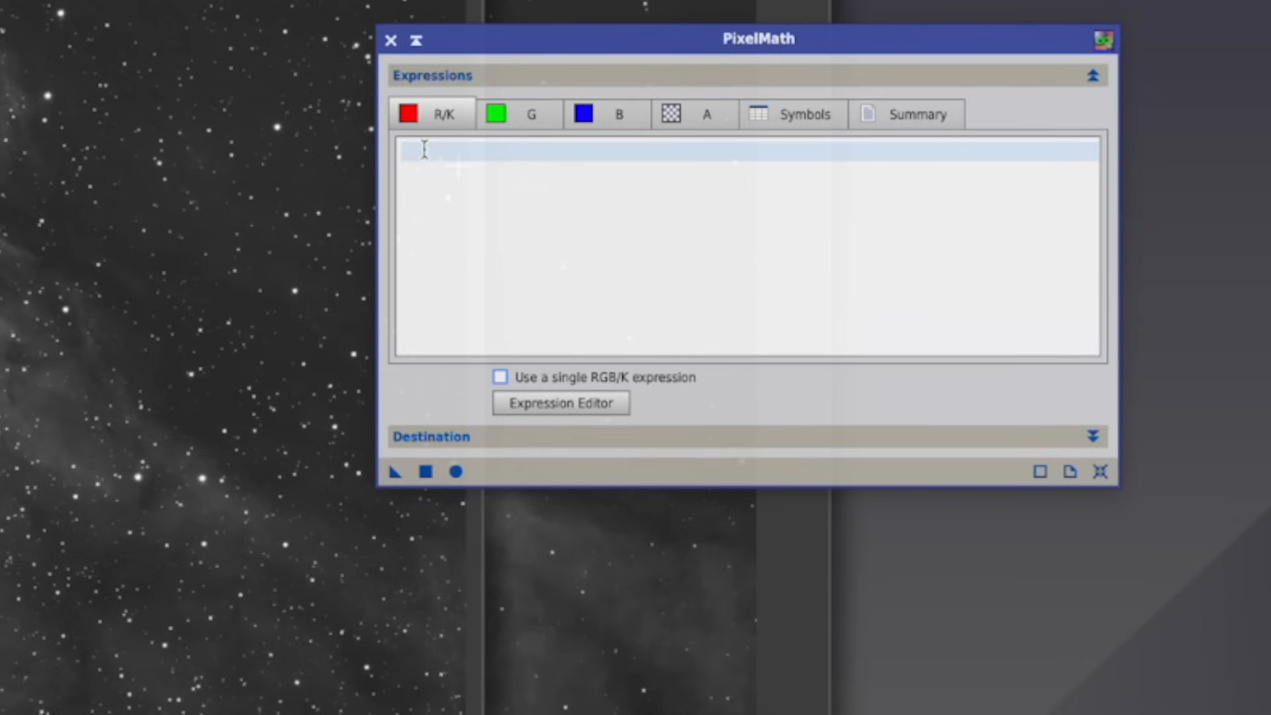
left_click(425, 150)
type("0.4 * Ha + 0.6 * Sii")
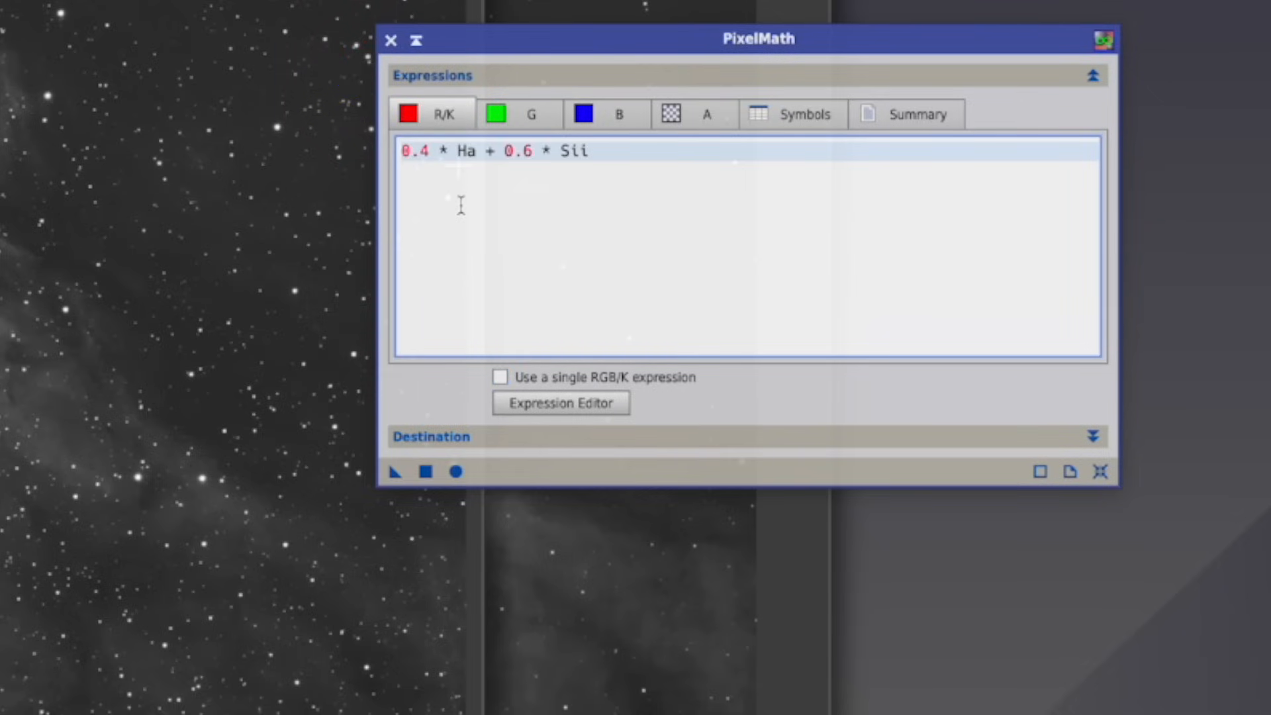
- Enter 0.4 * Oiii + 0.3 * Ha + 0.3 * Sii as the green channel expression and Oiii as the blue one
left_click(538, 110)
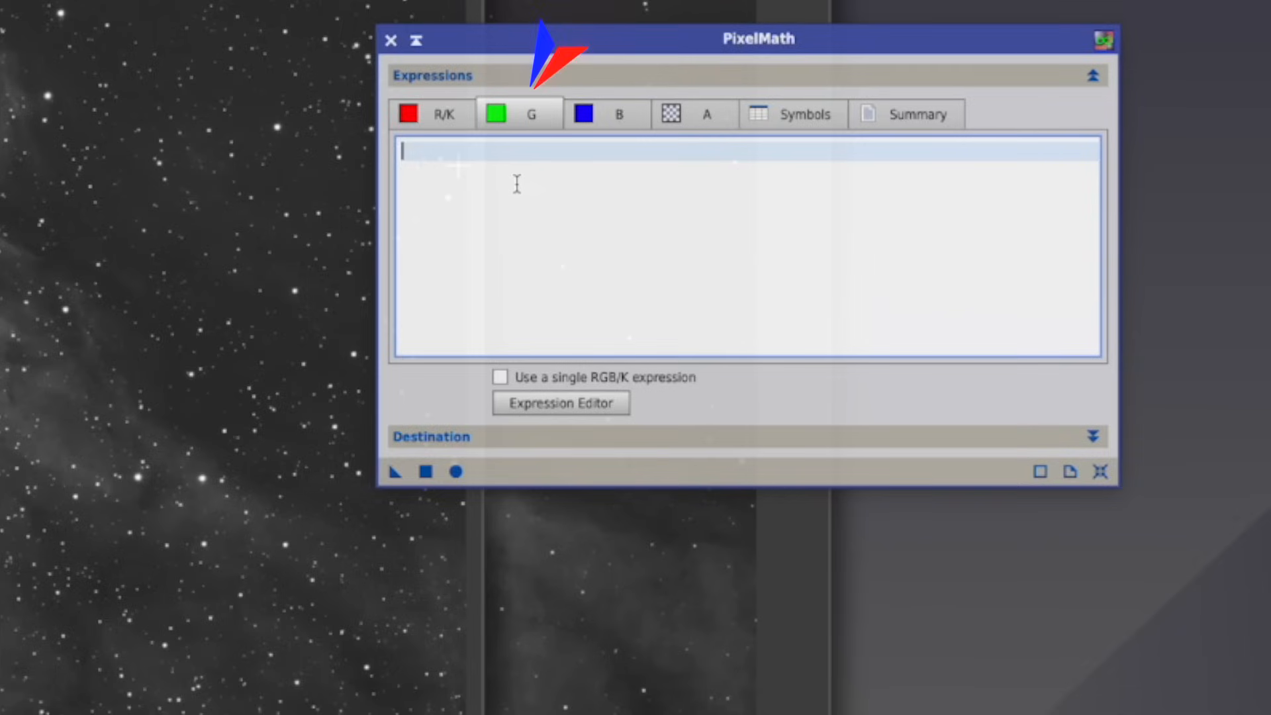
type("0.4 * Oiii + 0.3 * Ha + 0.3 * Sii")
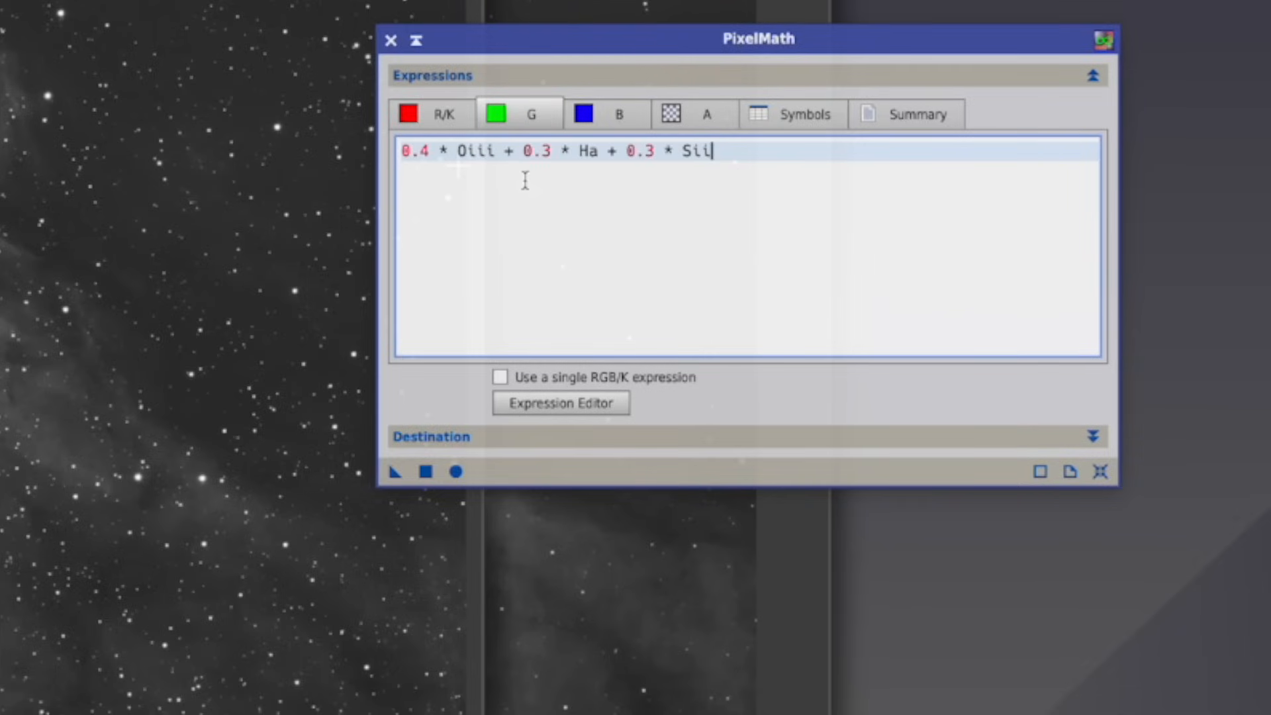
left_click(617, 115)
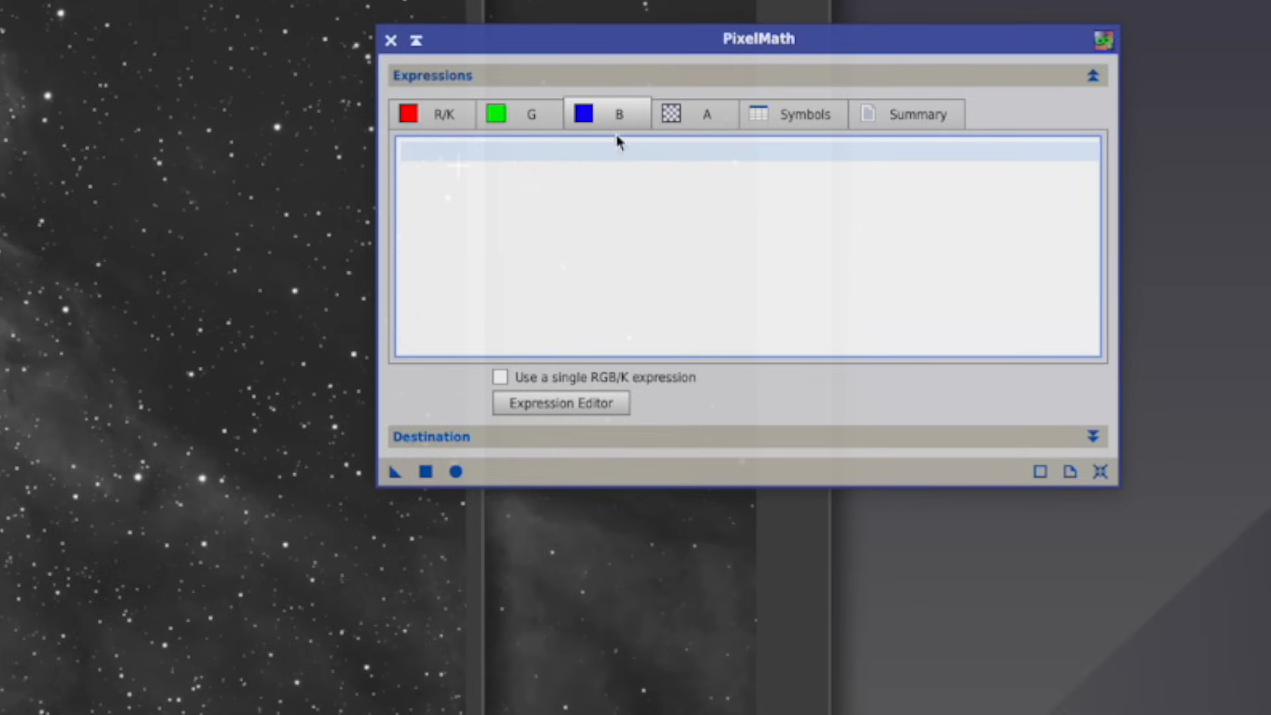
type("Oiii")
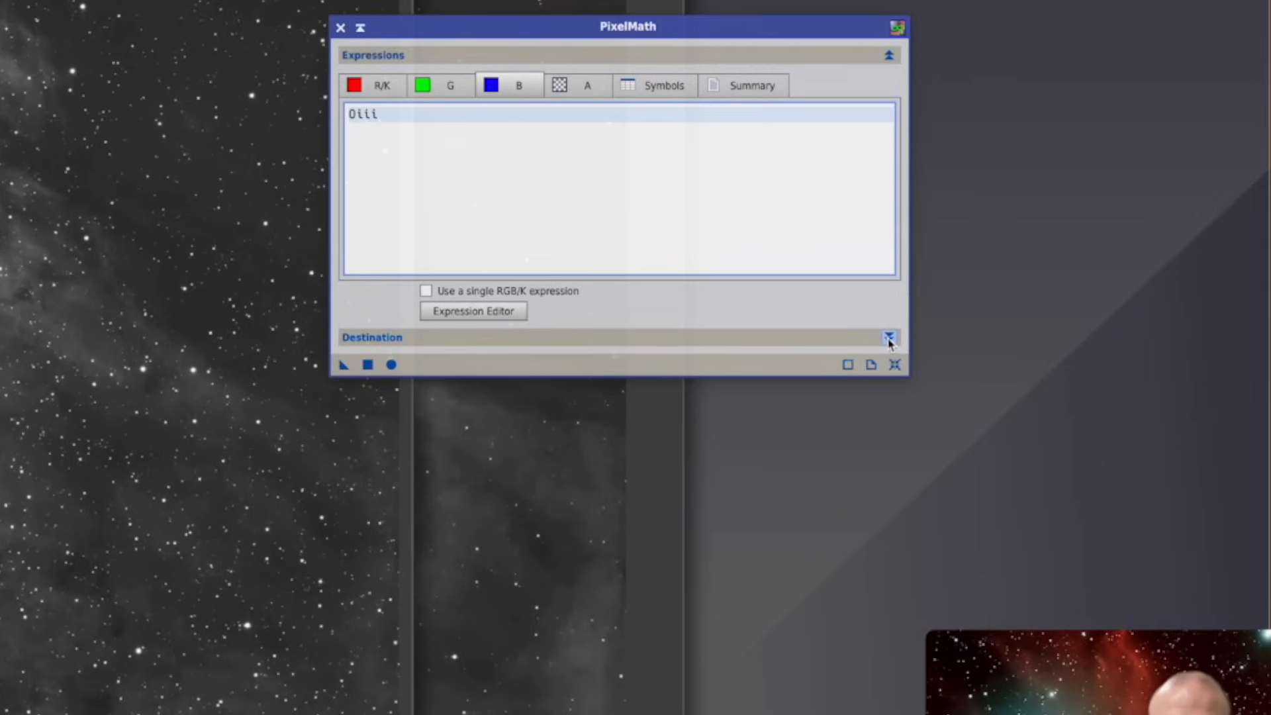
- Set the PixelMath destination to a new image in RGB Color and run it on the Sii image
left_click(957, 379)
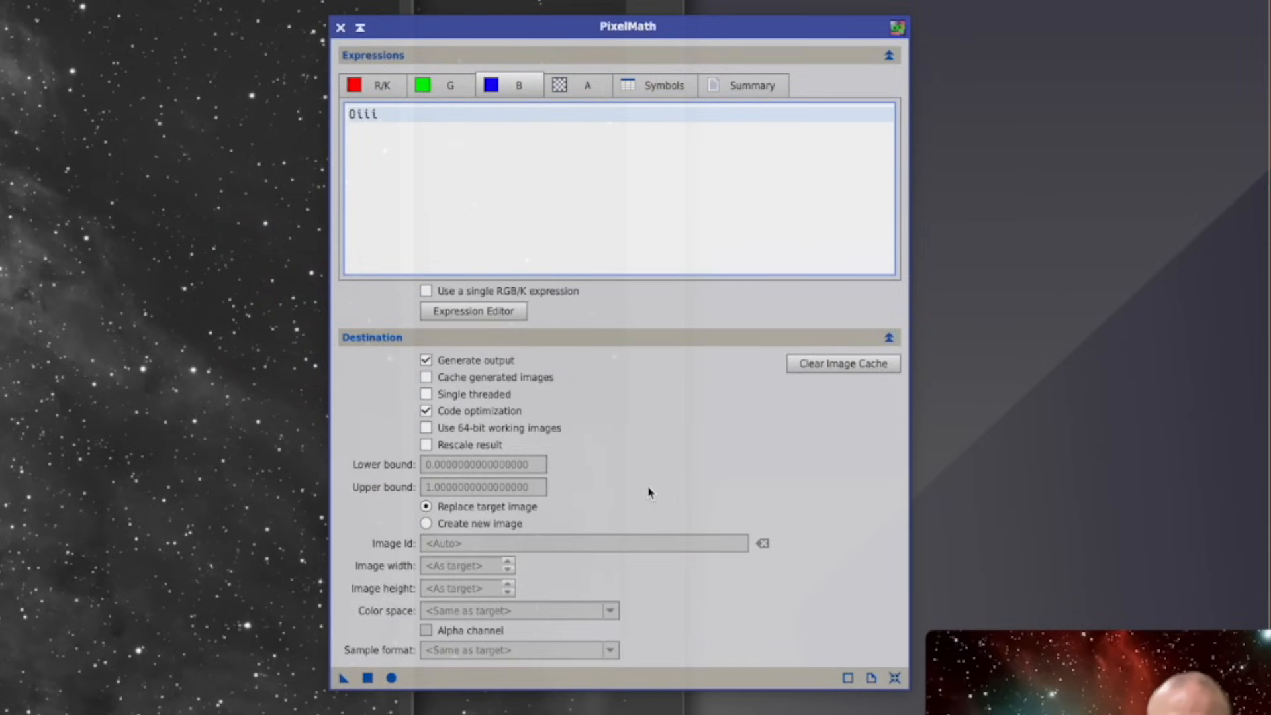
left_click(431, 524)
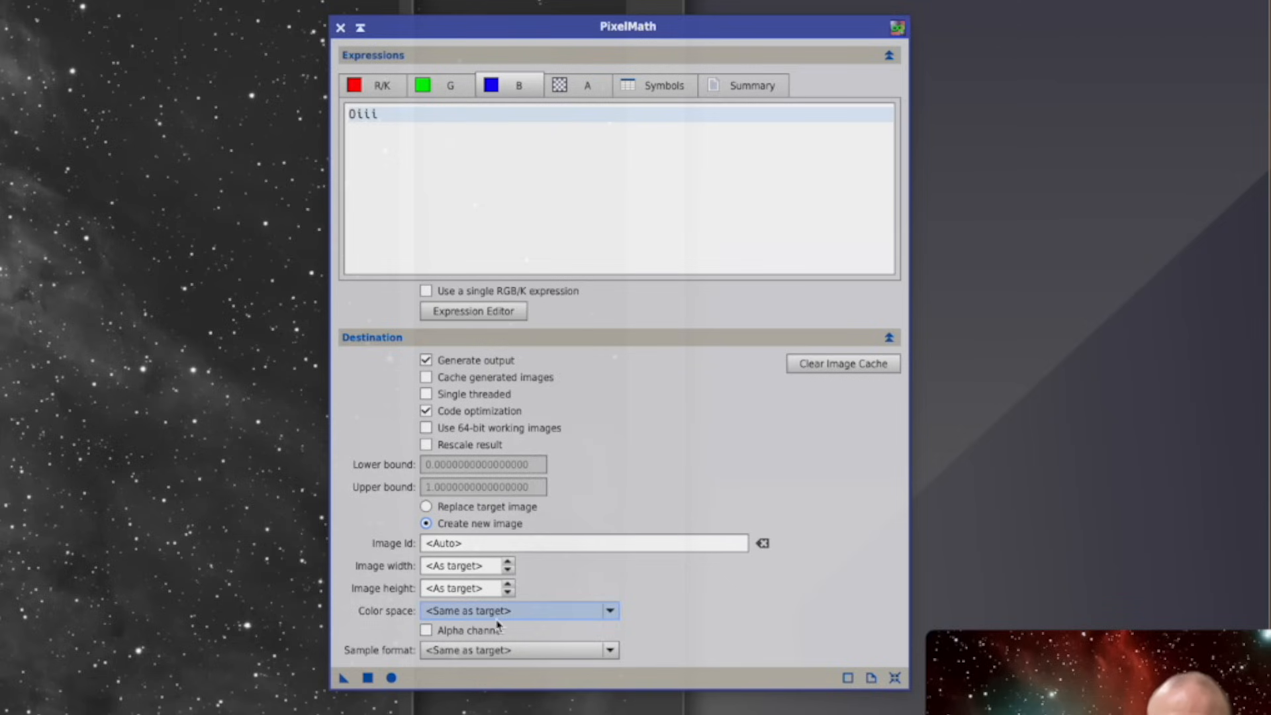
left_click(543, 614)
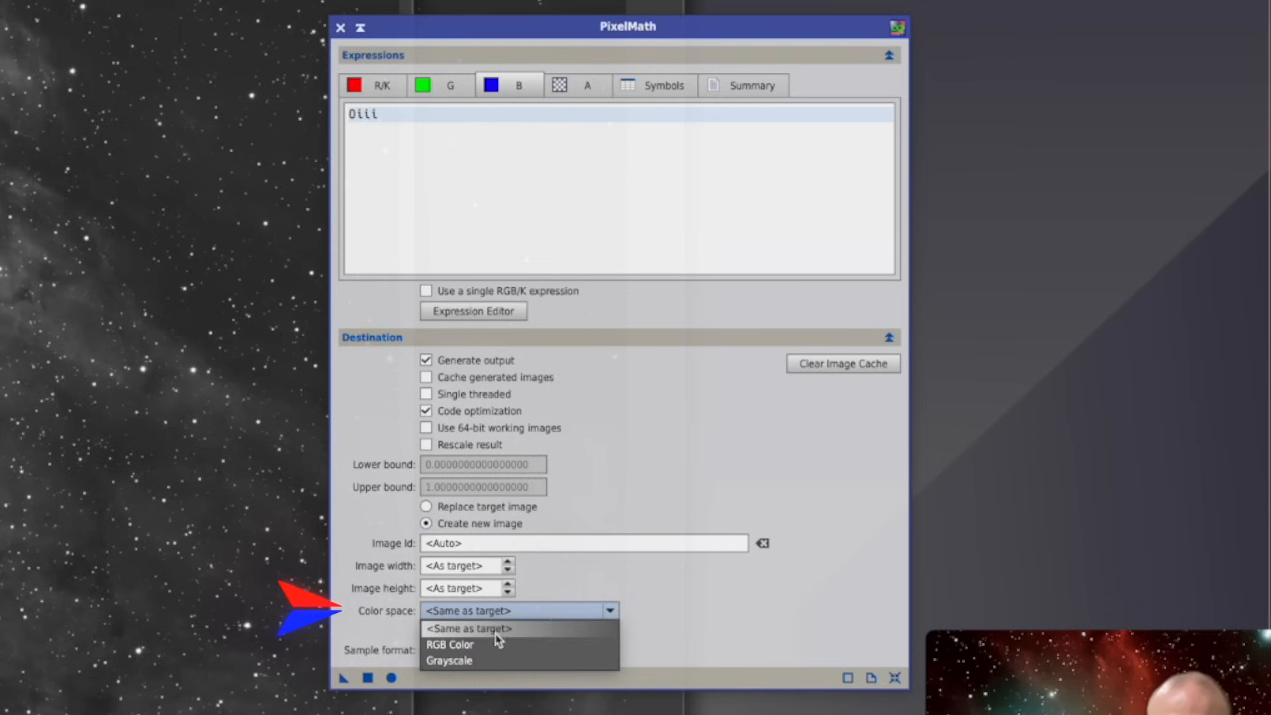
left_click(478, 646)
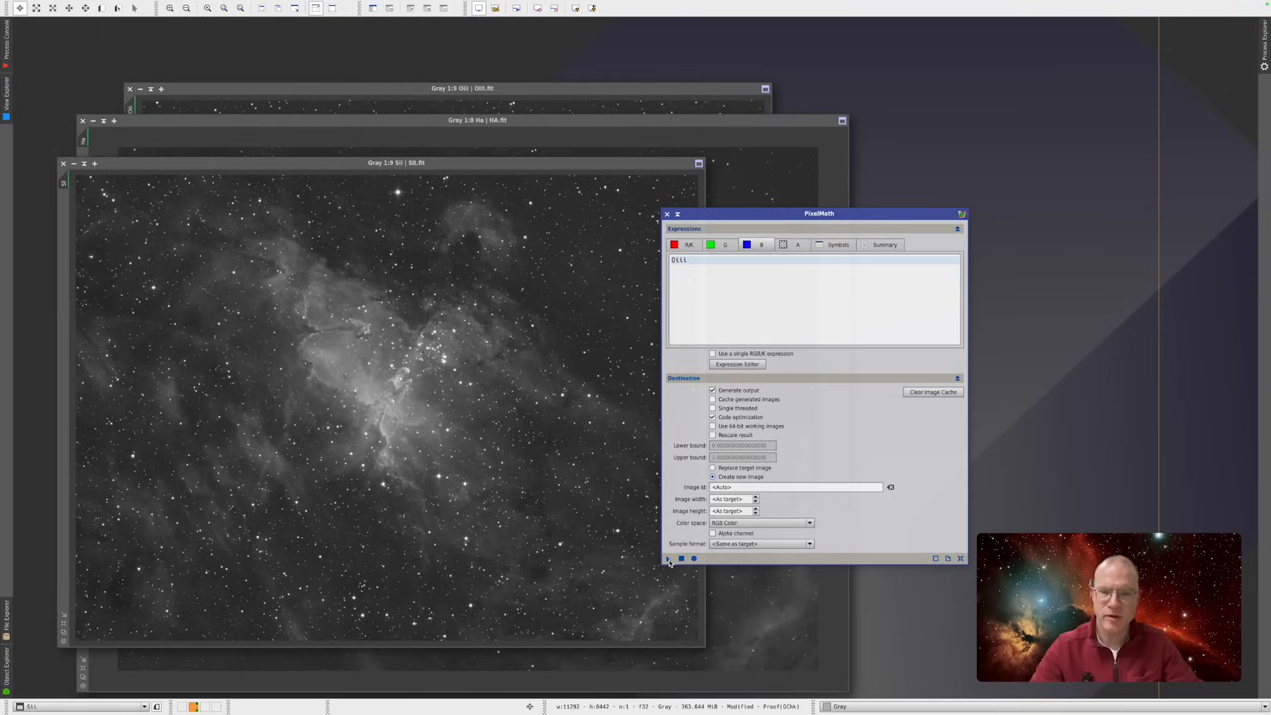
left_click_drag(669, 558, 487, 360)
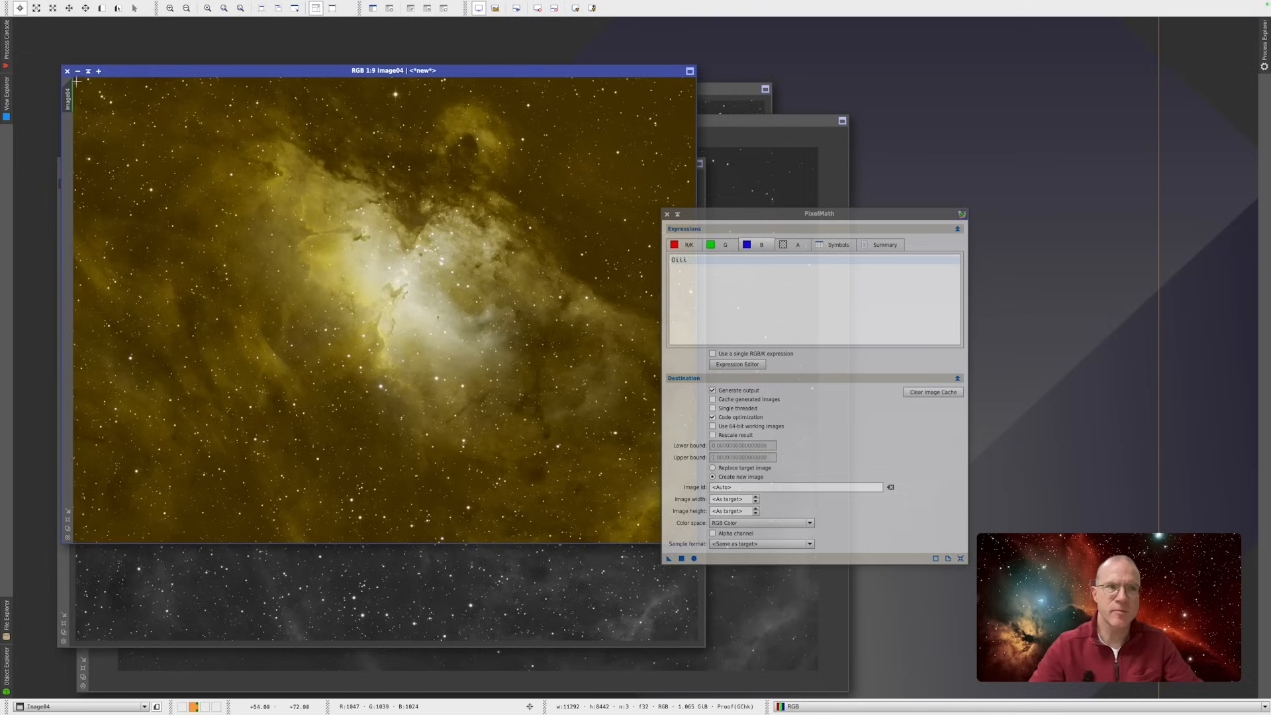
- Rename the new colour image as Stars and minimize it to an icon on the empty workspace
double_click(69, 100)
left_click(583, 351)
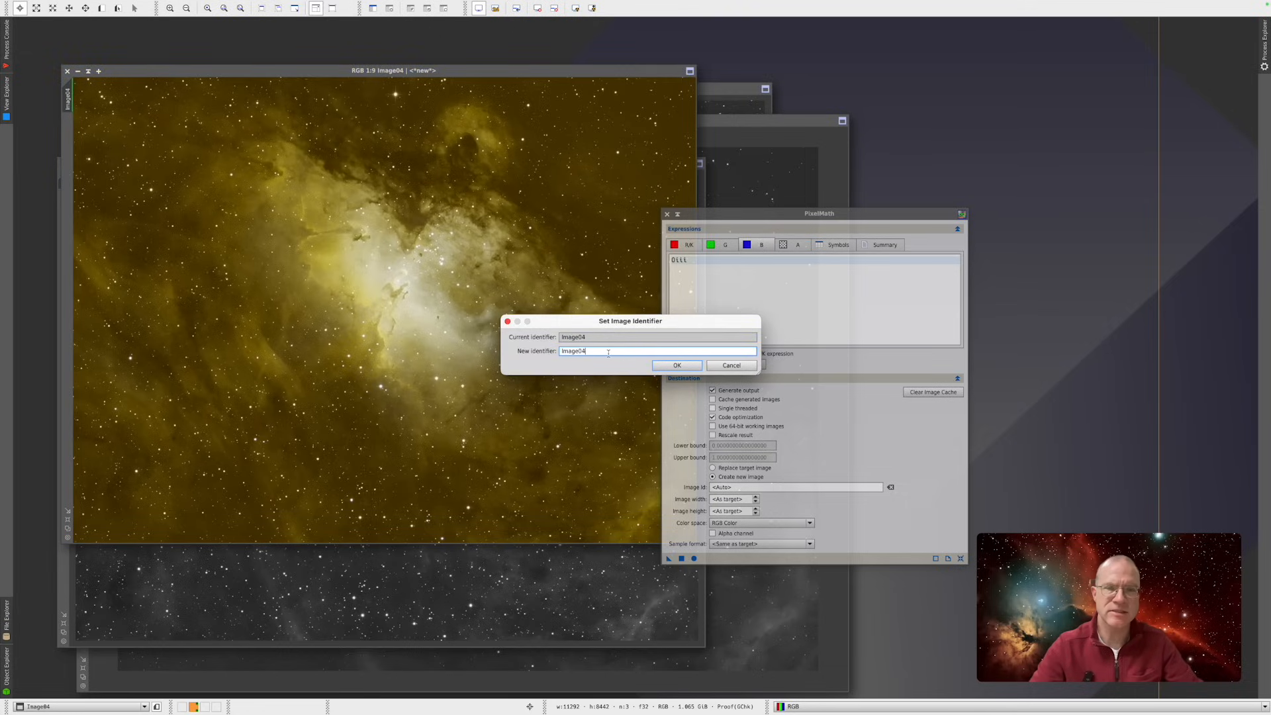
double_click(578, 349)
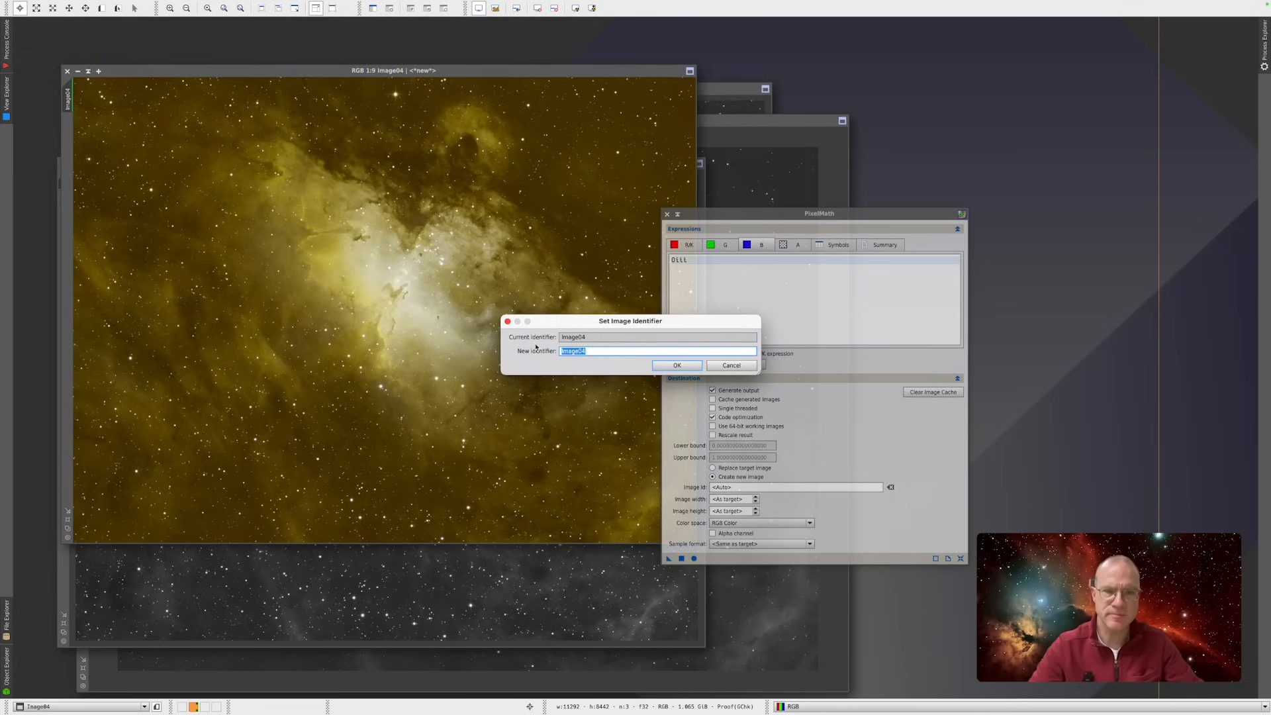
type("Stars")
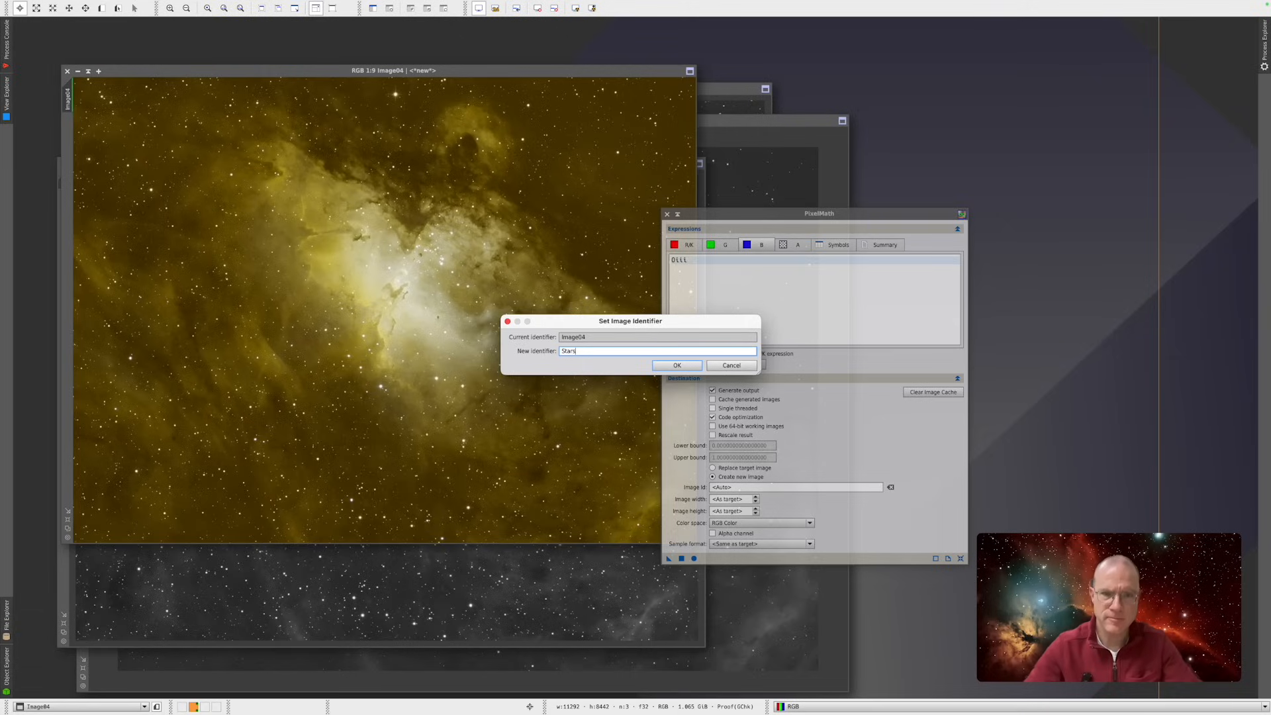
key("Return")
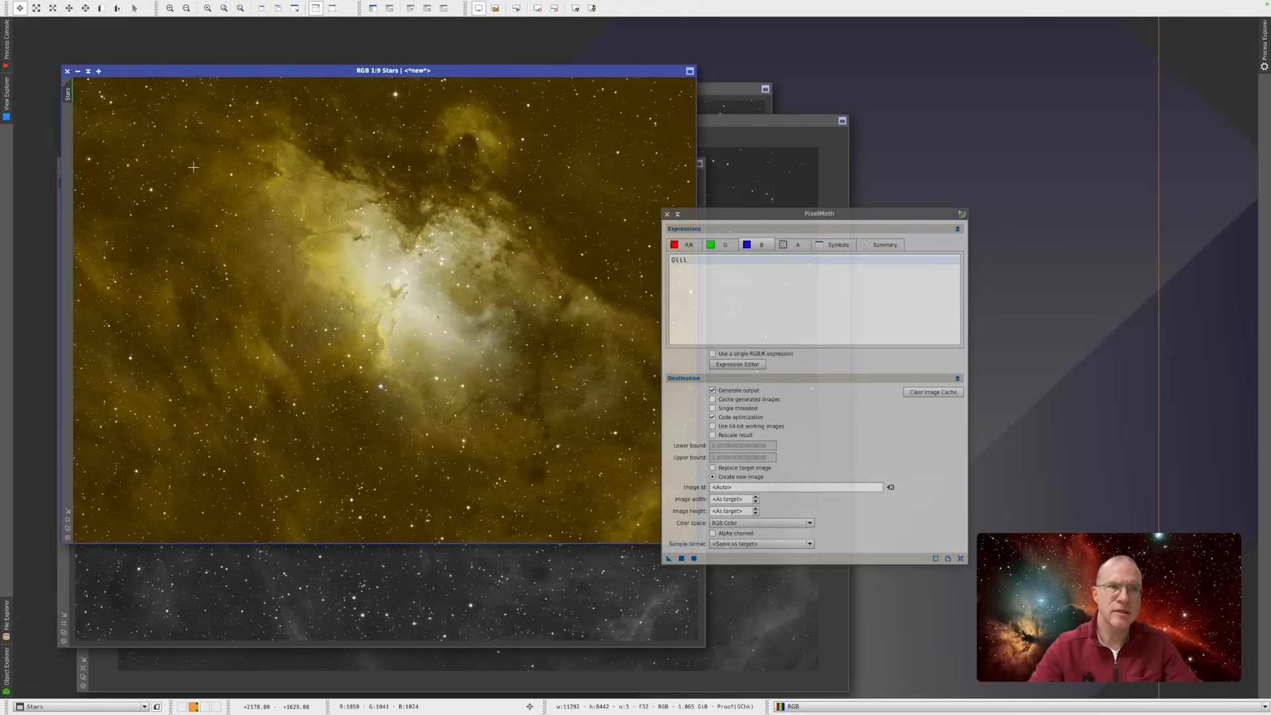
left_click(86, 73)
left_click_drag(402, 315, 1049, 148)
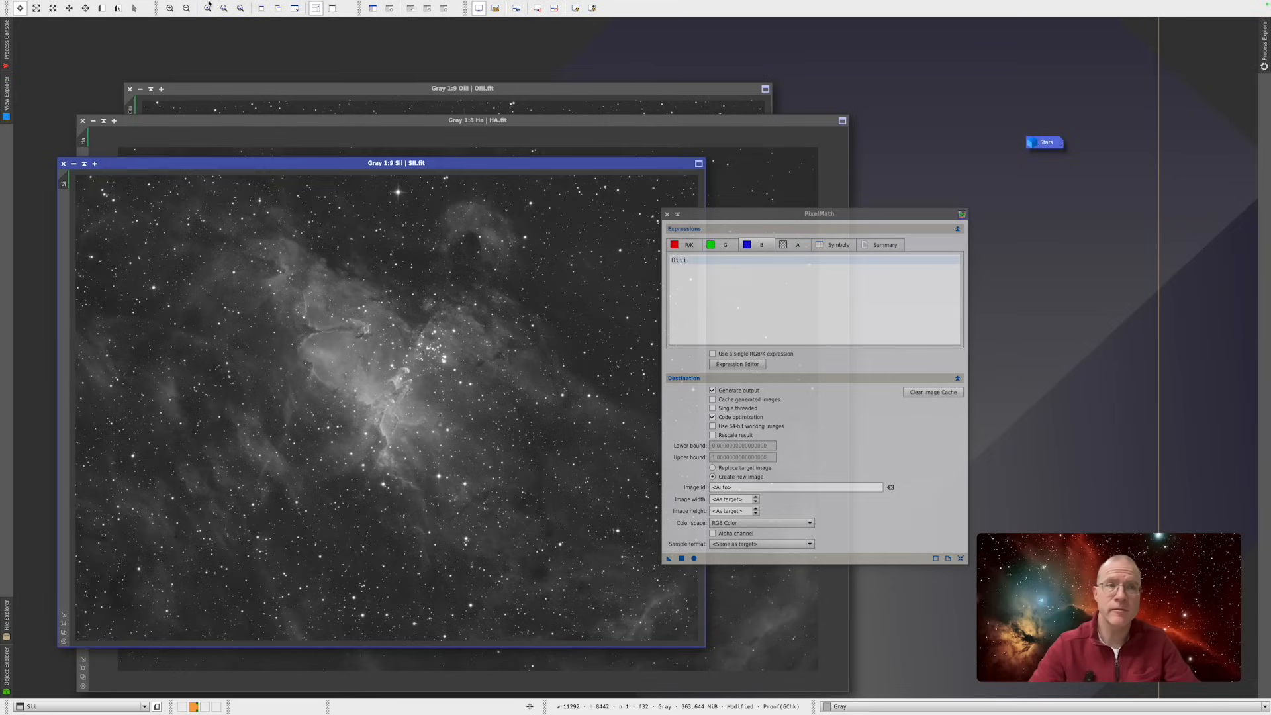
- Change the PixelMath expressions to Sii for red and Ha for green, and generate a second colour image
left_click_drag(888, 147, 481, 183)
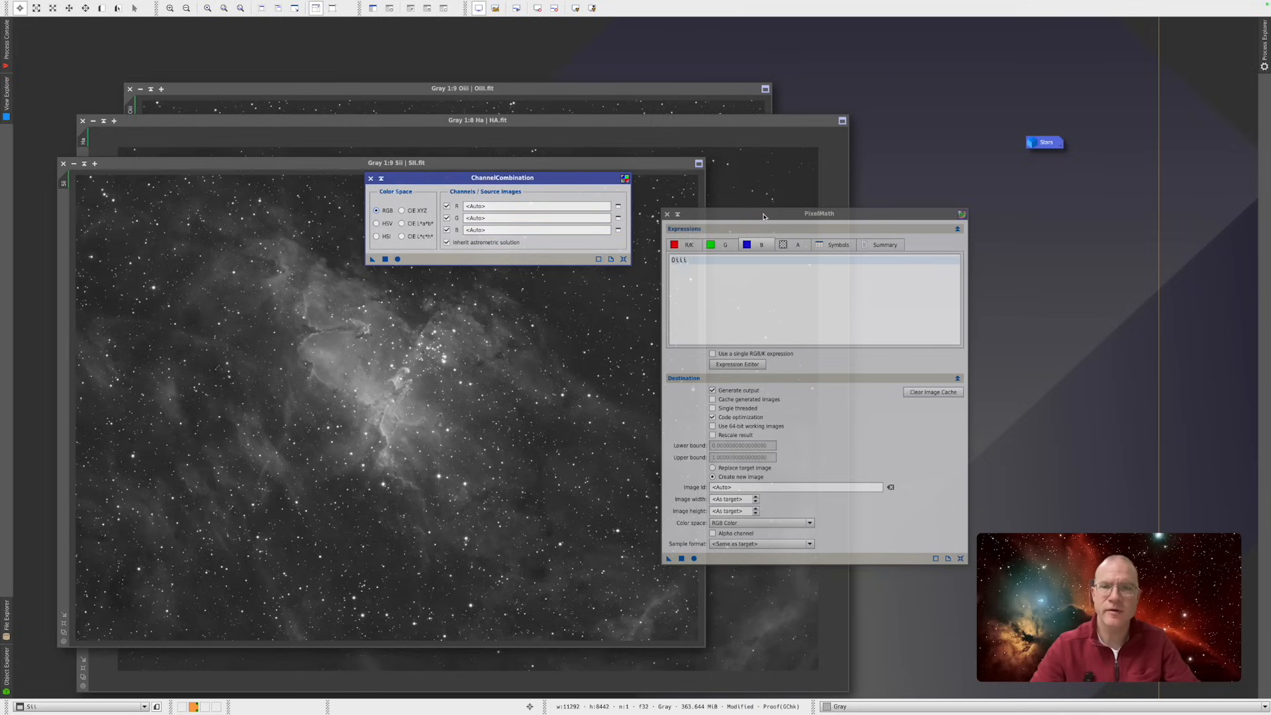
left_click(764, 217)
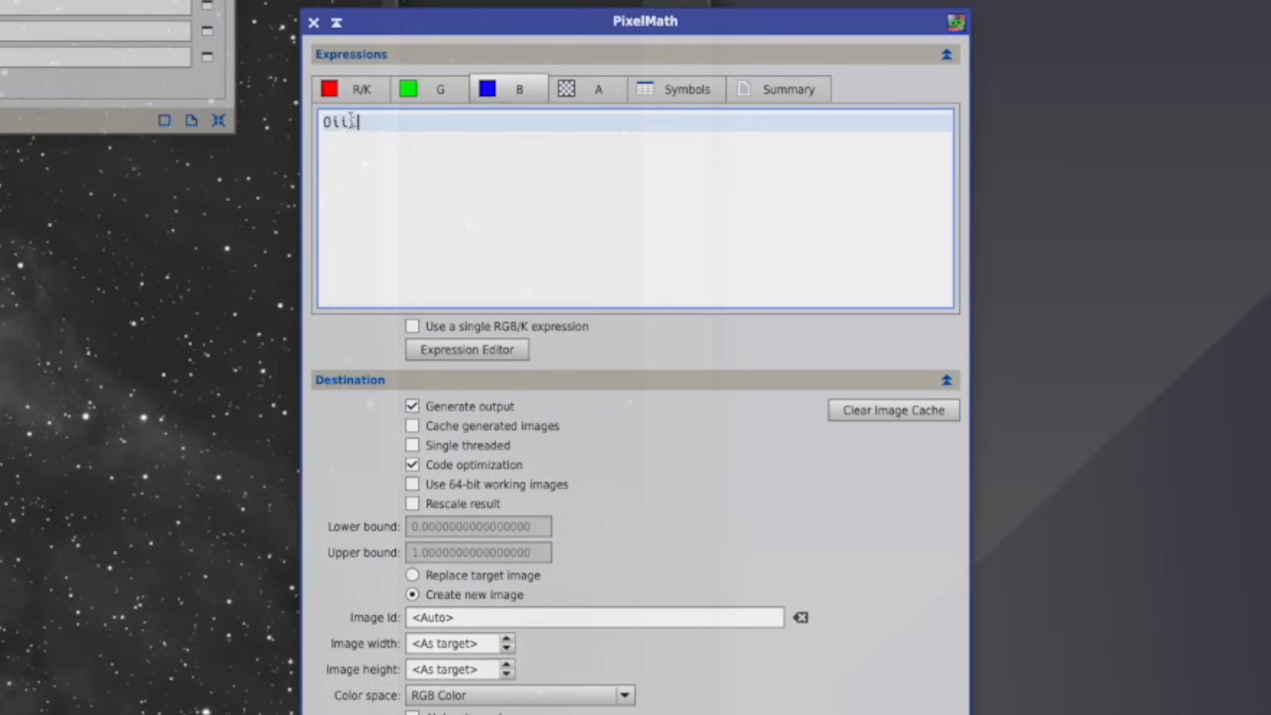
left_click(378, 90)
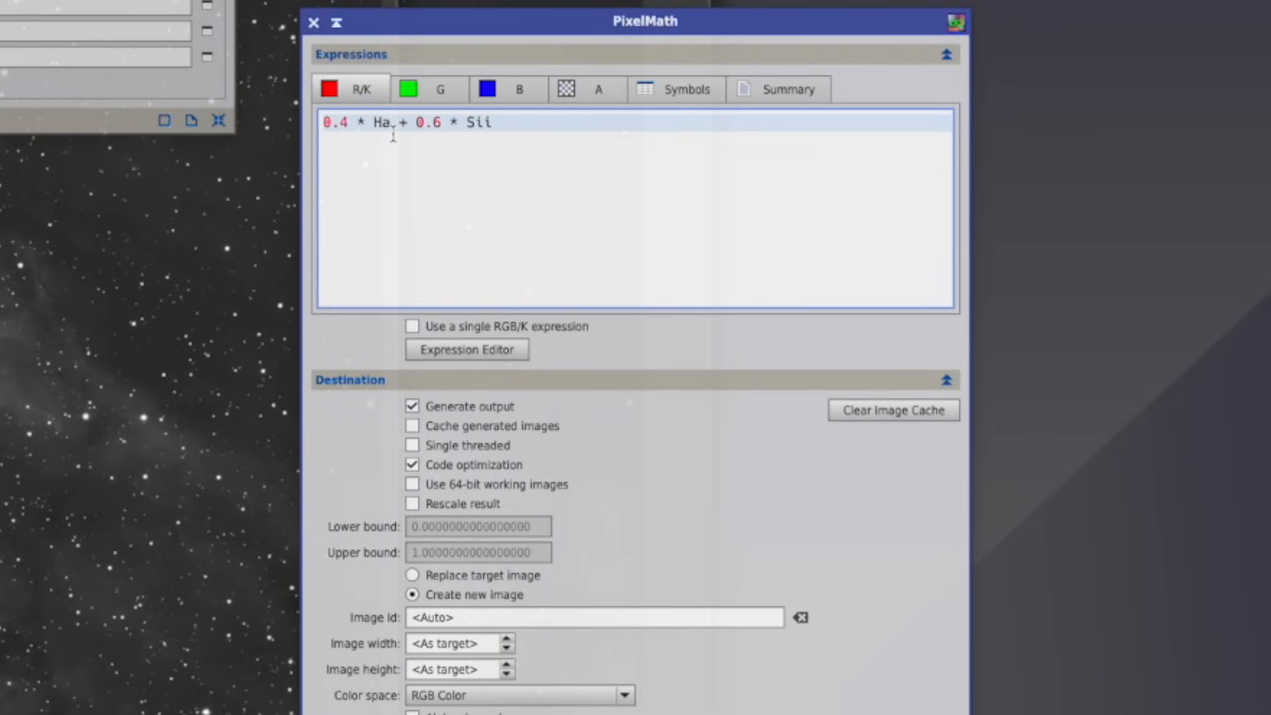
left_click_drag(466, 125, 322, 124)
key("BackSpace")
left_click(440, 90)
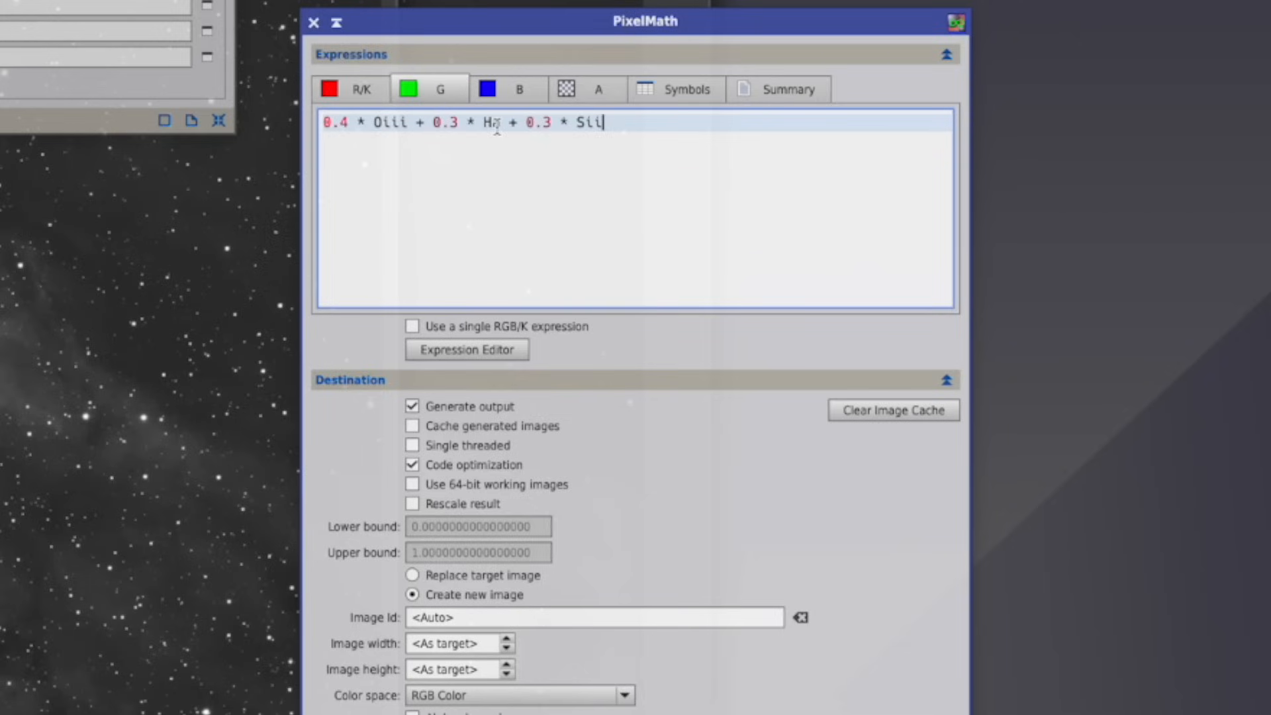
key("ctrl+a")
type("Ha")
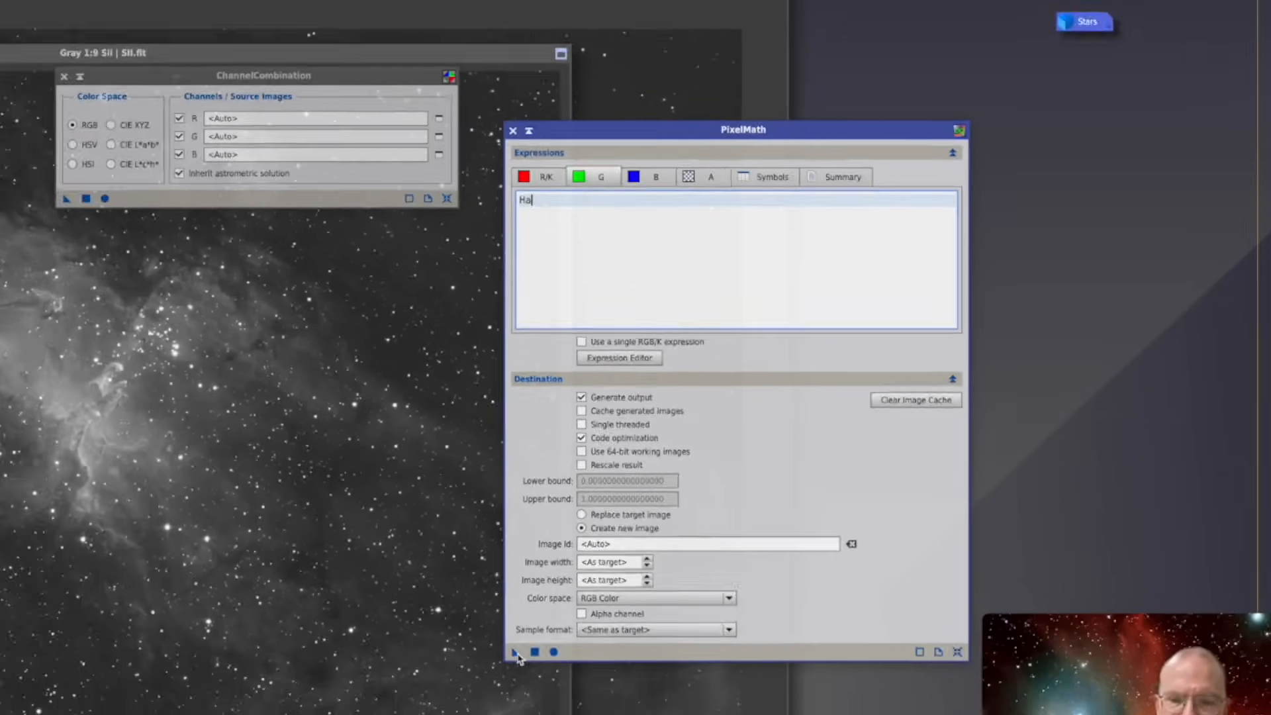
left_click_drag(668, 558, 576, 540)
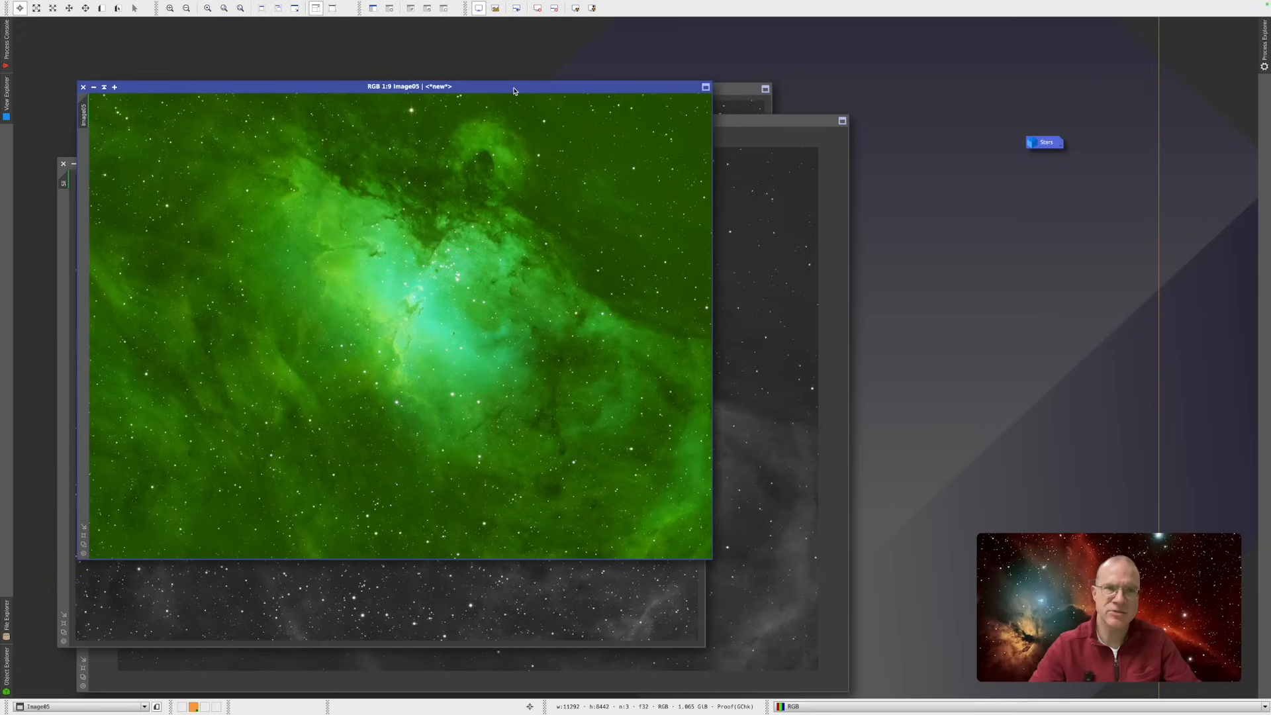
- Move the new green-tinted image clear of the source images and rename it as starless
left_click_drag(515, 91, 530, 94)
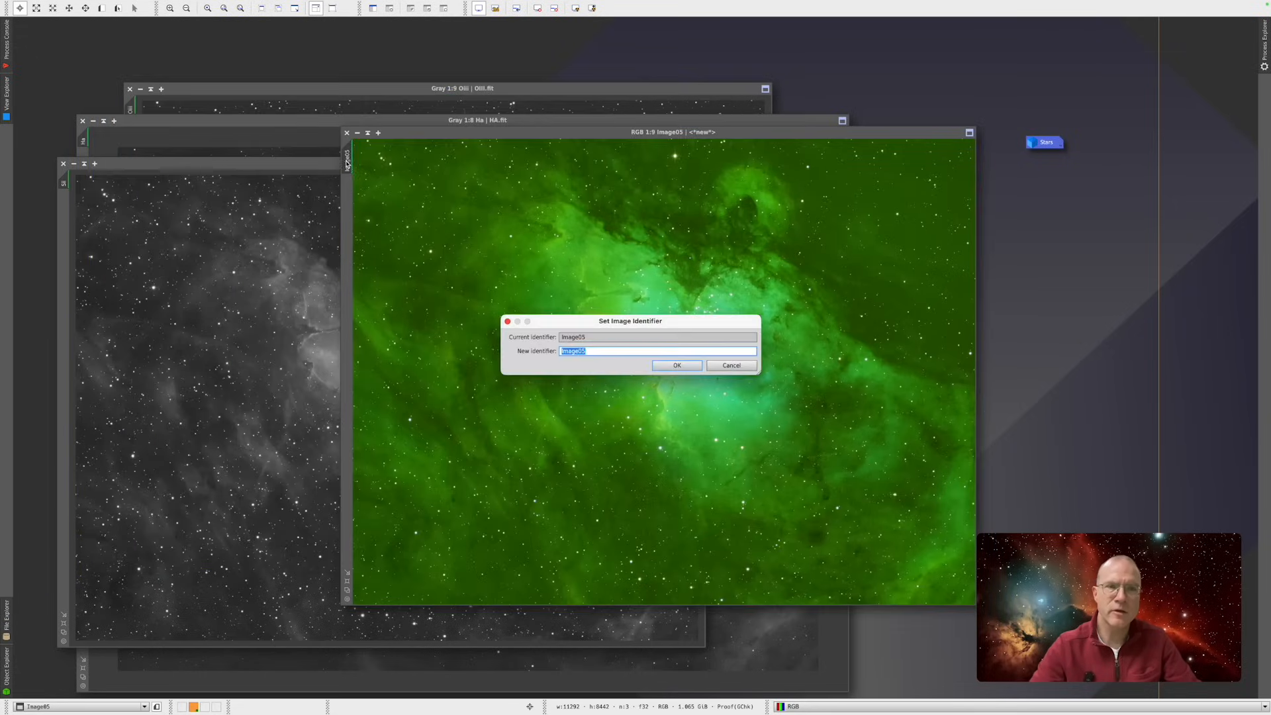
type("arless")
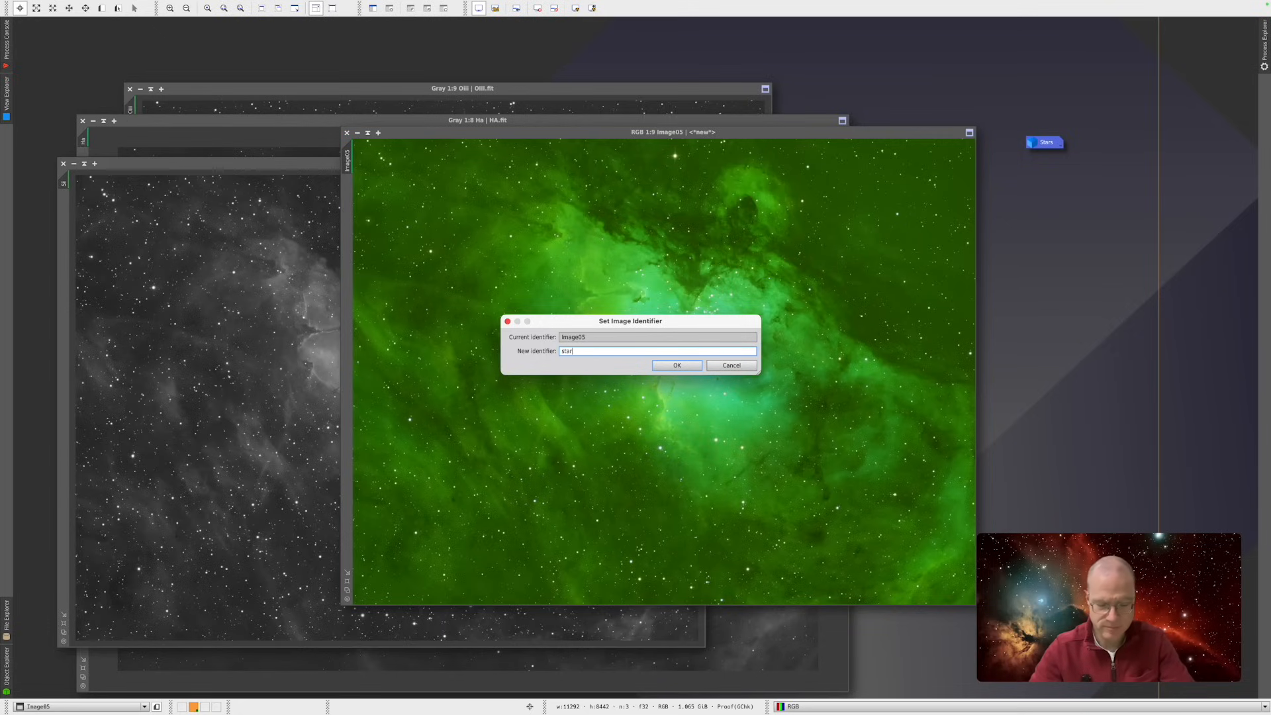
left_click(677, 366)
- Close the Sii, Ha and Oiii images without saving, and minimize the starless image to an icon beside the Stars icon
left_click(62, 164)
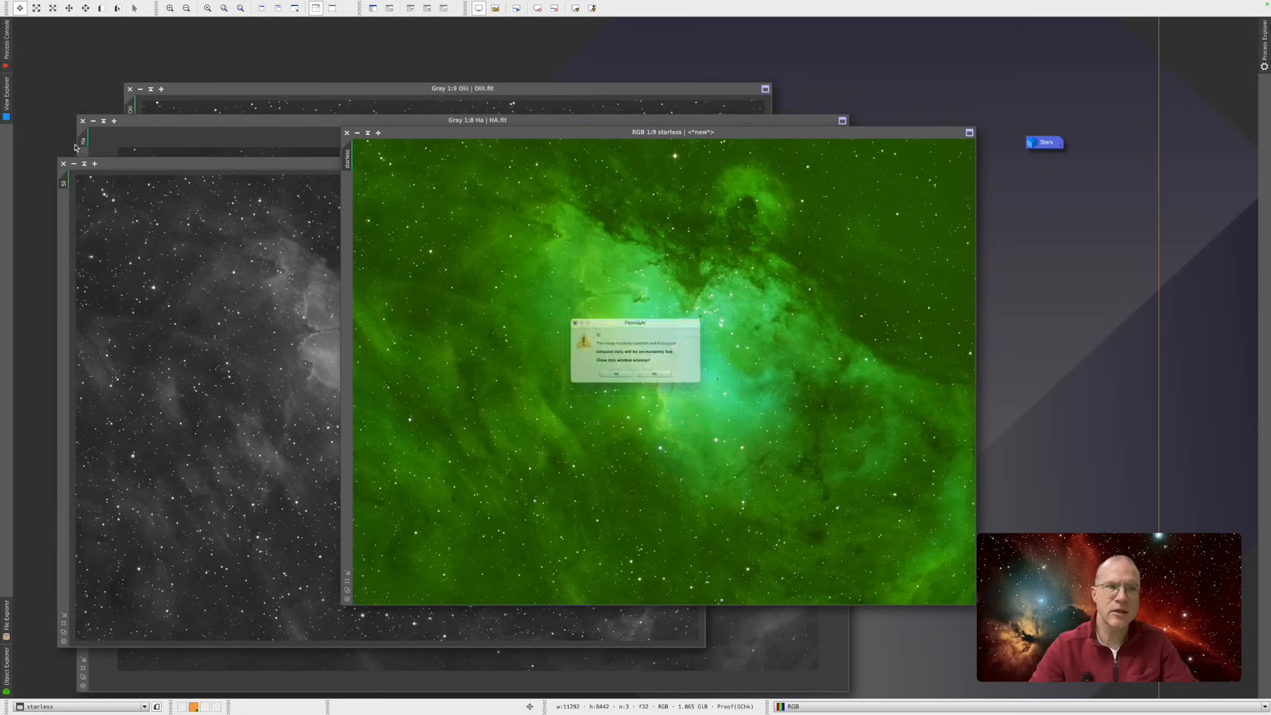
left_click(664, 386)
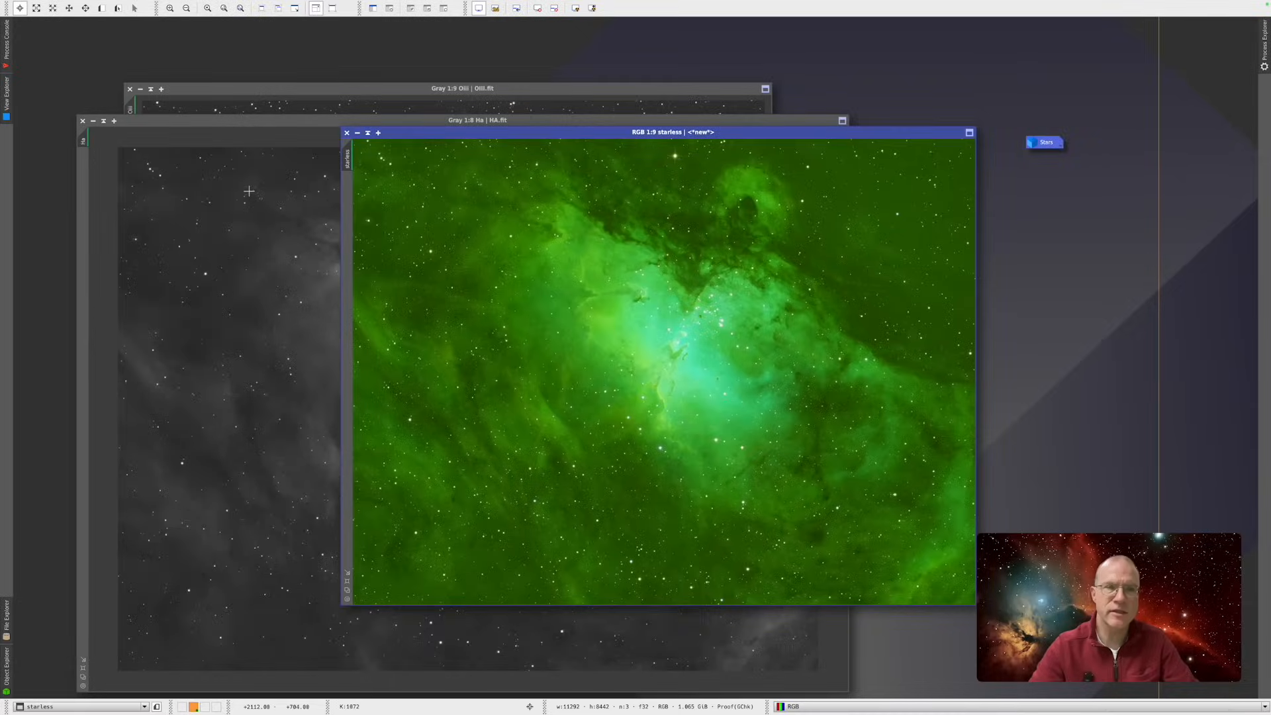
left_click(83, 122)
left_click(664, 385)
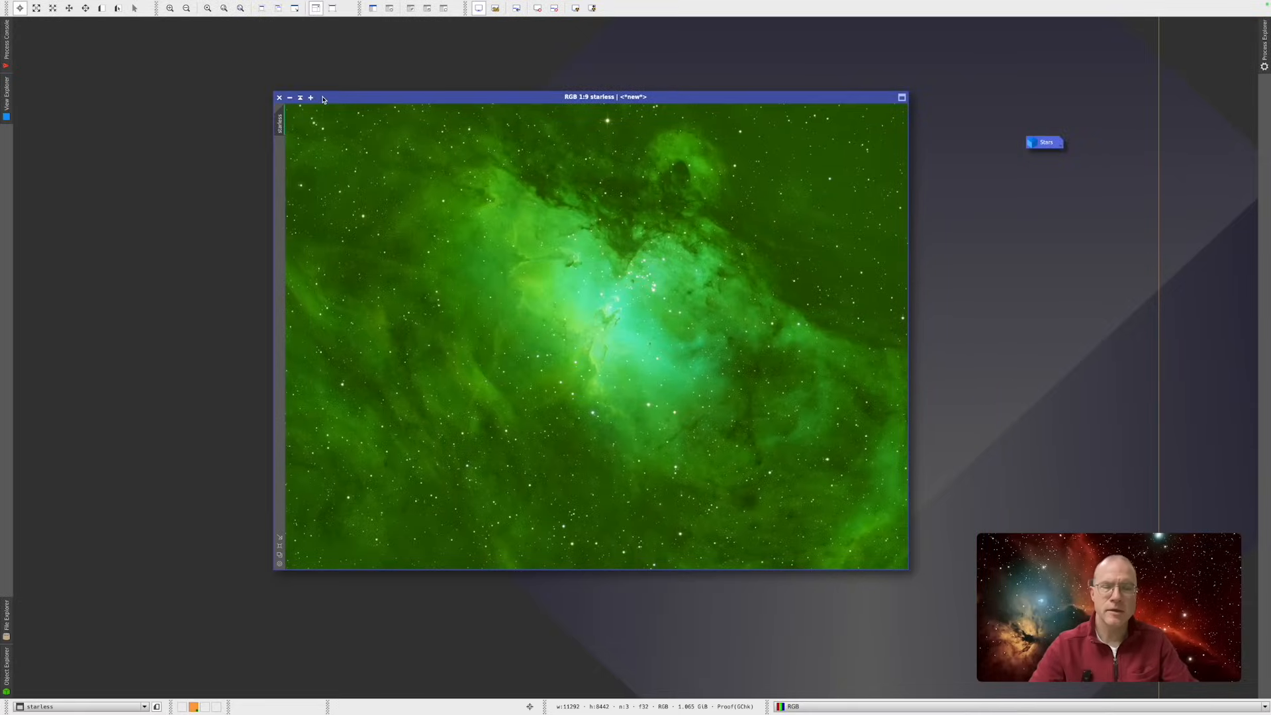
left_click(289, 98)
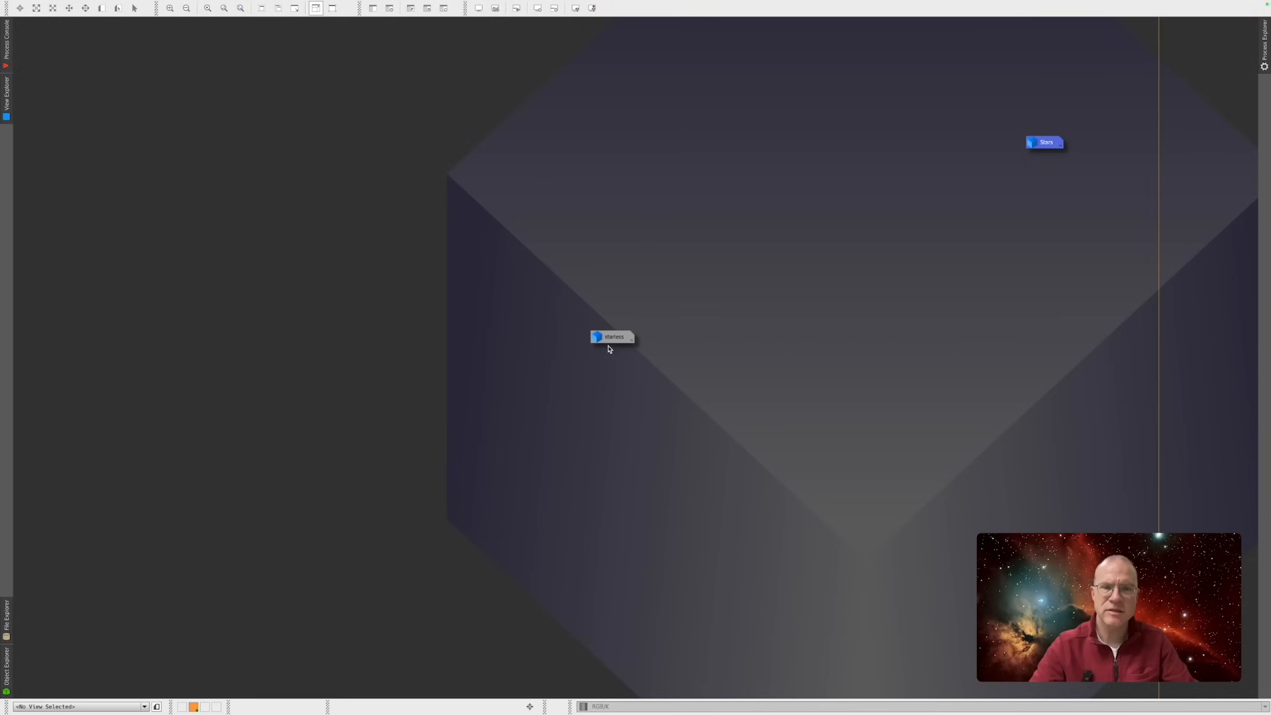
left_click_drag(611, 340, 1078, 179)
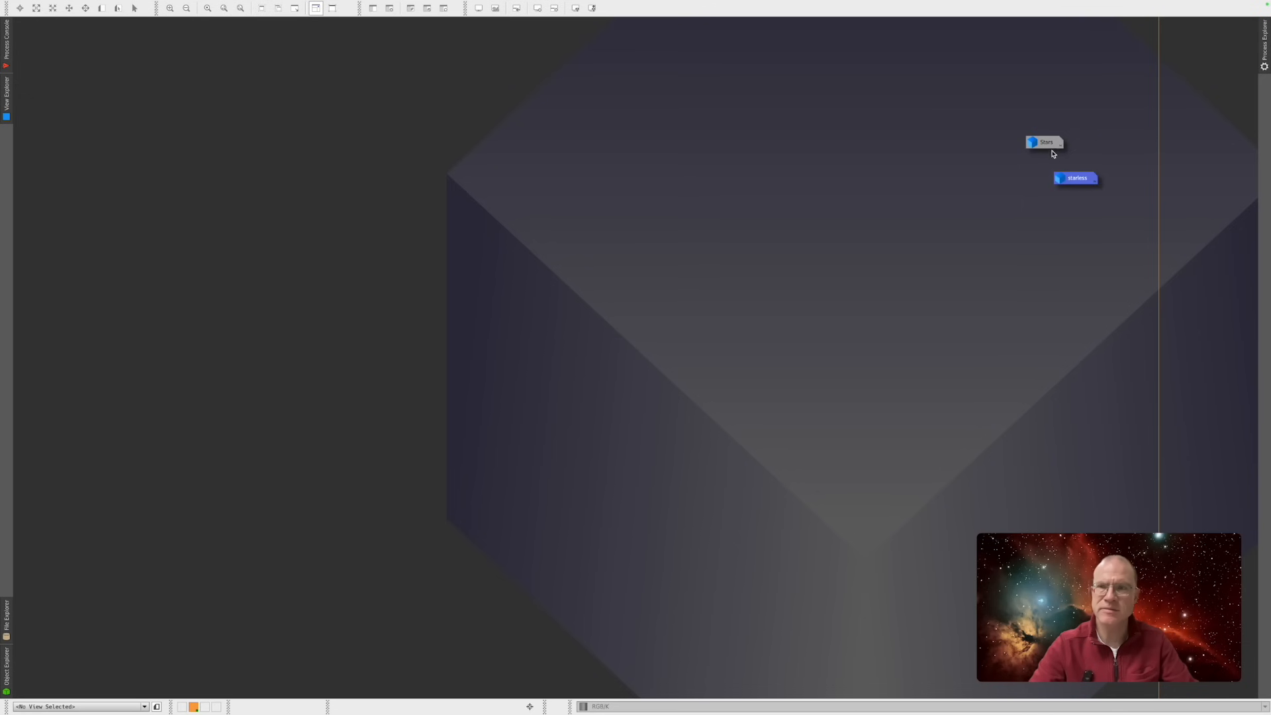
- Restore the Stars image and open the ImageSolver script for it
double_click(1047, 143)
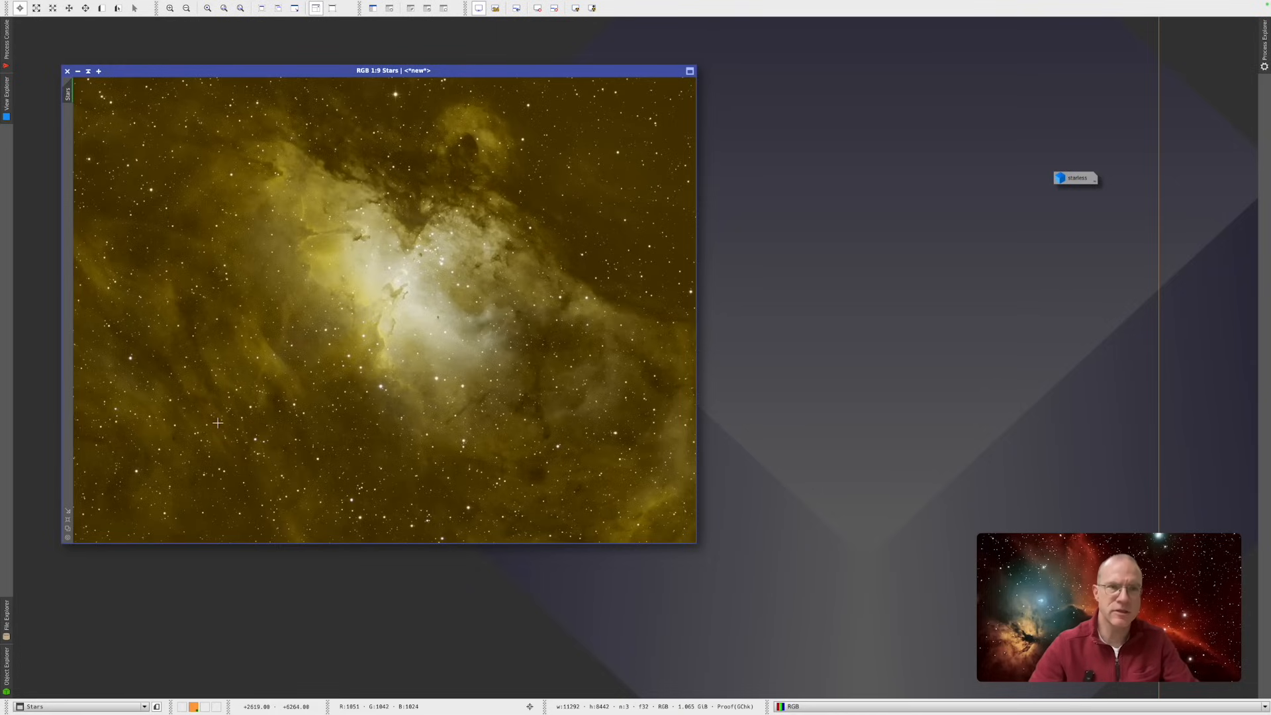
mouse_move(299, 7)
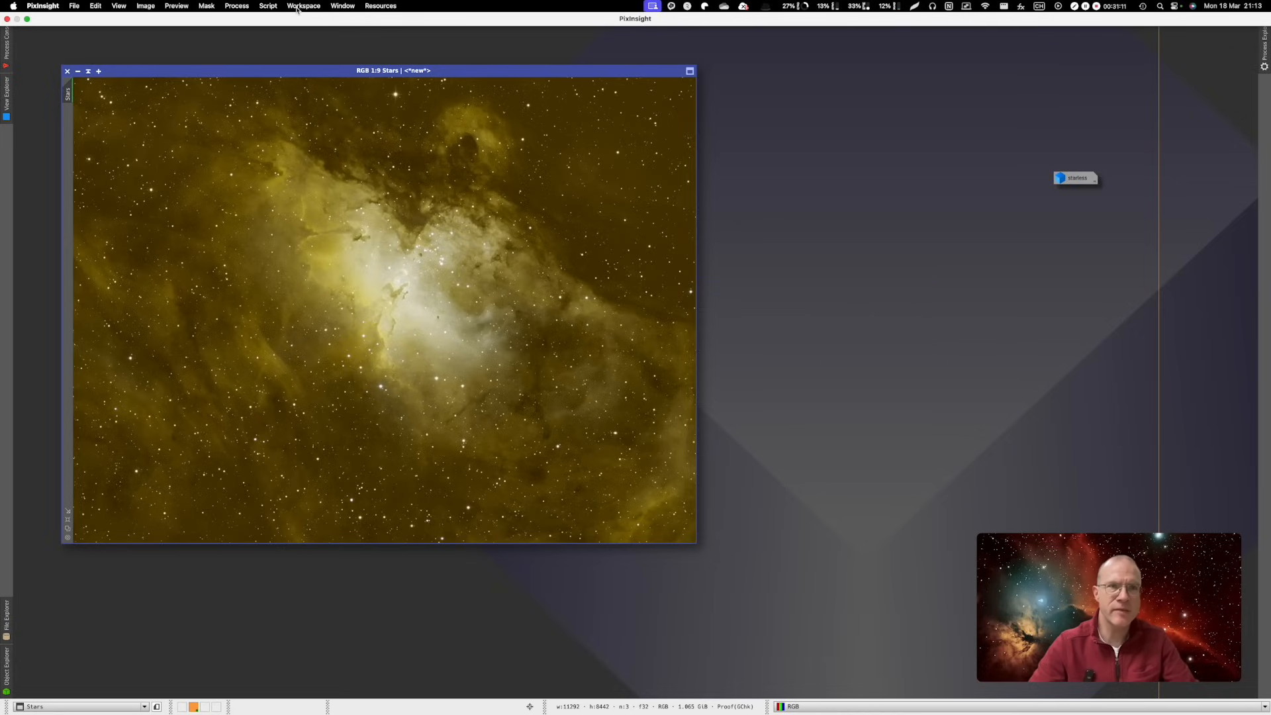
left_click(298, 6)
mouse_move(268, 5)
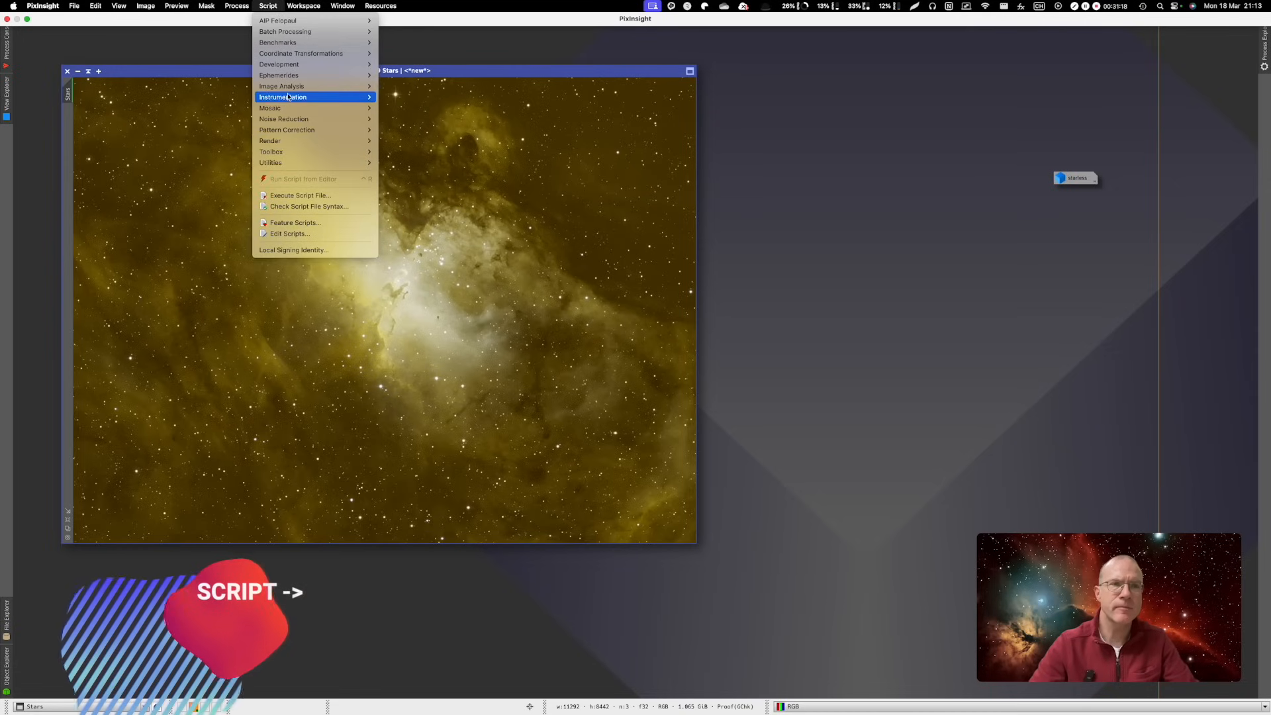
mouse_move(344, 86)
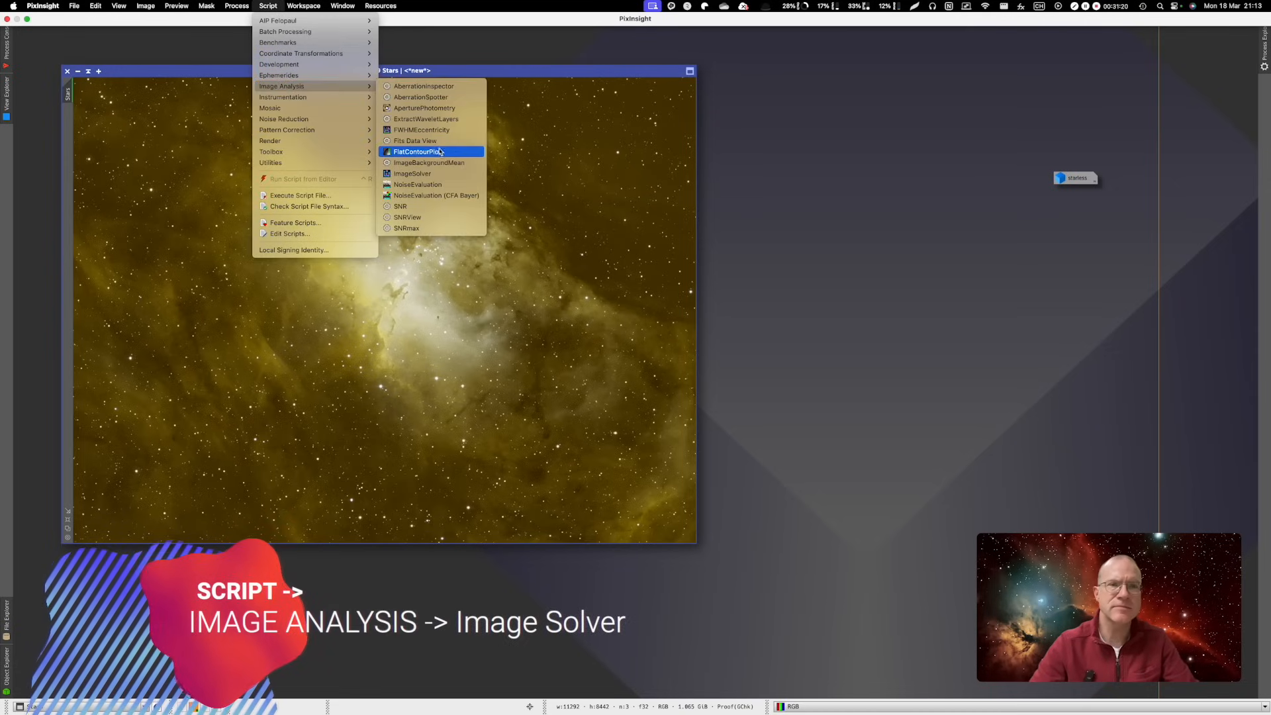
left_click(424, 174)
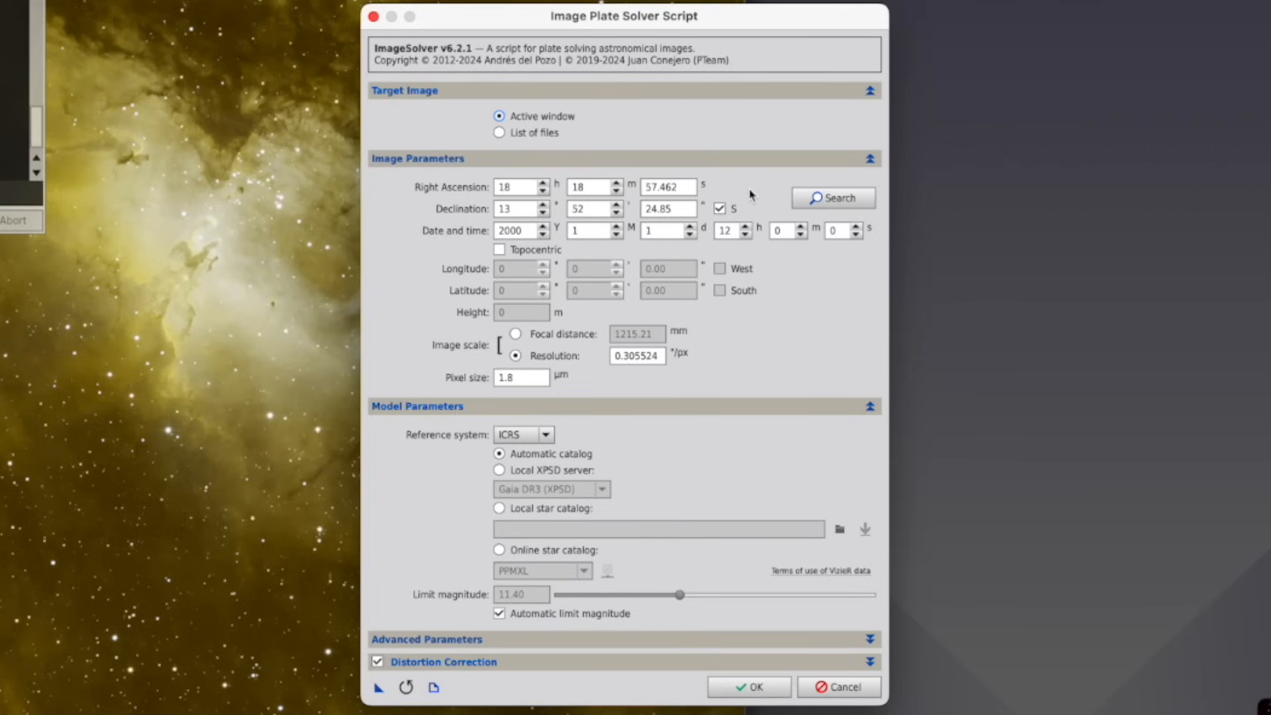
- Search online for the object M16 and apply the Eagle Nebula's coordinates to the plate solver's image parameters
left_click(826, 202)
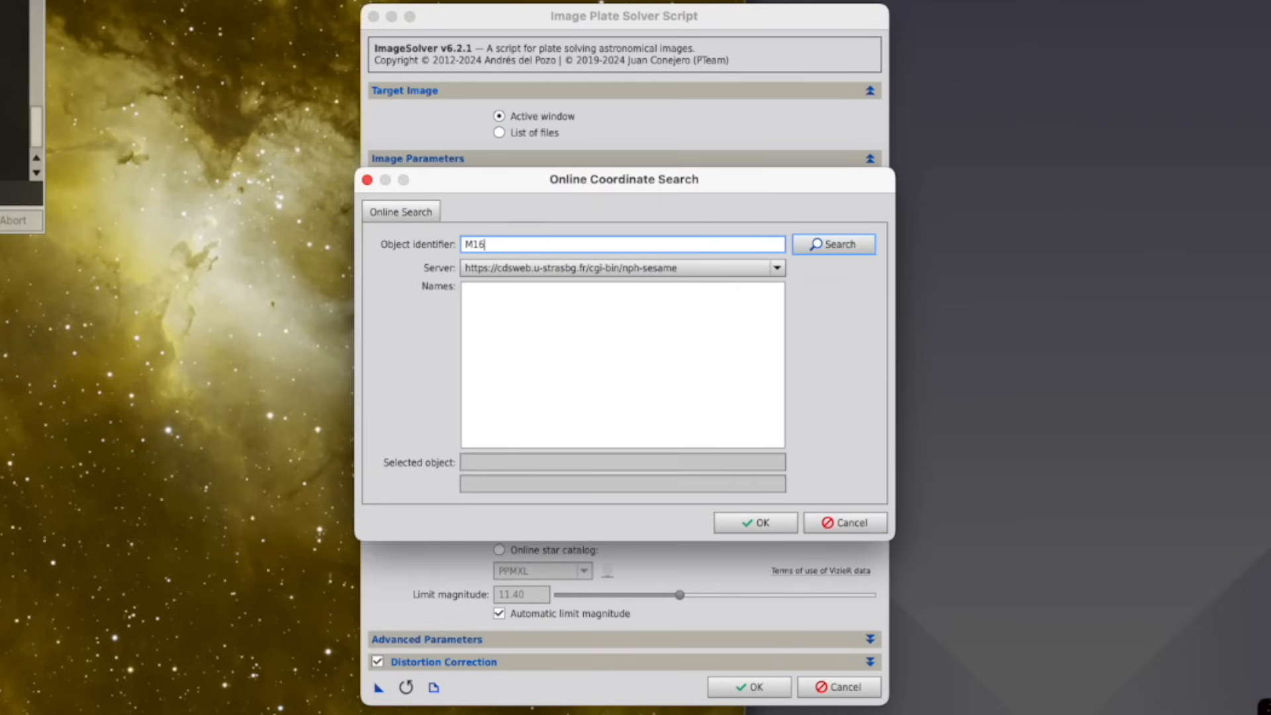
left_click(833, 245)
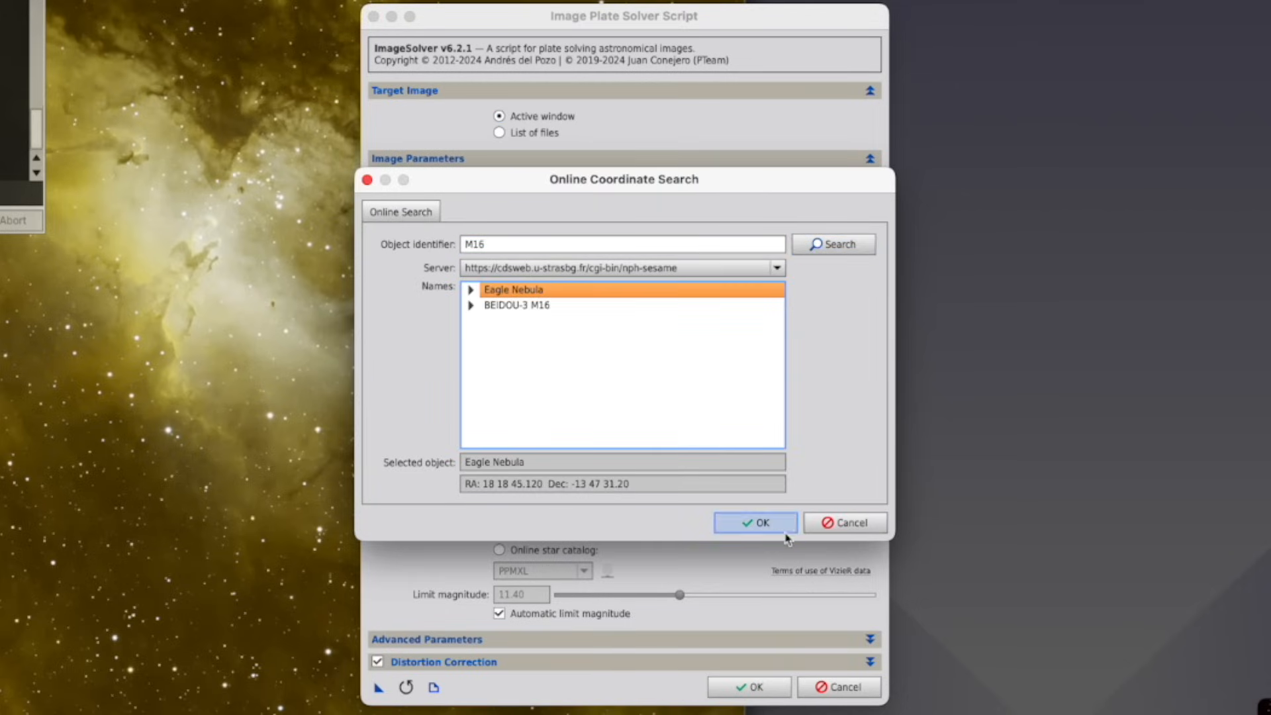
left_click(754, 520)
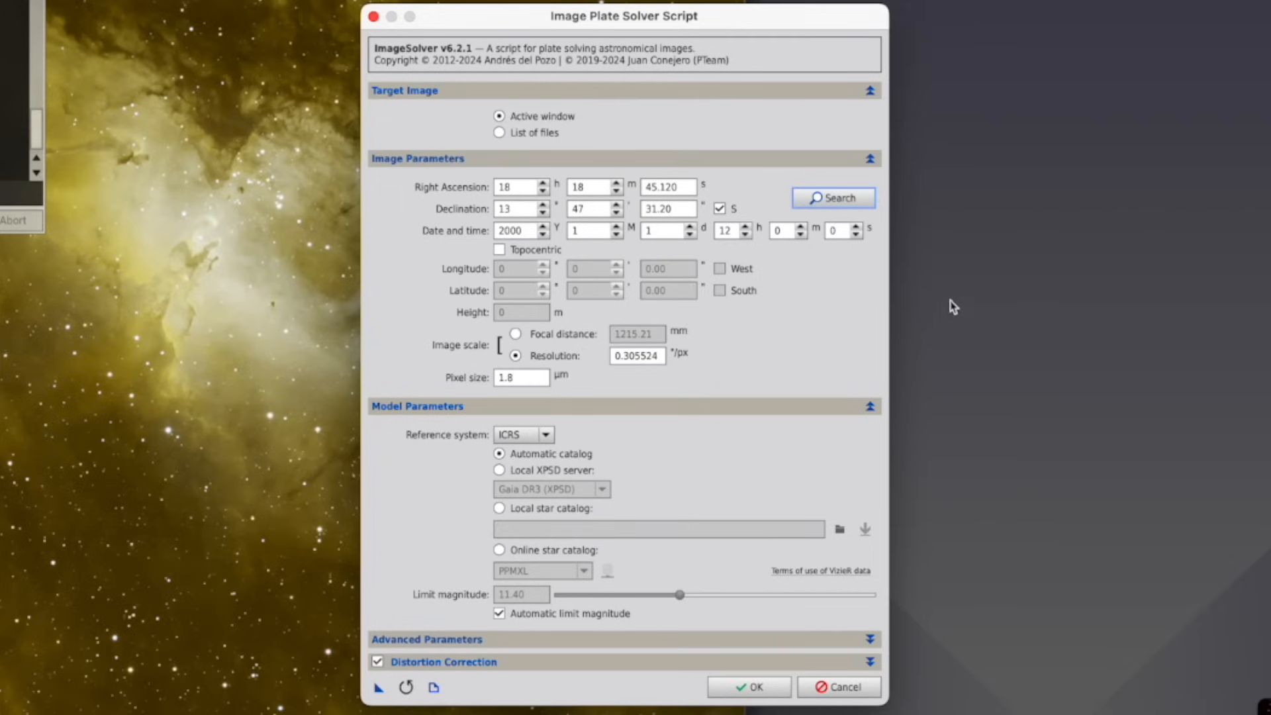
- Set the plate solver's observation date to year 2023 and month 10
left_click(519, 230)
left_click_drag(519, 231, 510, 232)
type("23")
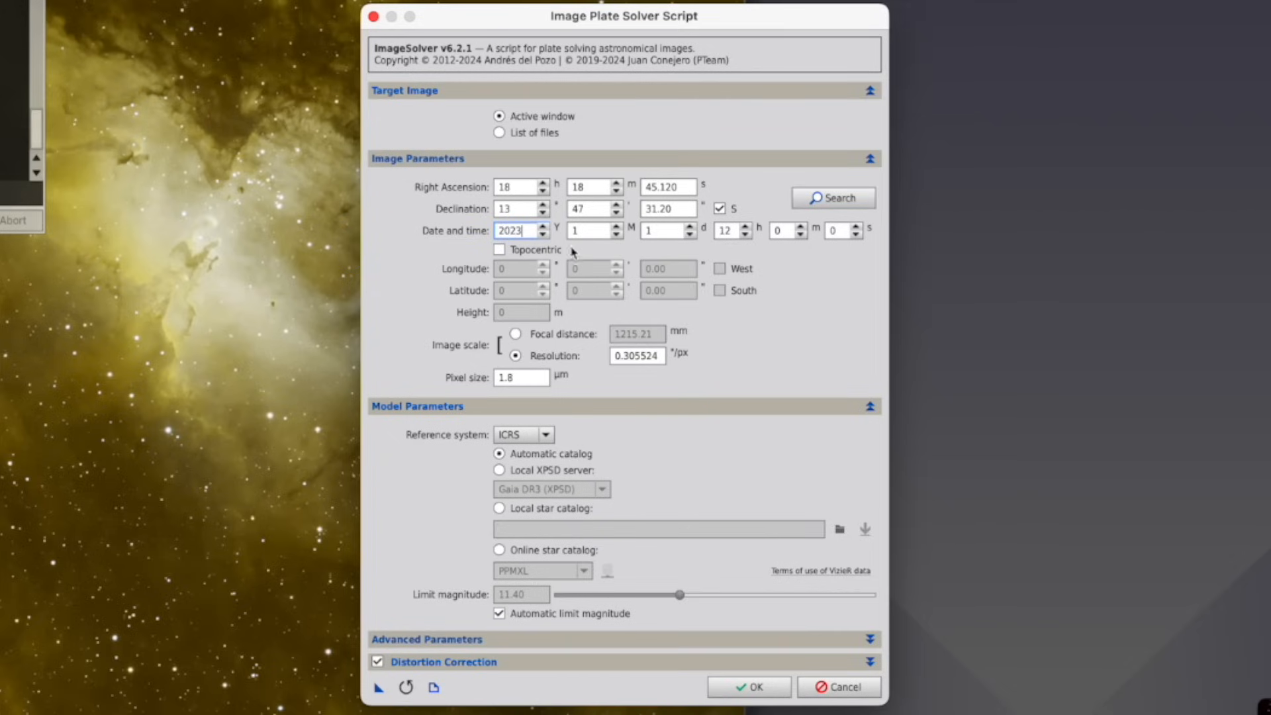
left_click_drag(594, 229, 572, 231)
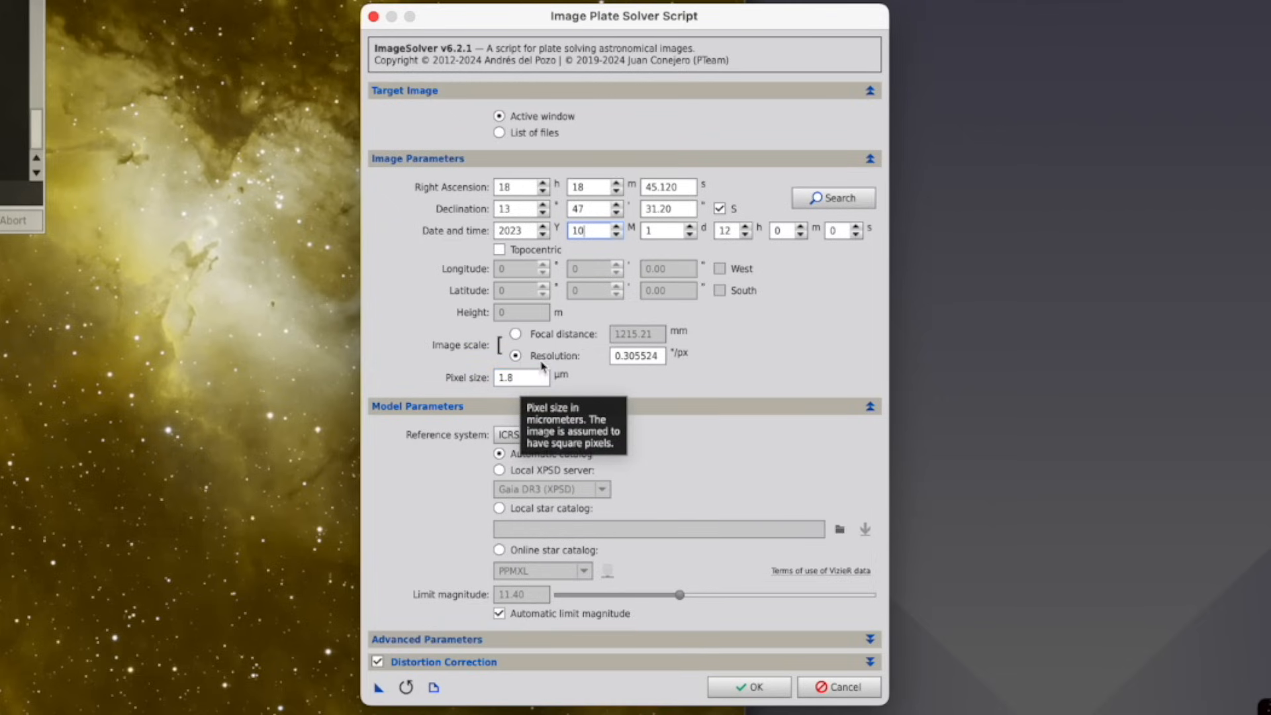
- Define the image scale by a focal distance of 800 mm and run the plate solver on the Stars image
left_click(515, 334)
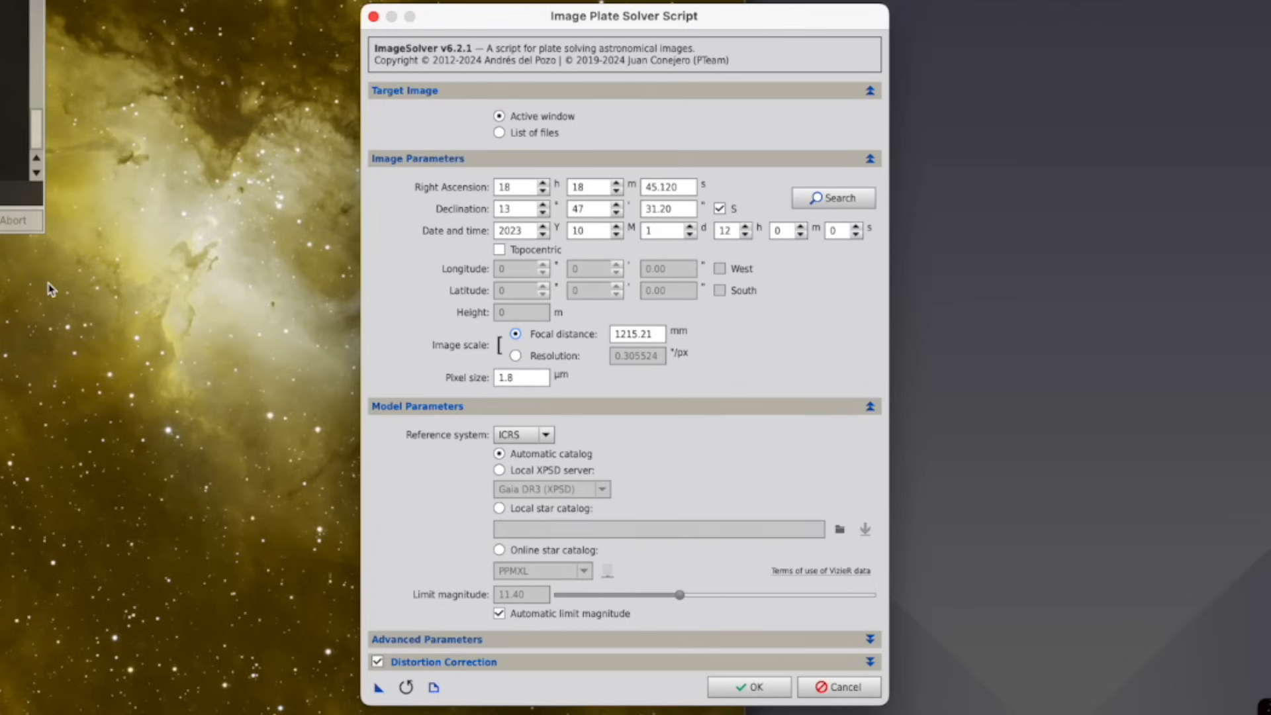
double_click(659, 334)
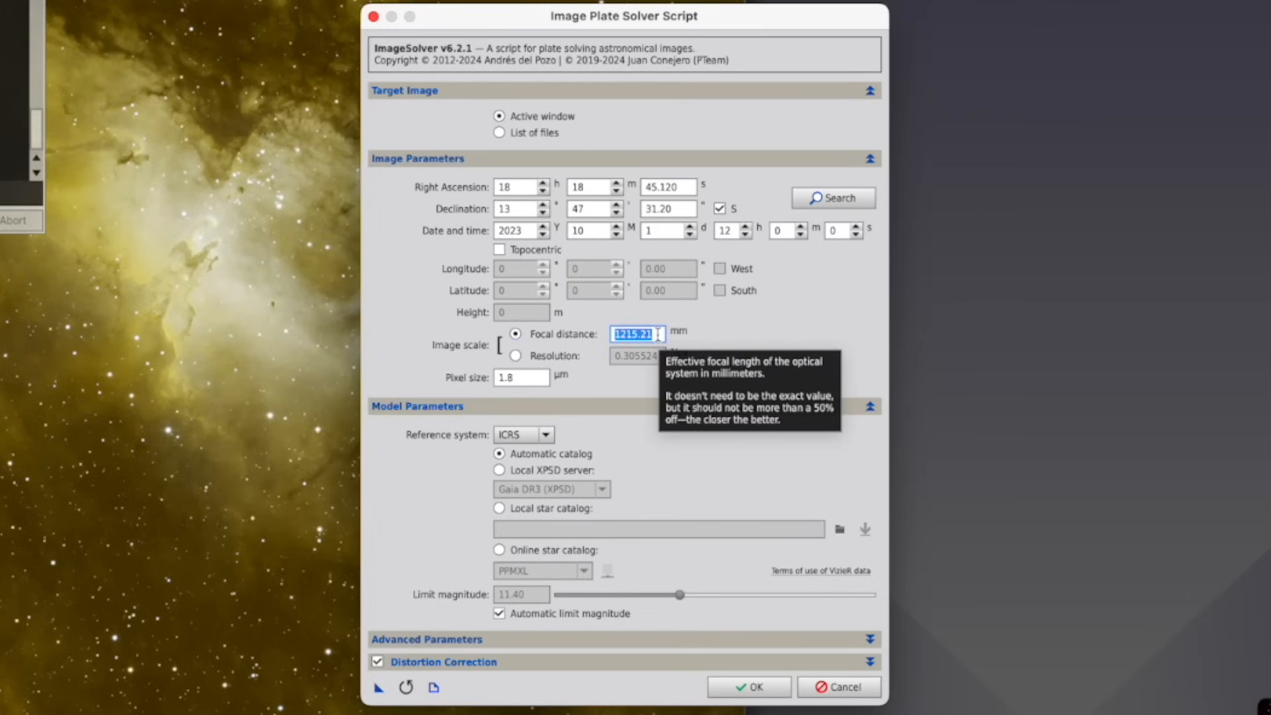
type("800")
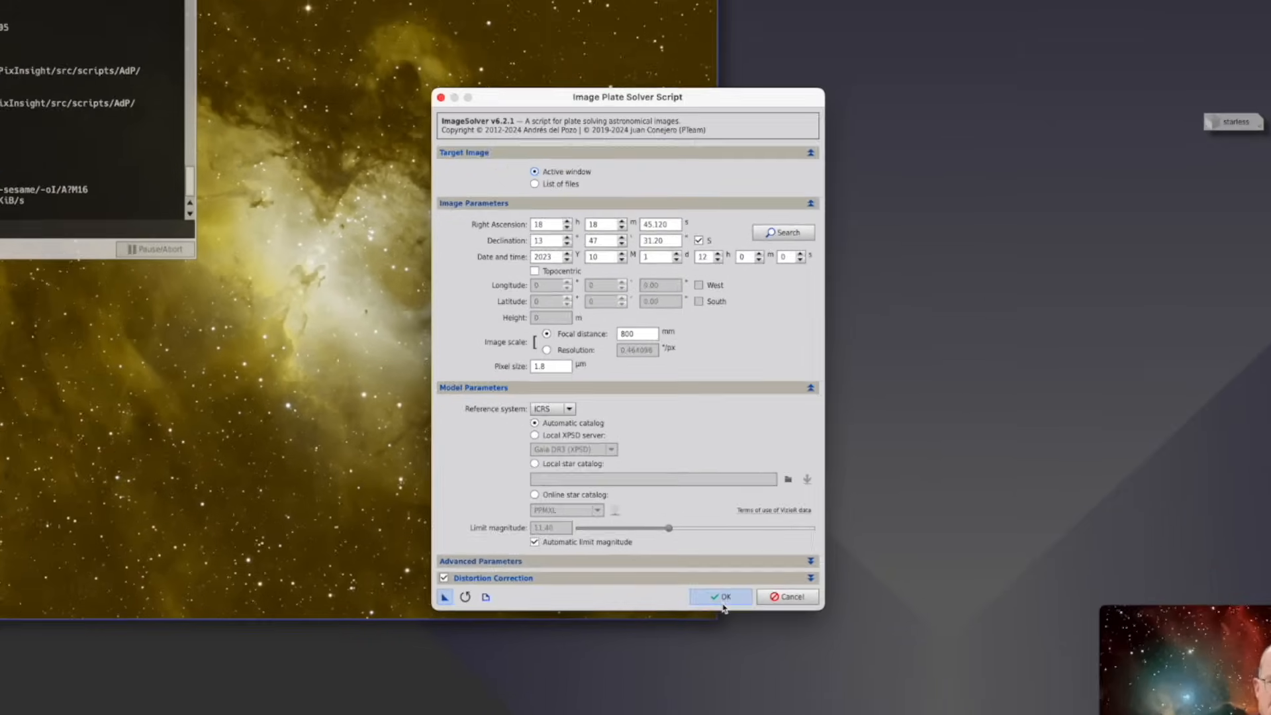
left_click(721, 598)
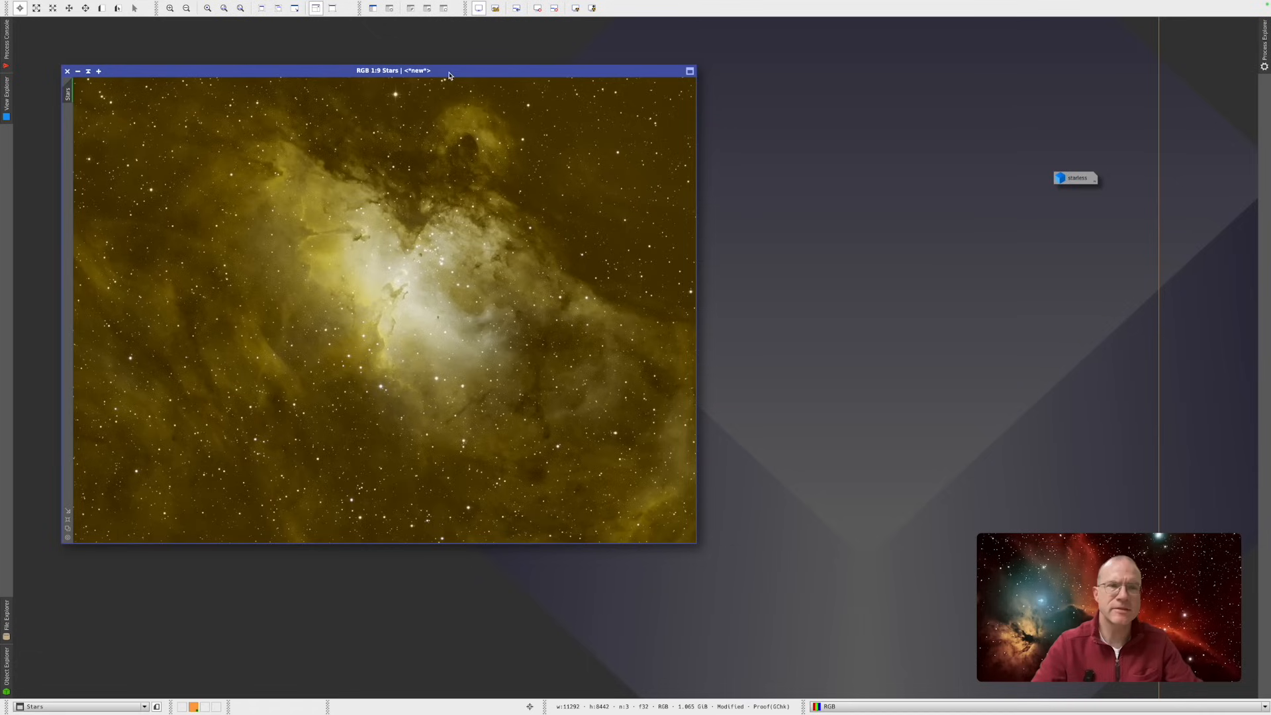
- Open SpectrophotometricColorCalibration and set its QE curve to Sony IMX411/455/461/533/571
mouse_move(369, 1)
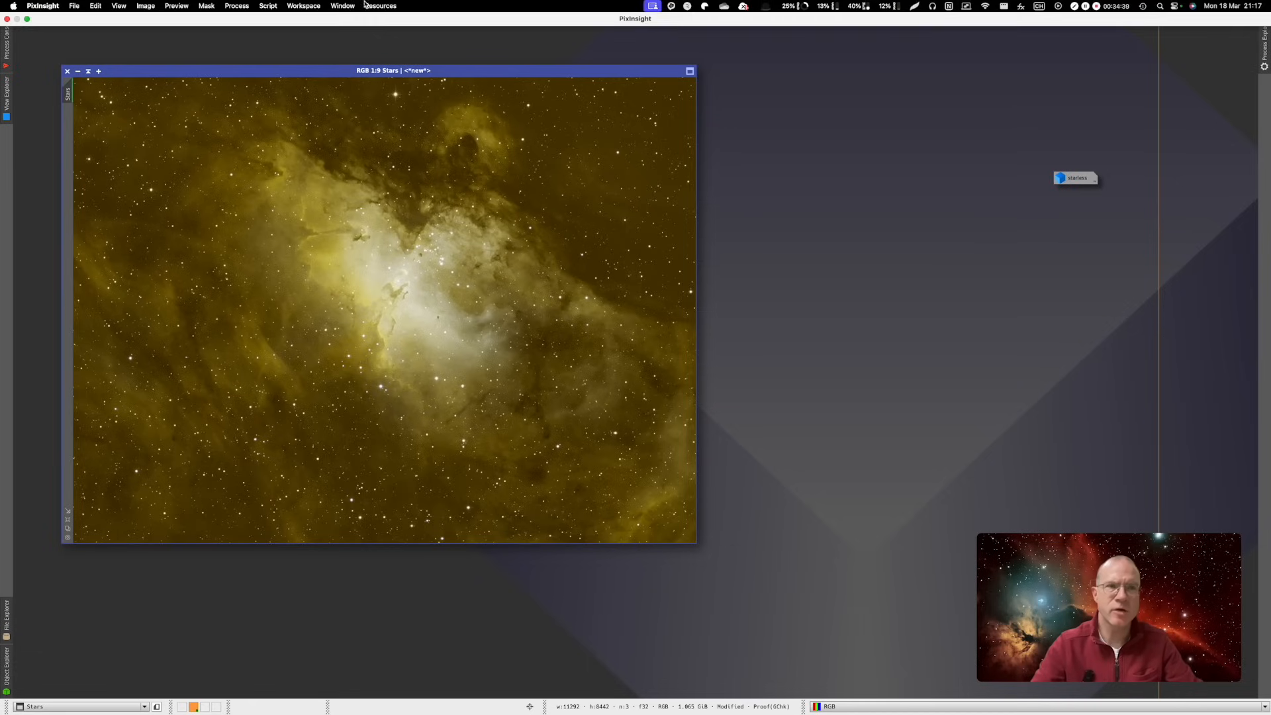
left_click(237, 6)
mouse_move(269, 426)
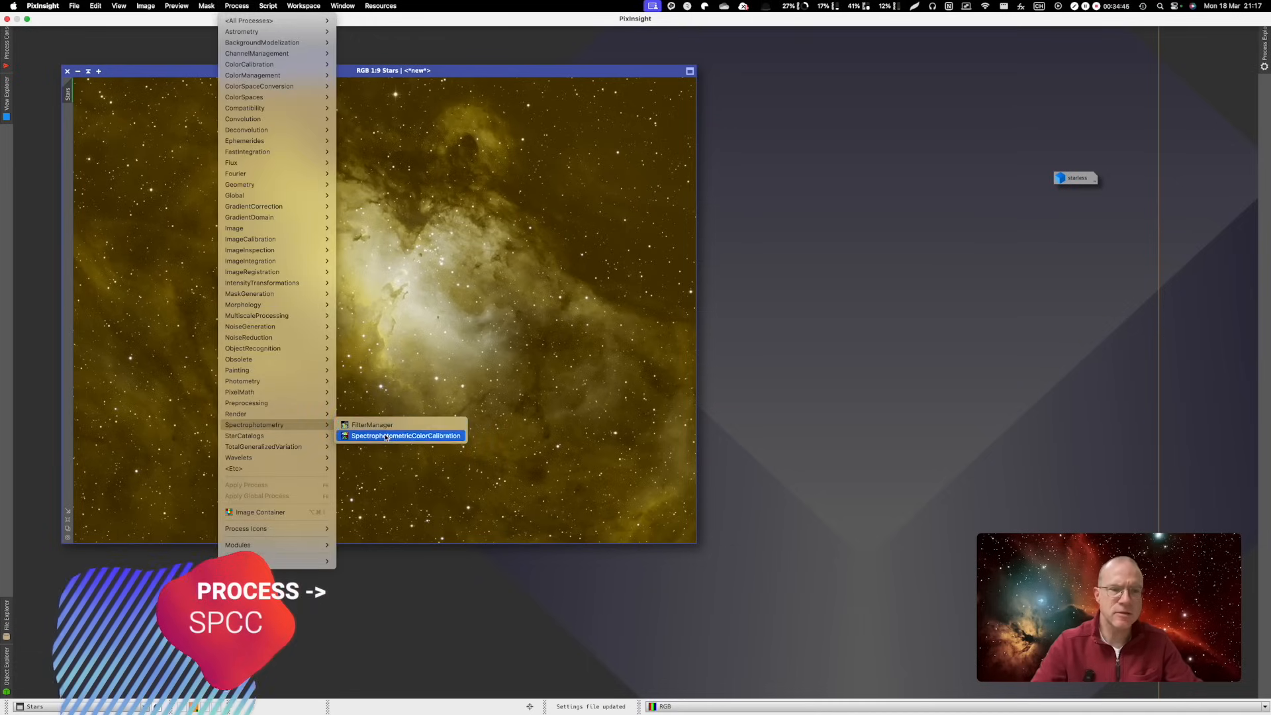
left_click(397, 435)
mouse_move(460, 166)
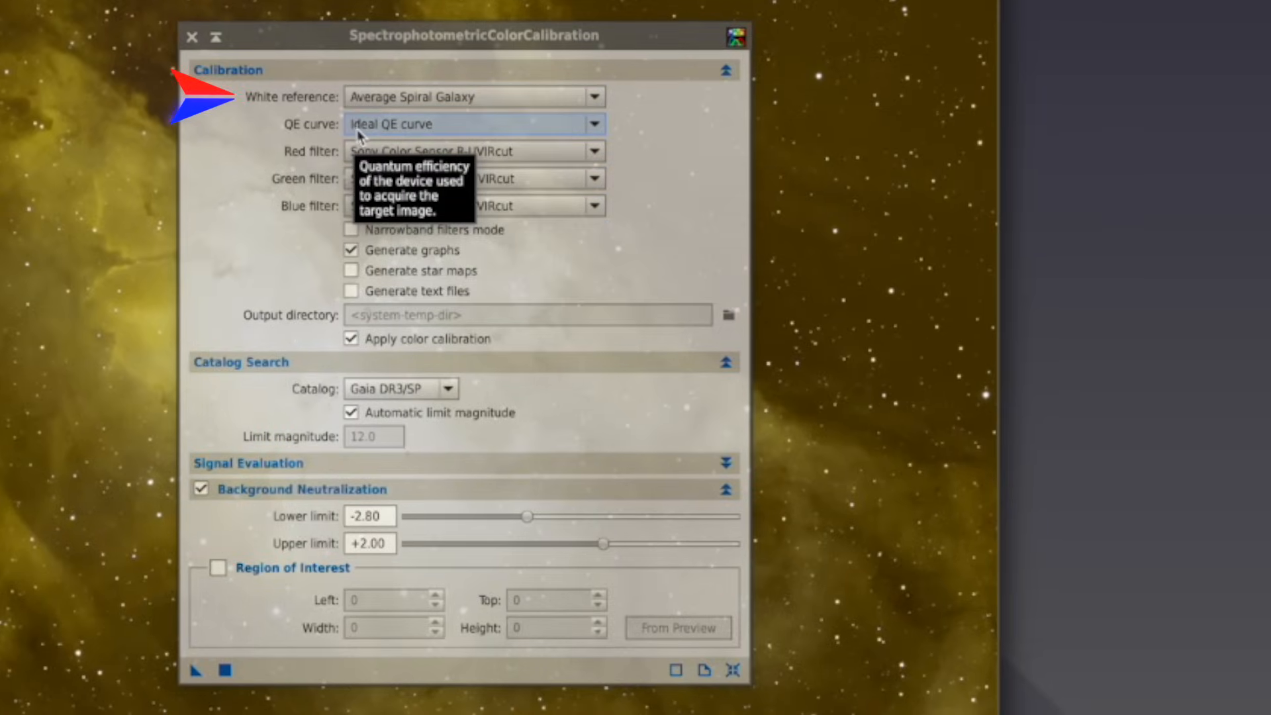
left_click(369, 126)
left_click(436, 338)
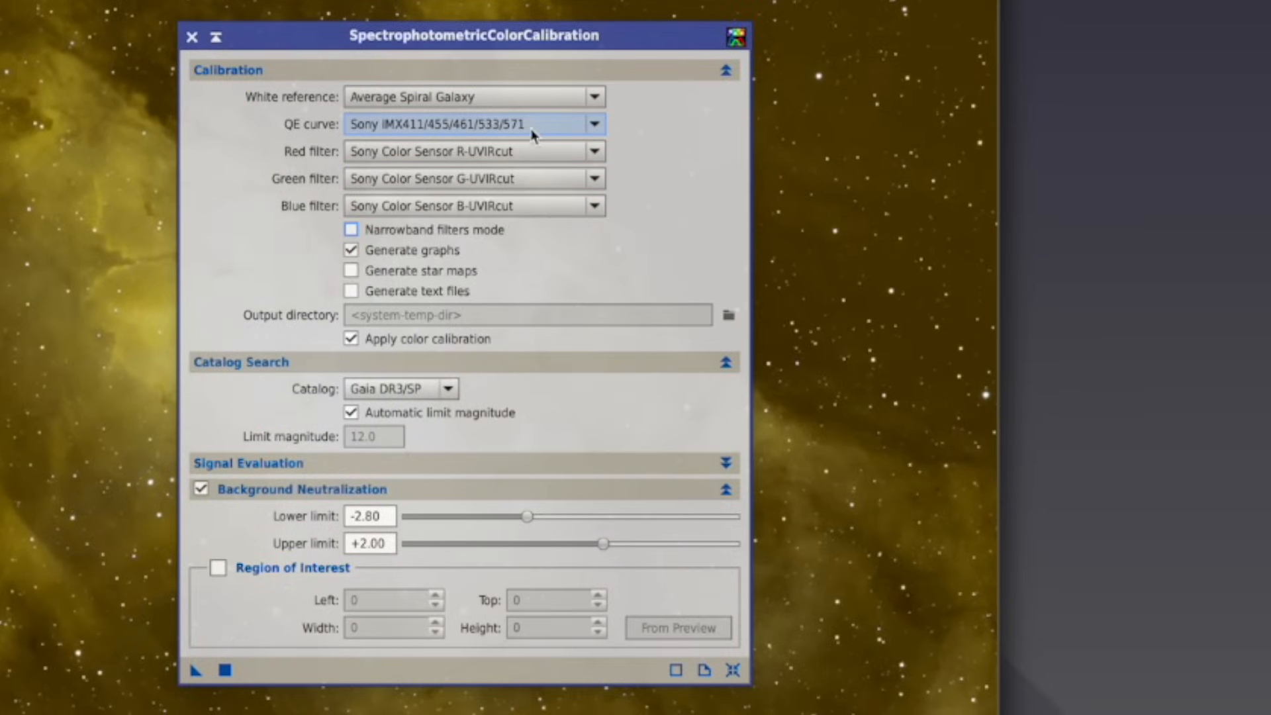
- Set the calibration's red, green and blue filters to Chroma R, Chroma G and Chroma B
left_click(596, 151)
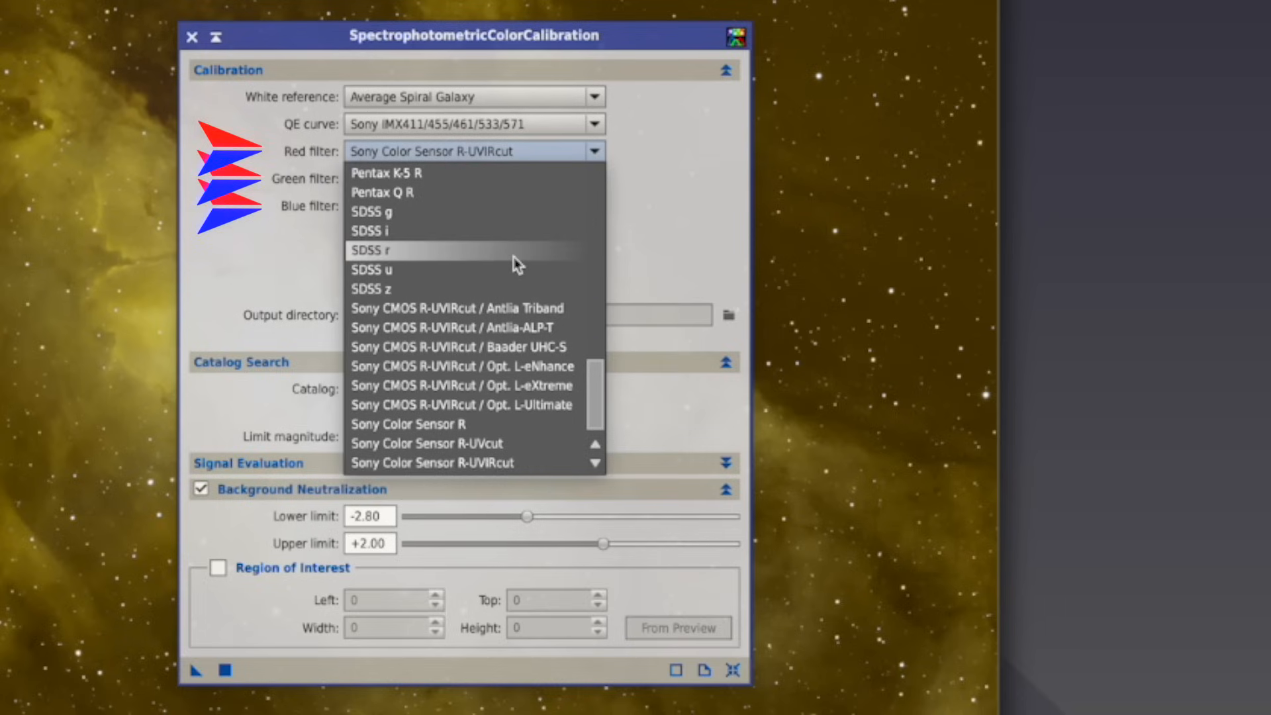
scroll(514, 261, "up", 8)
scroll(515, 258, "up", 4)
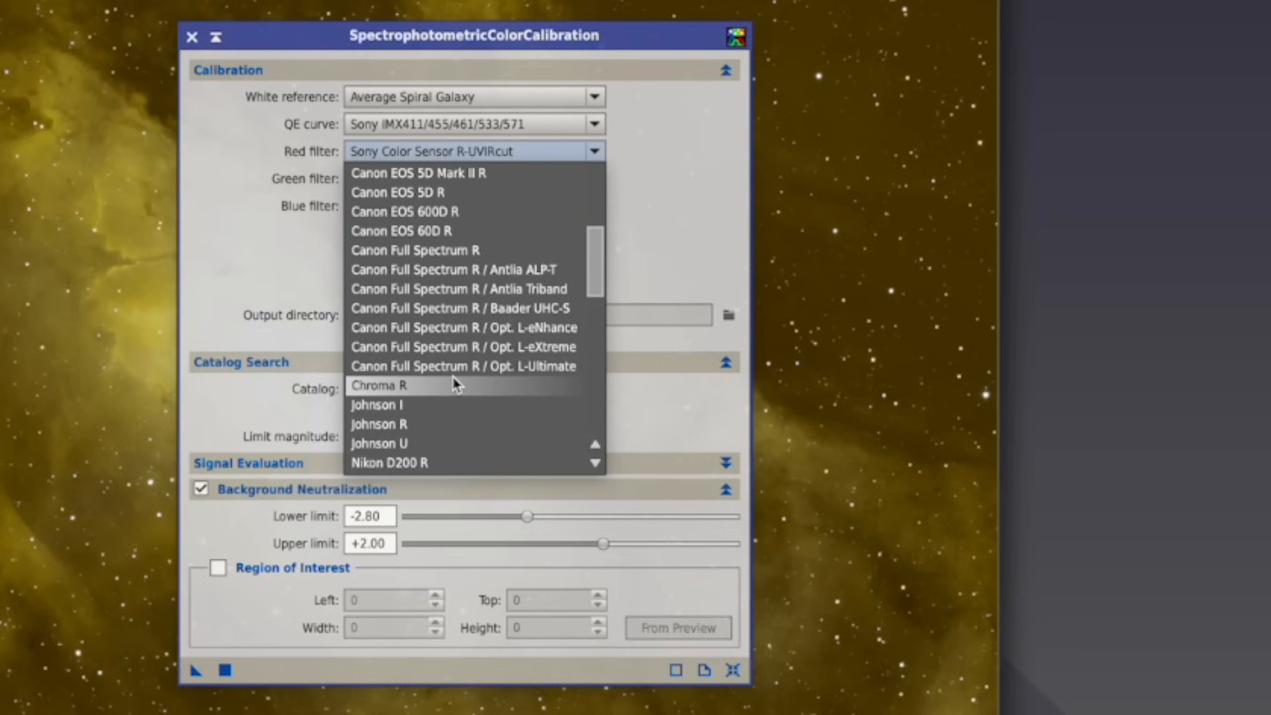
left_click(453, 379)
left_click(533, 178)
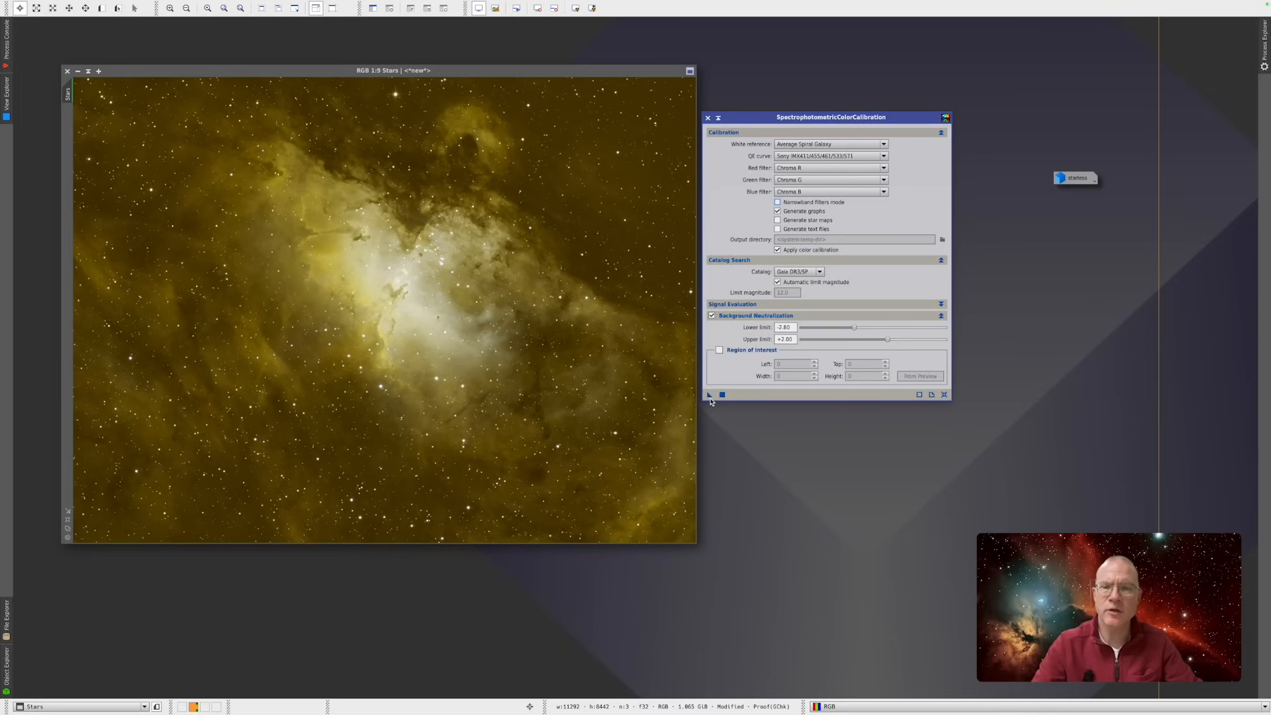
- Colour calibrate the Stars image, close the graph and process windows, and auto-stretch the image's screen display
left_click_drag(708, 396, 450, 332)
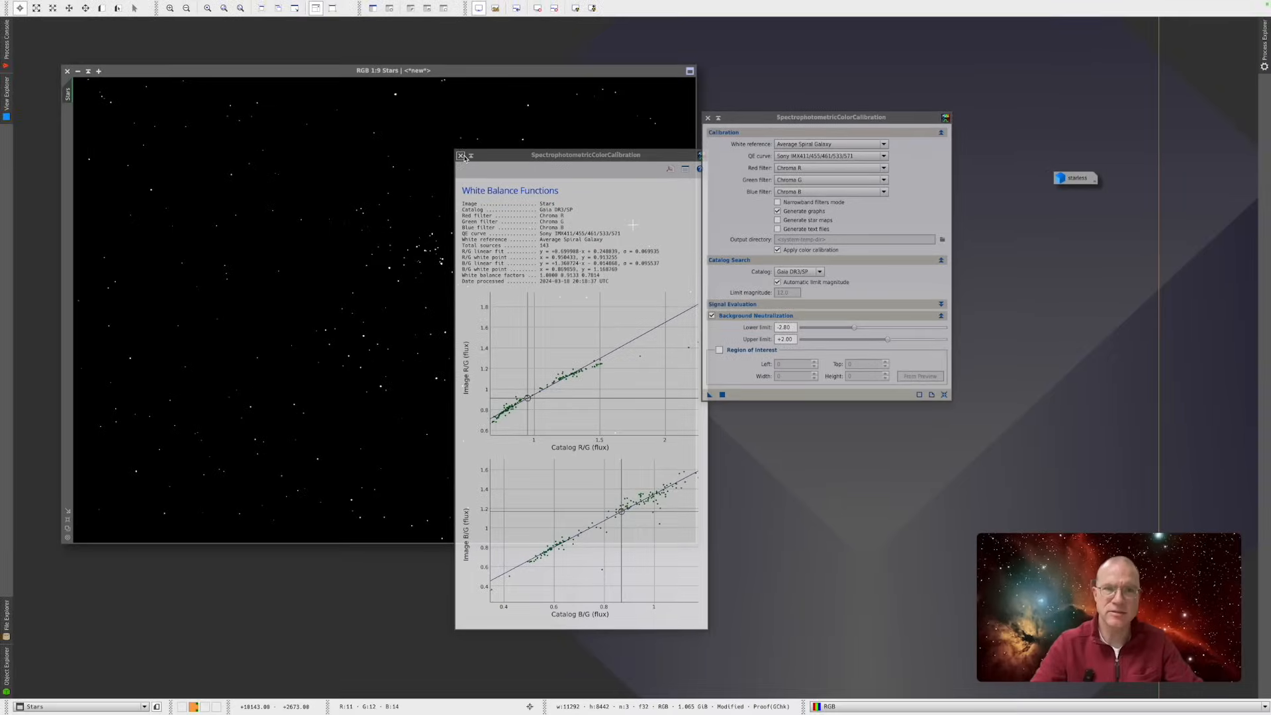
left_click(461, 156)
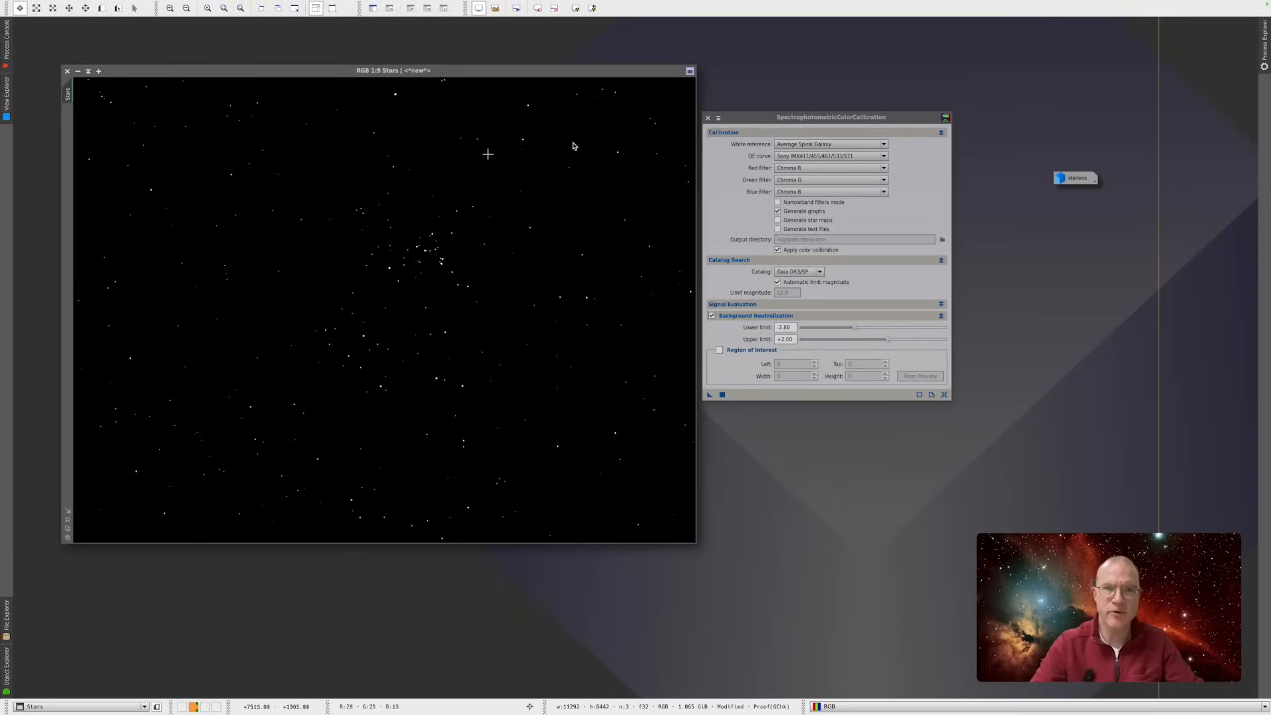
left_click(708, 118)
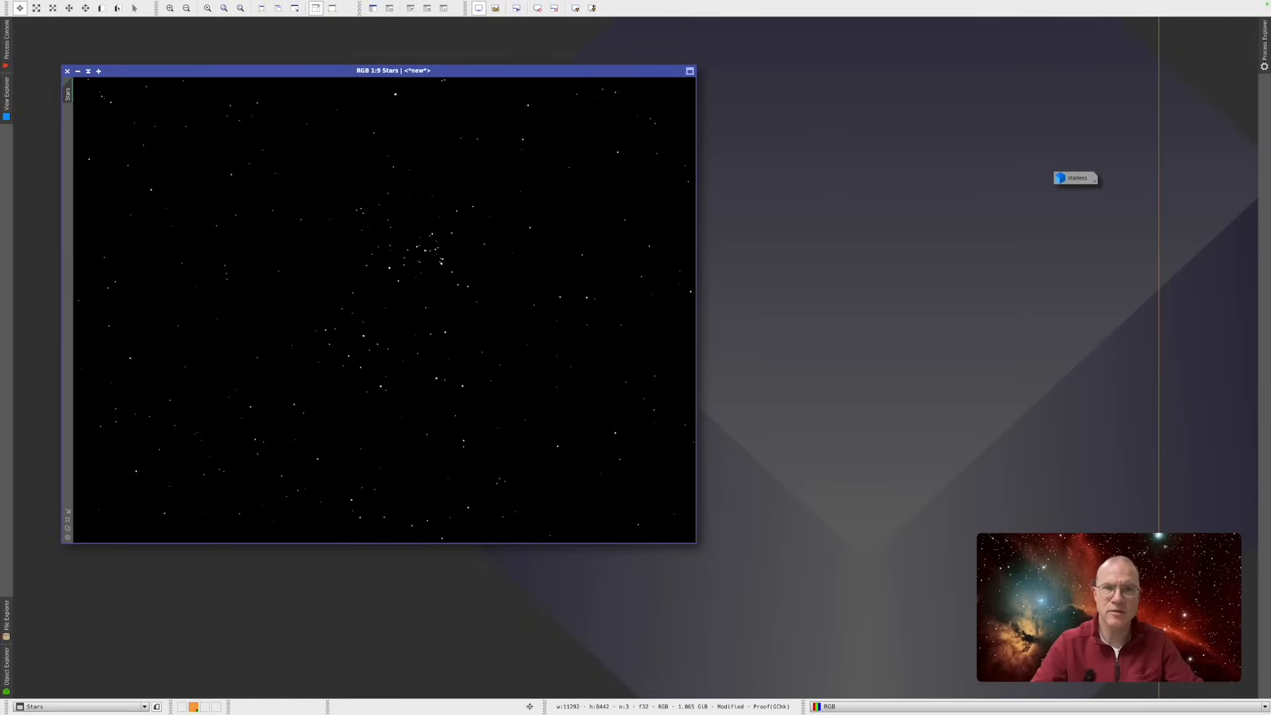
left_click(576, 9)
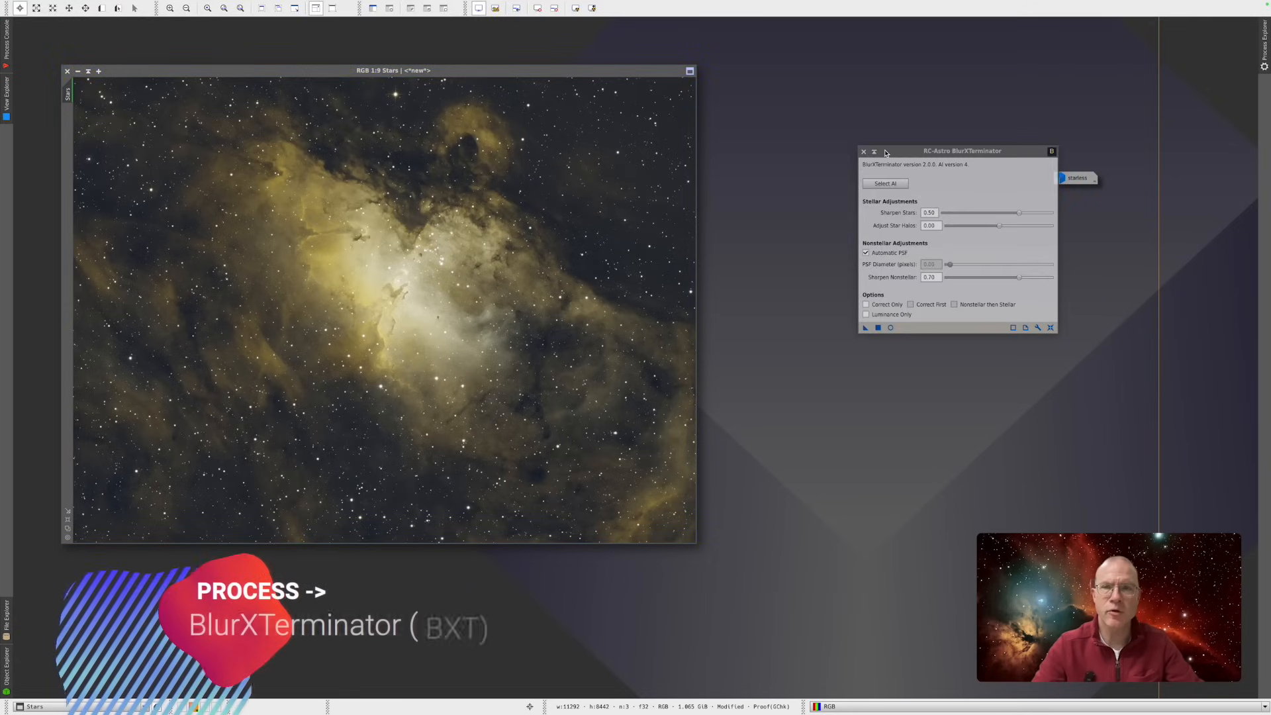
- Place the BlurXTerminator window beside the Stars image and set Sharpen Stars to 0.60 and Adjust Star Halos to 0.05
left_click(873, 151)
left_click_drag(873, 151, 748, 162)
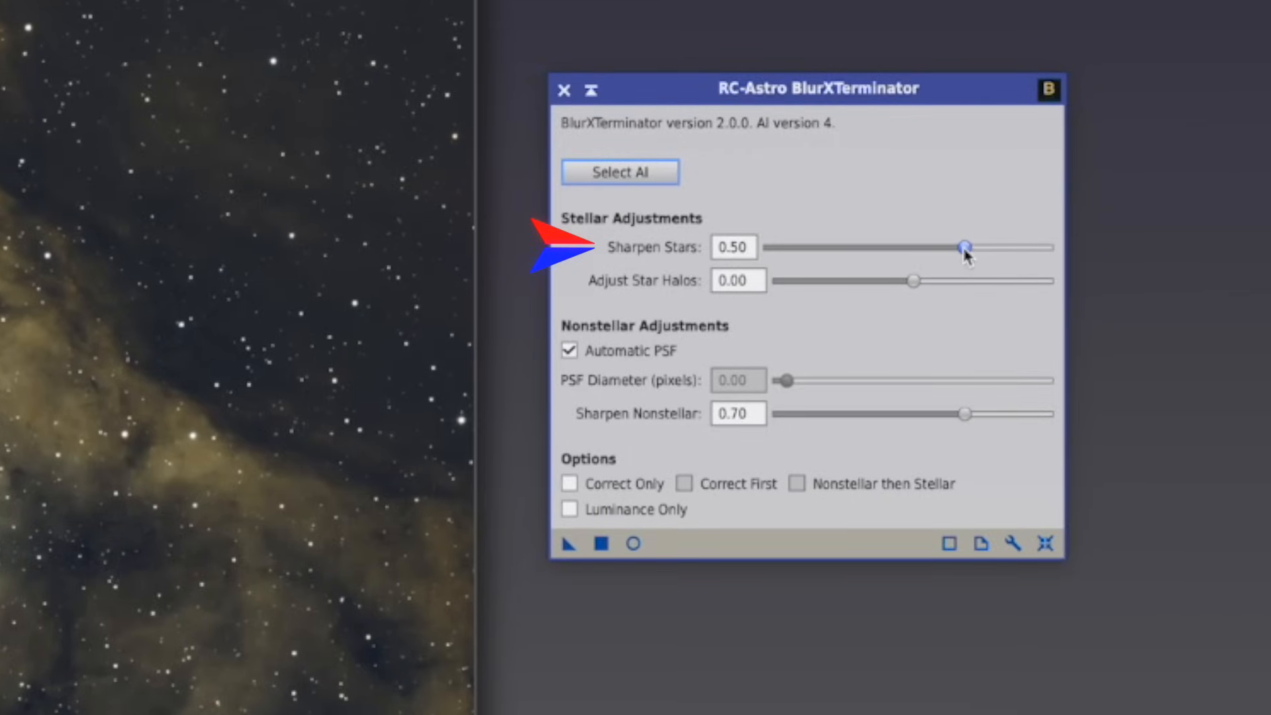
left_click_drag(965, 248, 1002, 250)
mouse_move(917, 285)
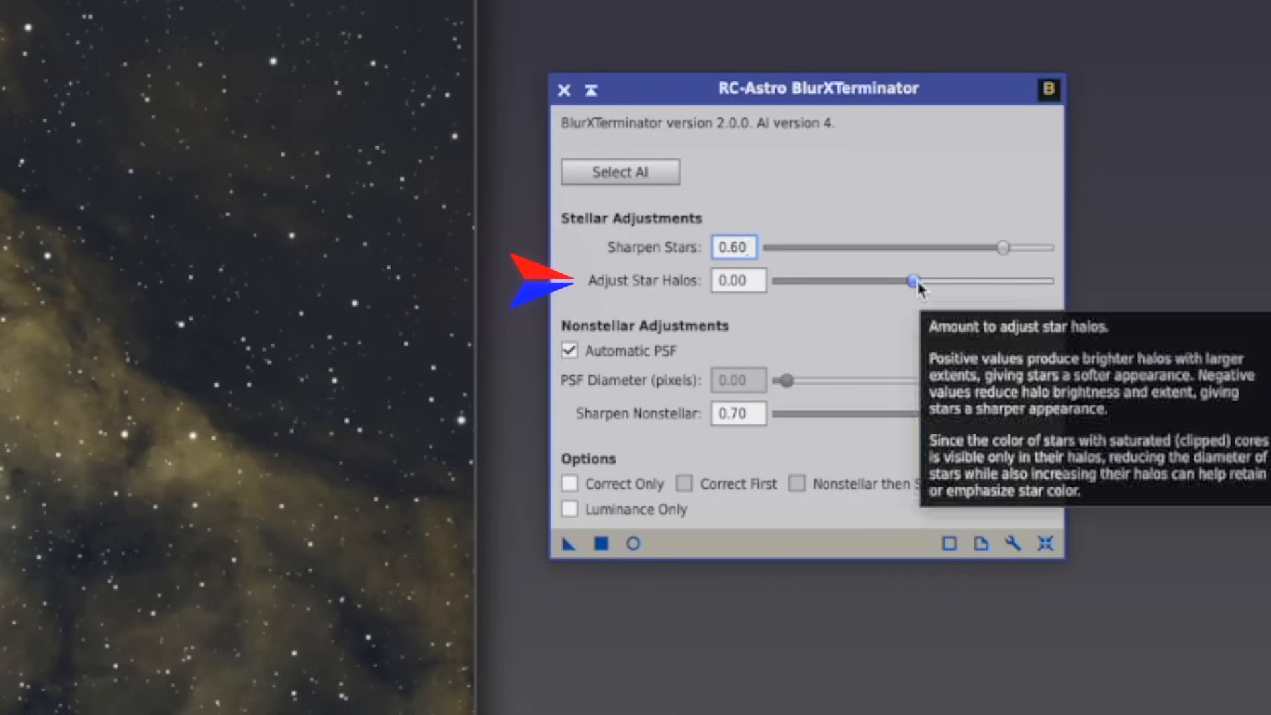
left_click_drag(917, 284, 930, 286)
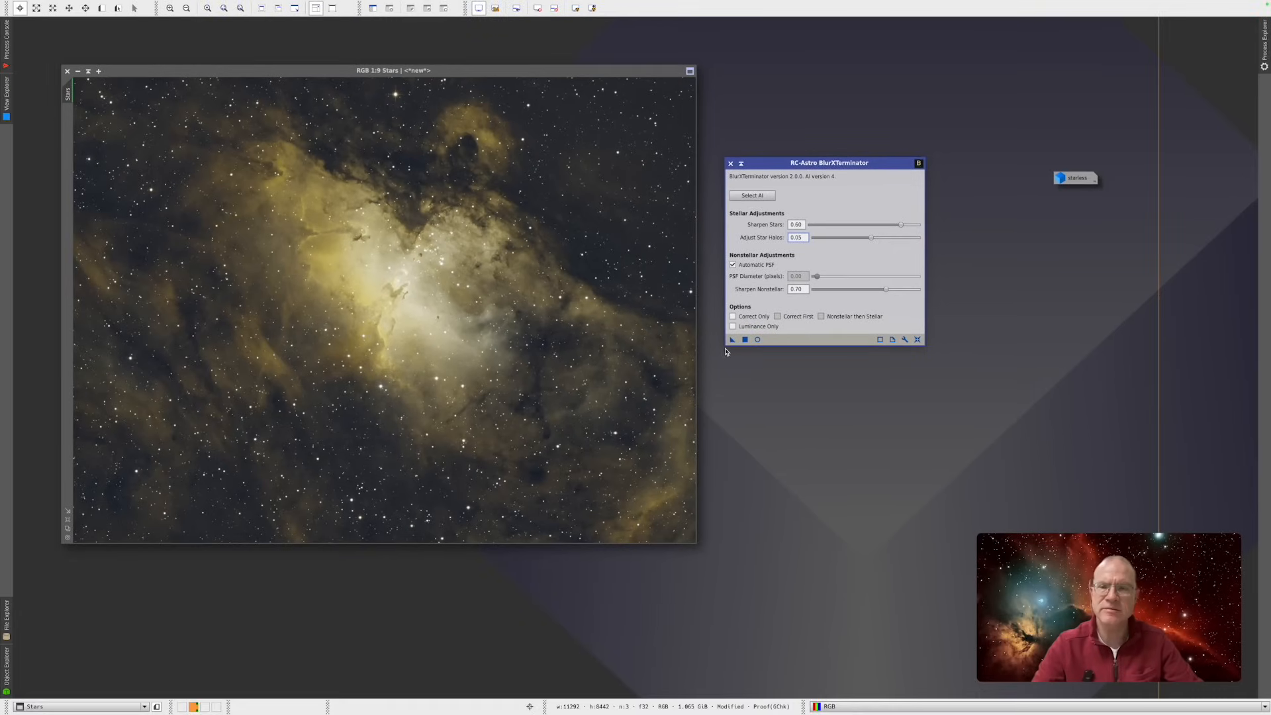
- Apply BlurXTerminator to the Stars image and close the process window
left_click(568, 543)
left_click_drag(731, 342, 441, 308)
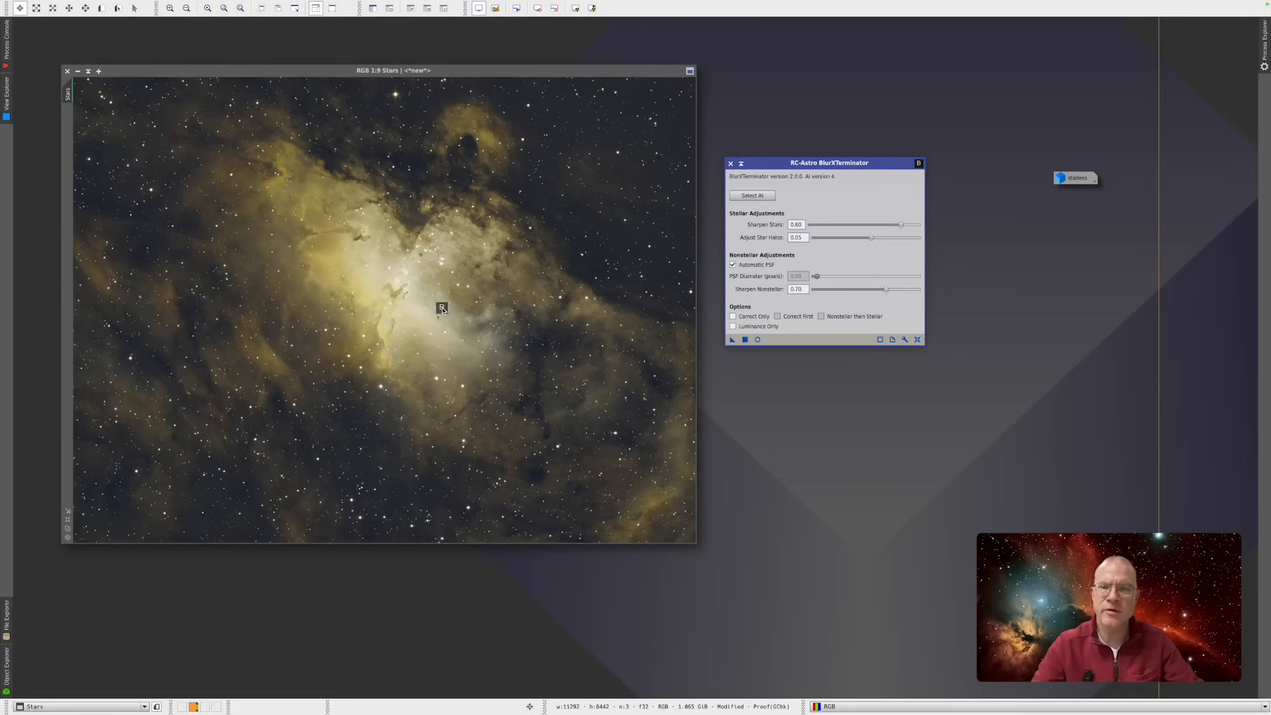
left_click(731, 163)
- Move the Stars image nearer the middle of the workspace and compare it before and after the sharpening by undoing and redoing
left_click_drag(543, 76, 675, 94)
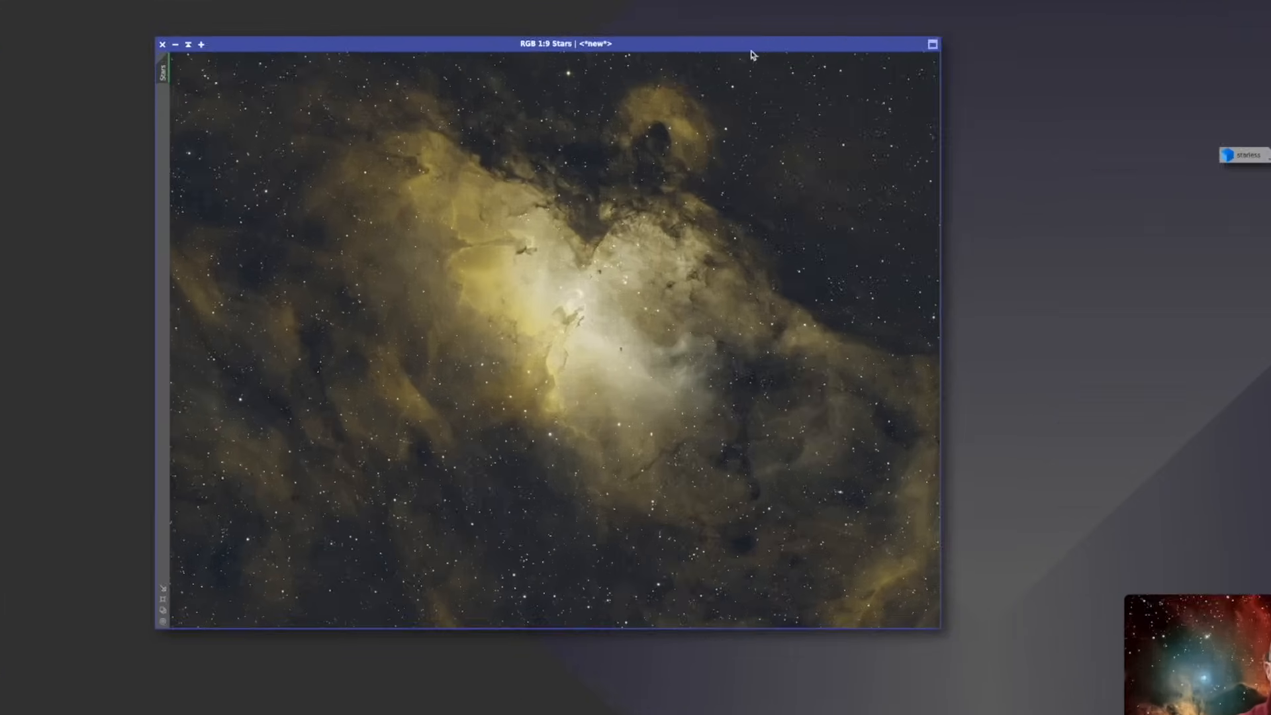
key("ctrl+z")
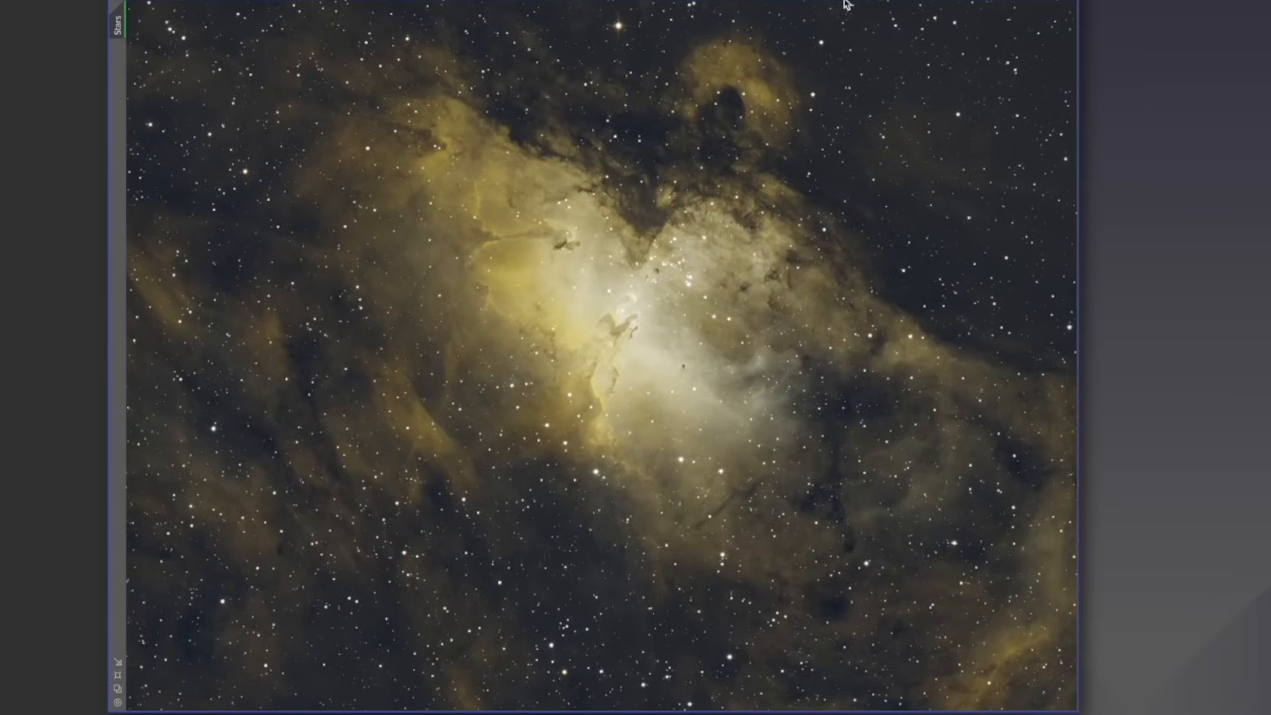
key("ctrl+y")
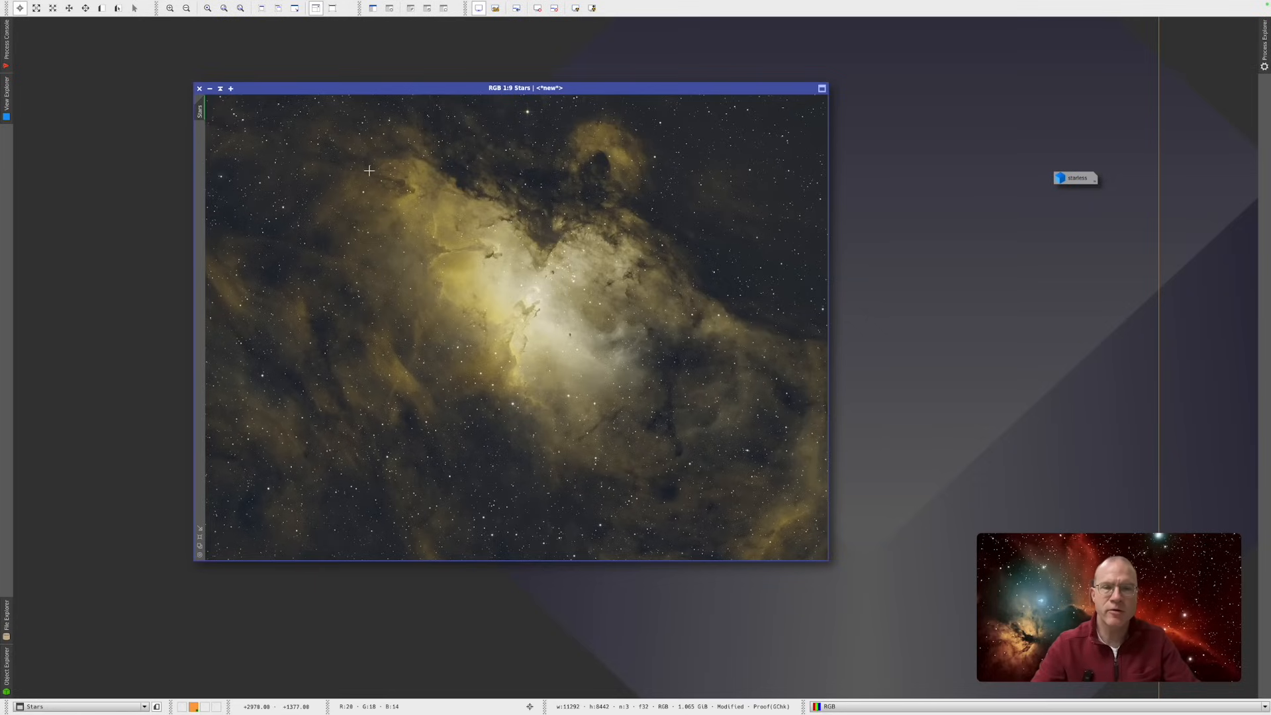
- Run StarXTerminator on the Stars image with Generate Star Image enabled and Unscreen Stars left off
mouse_move(316, 3)
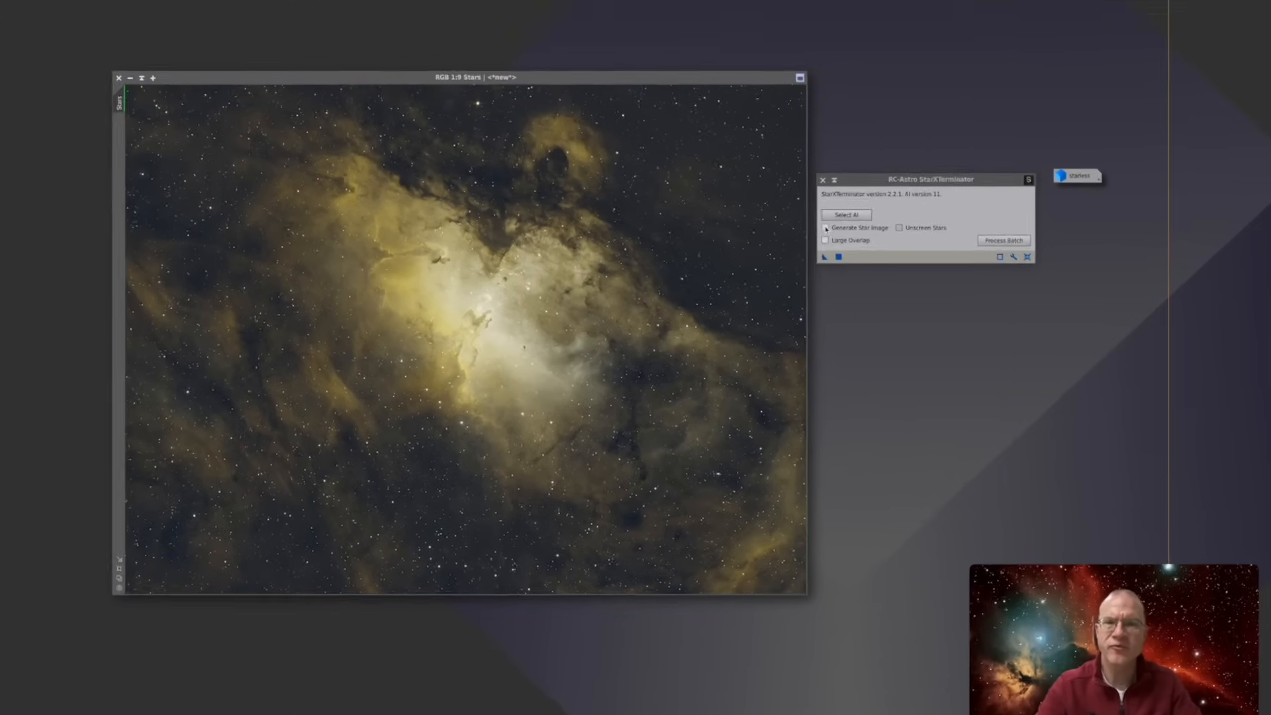
left_click(845, 226)
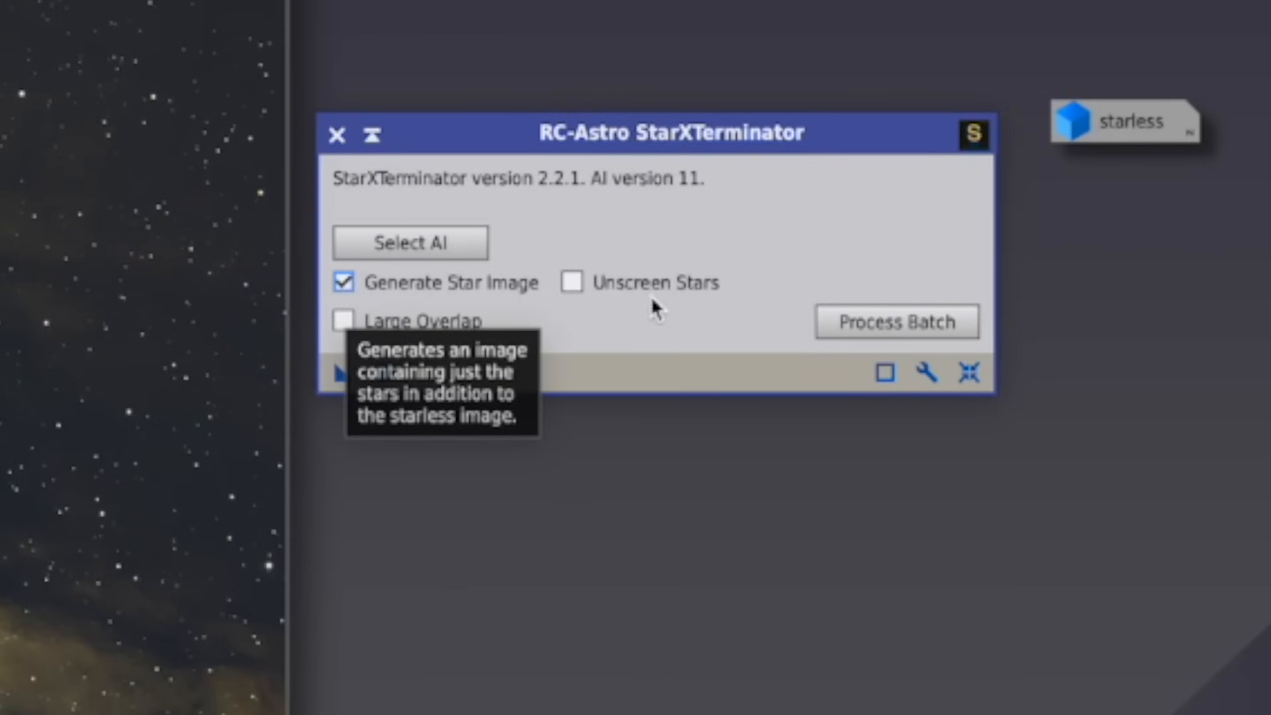
mouse_move(719, 299)
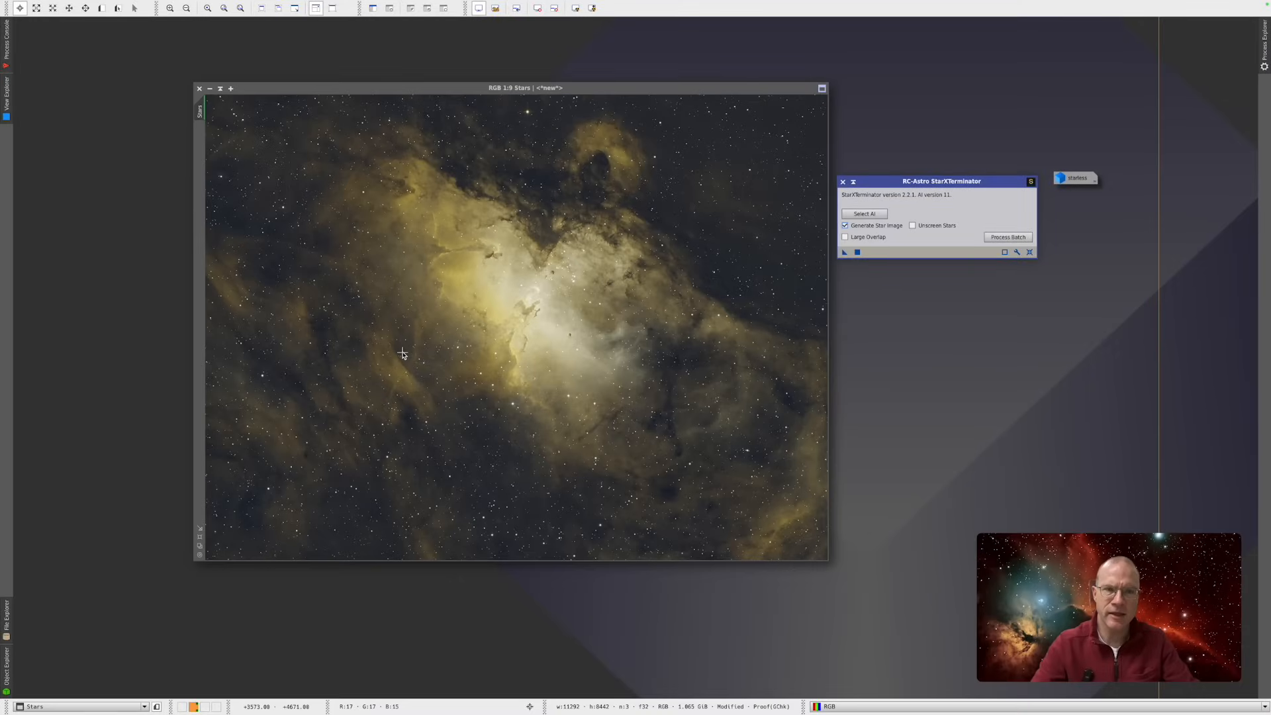
left_click(844, 253)
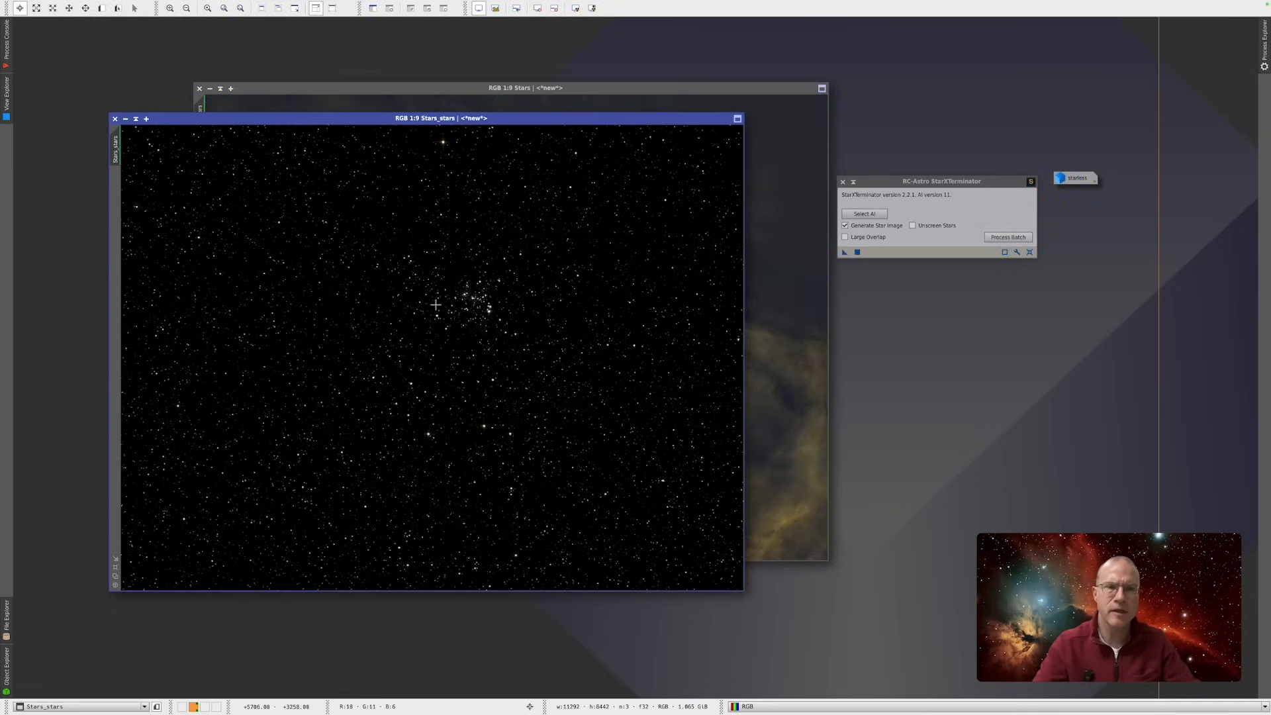
- Close the leftover nebula-only Stars image without saving, keeping the Stars_stars image
left_click(410, 92)
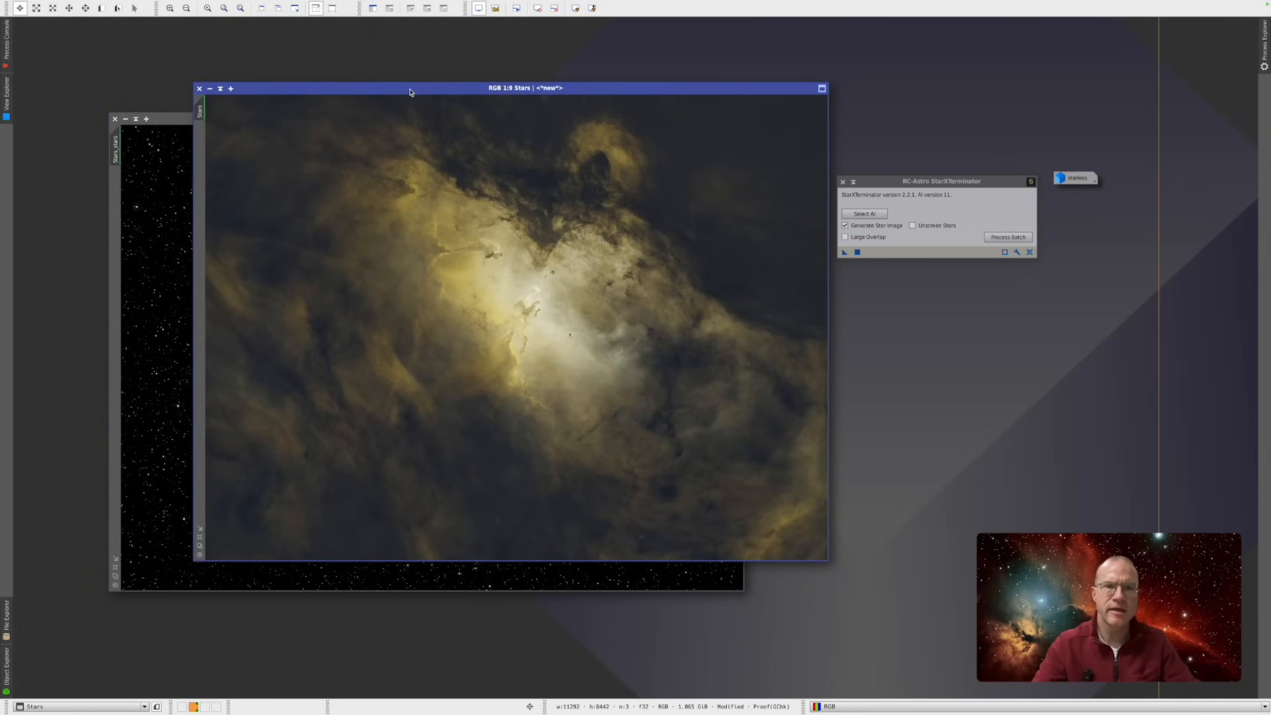
left_click(199, 88)
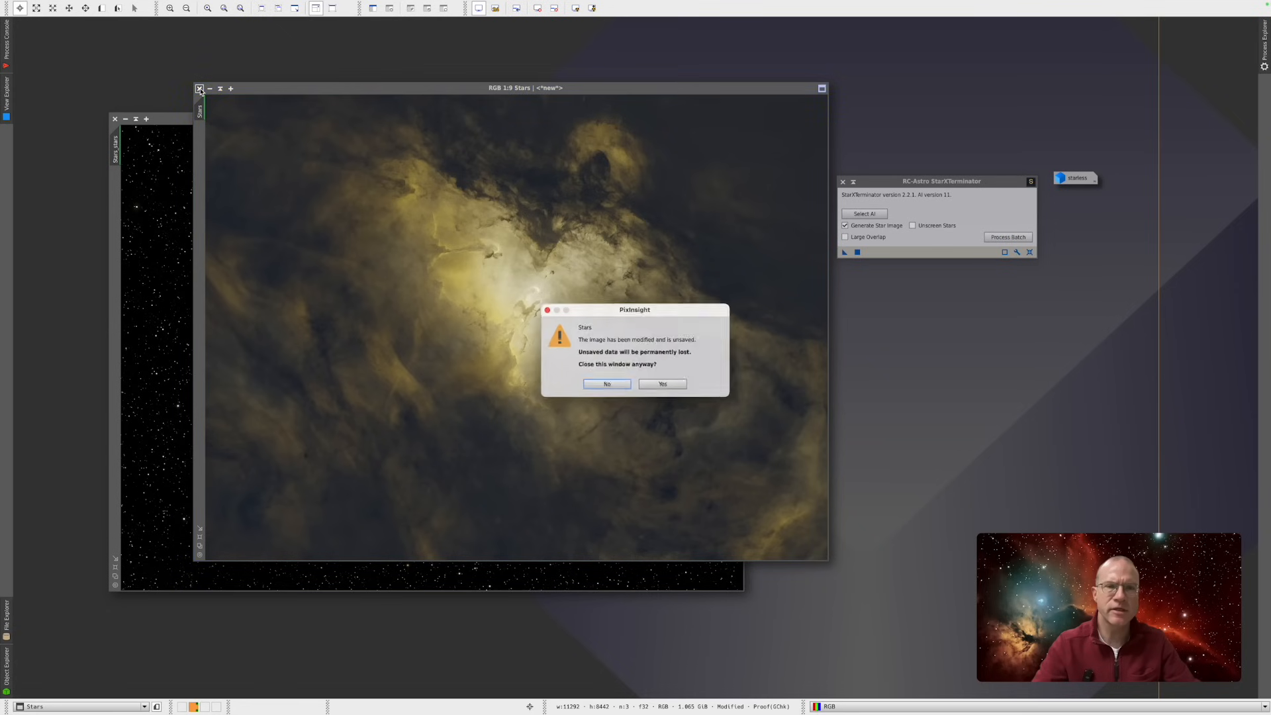
left_click(665, 392)
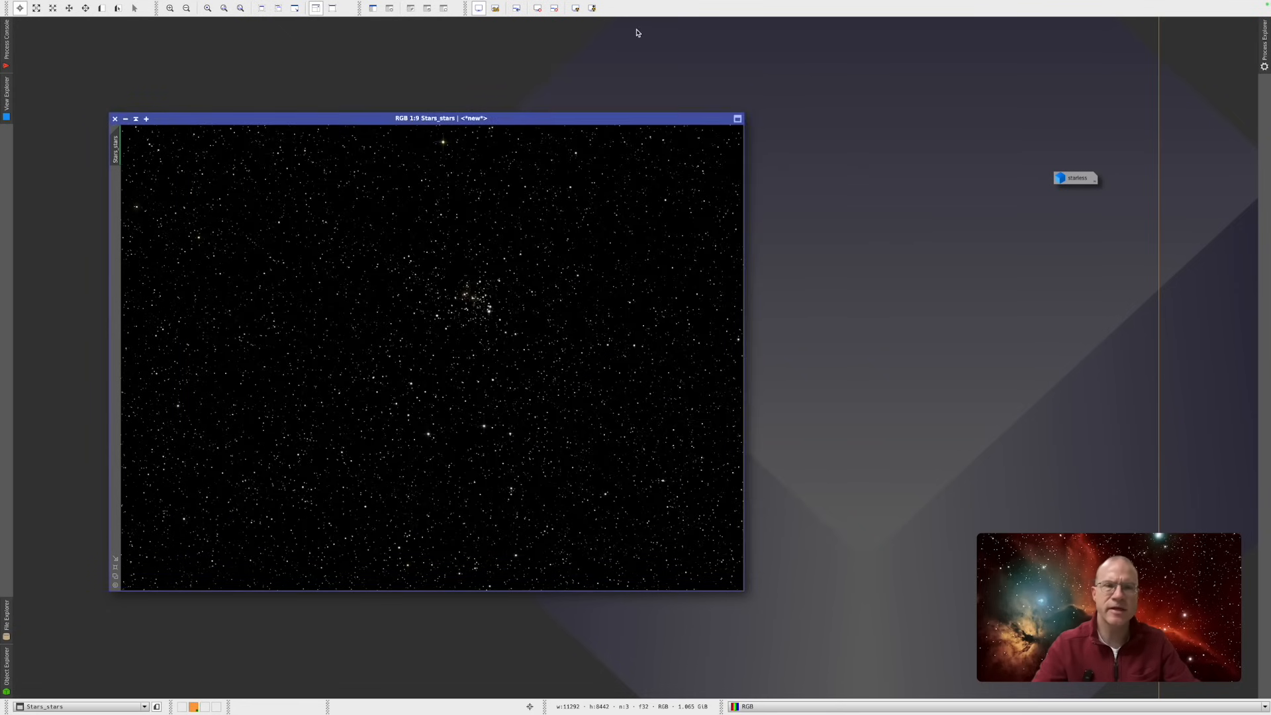
- Open the ScreenTransferFunction and HistogramTransformation processes and arrange both windows so they do not overlap
mouse_move(98, 2)
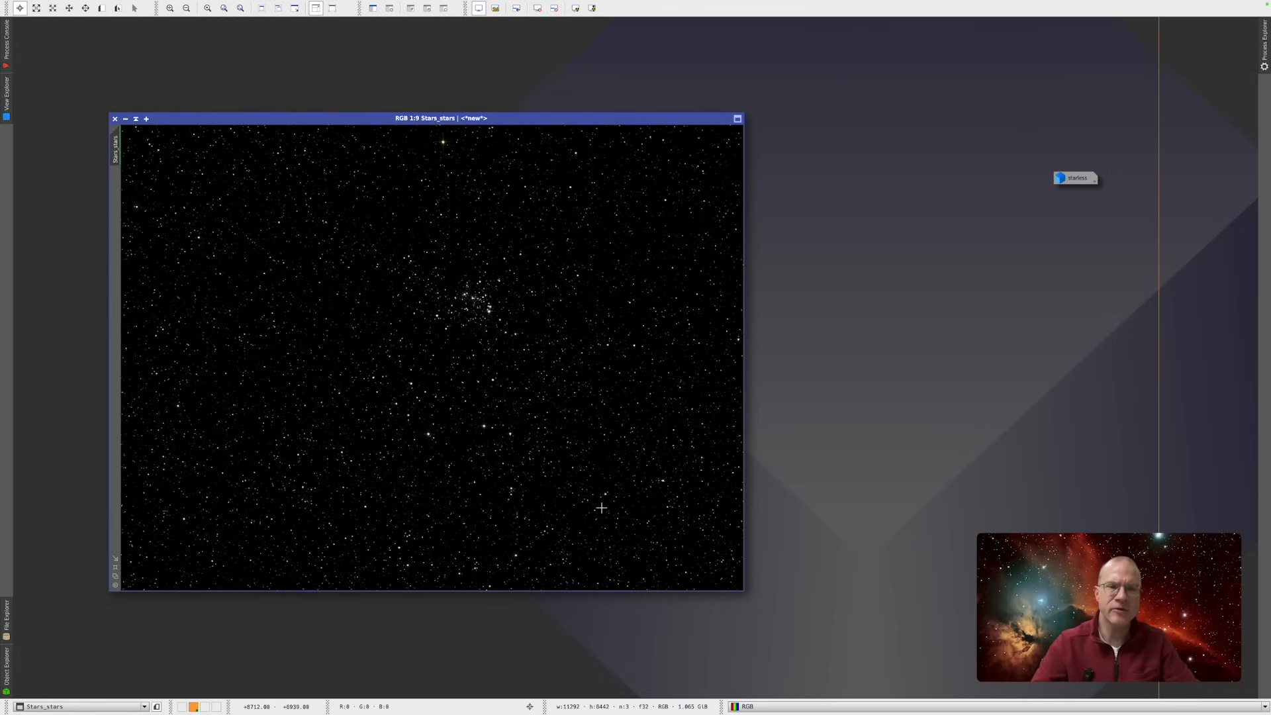
left_click(236, 6)
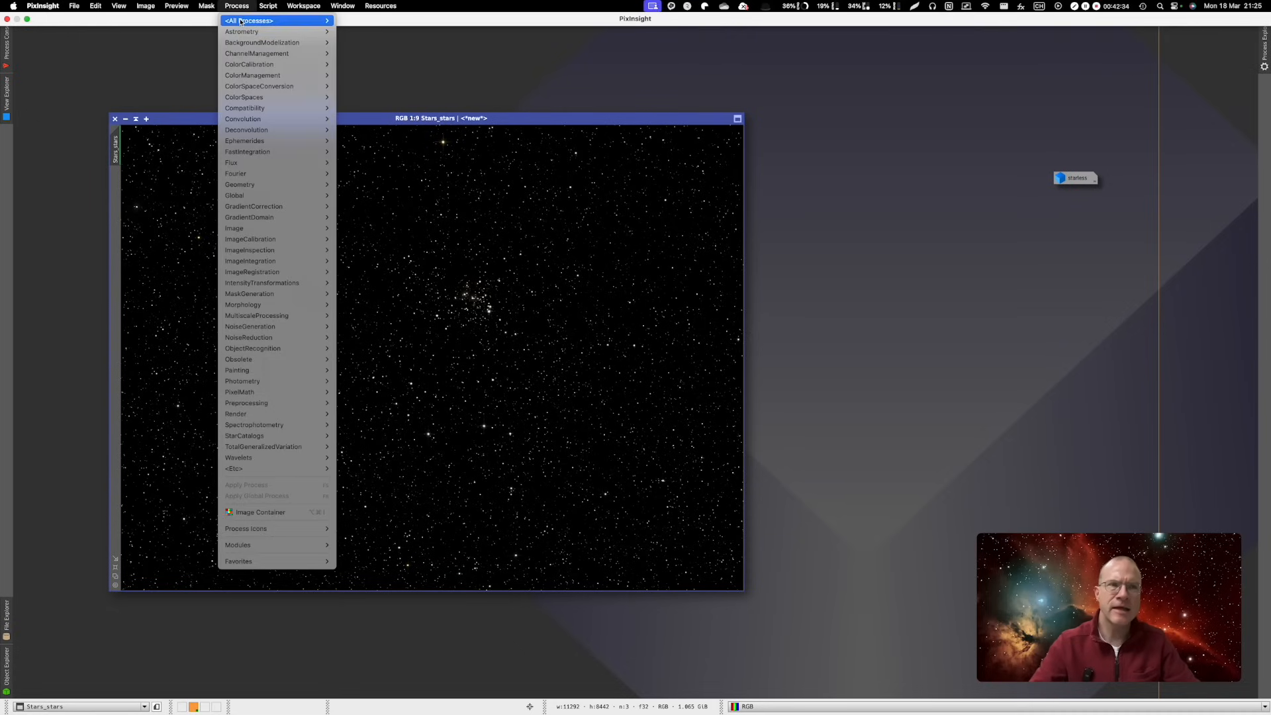
mouse_move(240, 21)
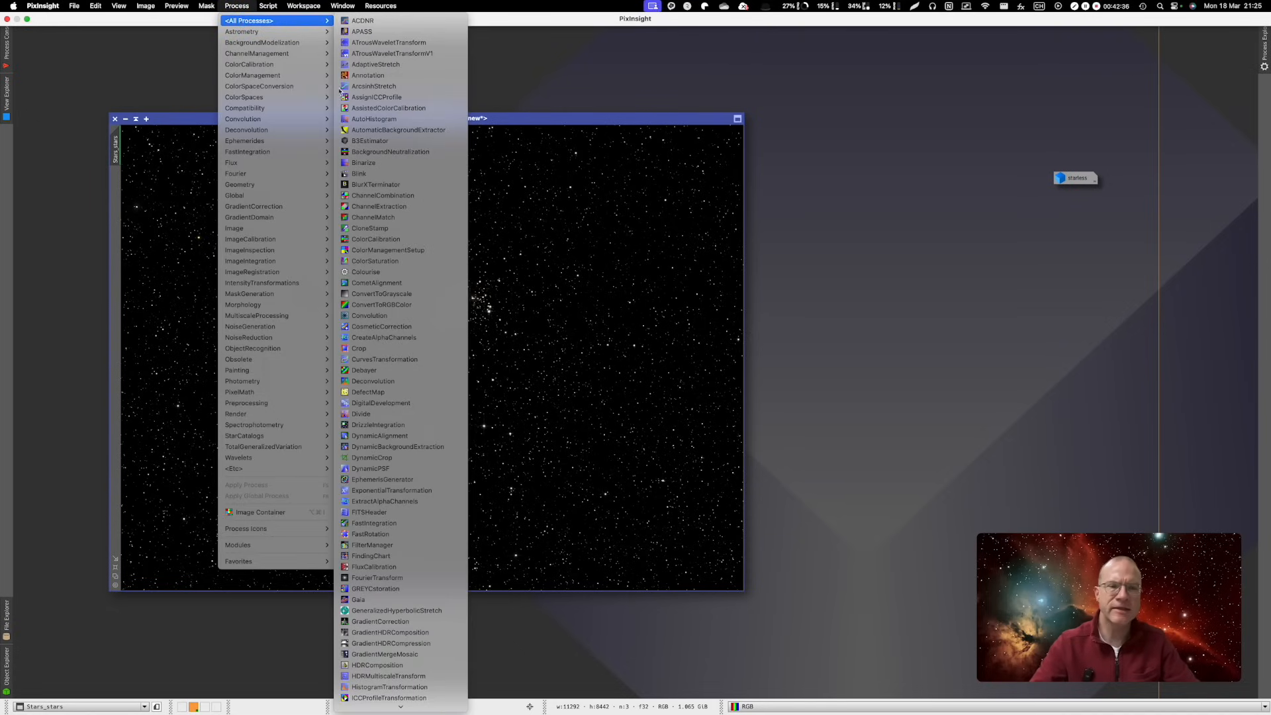
scroll(400, 576, "down", 10)
left_click(401, 575)
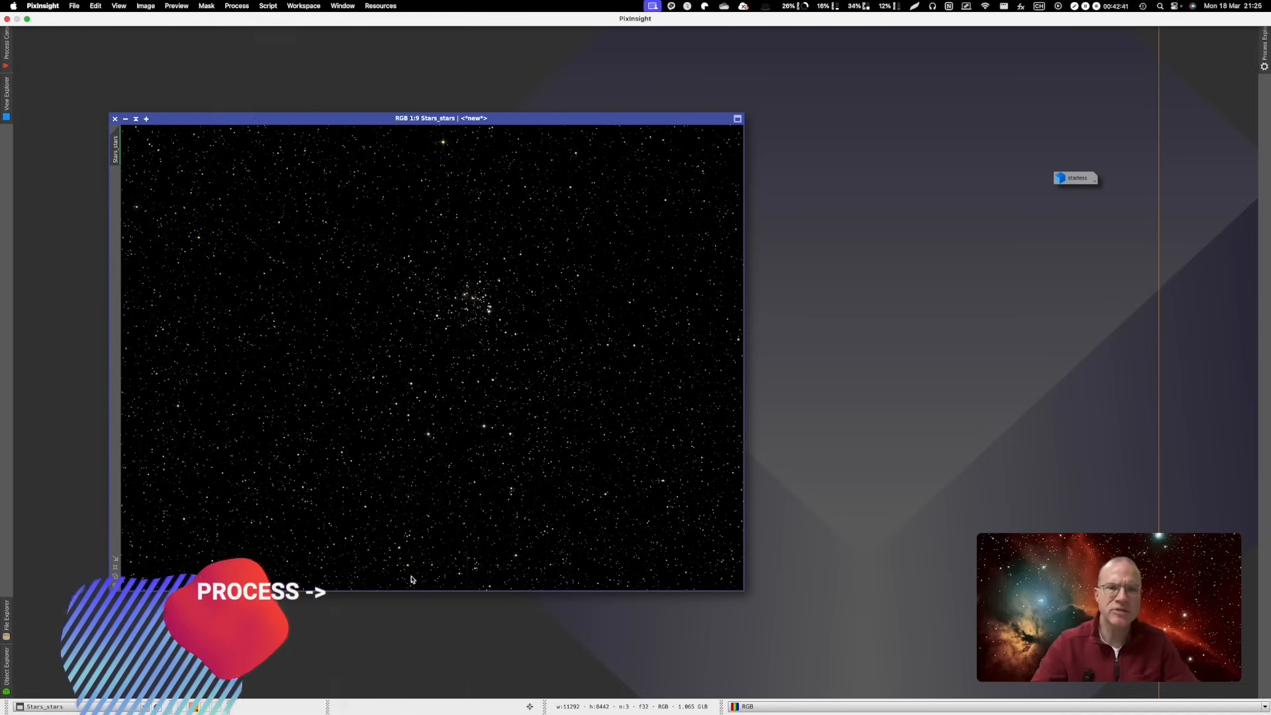
left_click_drag(528, 581, 405, 397)
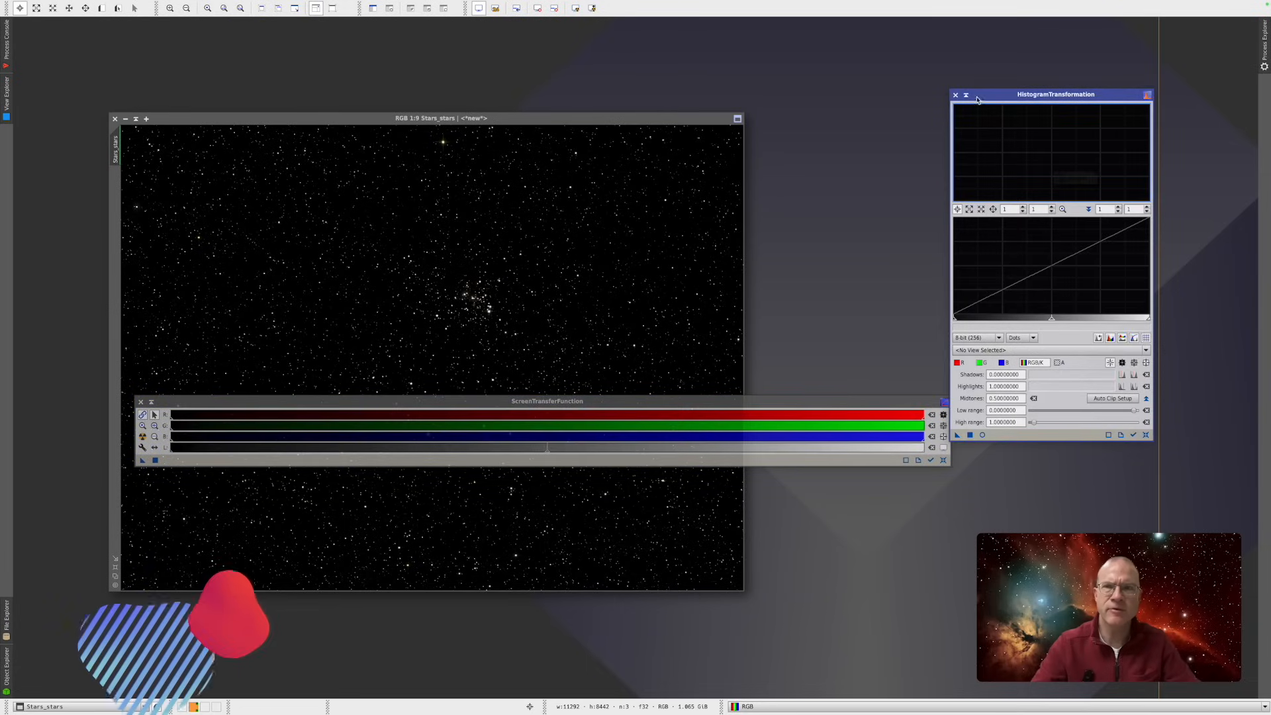
left_click_drag(956, 89, 895, 49)
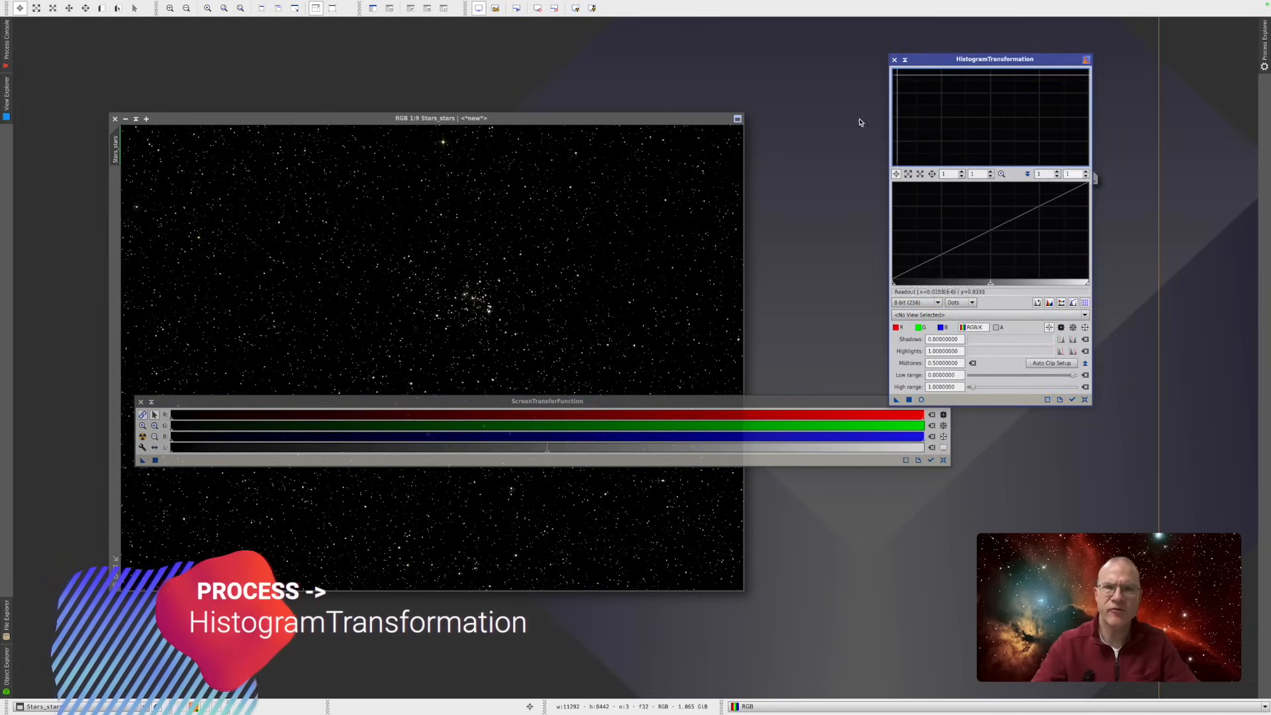
left_click_drag(294, 405, 464, 445)
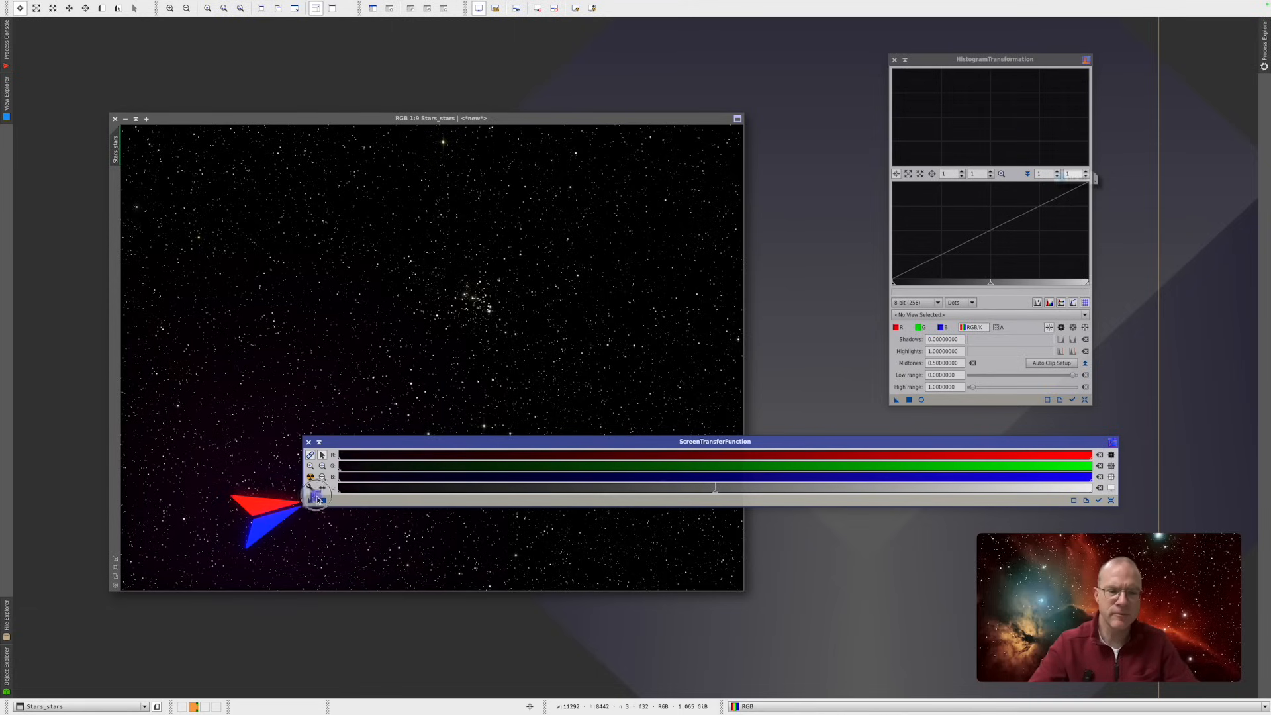
- Copy the screen stretch into HistogramTransformation and apply it permanently to the Stars_stars image
left_click_drag(317, 498, 961, 404)
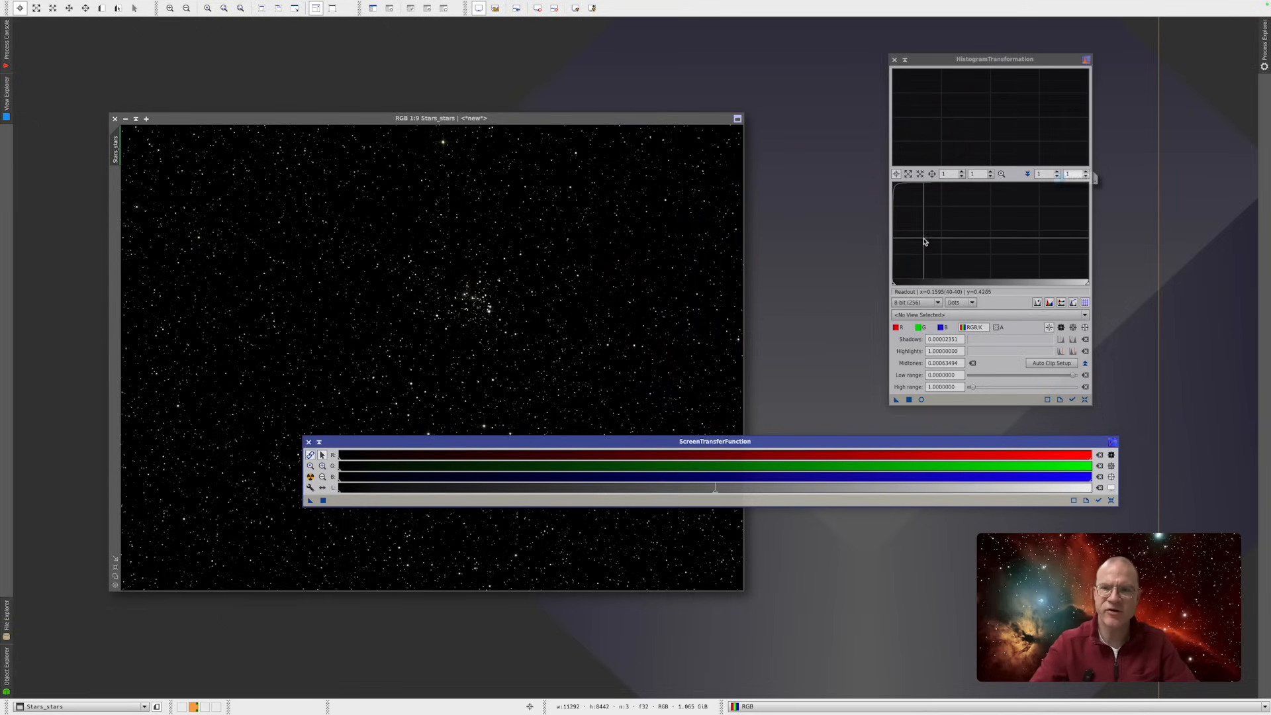
left_click(896, 404)
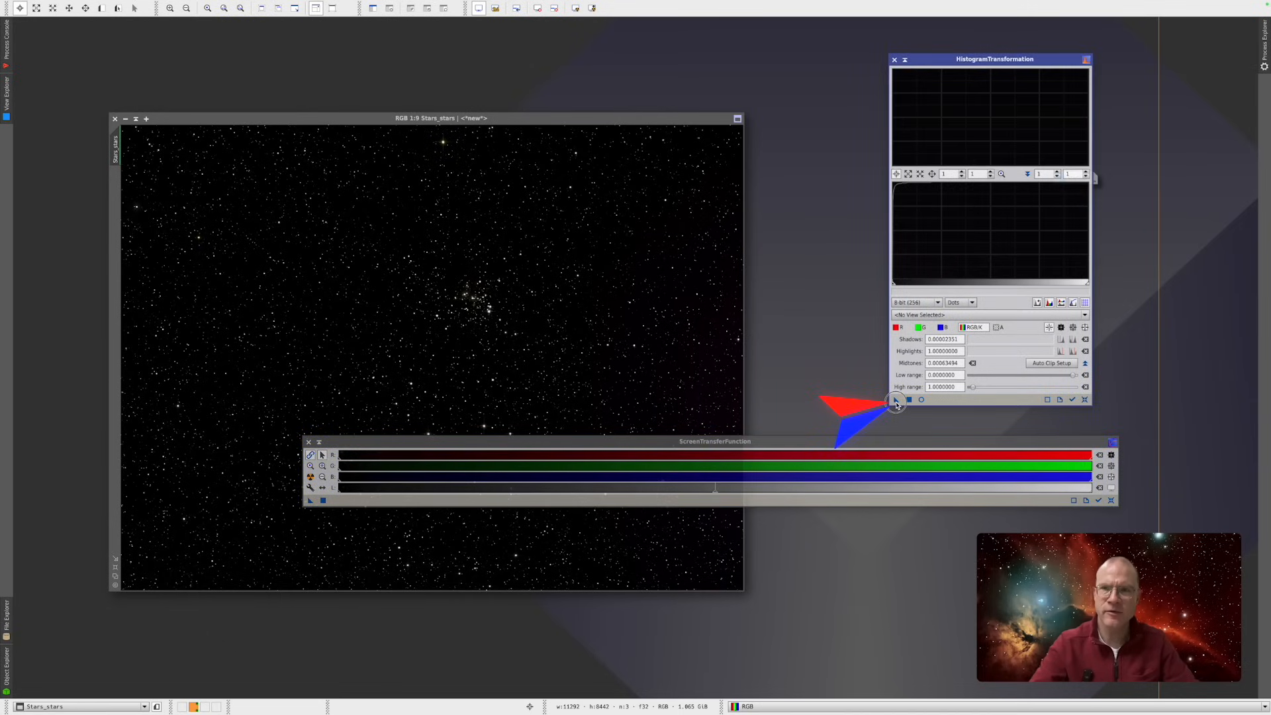
left_click_drag(895, 403, 576, 271)
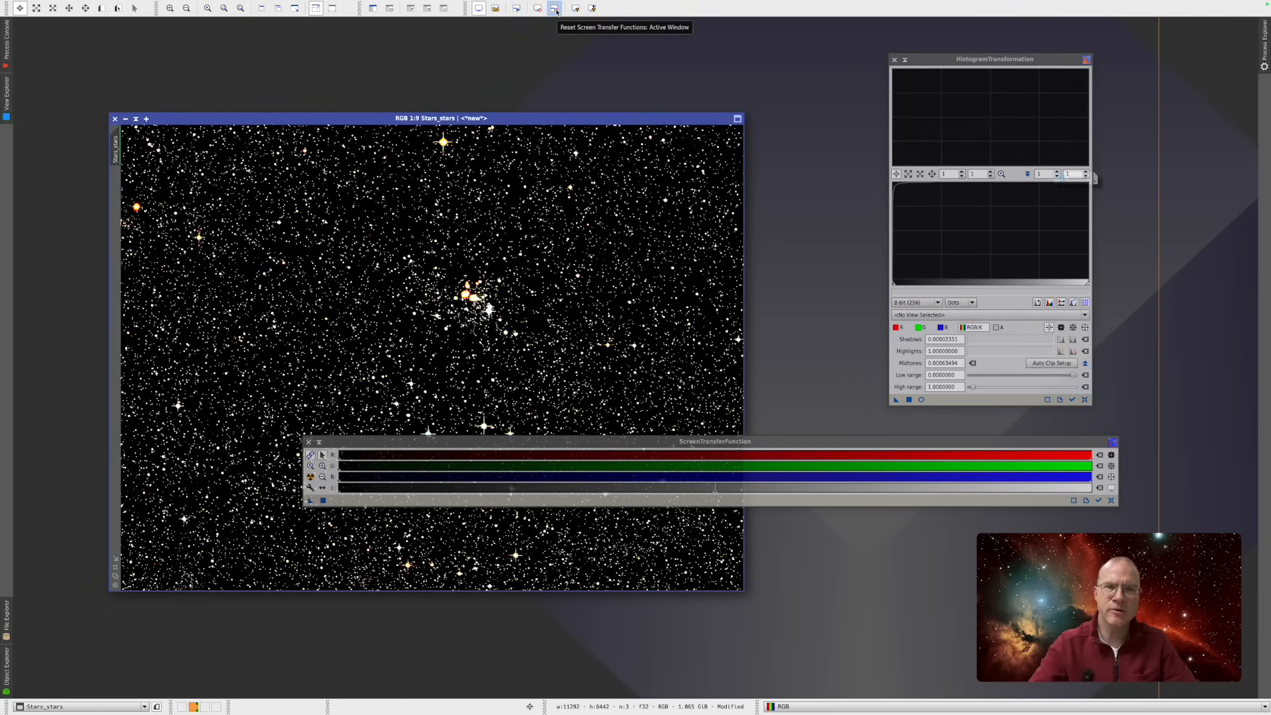
- Reset the screen stretch on the Stars_stars image and close the ScreenTransferFunction and HistogramTransformation windows
left_click(556, 10)
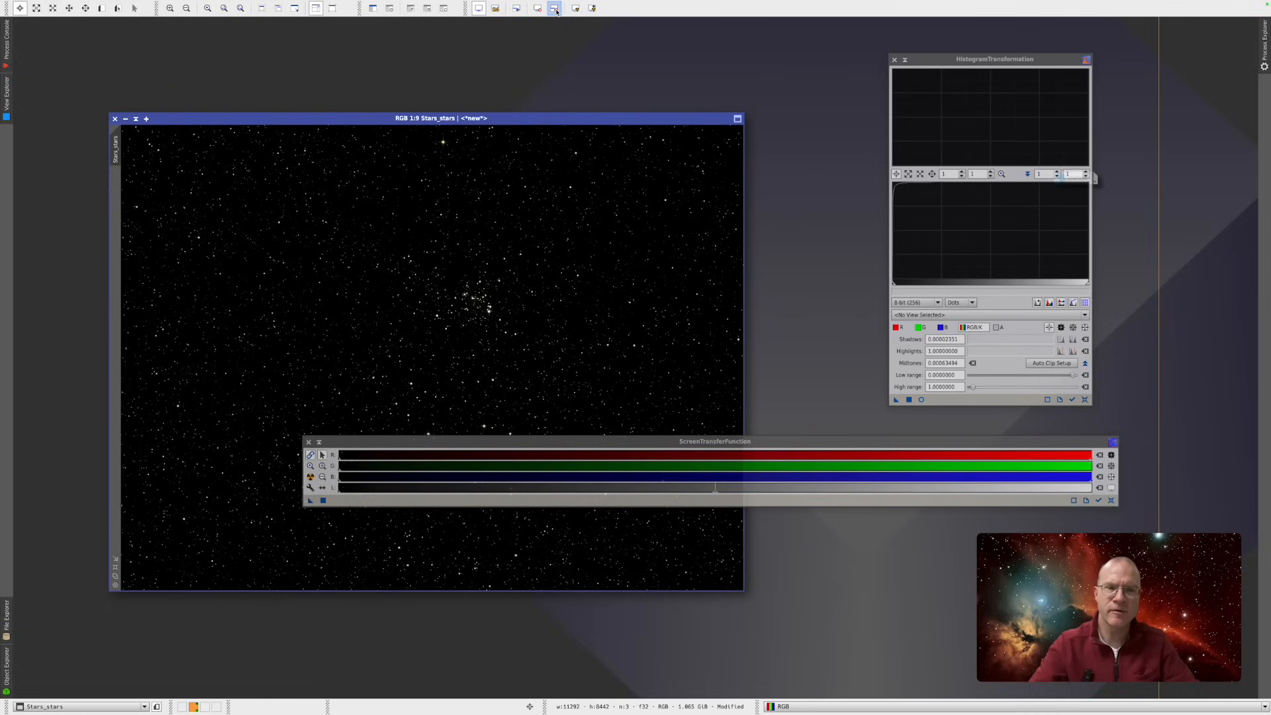
left_click(309, 441)
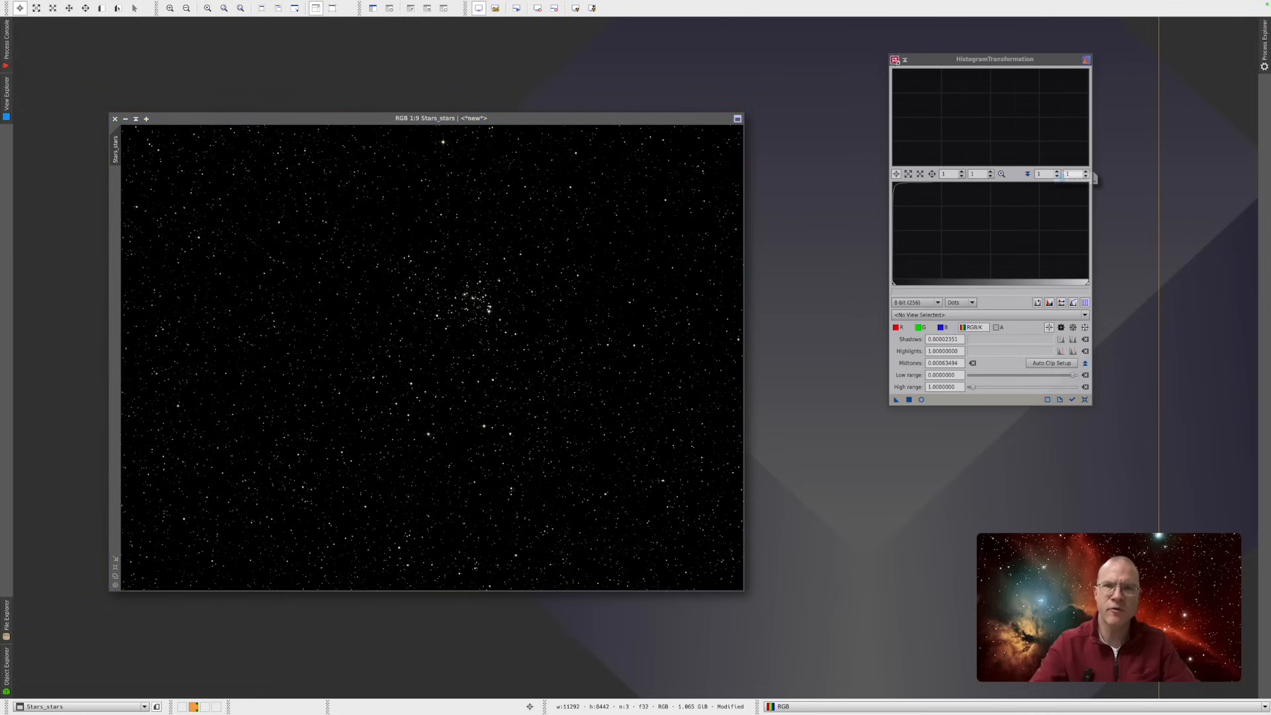
left_click(894, 60)
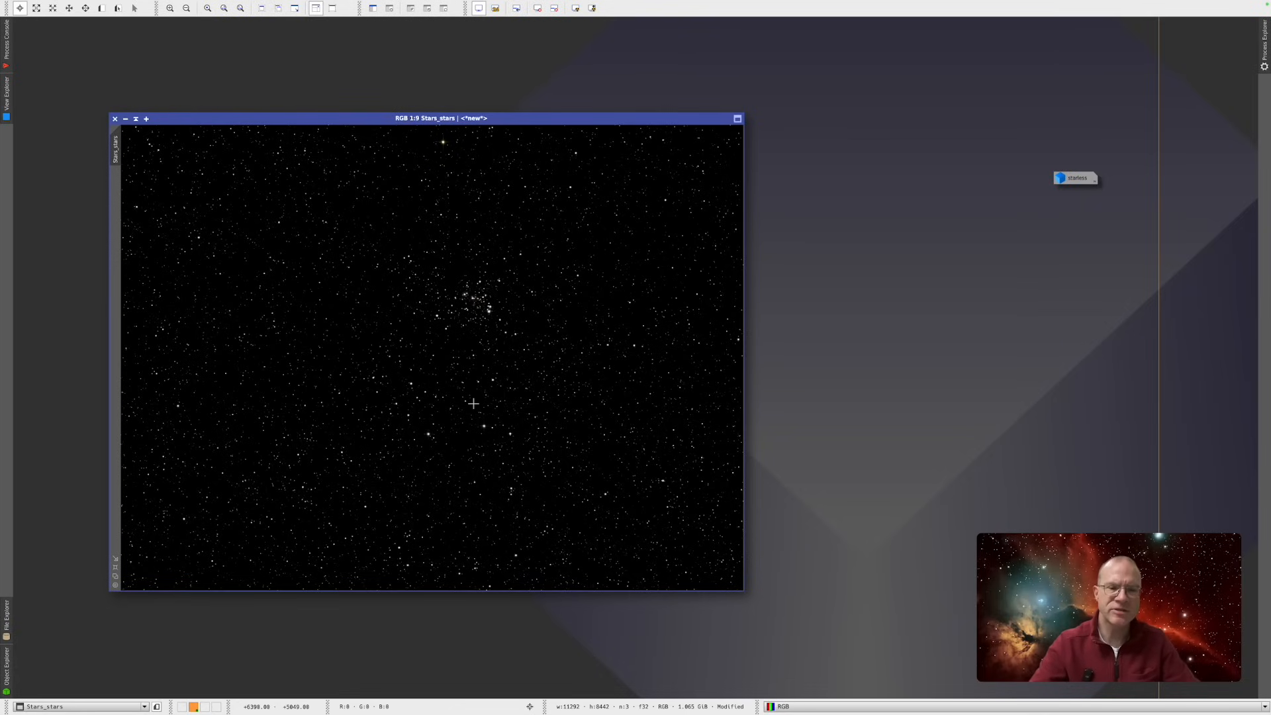
- Reduce the Stars_stars image to an icon and bring the starless image back into view
left_click_drag(535, 118, 611, 83)
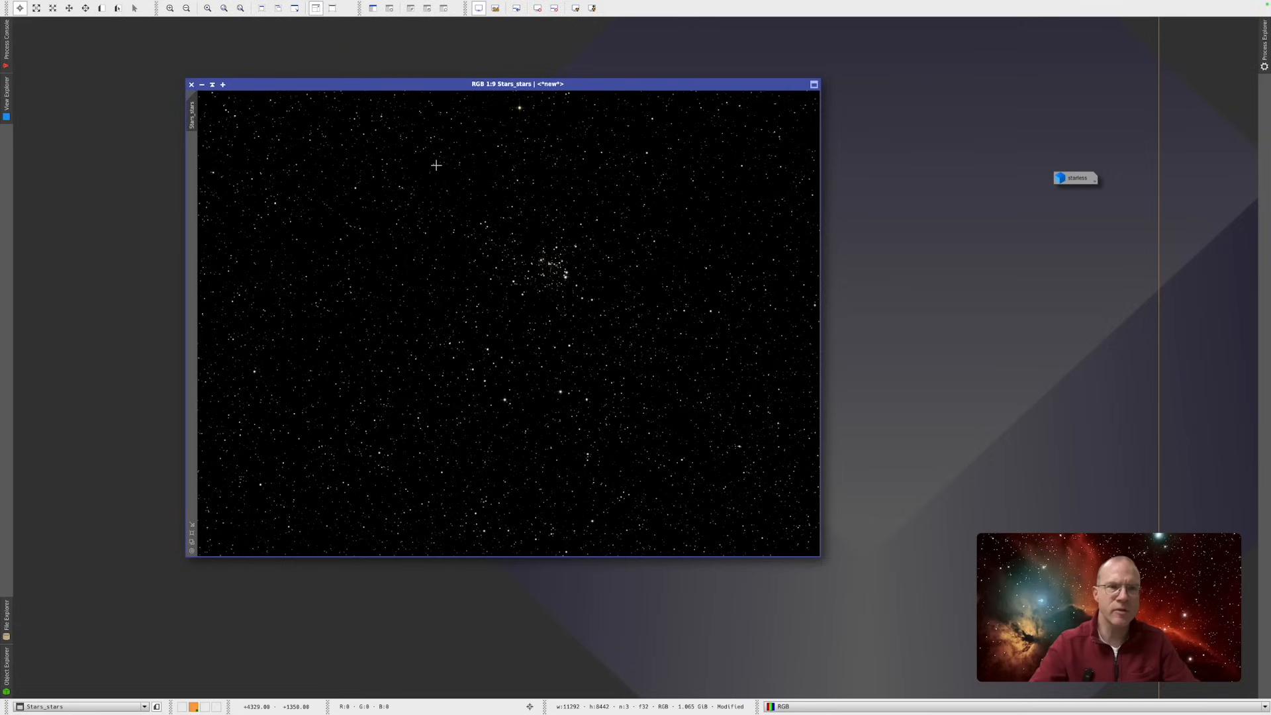
left_click(201, 86)
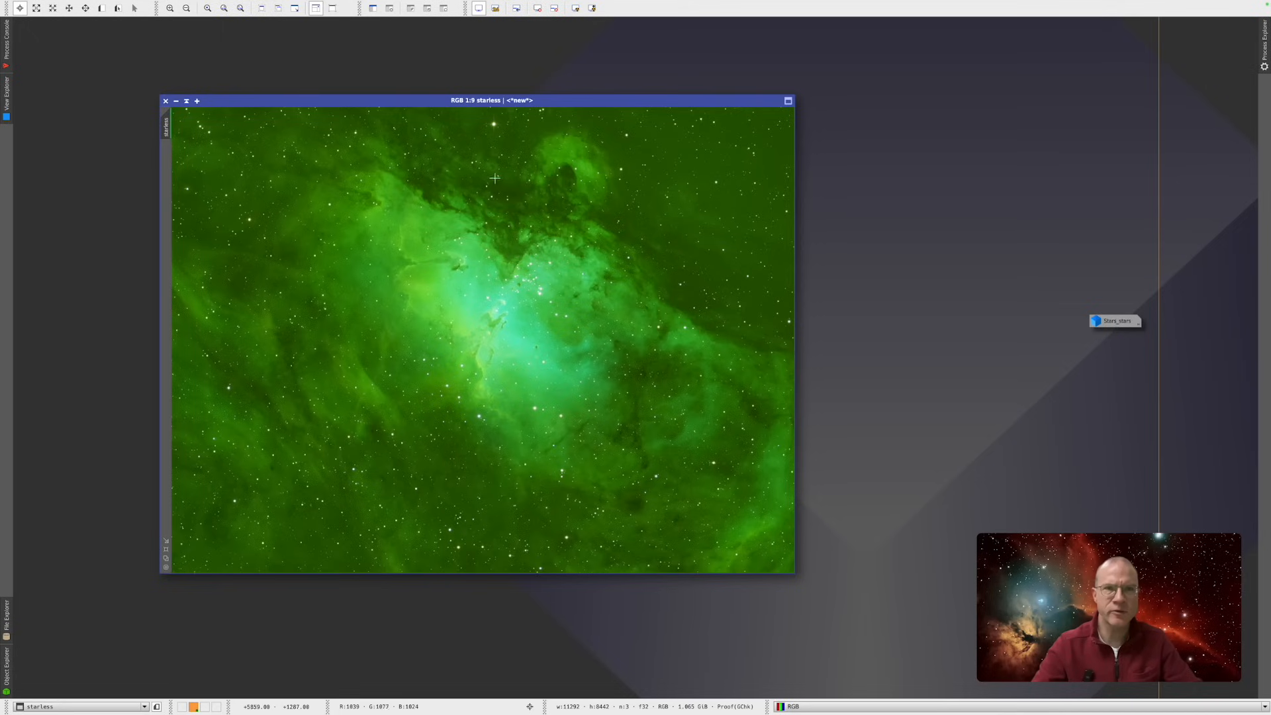
- Run the AutoLinearFit script on the starless image with Lowest mean as reference channel and reapply an automatic screen stretch
left_click(268, 5)
mouse_move(287, 151)
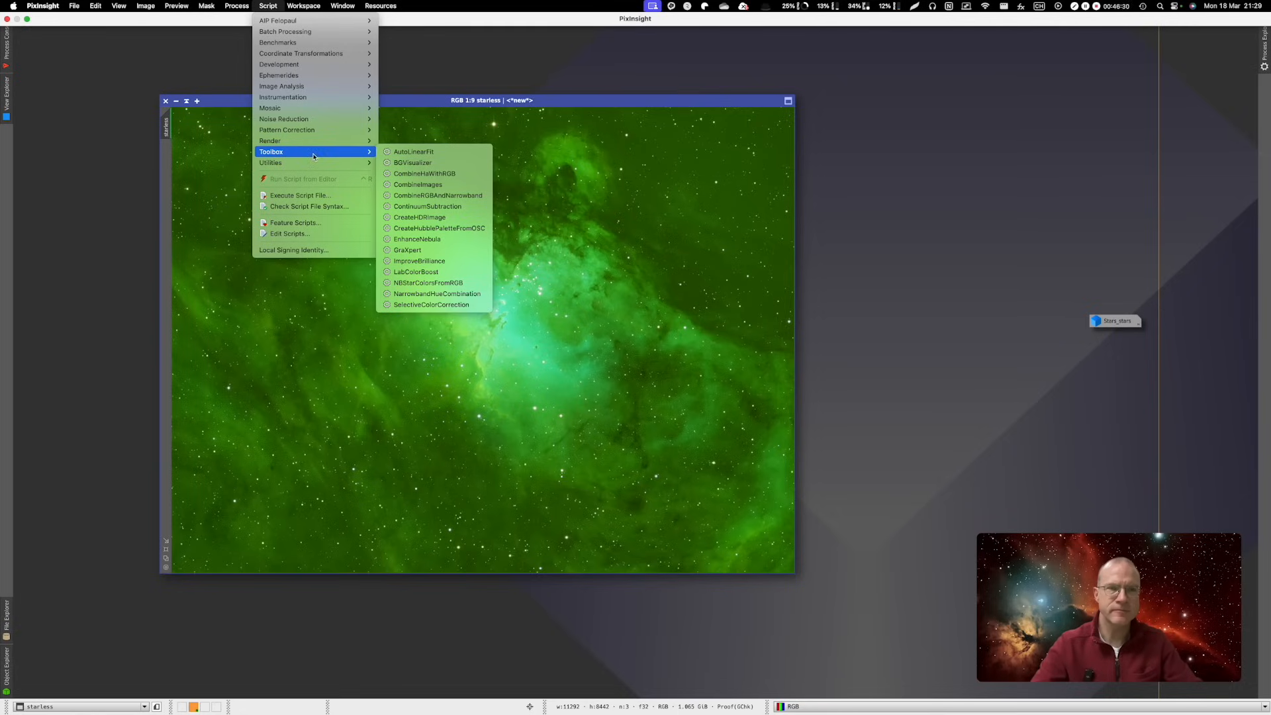
left_click(443, 155)
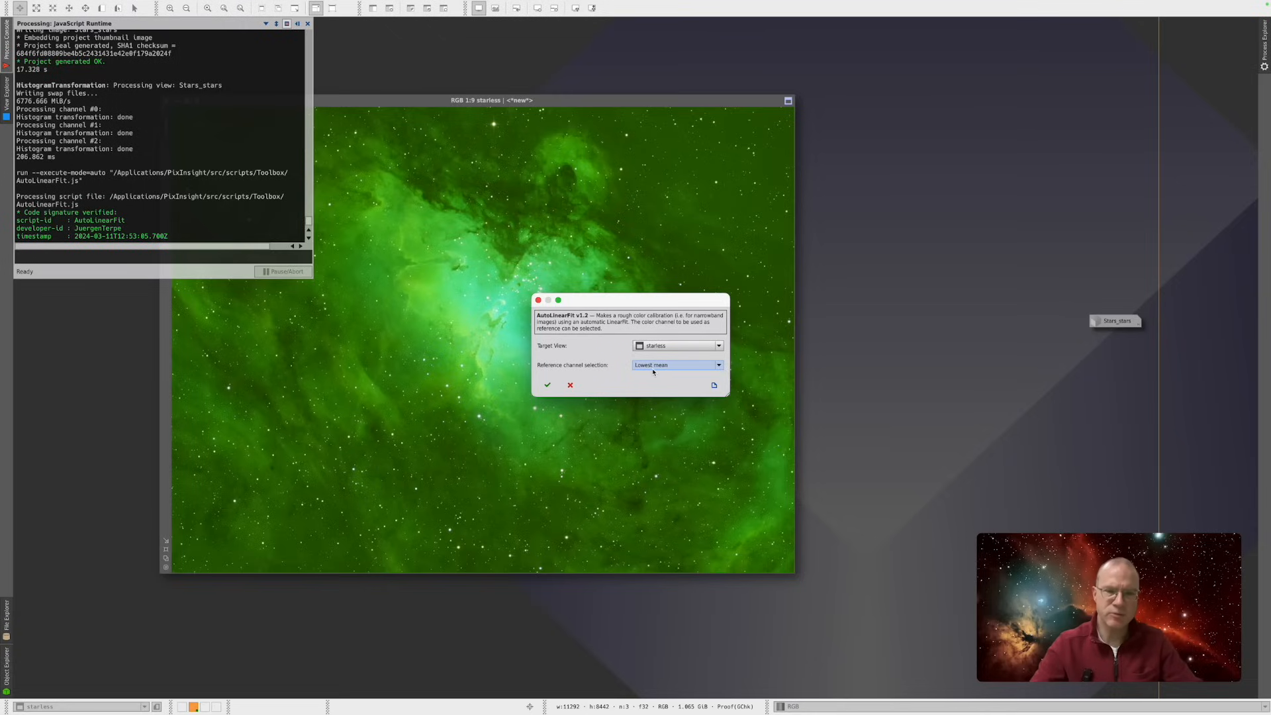
left_click(547, 386)
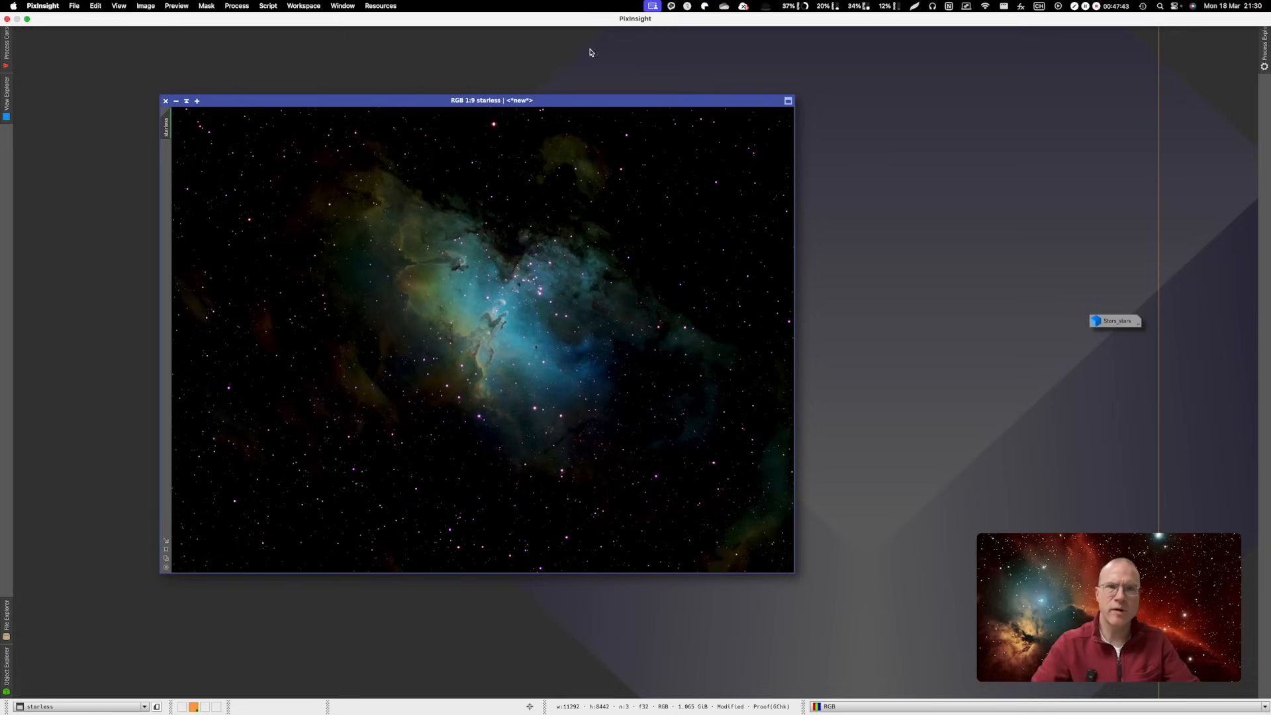
left_click(576, 9)
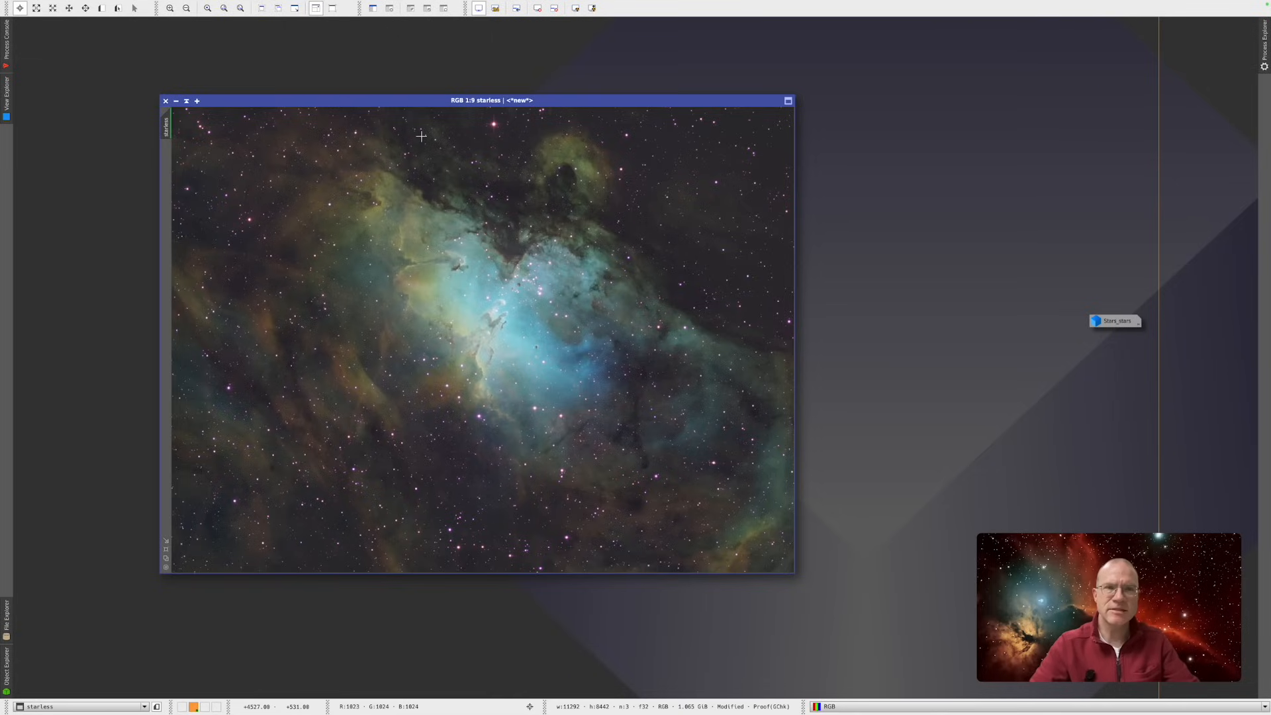
- Apply BlurXTerminator to the starless image with Sharpen Stars 0.60, Adjust Star Halos 0.00 and Sharpen Nonstellar 0.70, and close its window
mouse_move(259, 7)
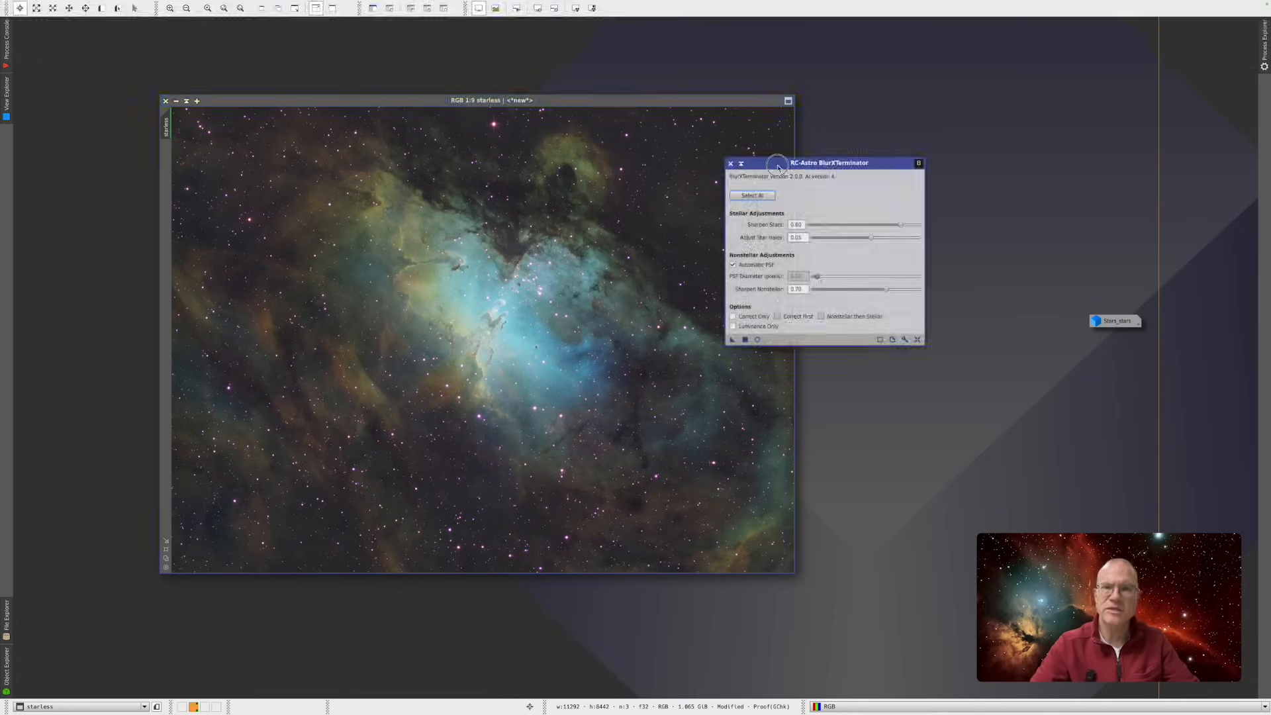
left_click_drag(775, 166, 855, 139)
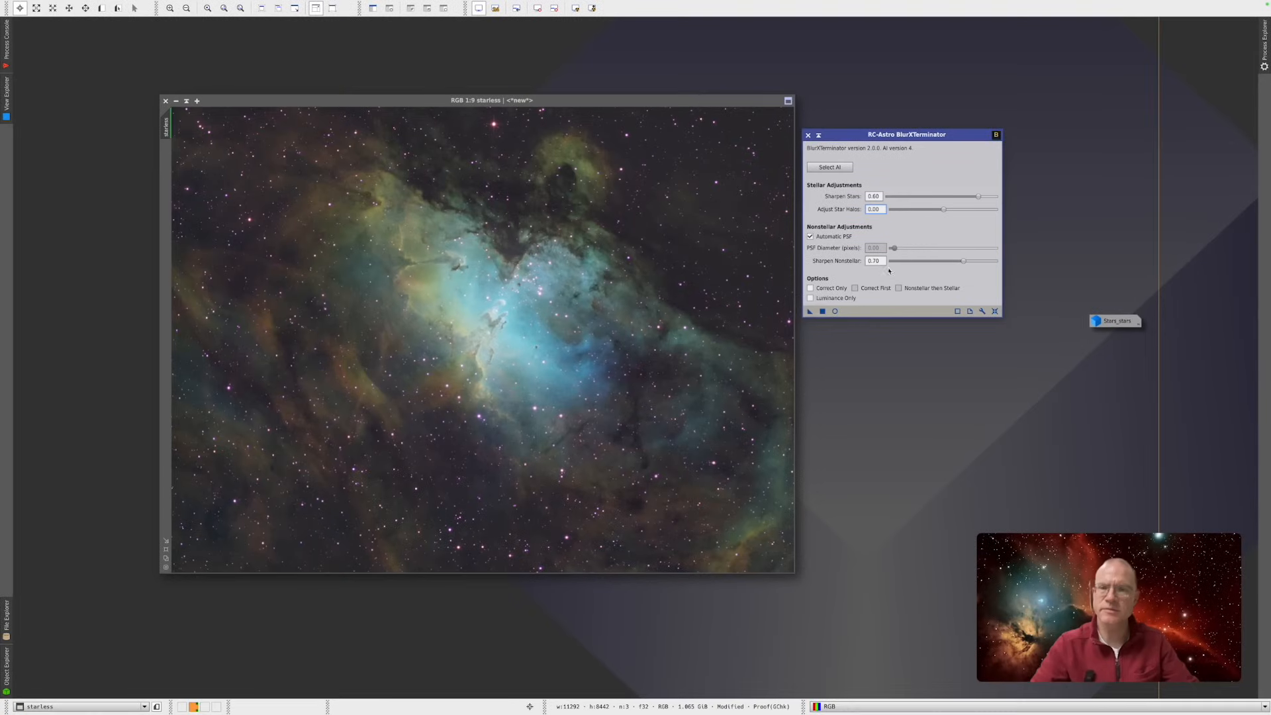
left_click(362, 416)
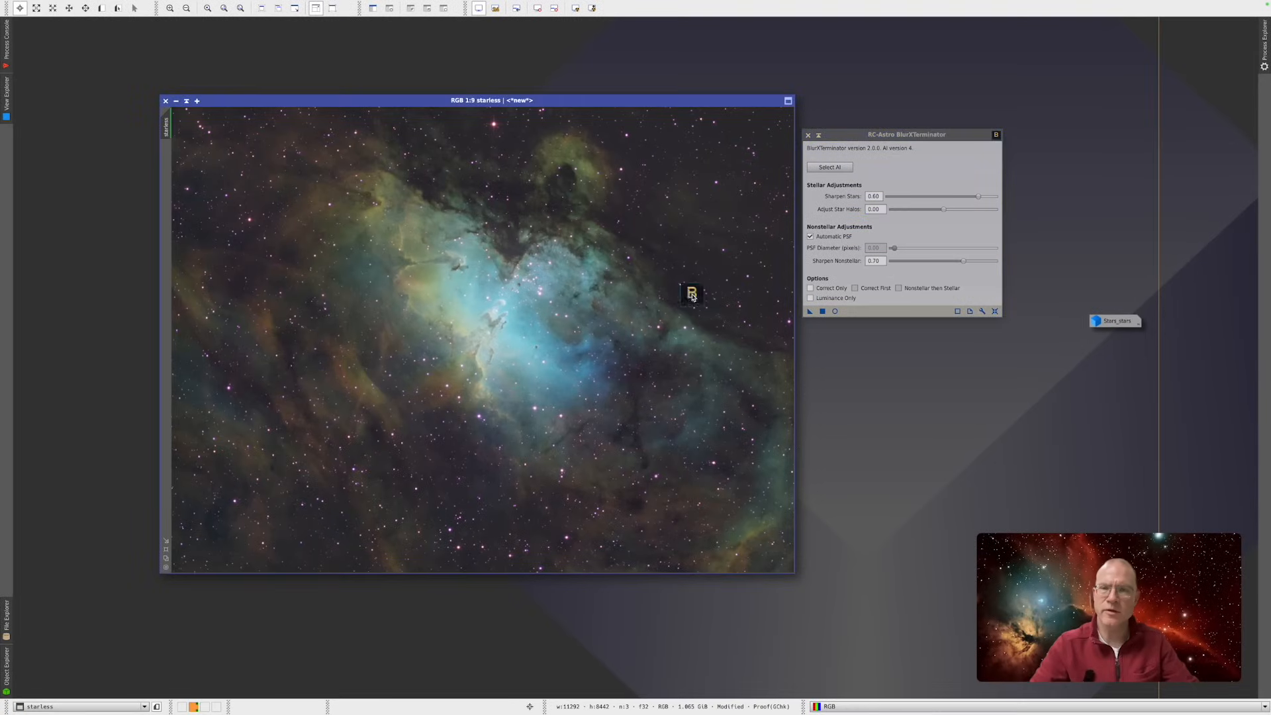
left_click(808, 134)
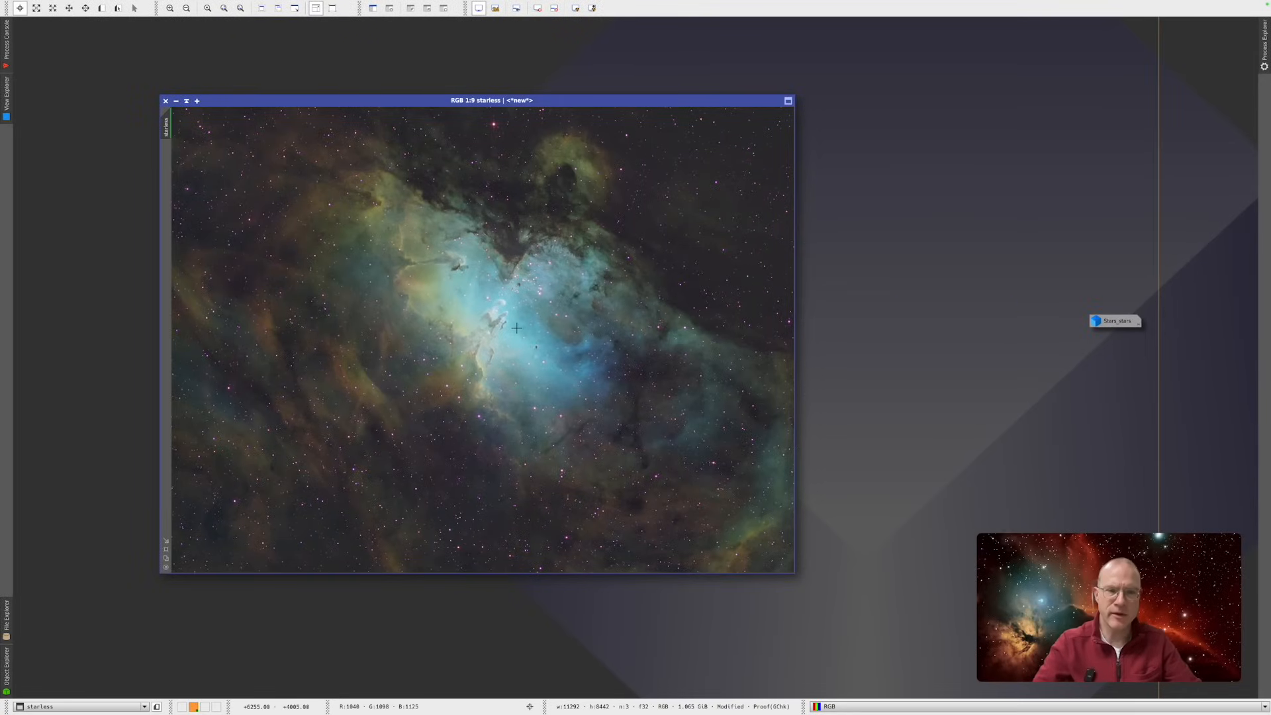
- Compare the central pillars of the starless image before and after the sharpening by undoing and redoing it
scroll(516, 328, "down", 1)
scroll(516, 327, "up", 1)
scroll(517, 326, "up", 2)
scroll(517, 325, "up", 3)
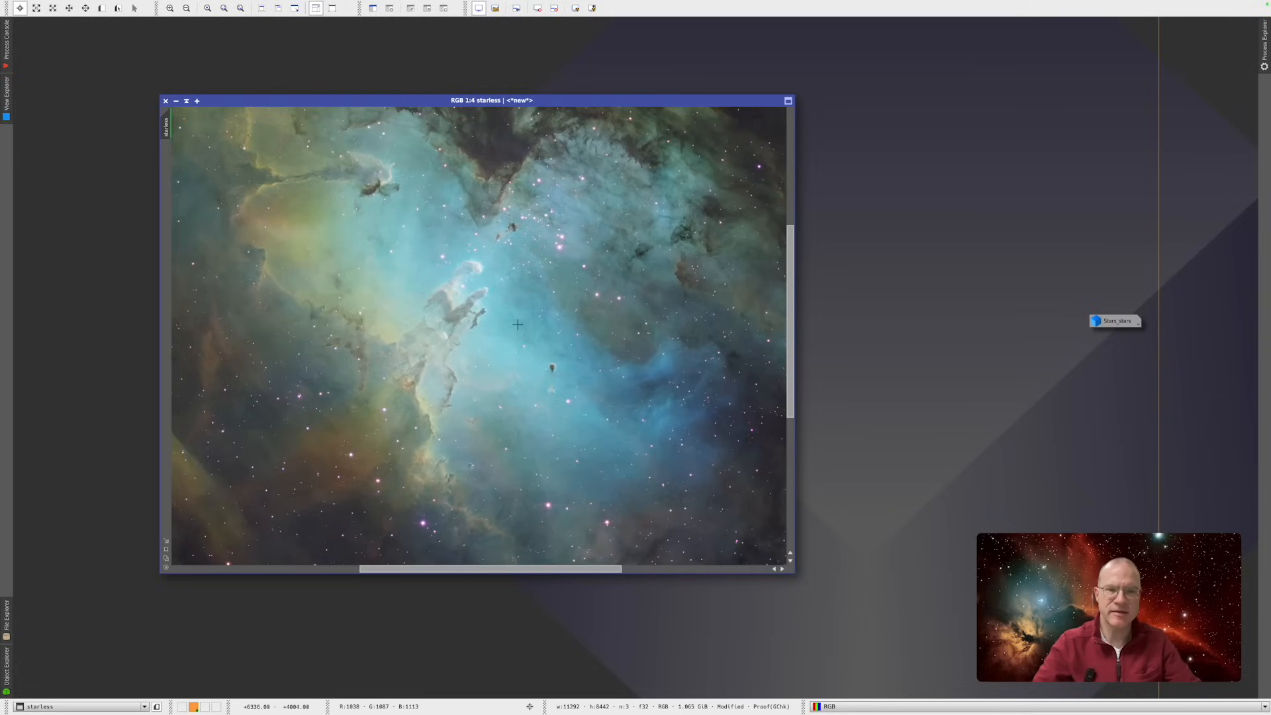
scroll(517, 324, "up", 1)
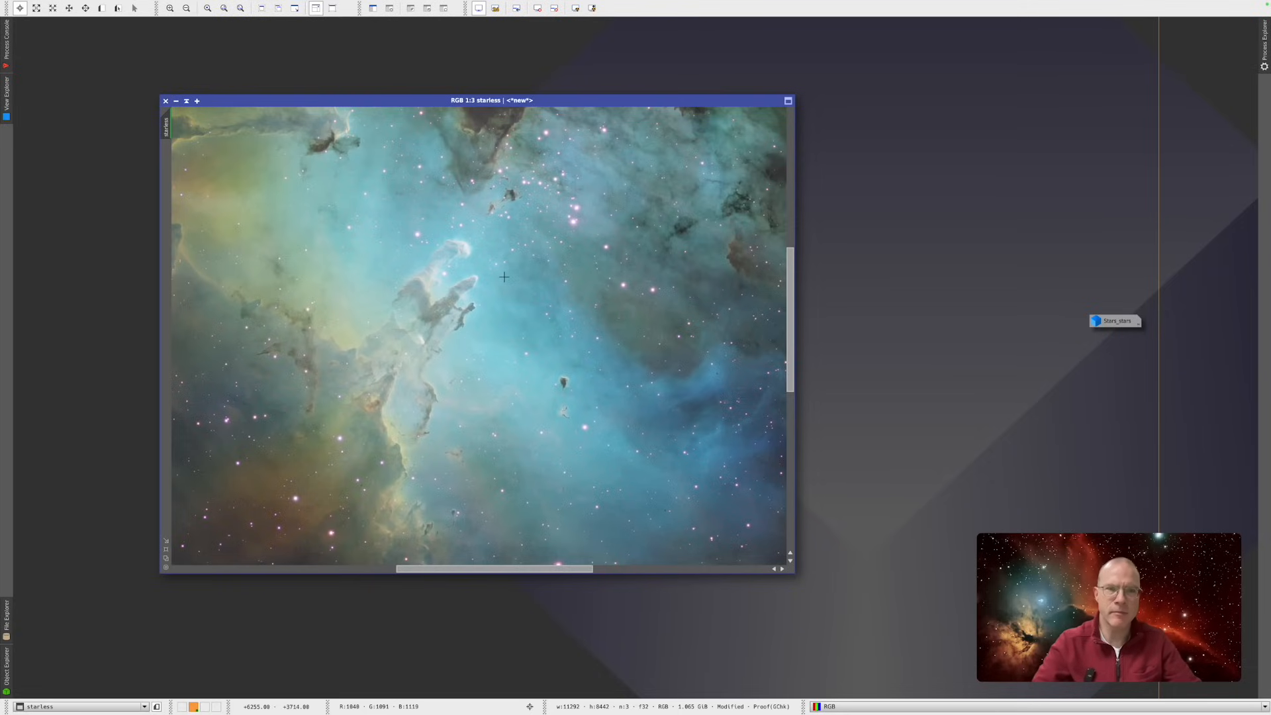
scroll(504, 276, "up", 1)
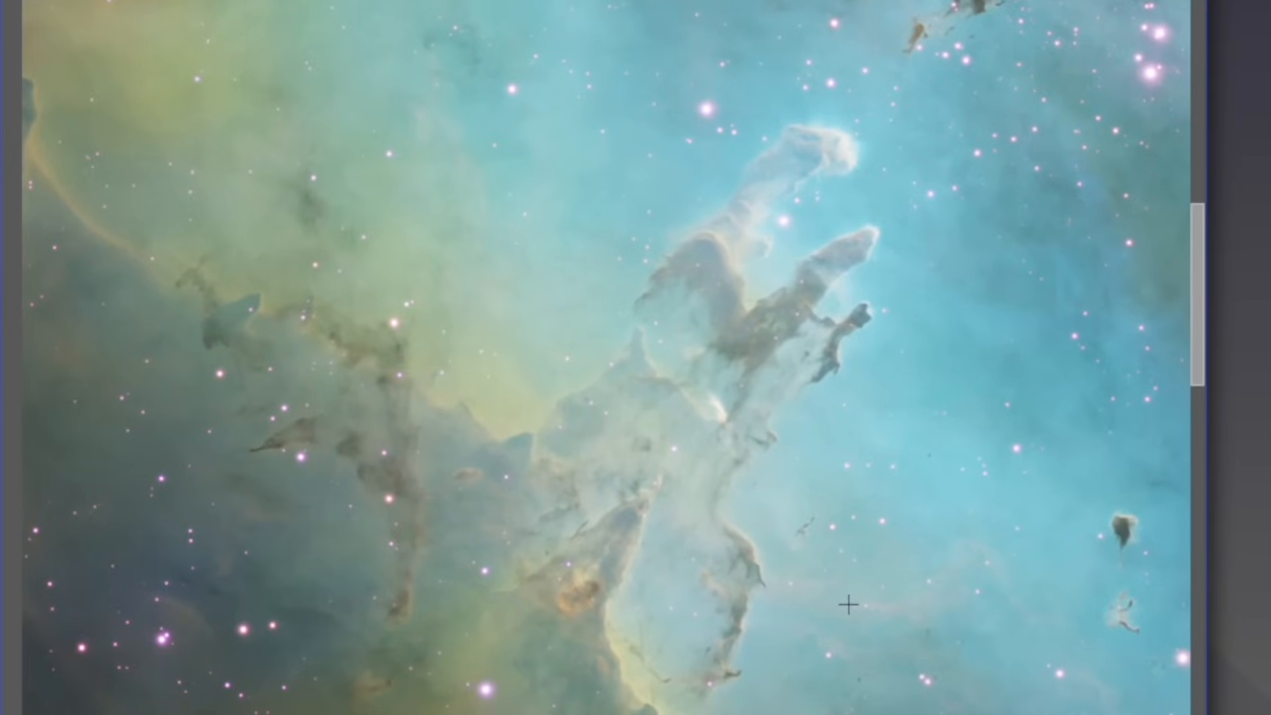
key("ctrl+z")
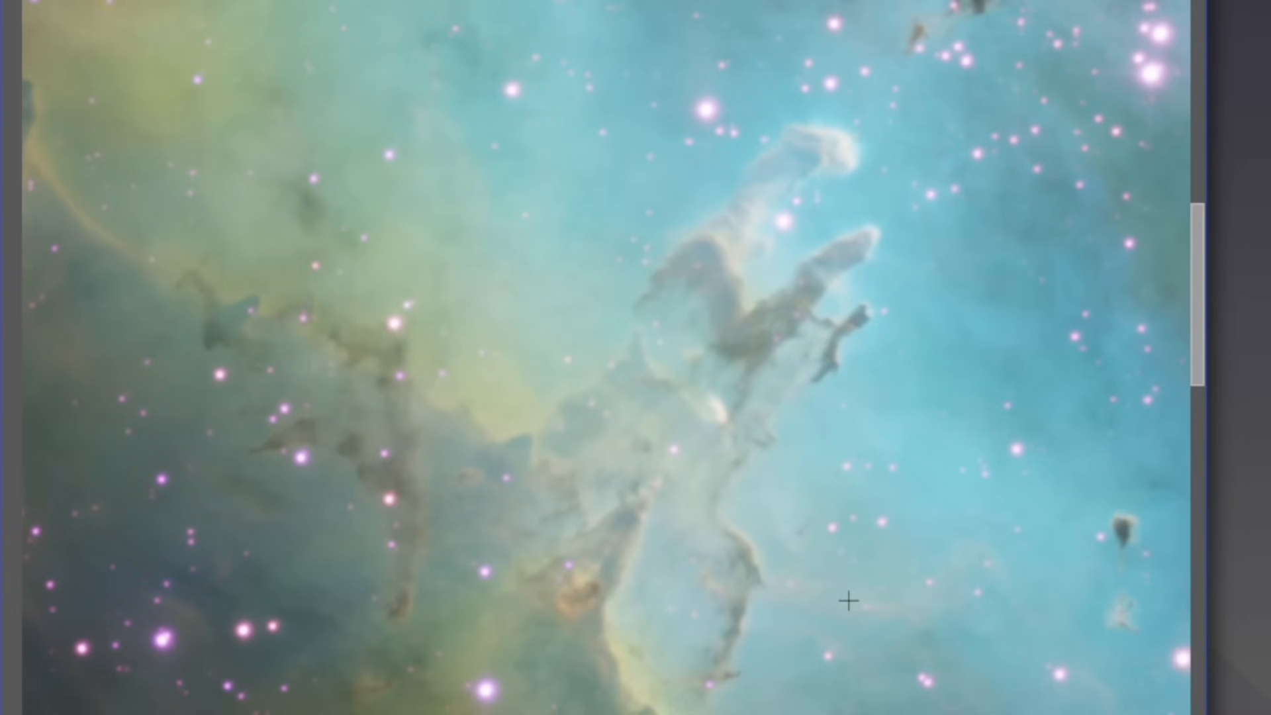
key("ctrl+y")
key("ctrl+z")
key("ctrl+y")
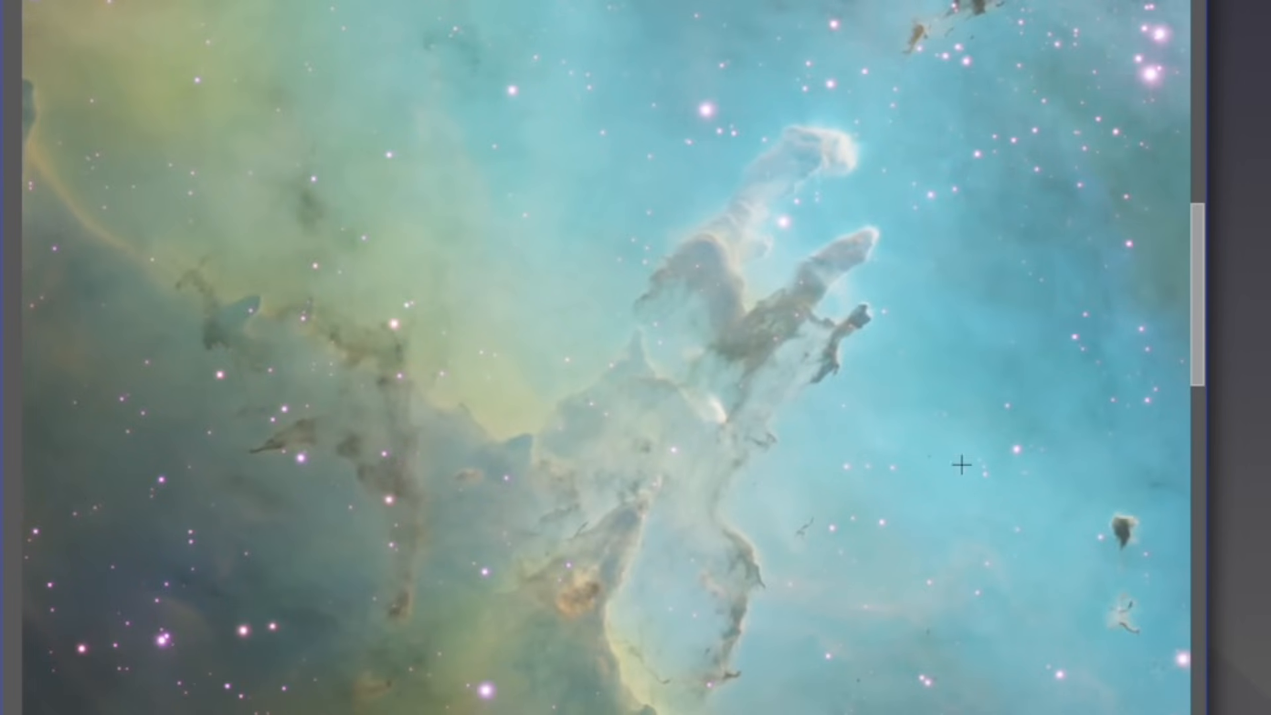
- Examine the pillars at 1:1 with and without the sharpening, keep it applied, and review the whole nebula
scroll(945, 424, "up", 2)
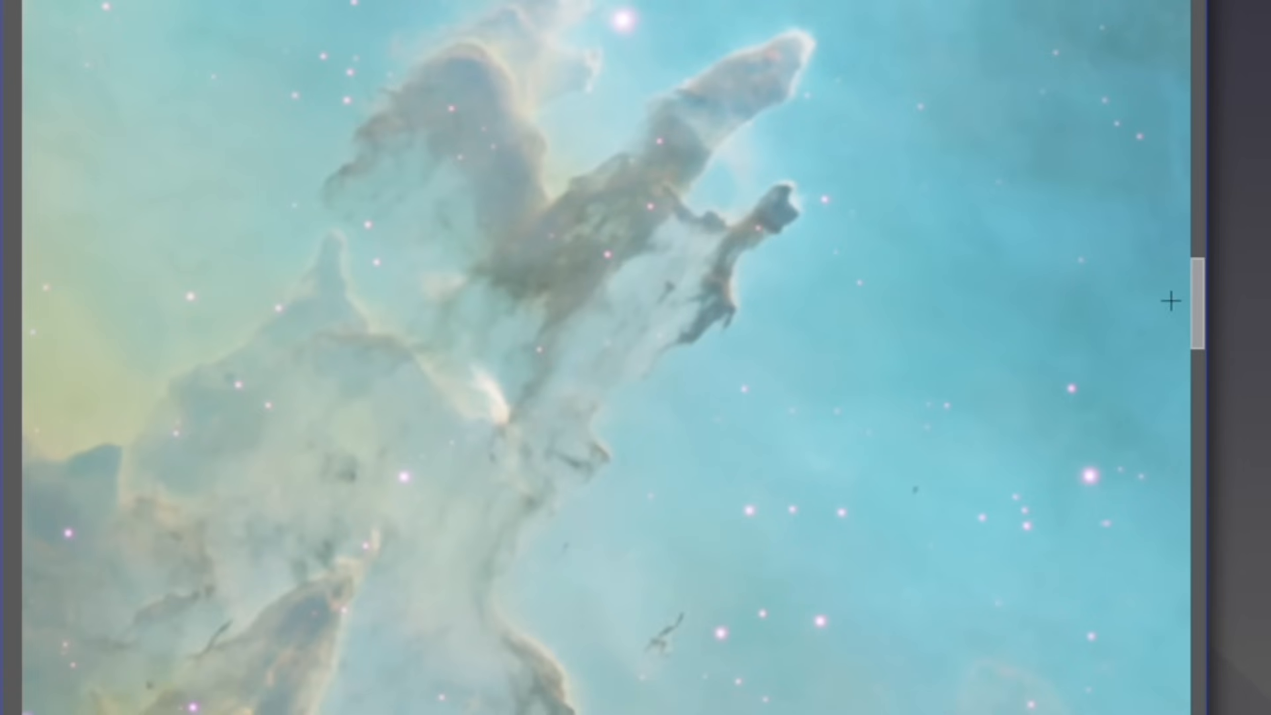
key("ctrl+z")
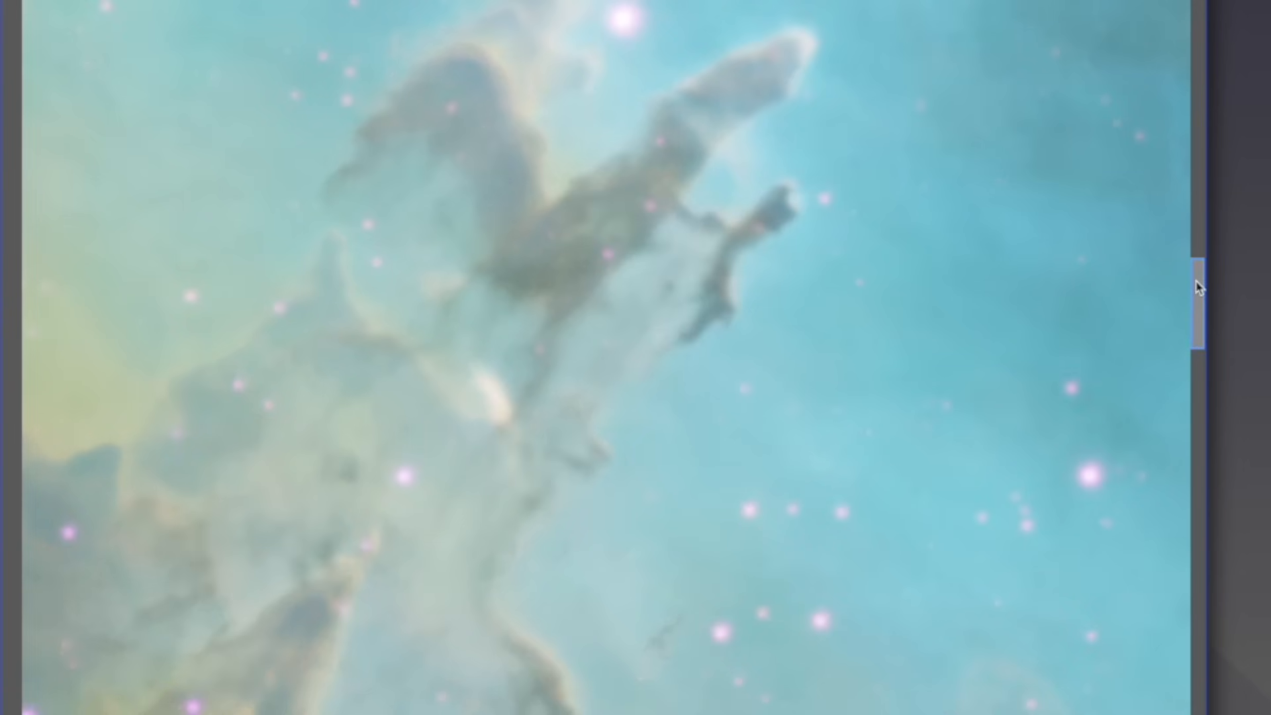
key("ctrl+y")
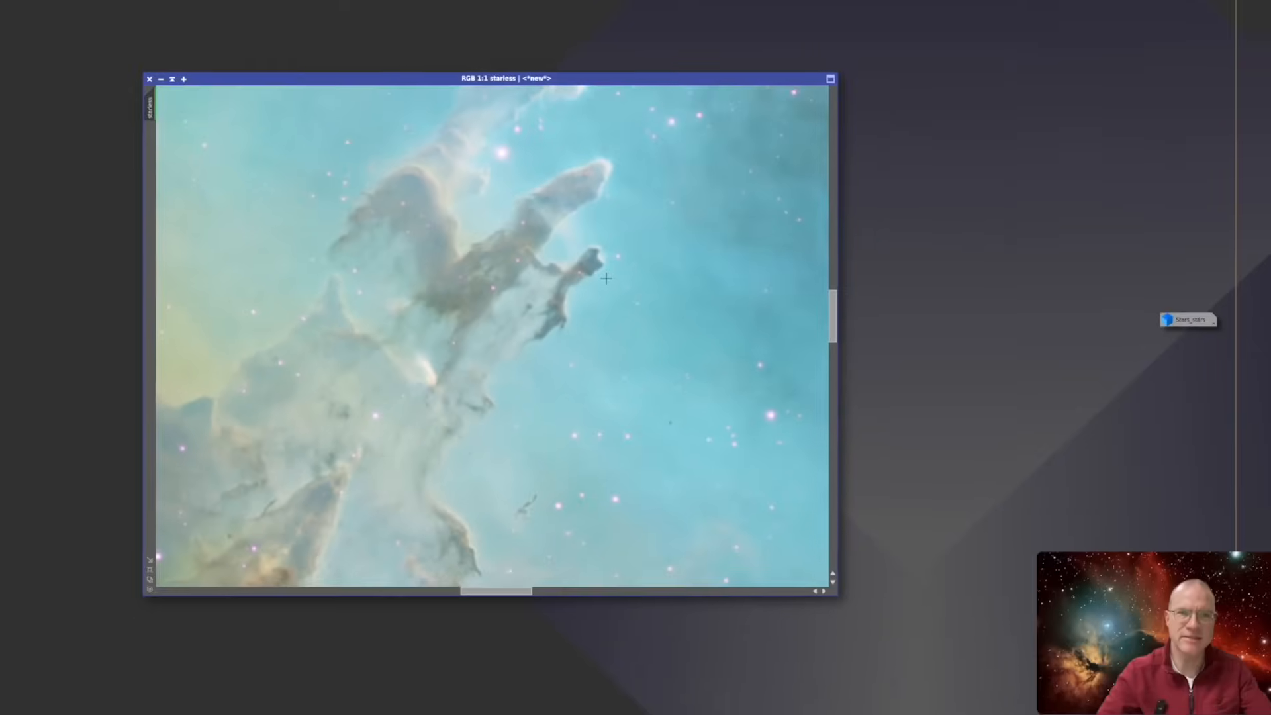
scroll(582, 283, "down", 1)
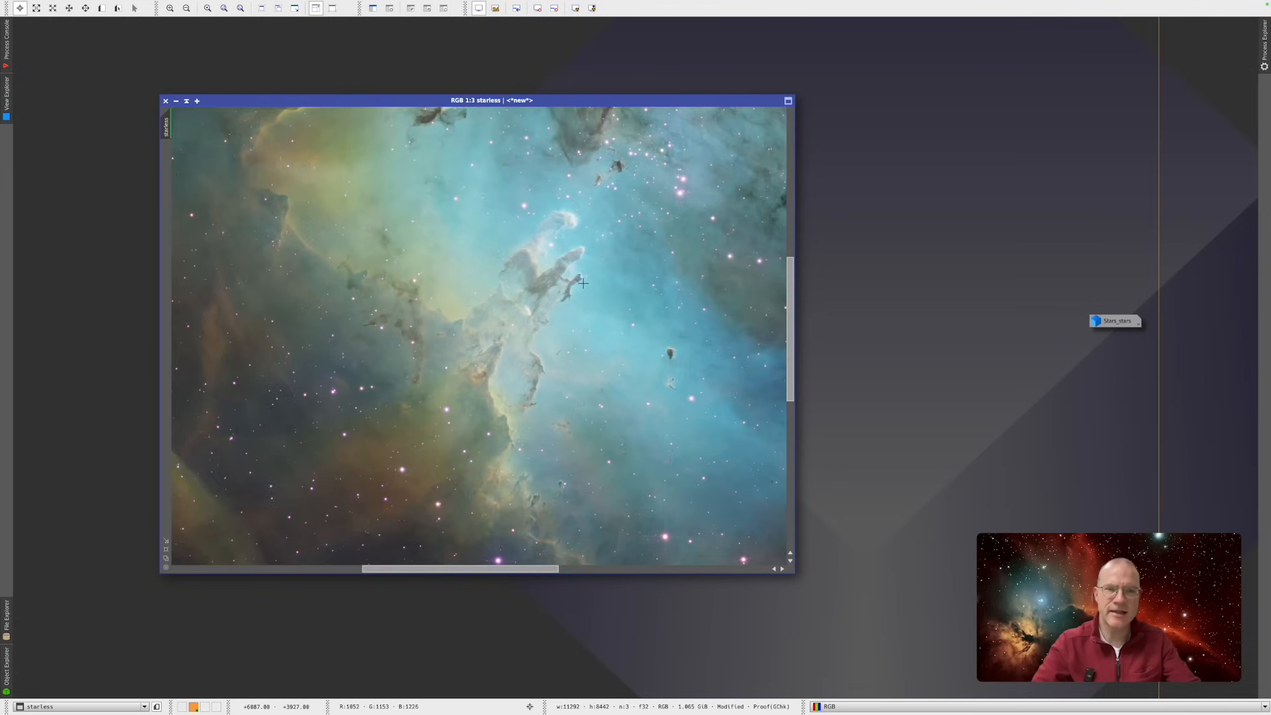
scroll(582, 283, "down", 1)
scroll(583, 283, "down", 3)
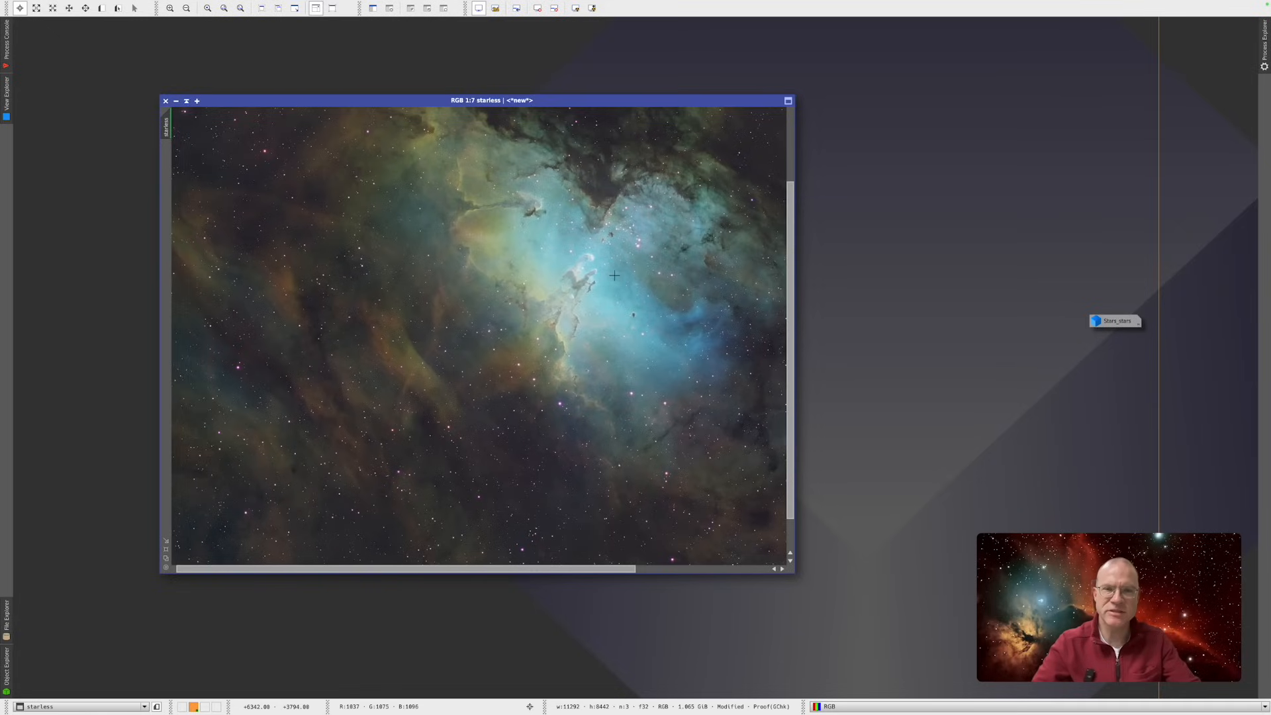
scroll(614, 275, "down", 2)
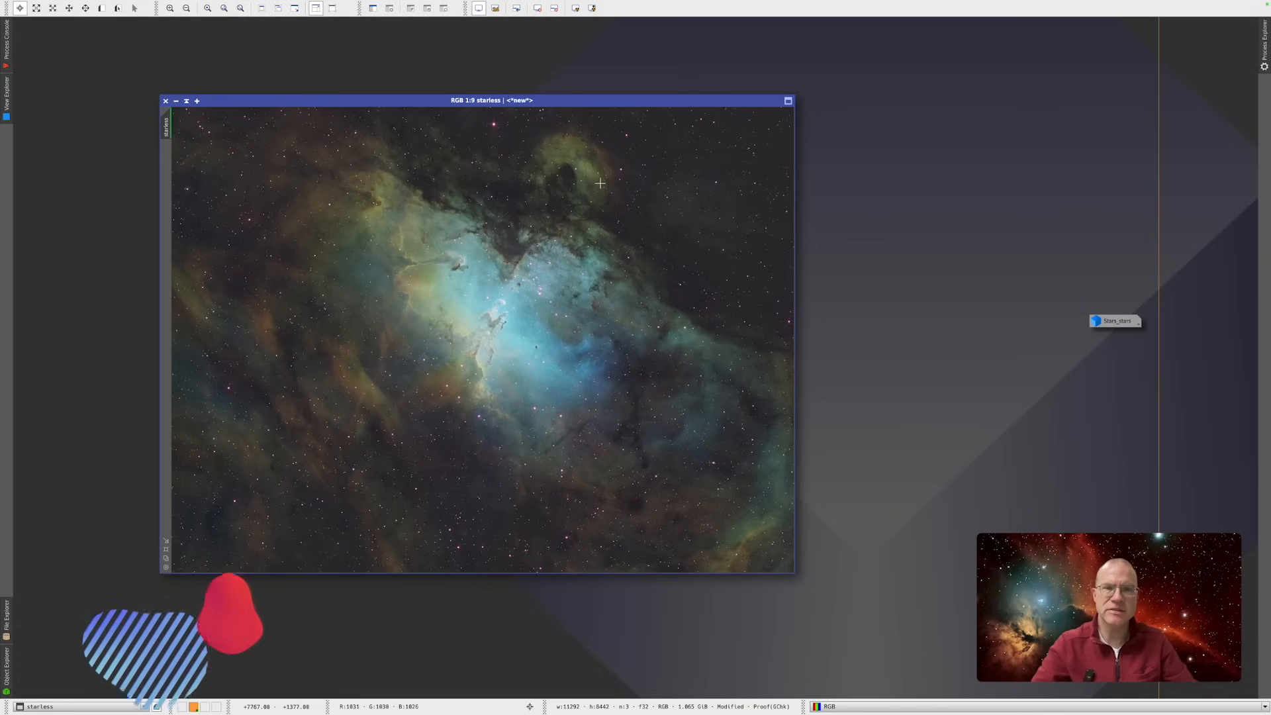
scroll(661, 191, "up", 7)
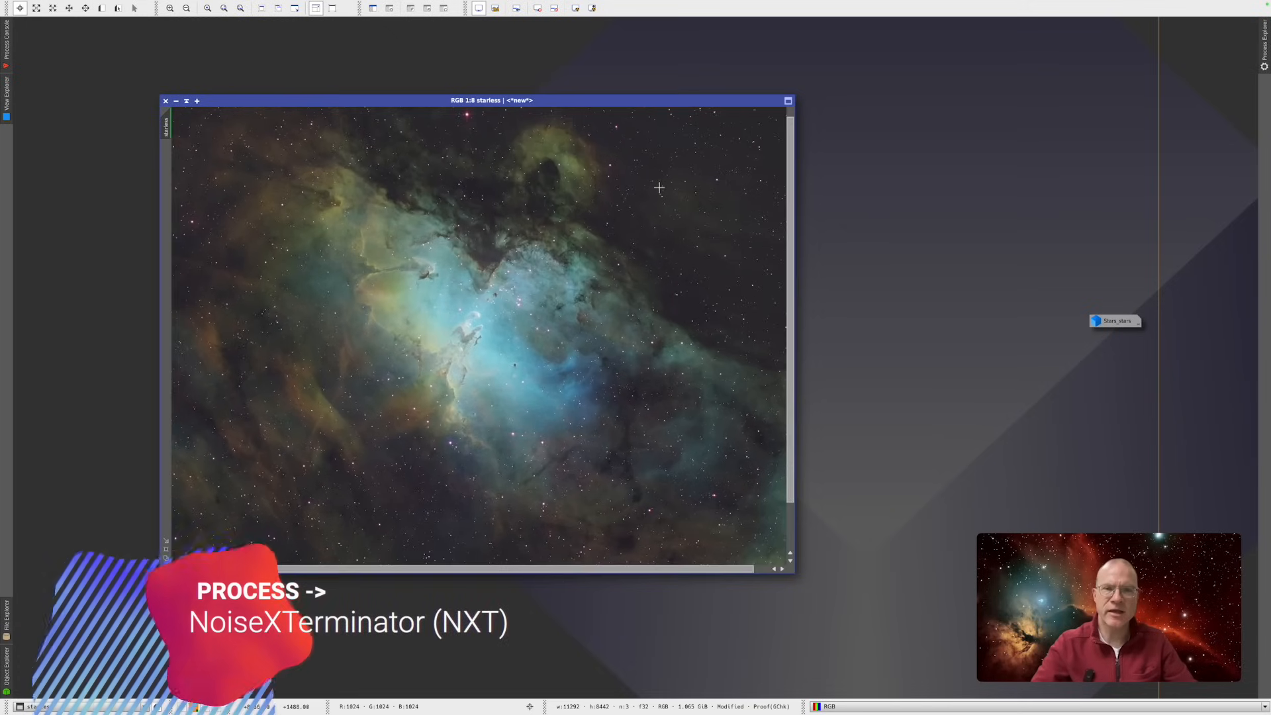
- Apply NoiseXTerminator to the starless image with Denoise 0.70 and Detail 0.15
scroll(657, 186, "up", 2)
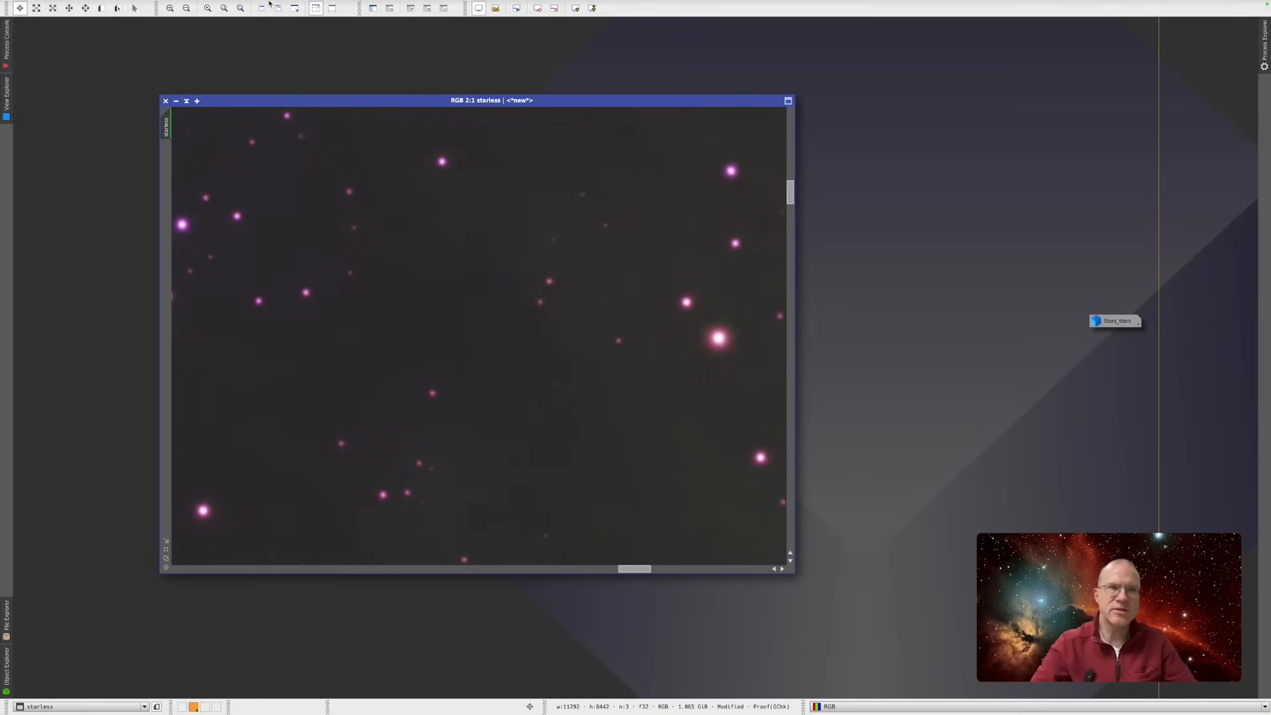
left_click(246, 6)
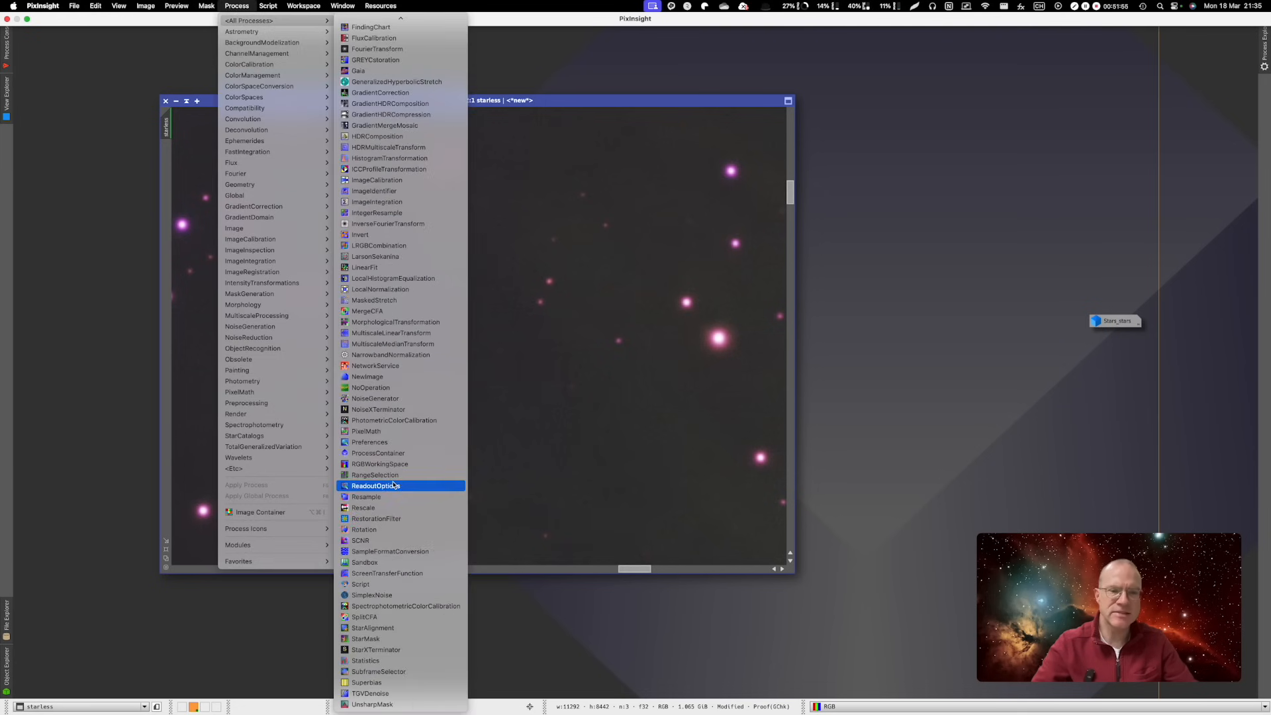
left_click(390, 409)
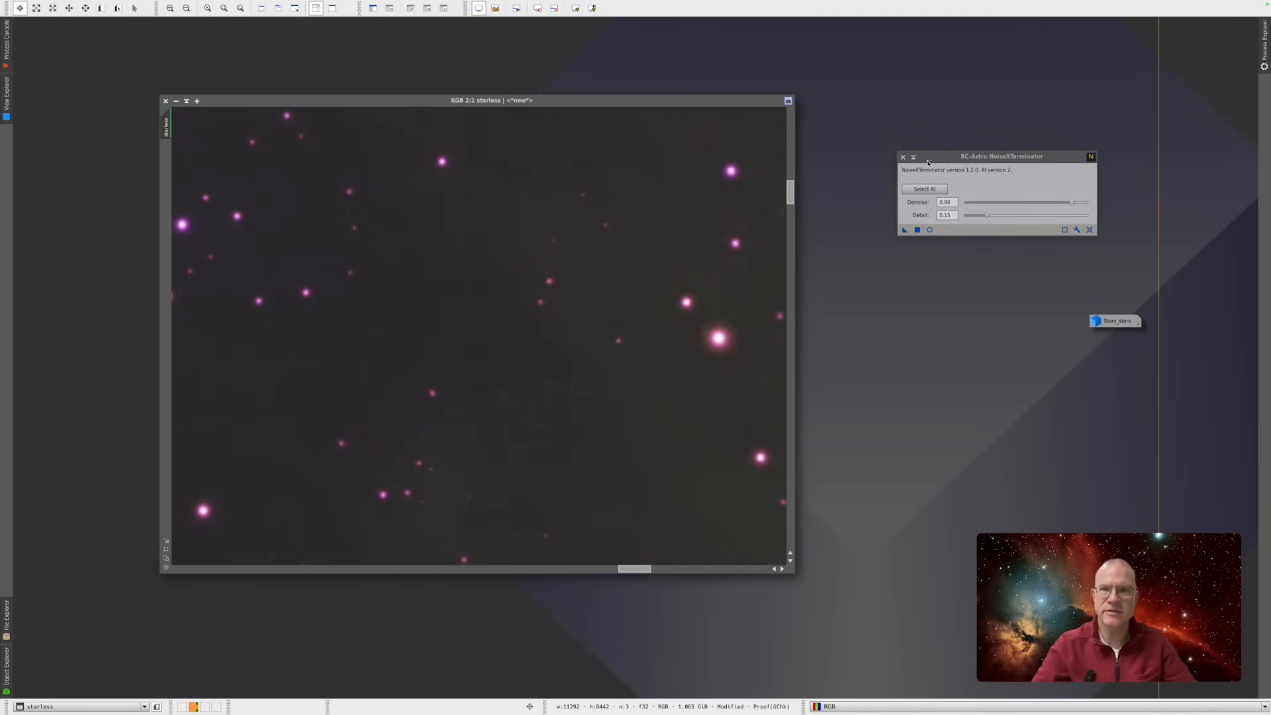
left_click_drag(927, 162, 886, 168)
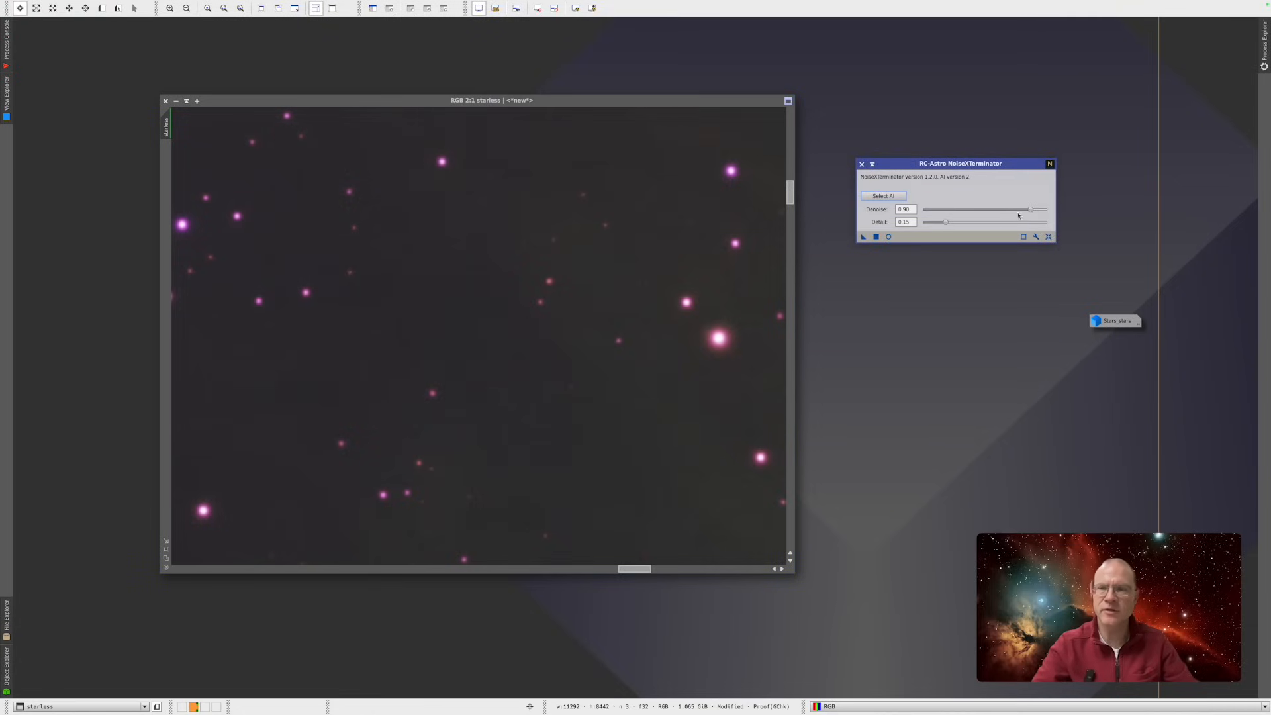
left_click_drag(1032, 213, 1008, 210)
left_click_drag(863, 238, 642, 243)
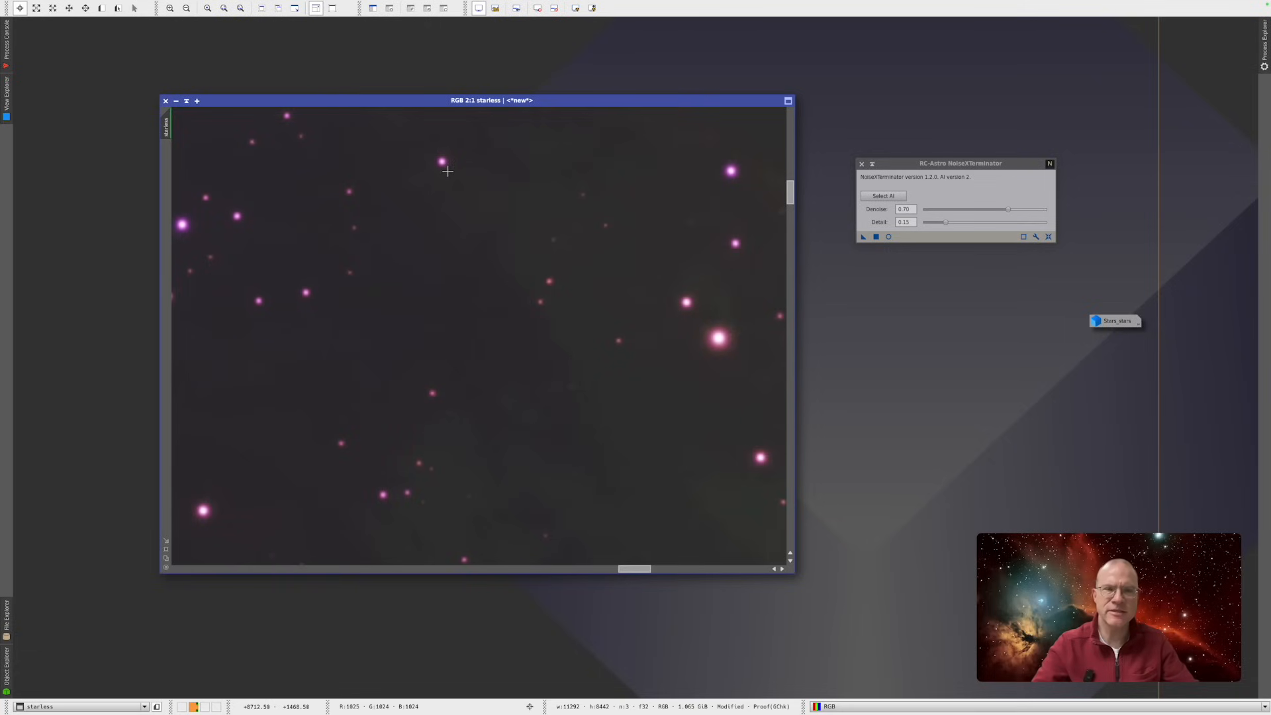
- Enable 24-bit STF lookup tables for the starless image's screen display and close the NoiseXTerminator window
mouse_move(122, 8)
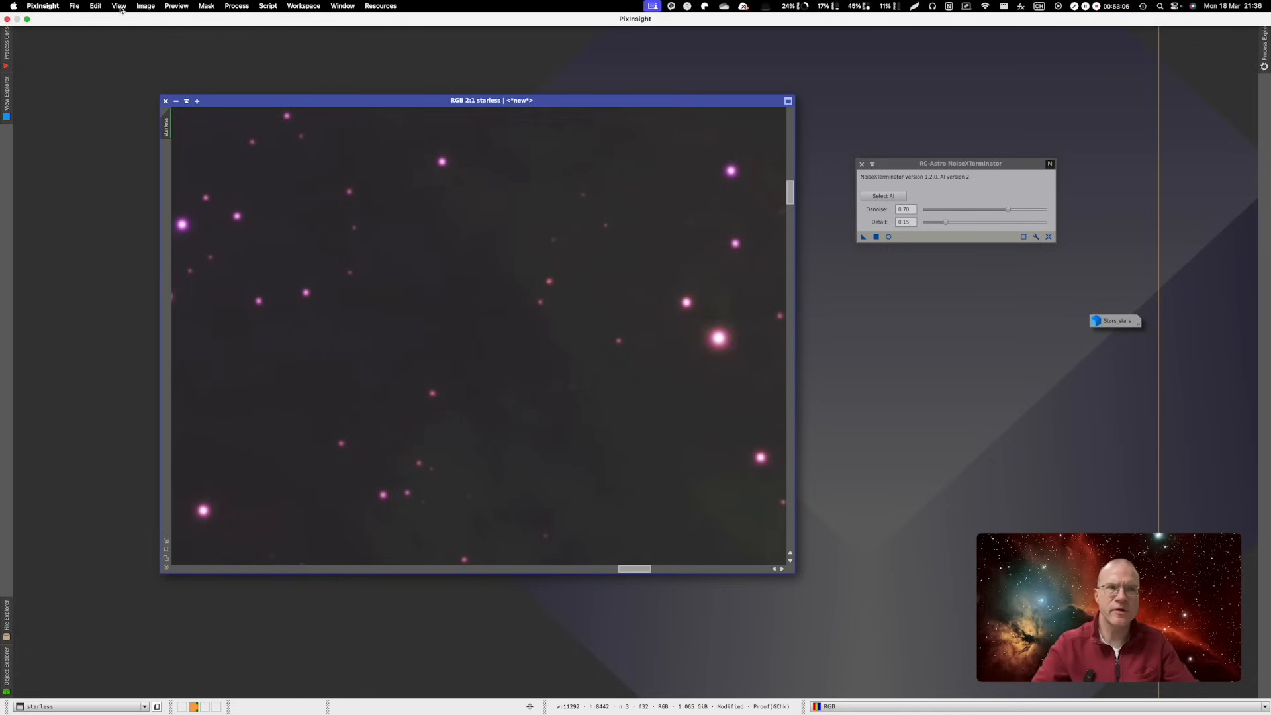
left_click(140, 7)
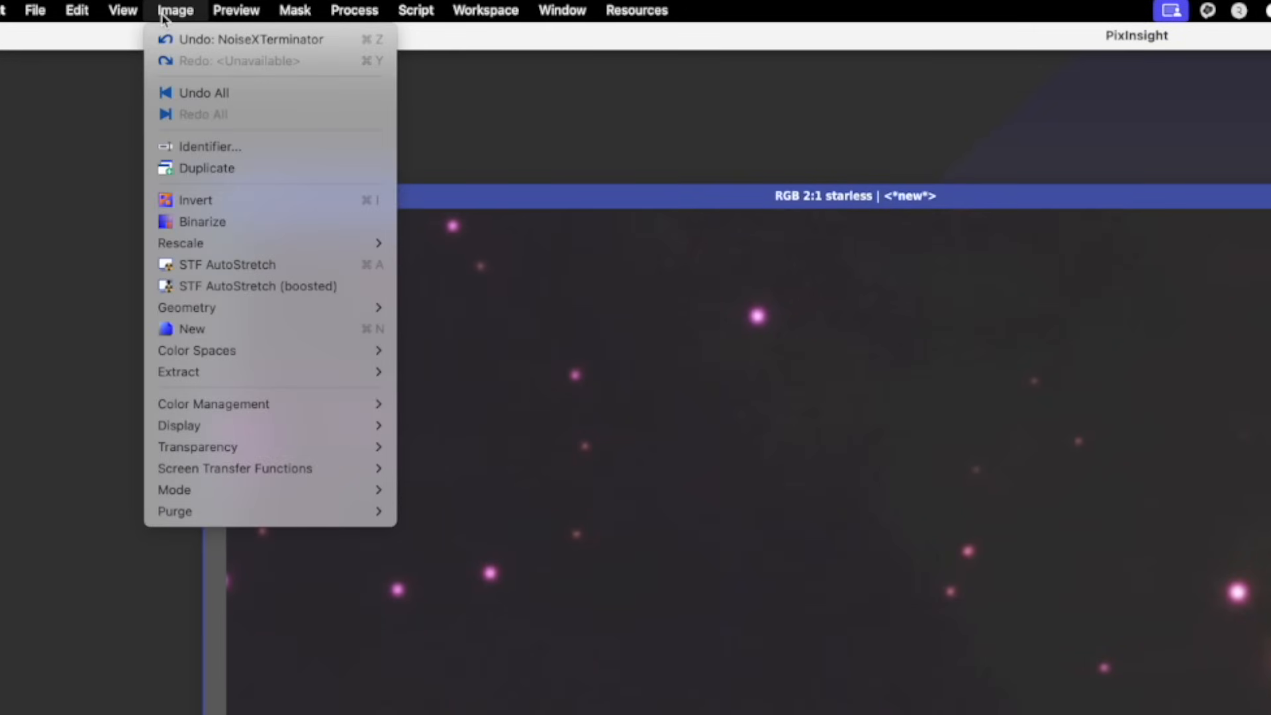
mouse_move(240, 471)
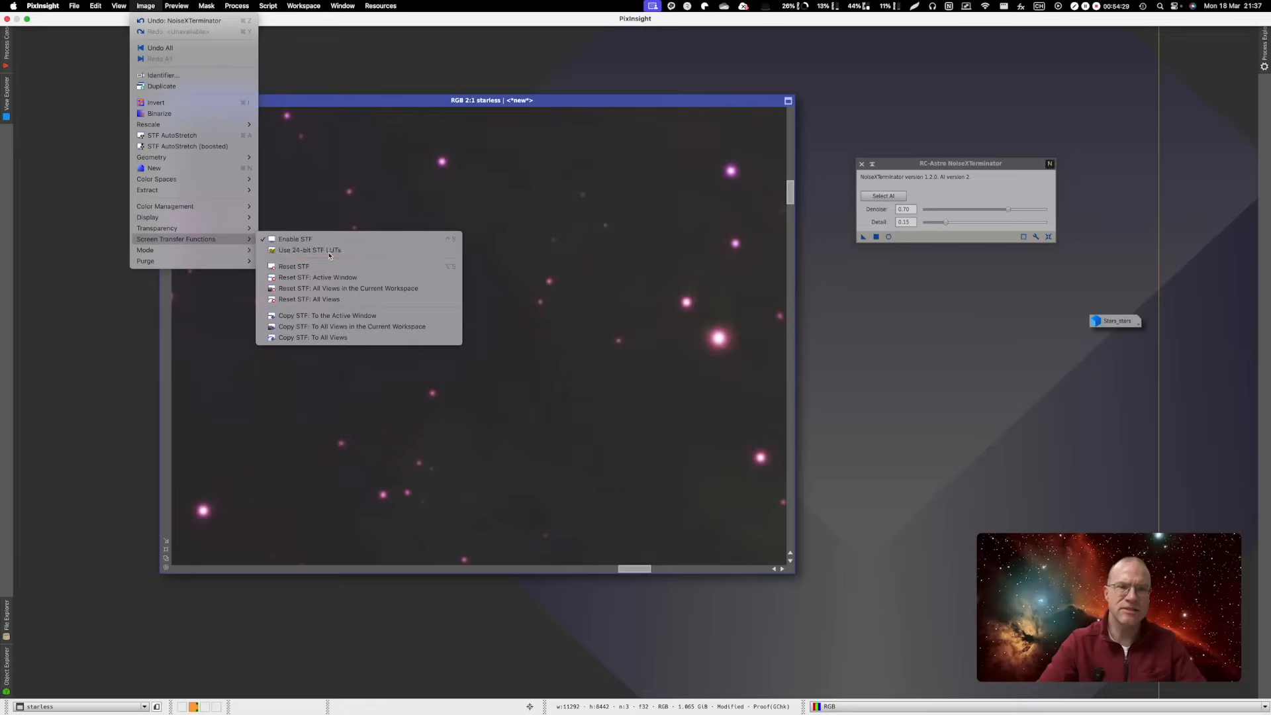
left_click(529, 493)
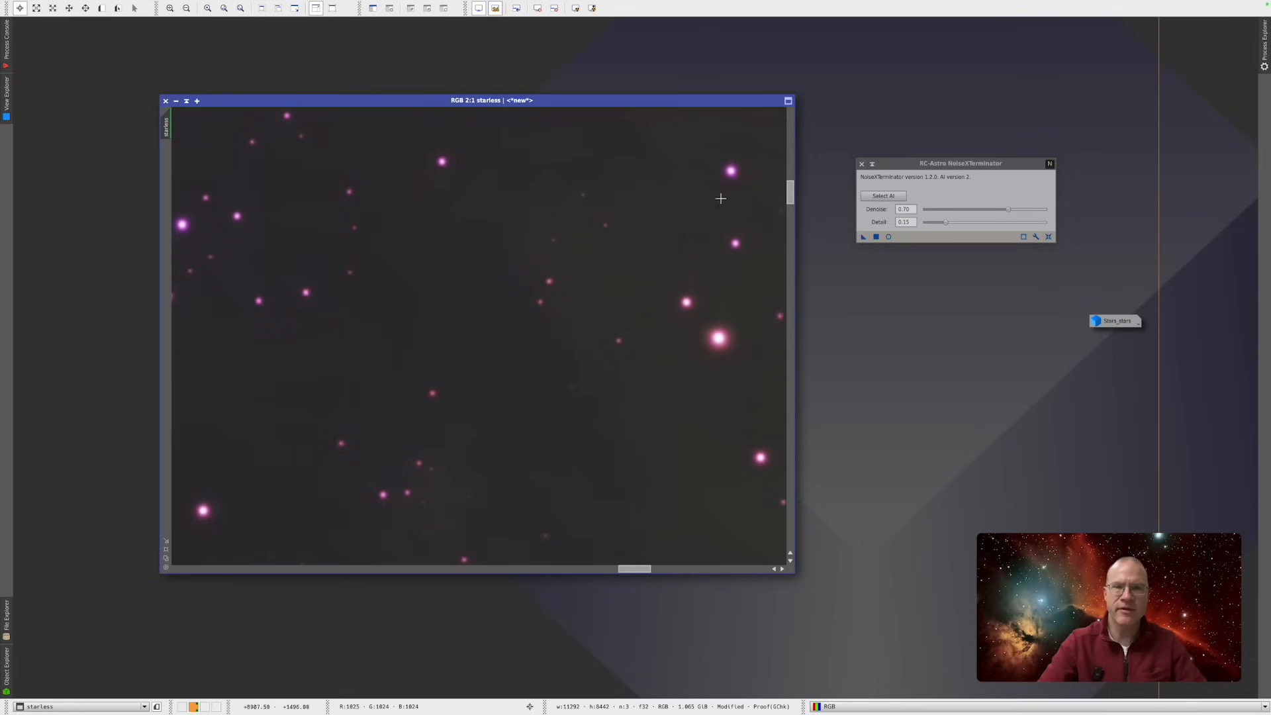
left_click(864, 166)
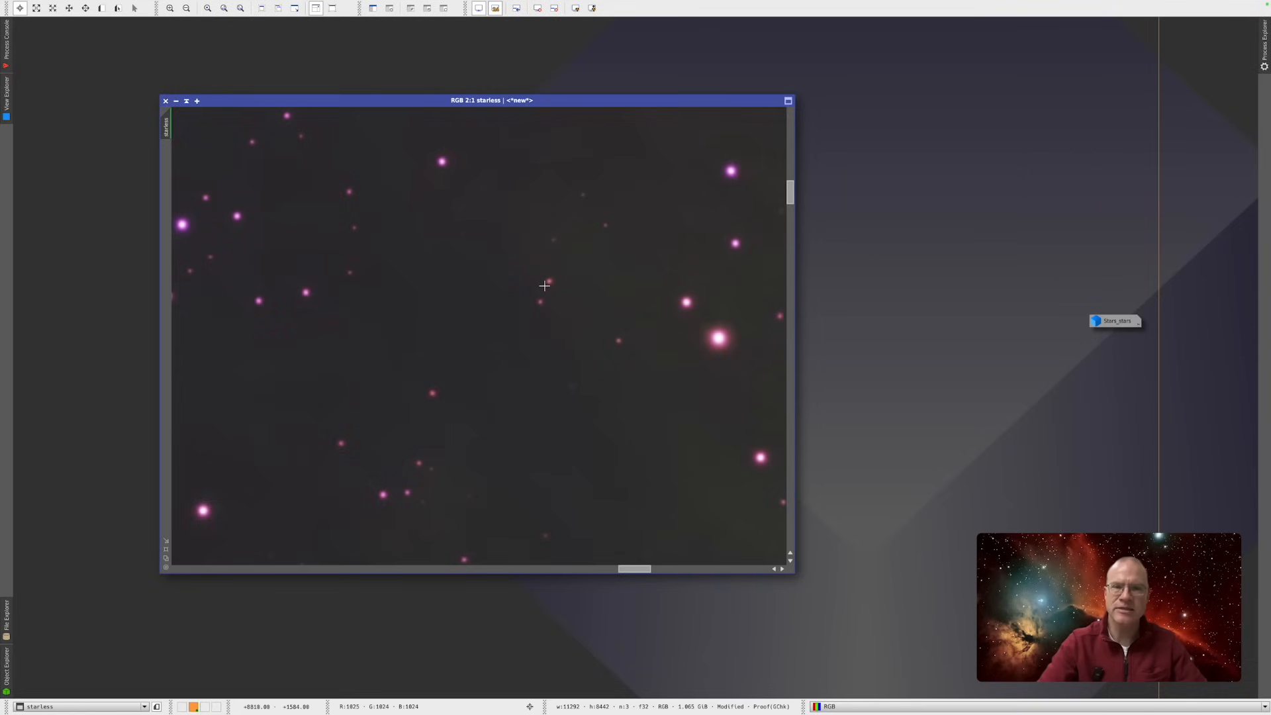
- Remove the remaining stars from the starless image with StarXTerminator, with Generate Star Image turned off, and close its window
scroll(544, 285, "up", 2)
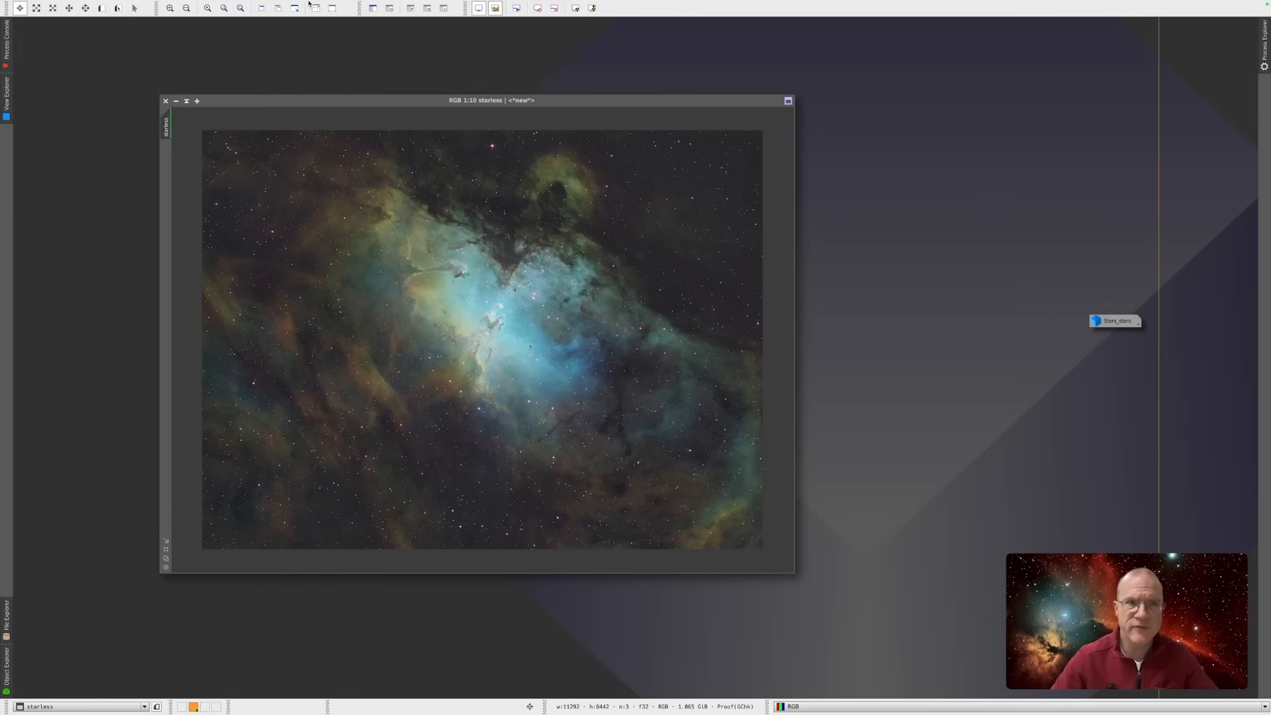
mouse_move(307, 4)
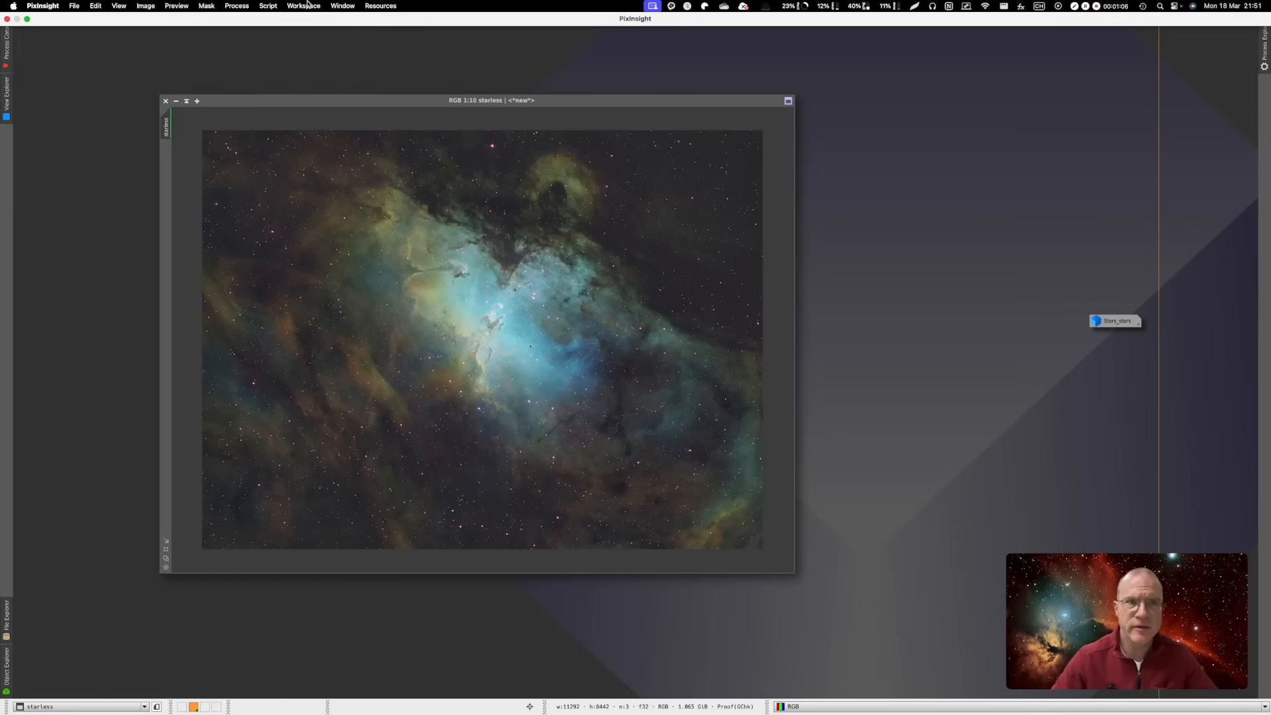
left_click(237, 8)
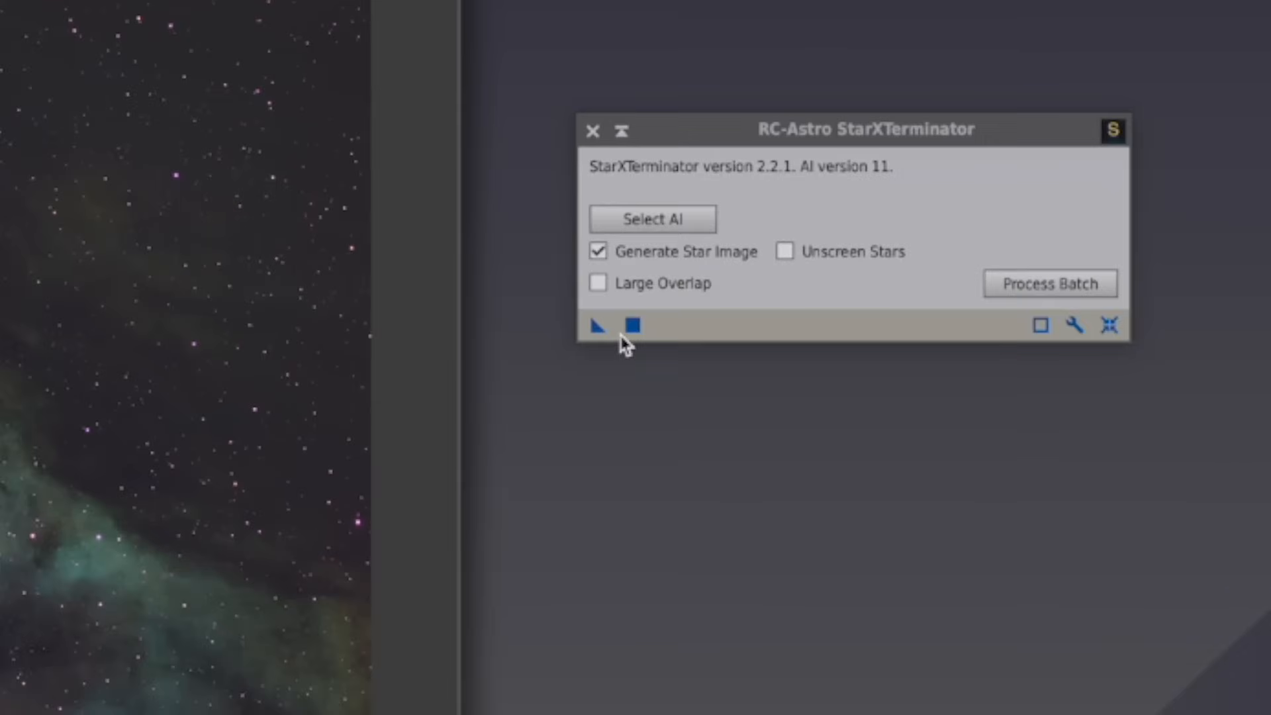
left_click(587, 252)
left_click_drag(587, 328, 0, 357)
left_click_drag(594, 262, 594, 262)
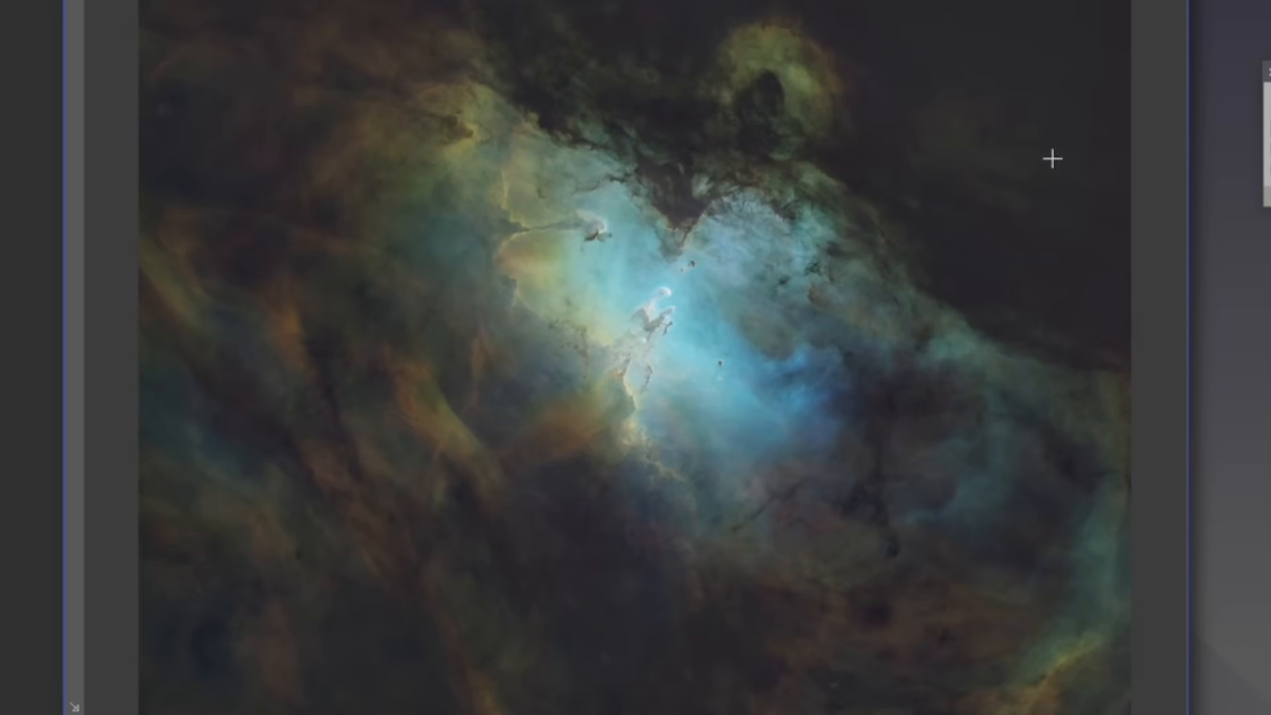
left_click(1268, 71)
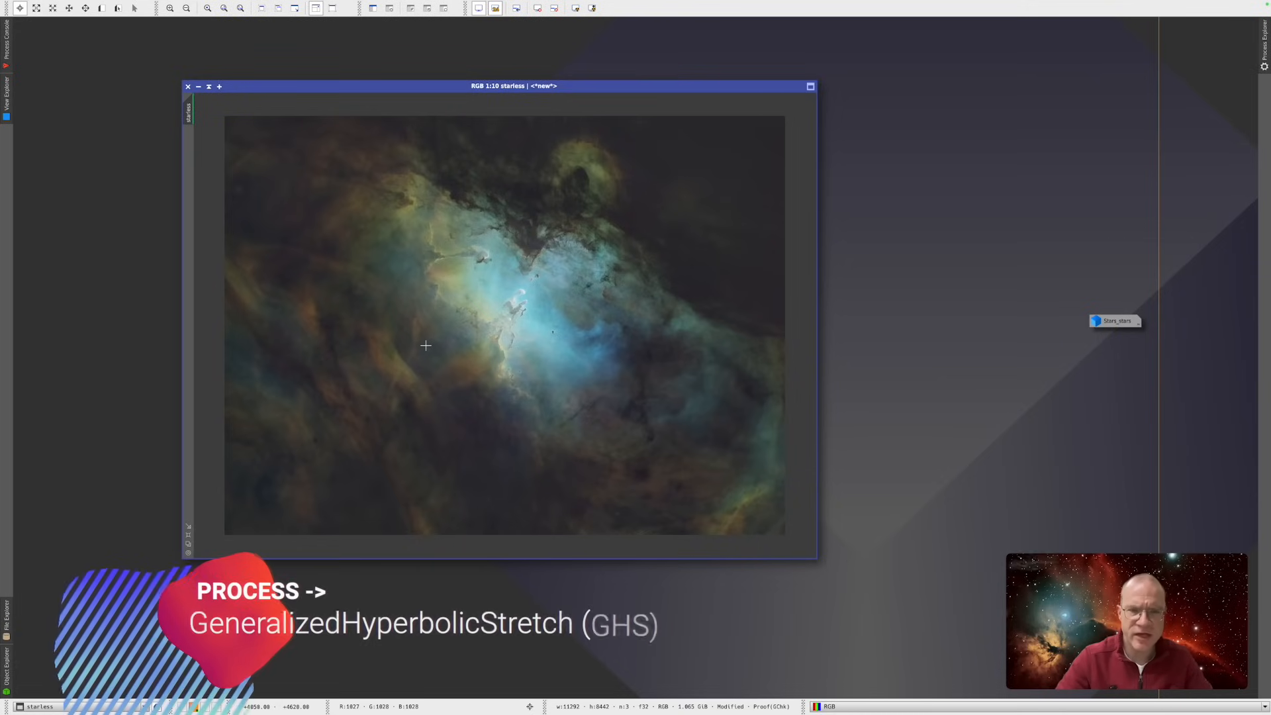
- Clone the starless image and reset the screen stretch on the clone
mouse_move(189, 115)
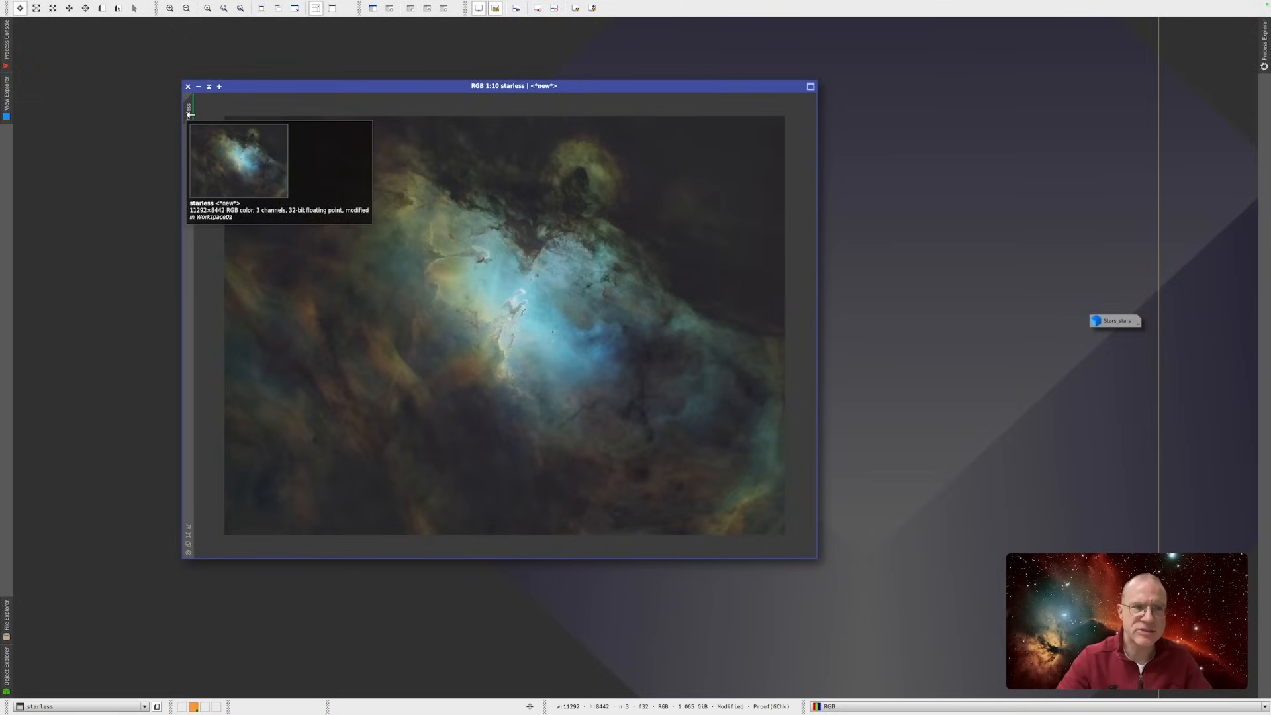
left_click_drag(190, 115, 354, 278)
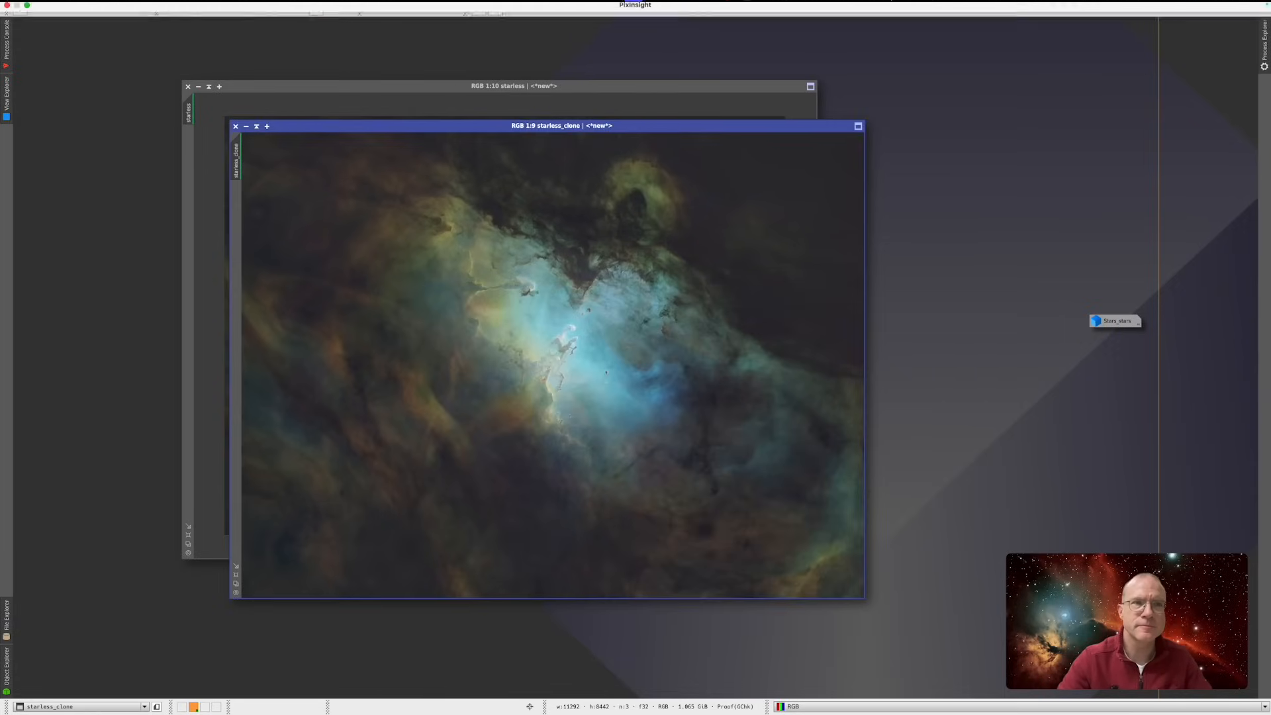
left_click(553, 8)
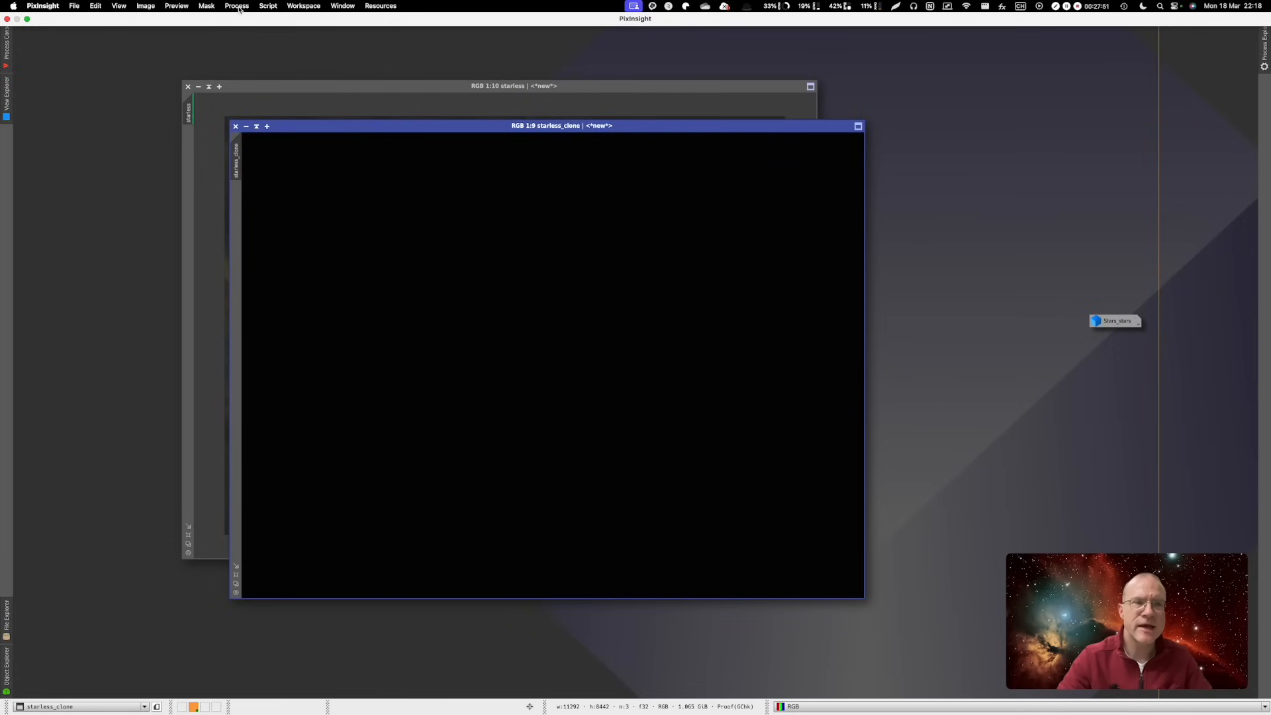
- Open GeneralizedHyperbolicStretch for the starless clone and set the symmetry point to 0.015668 from the histogram peak, magnified 250 times
left_click(237, 6)
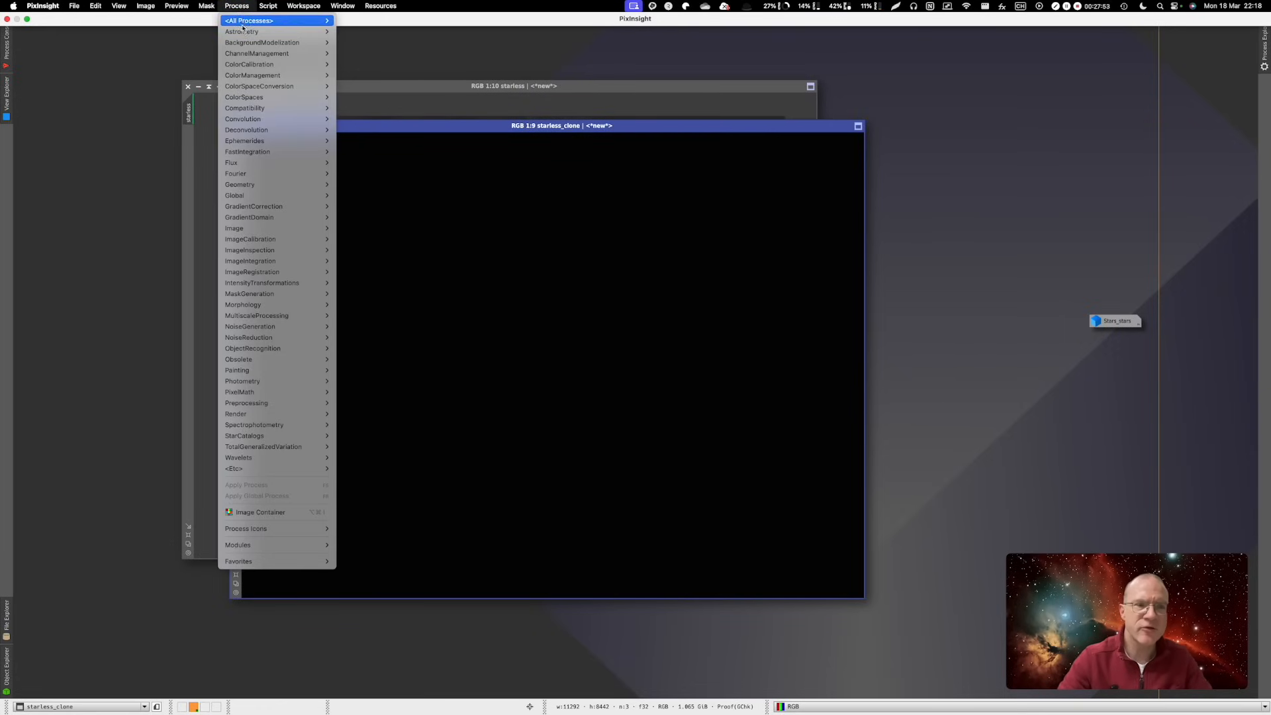
mouse_move(244, 22)
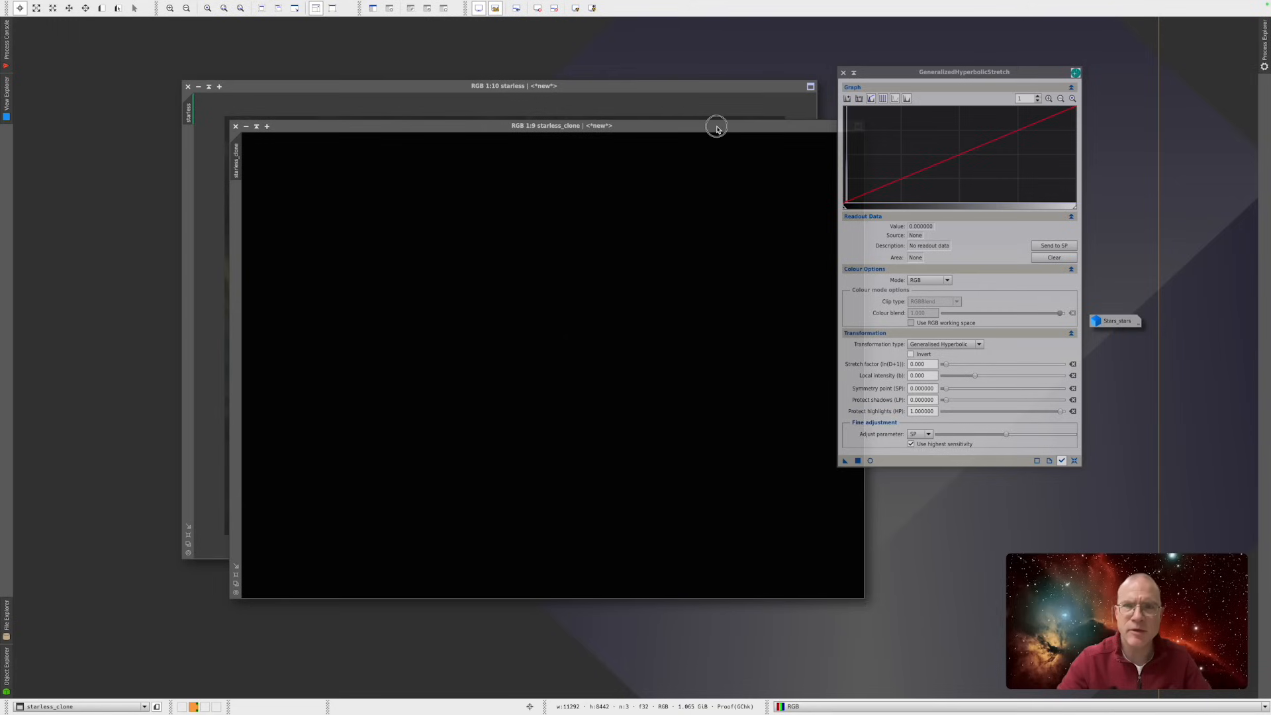
left_click_drag(720, 125, 639, 114)
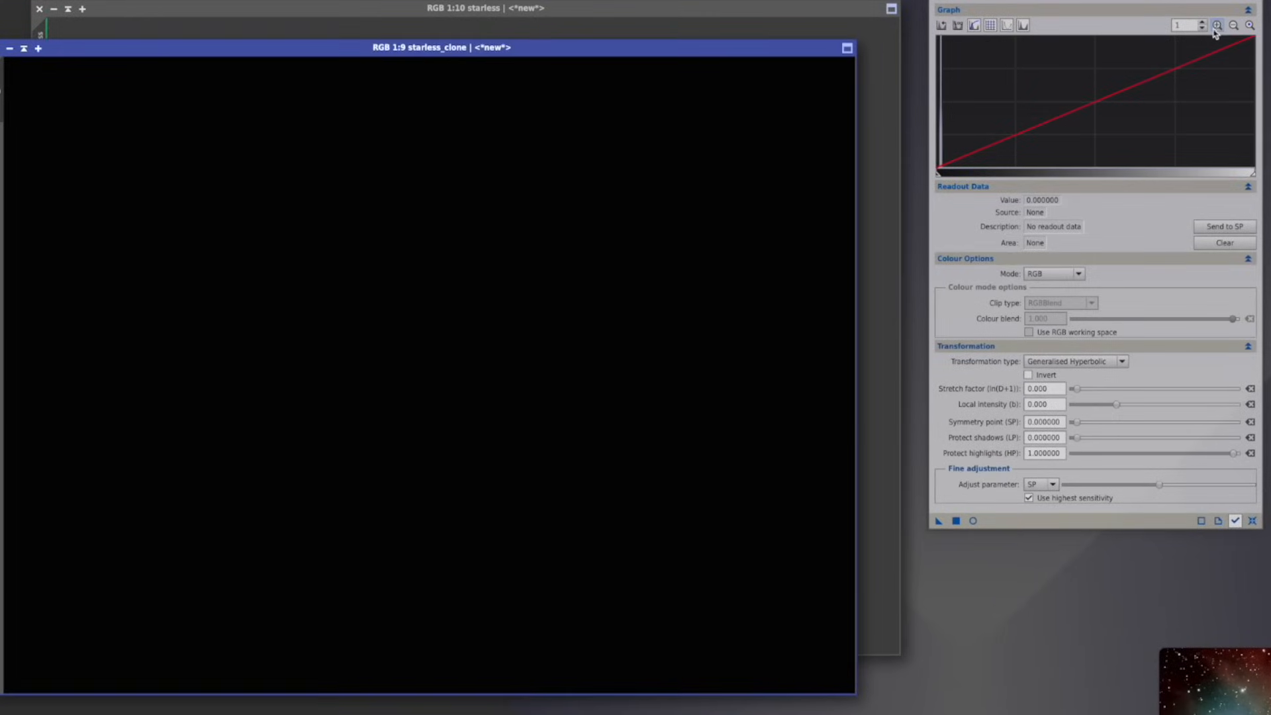
left_click(1217, 27)
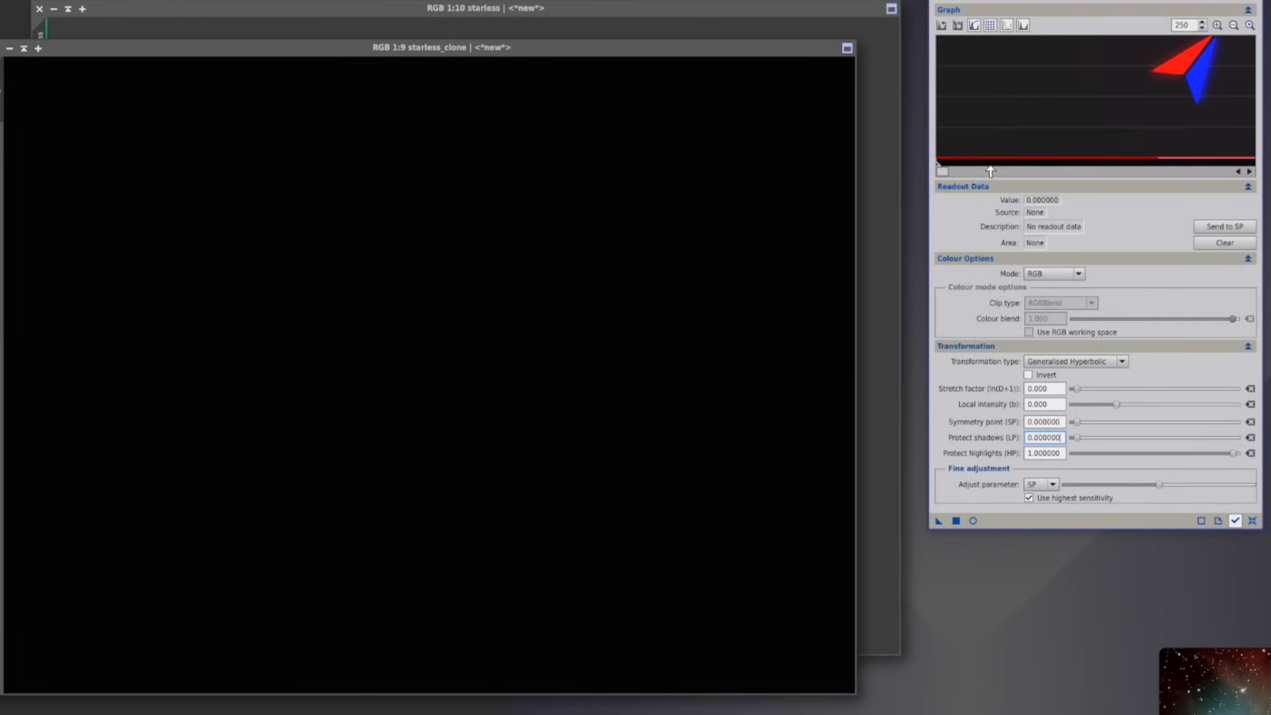
left_click_drag(942, 172, 944, 172)
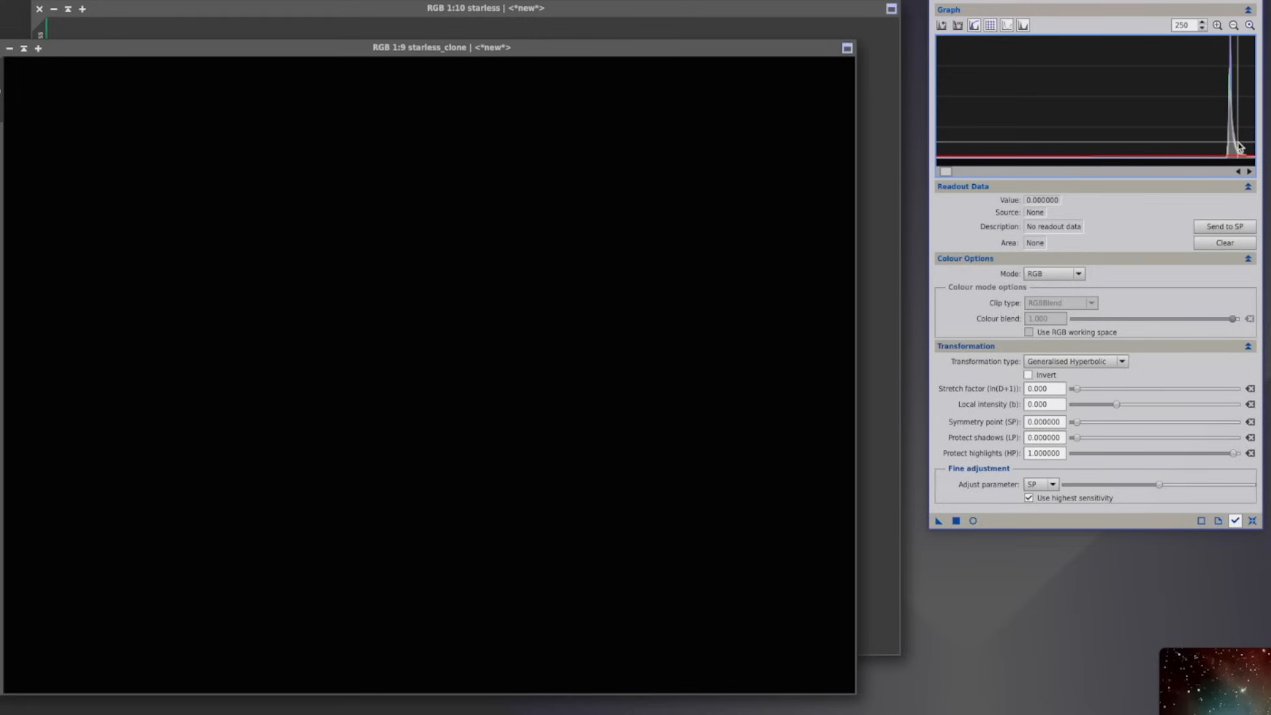
mouse_move(1235, 146)
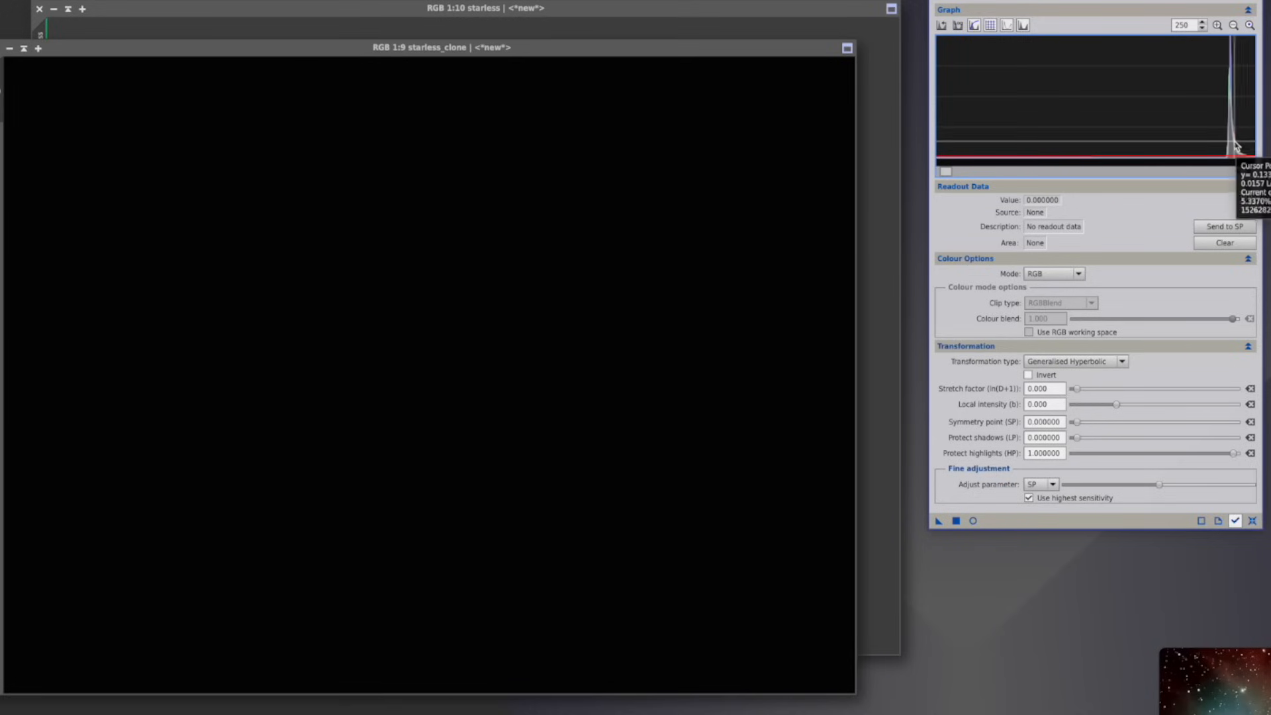
left_click(1235, 146)
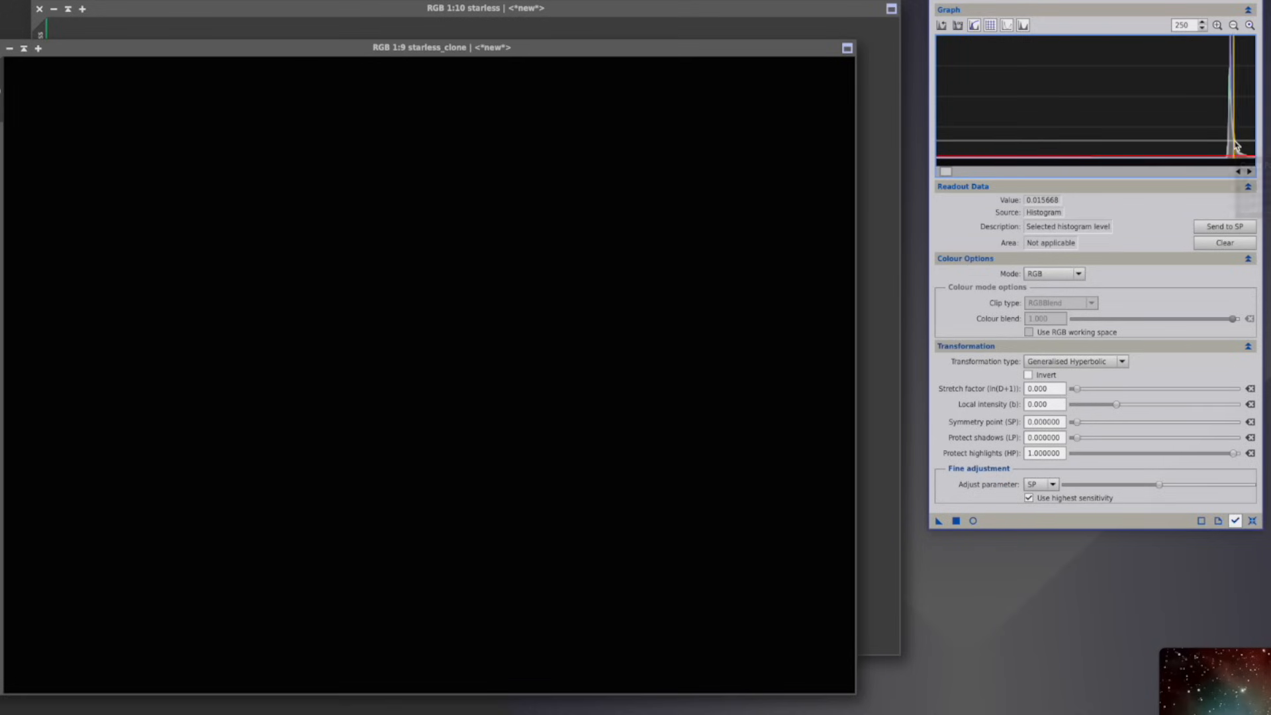
left_click(1225, 226)
- Apply a first hyperbolic stretch to the clone with local intensity 8.470 and stretch factor about 2.86, checking it in the real-time preview
left_click_drag(1115, 403, 1184, 408)
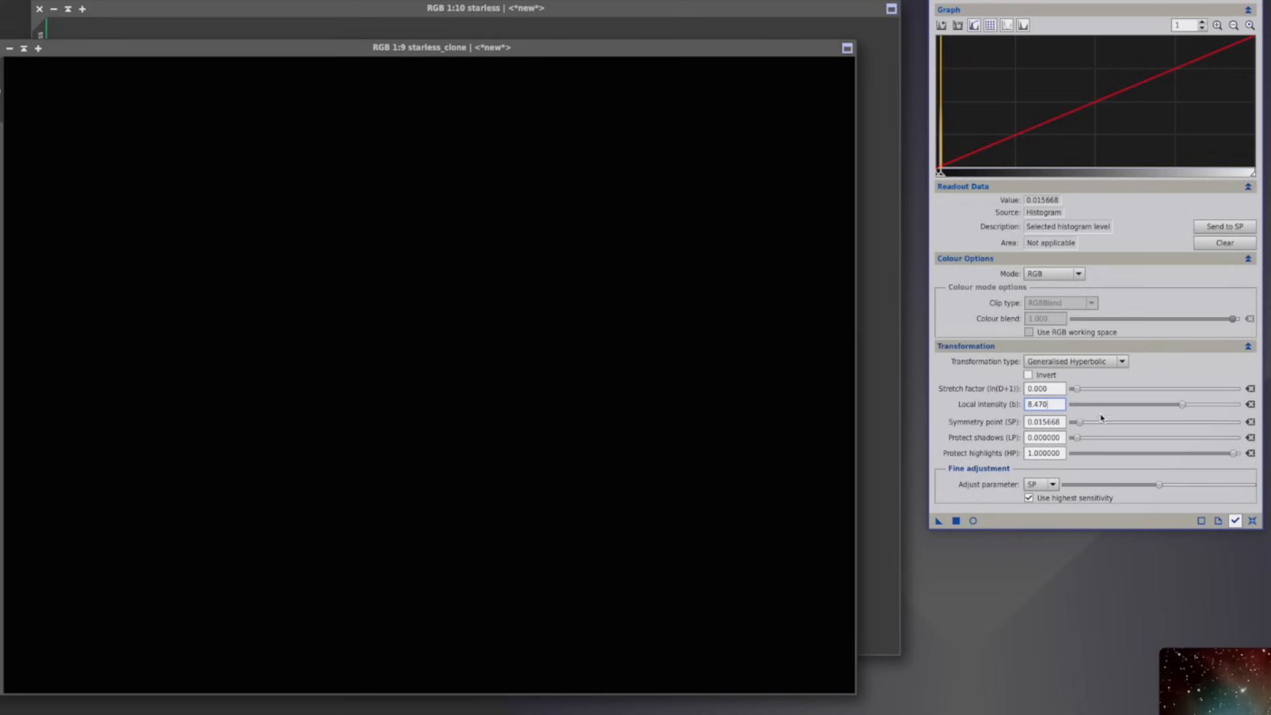
left_click_drag(1076, 389, 1086, 394)
left_click(973, 521)
left_click_drag(1087, 392, 1101, 392)
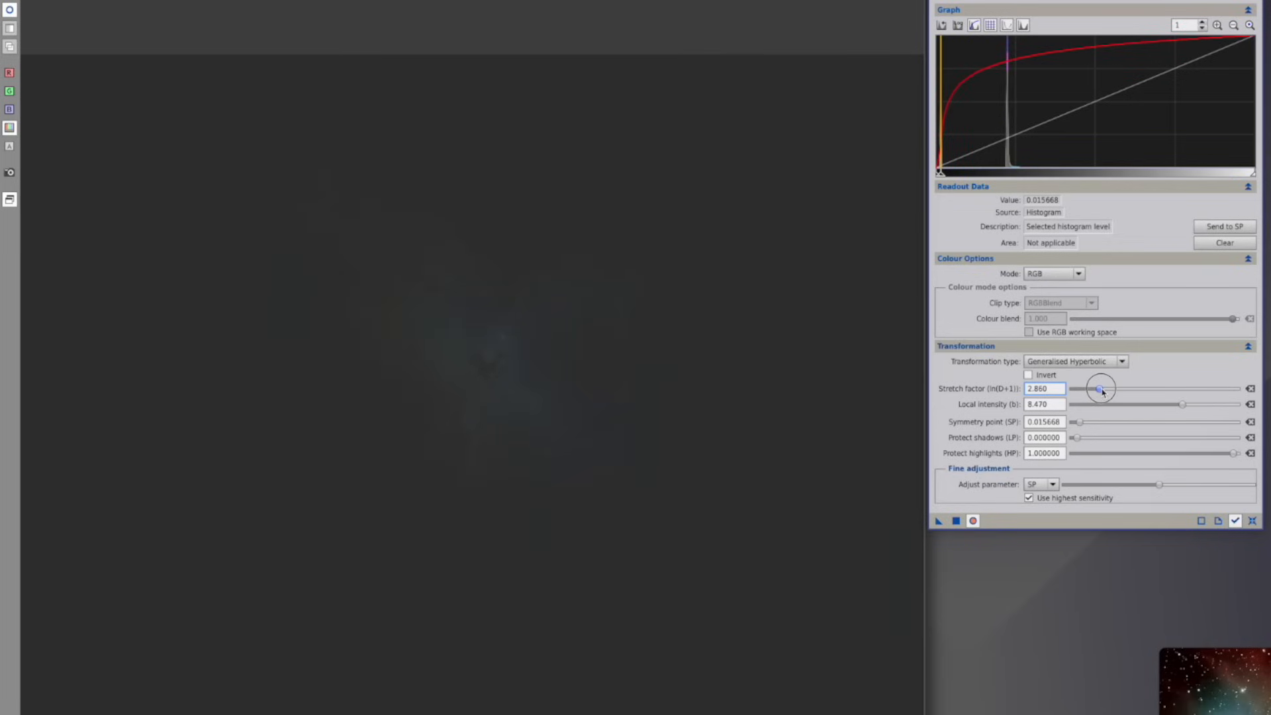
left_click(956, 520)
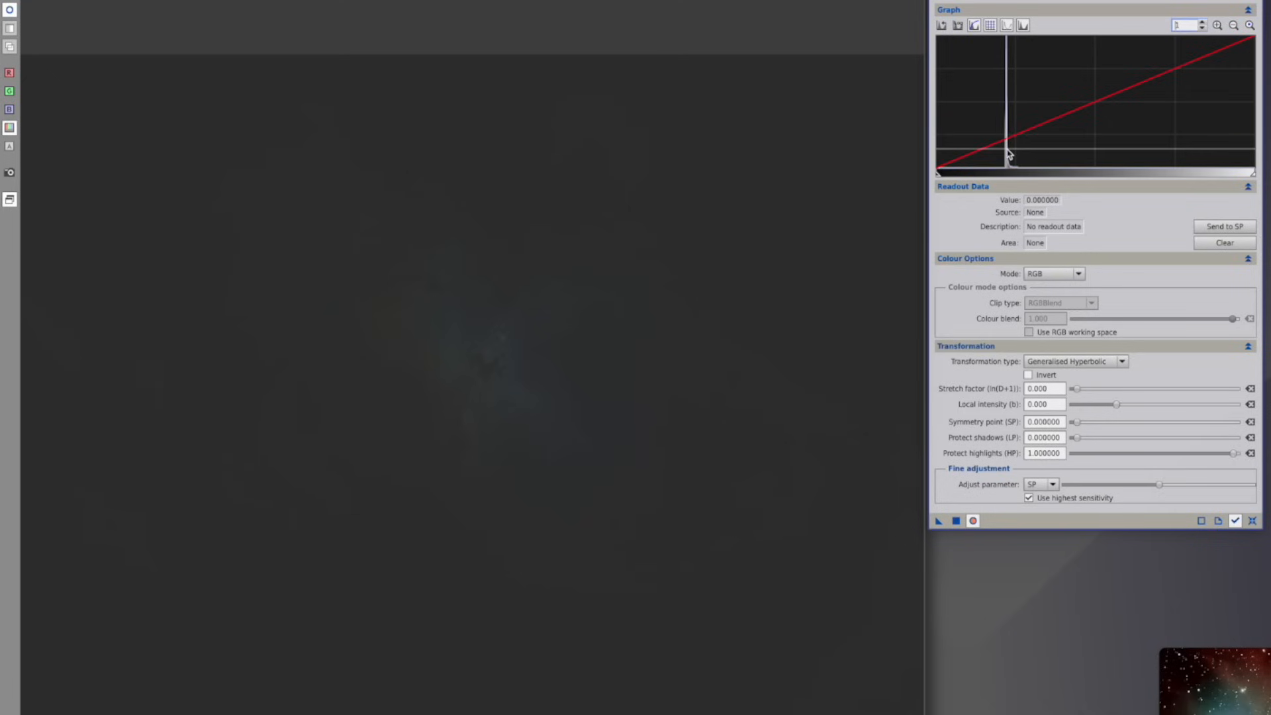
- Apply a second hyperbolic stretch with symmetry point 0.221748 from the histogram peak, local intensity 5.270 and stretch factor 3.040, and reset the parameters
left_click(1007, 149)
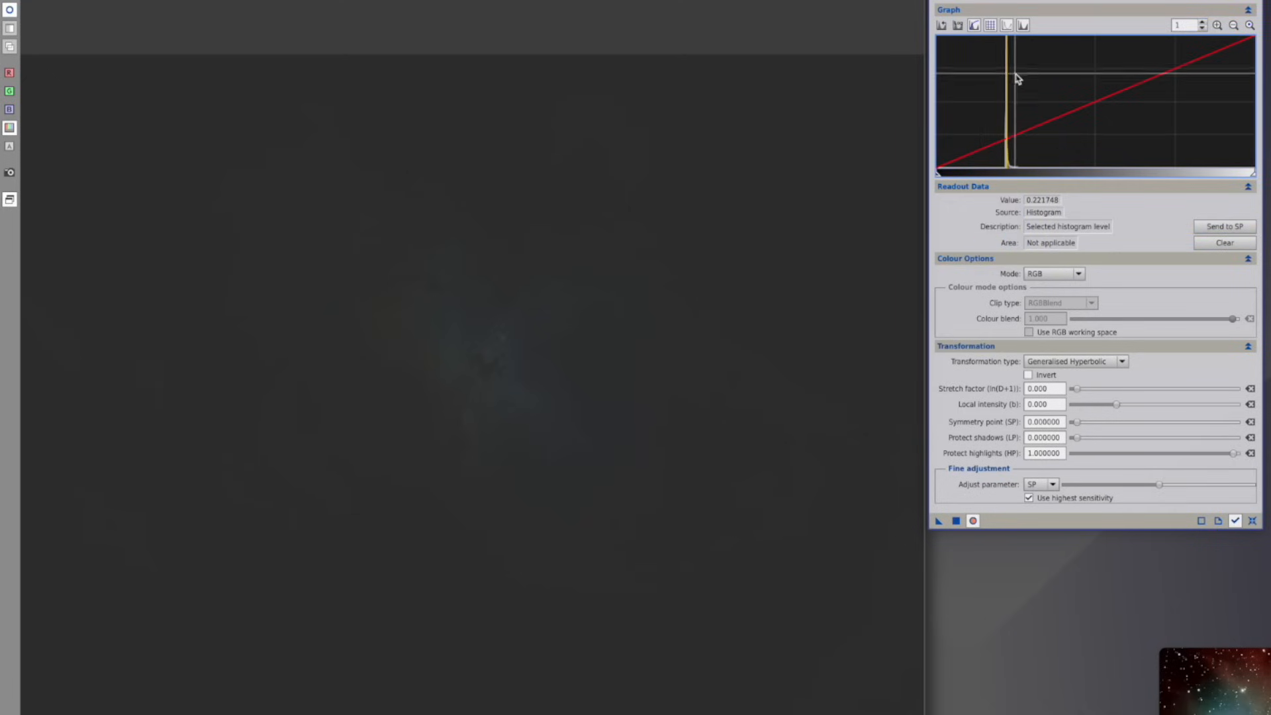
left_click(1217, 231)
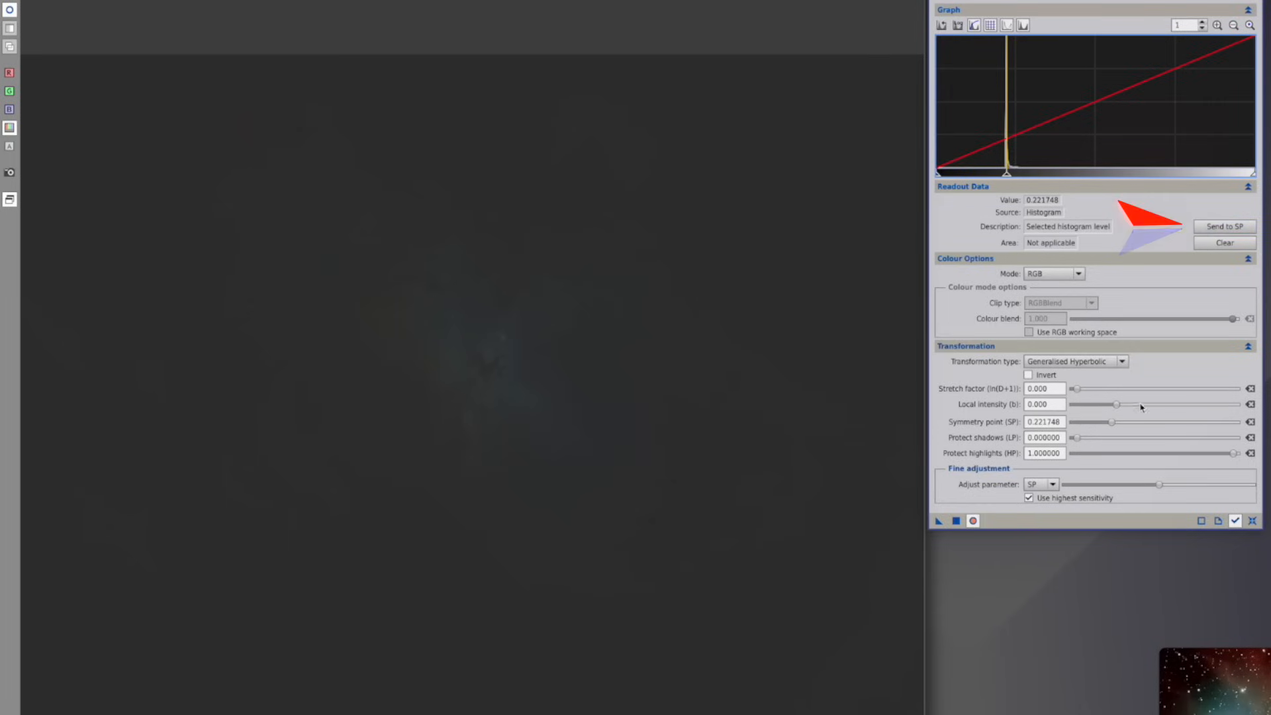
left_click_drag(1119, 409, 1159, 410)
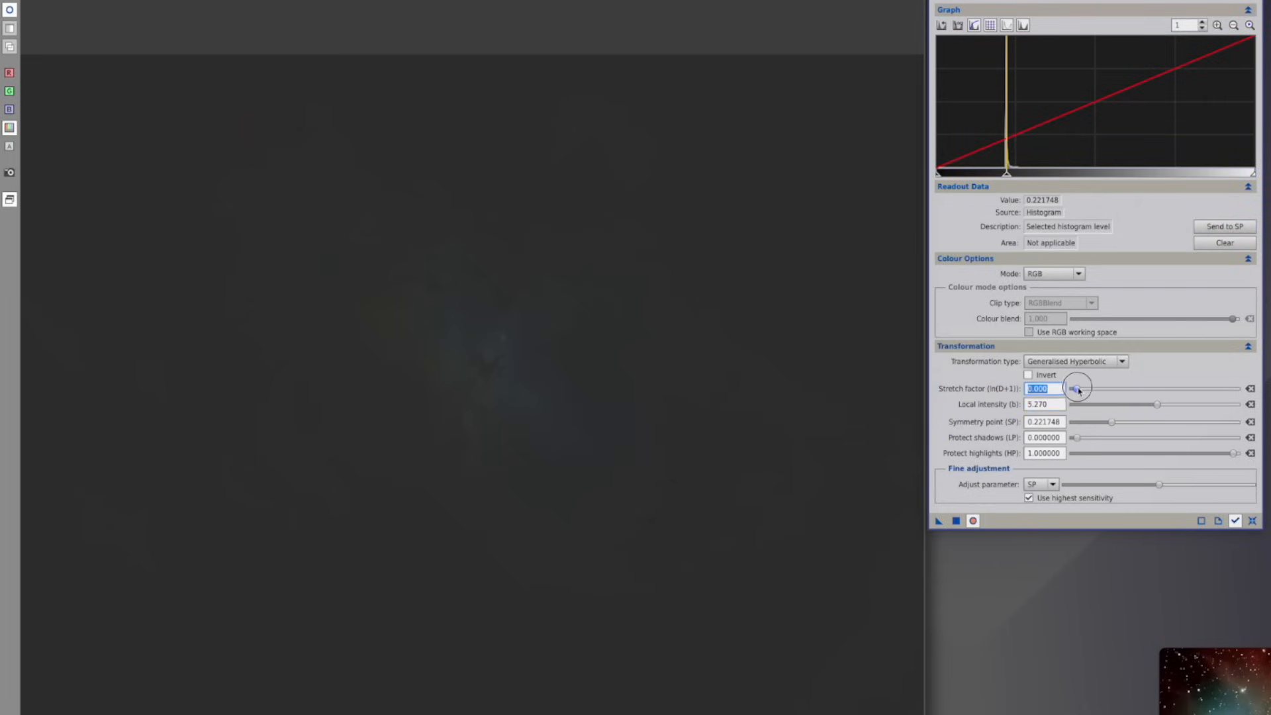
mouse_move(1076, 389)
left_mouse_down()
mouse_move(1140, 393)
mouse_move(1102, 393)
left_mouse_up()
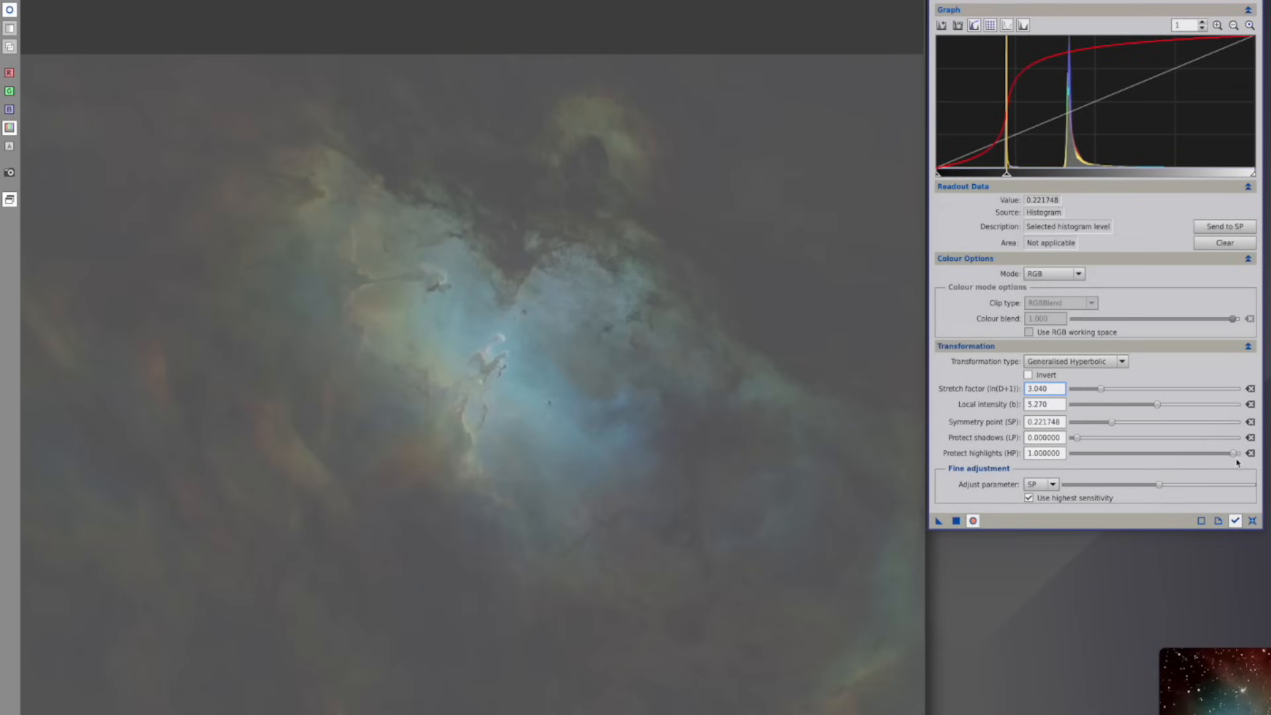
left_click(1252, 520)
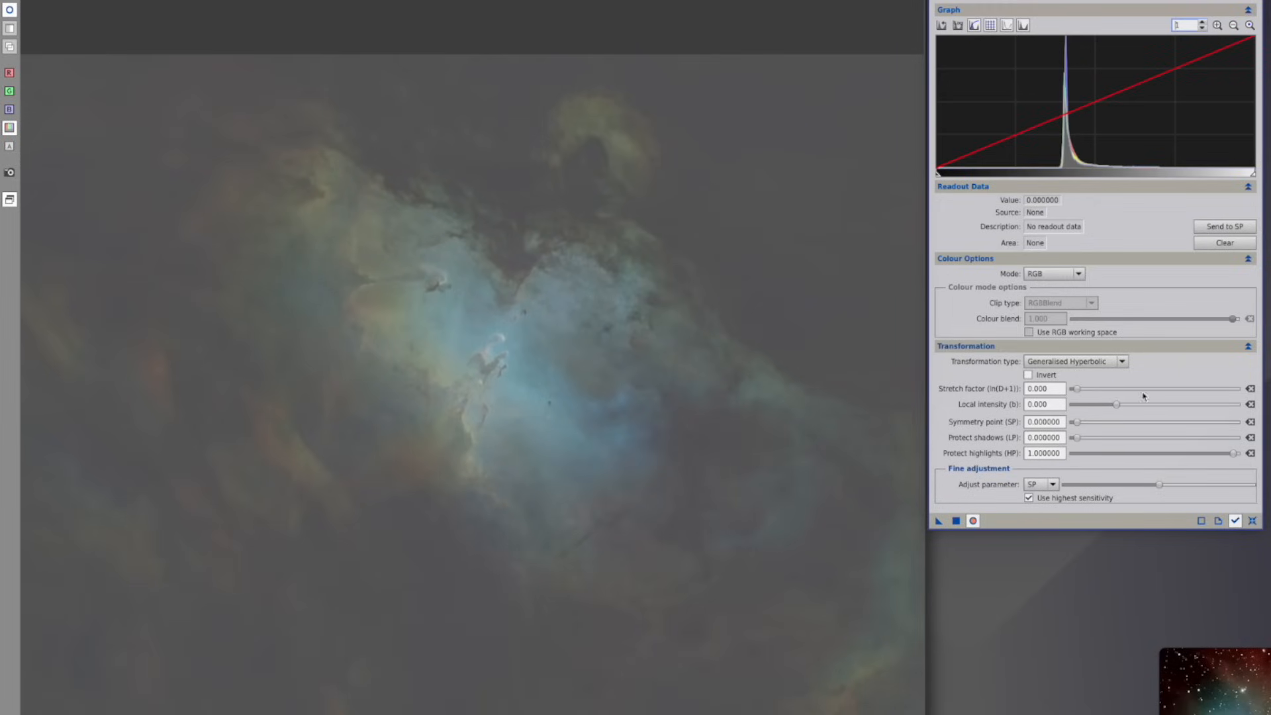
- Apply a Linear transformation to the starless clone with the blackpoint set to 0.330000
left_click(1122, 362)
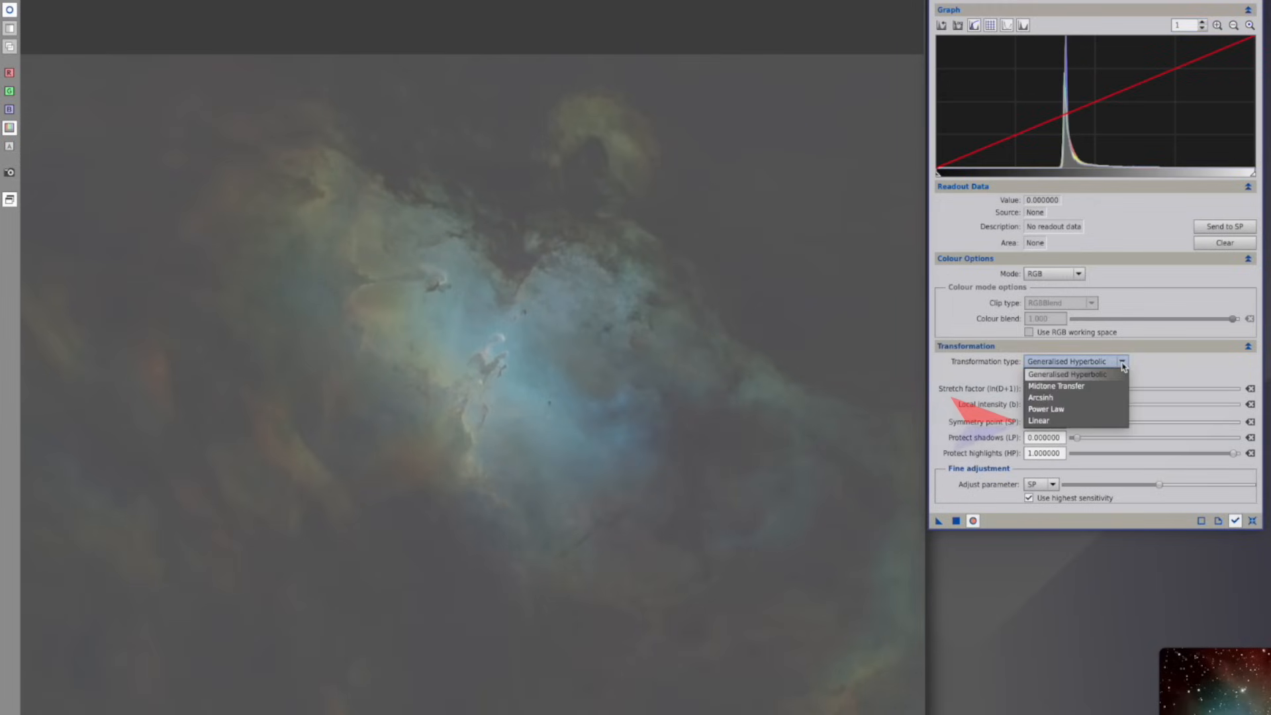
left_click(1077, 420)
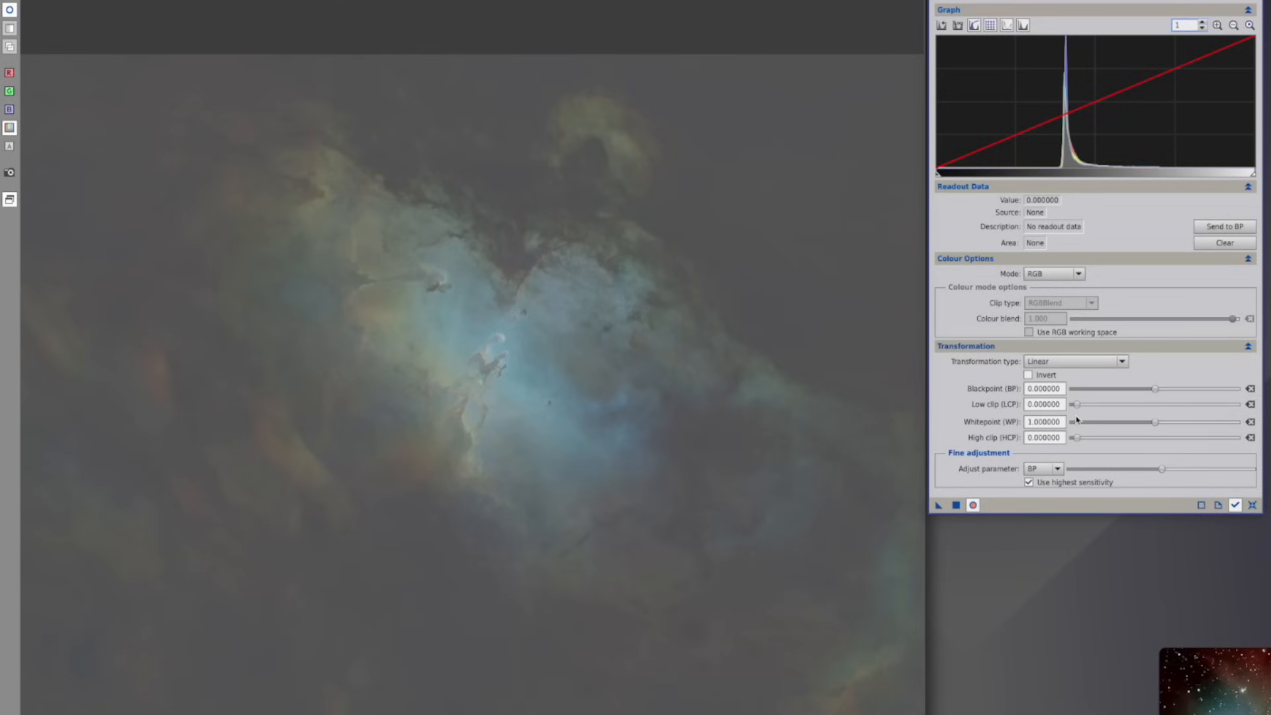
left_click(1062, 404)
key("BackSpace")
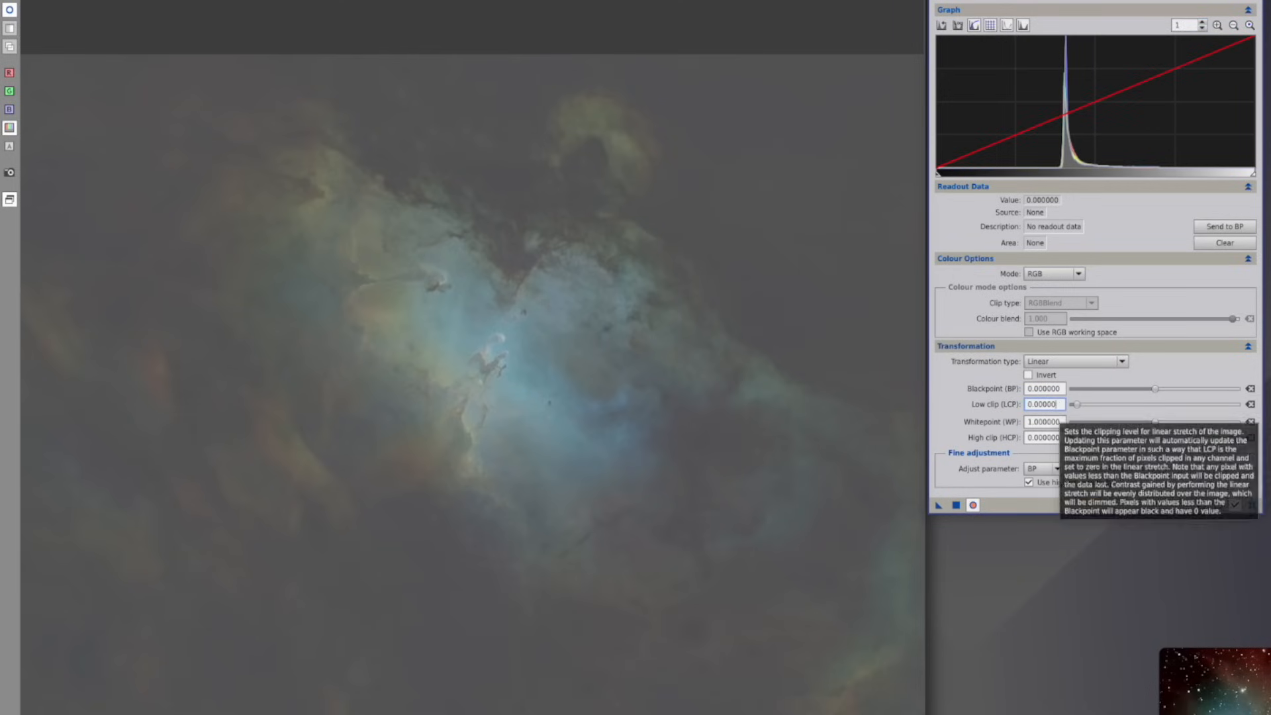
type("1")
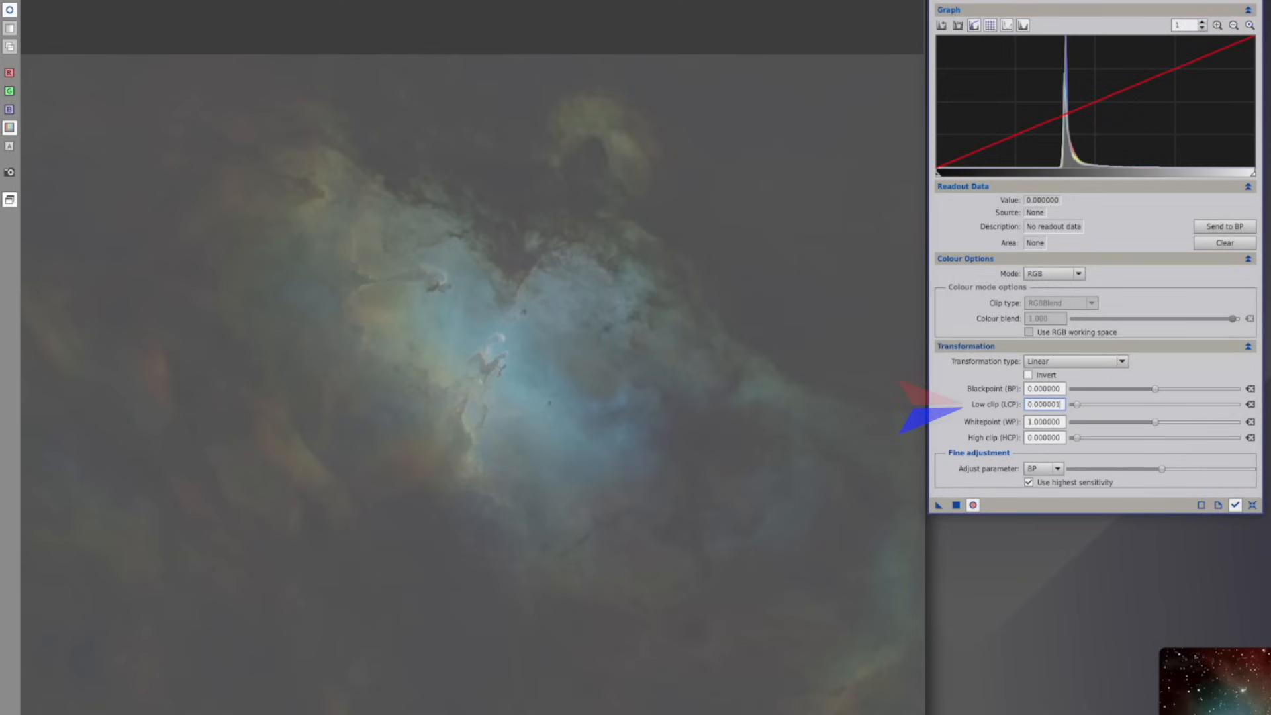
left_click(1062, 391)
left_click_drag(1184, 389, 1180, 390)
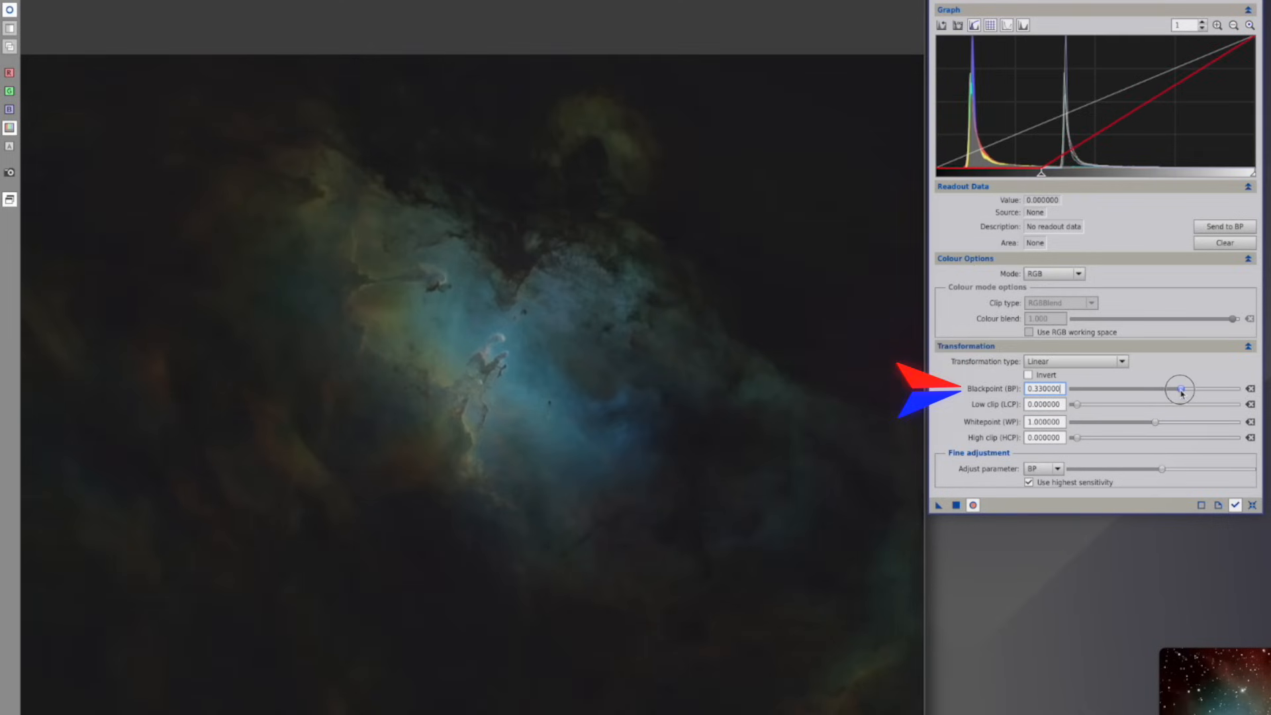
left_click(960, 507)
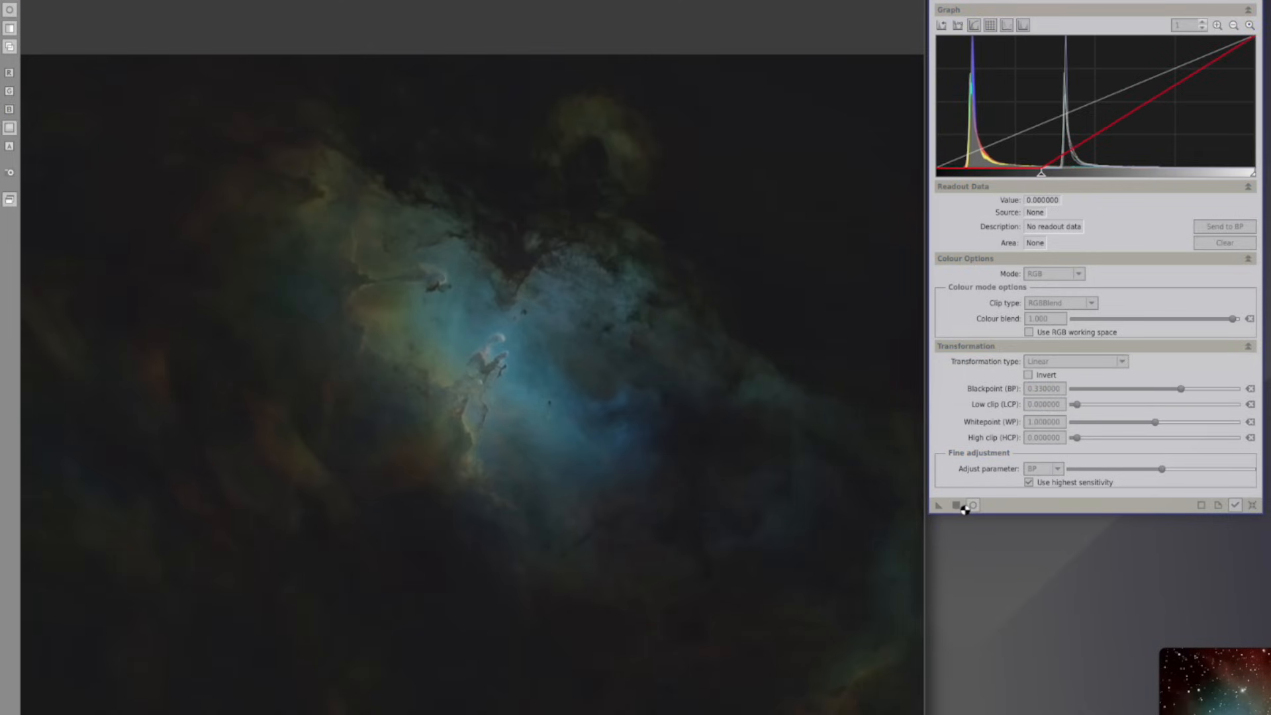
- Apply a Generalised Hyperbolic stretch to the clone with symmetry point 0.176972 from the histogram, local intensity 3.870 and stretch factor about 0.86
left_click(1076, 361)
left_click(1095, 376)
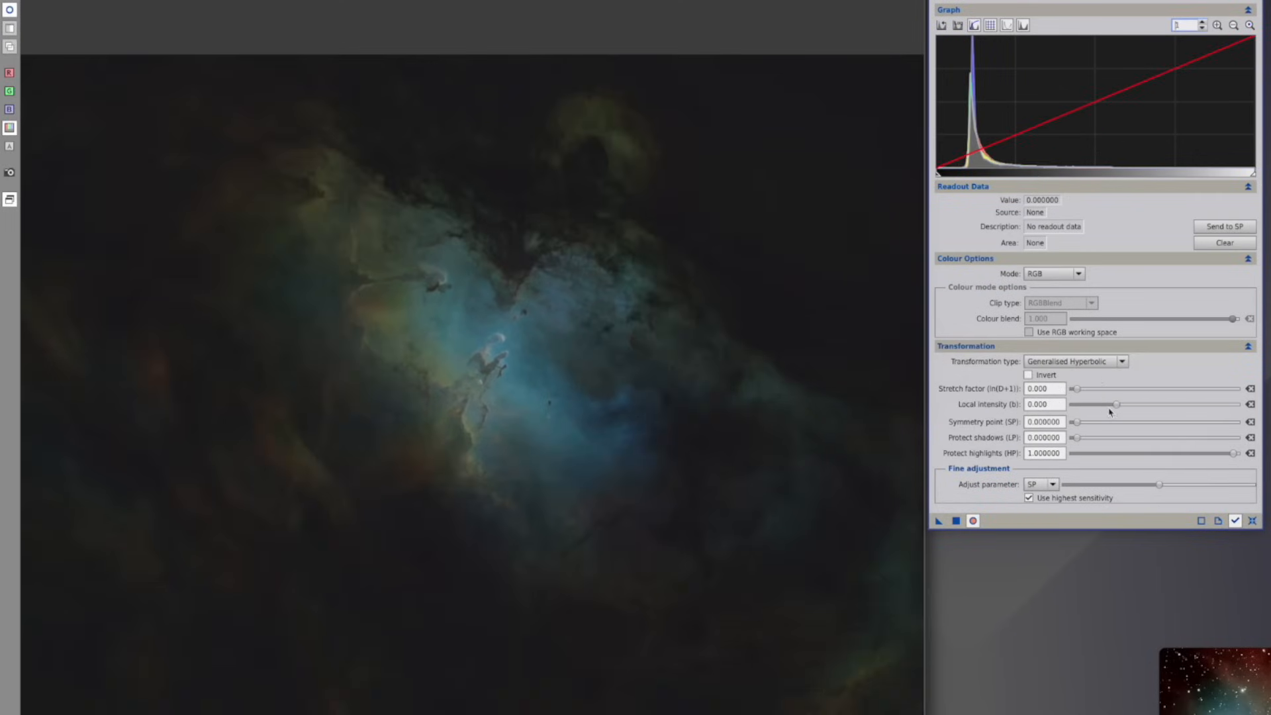
left_click(992, 131)
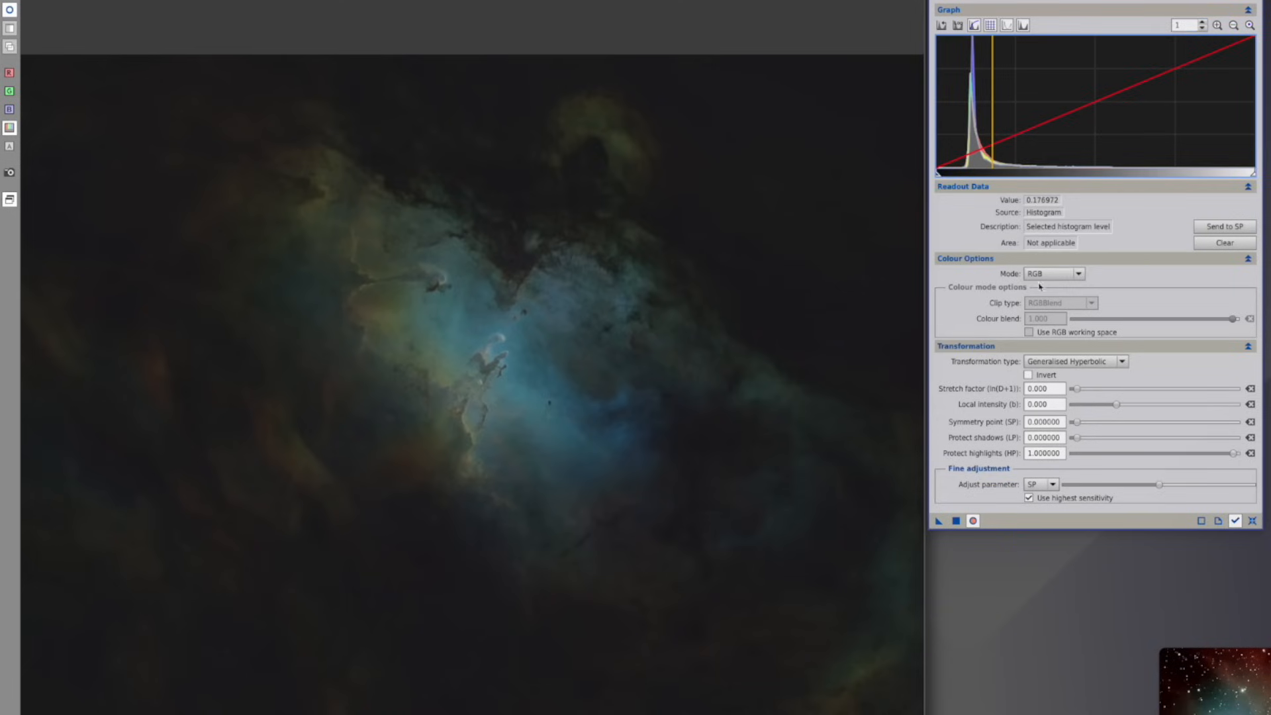
left_click(1225, 226)
left_click_drag(1116, 404, 1146, 404)
left_click_drag(1075, 388, 1088, 394)
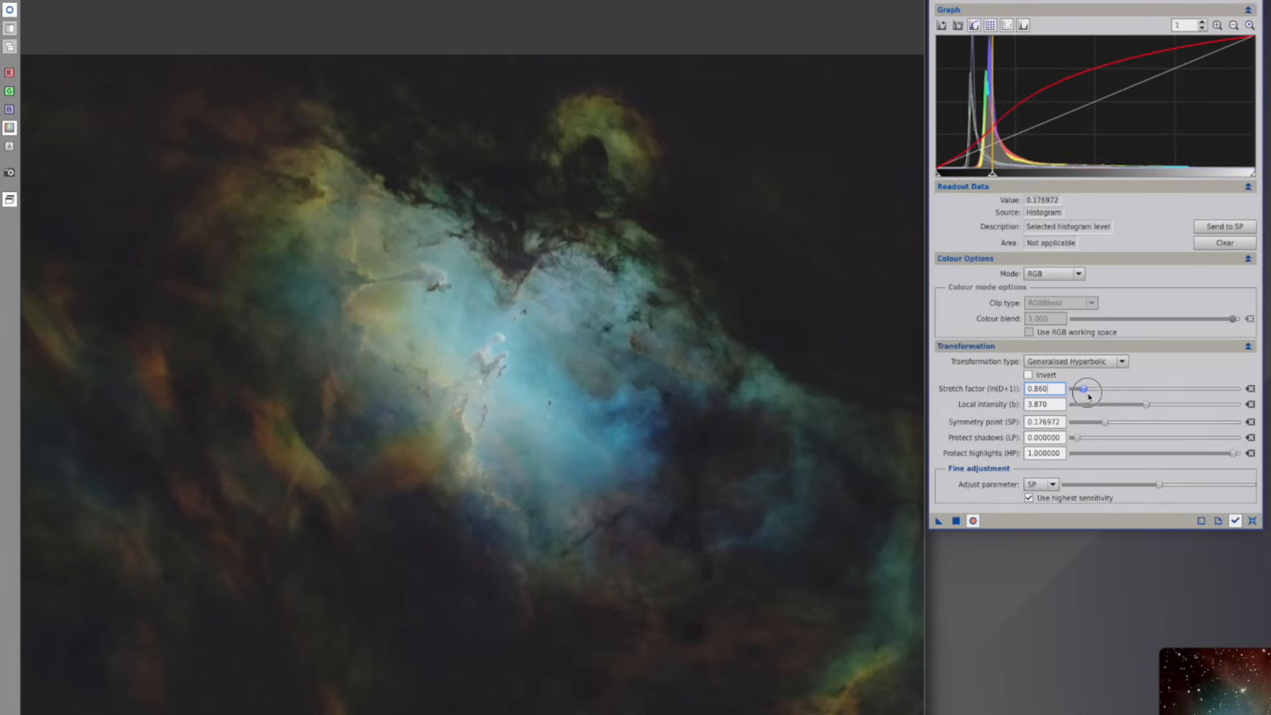
- Try another hyperbolic stretch with symmetry point 0.225092 sampled from the image, local intensity 1.170, stretch factor 0.860 and highlight protection 0.450
left_click(358, 447)
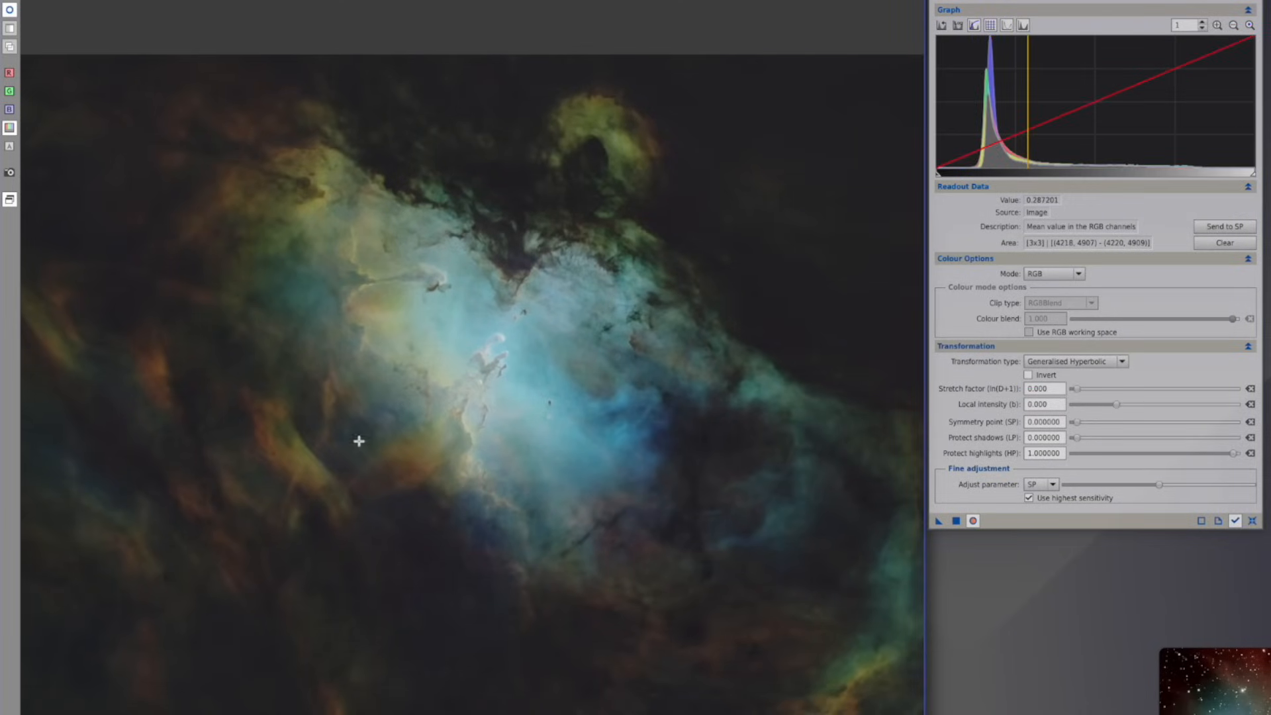
left_click(470, 555)
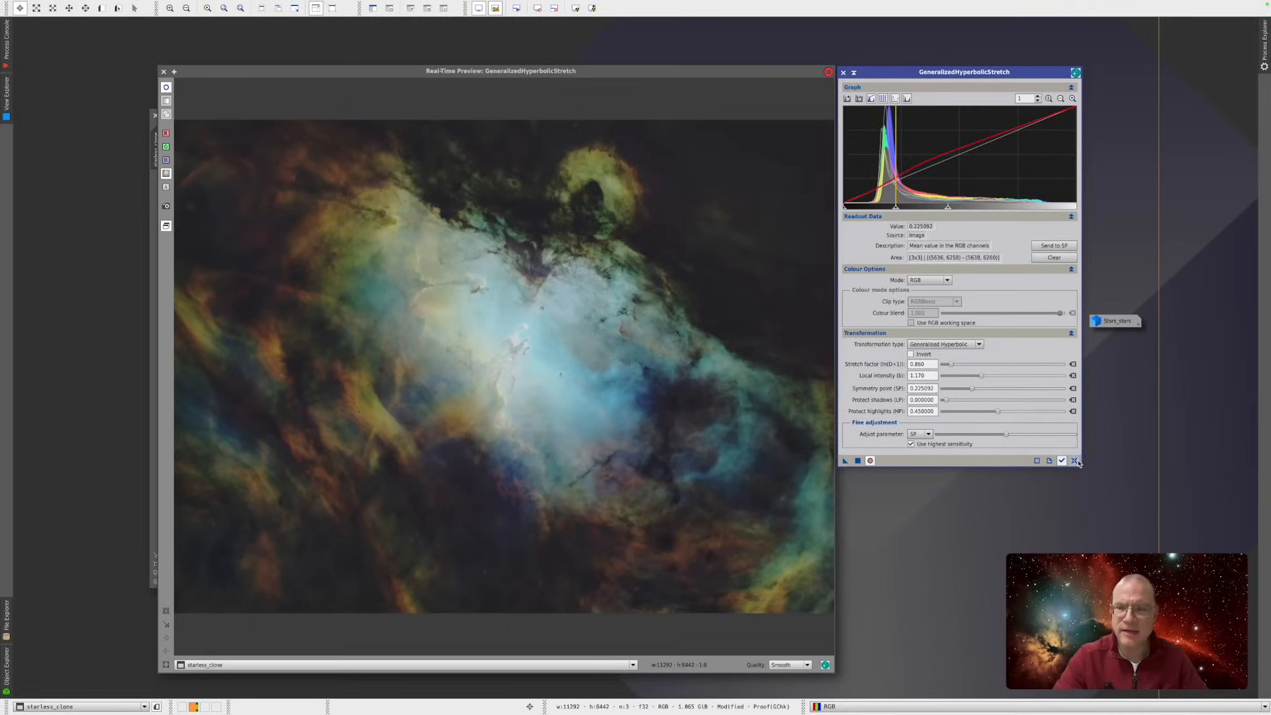
left_click(1075, 460)
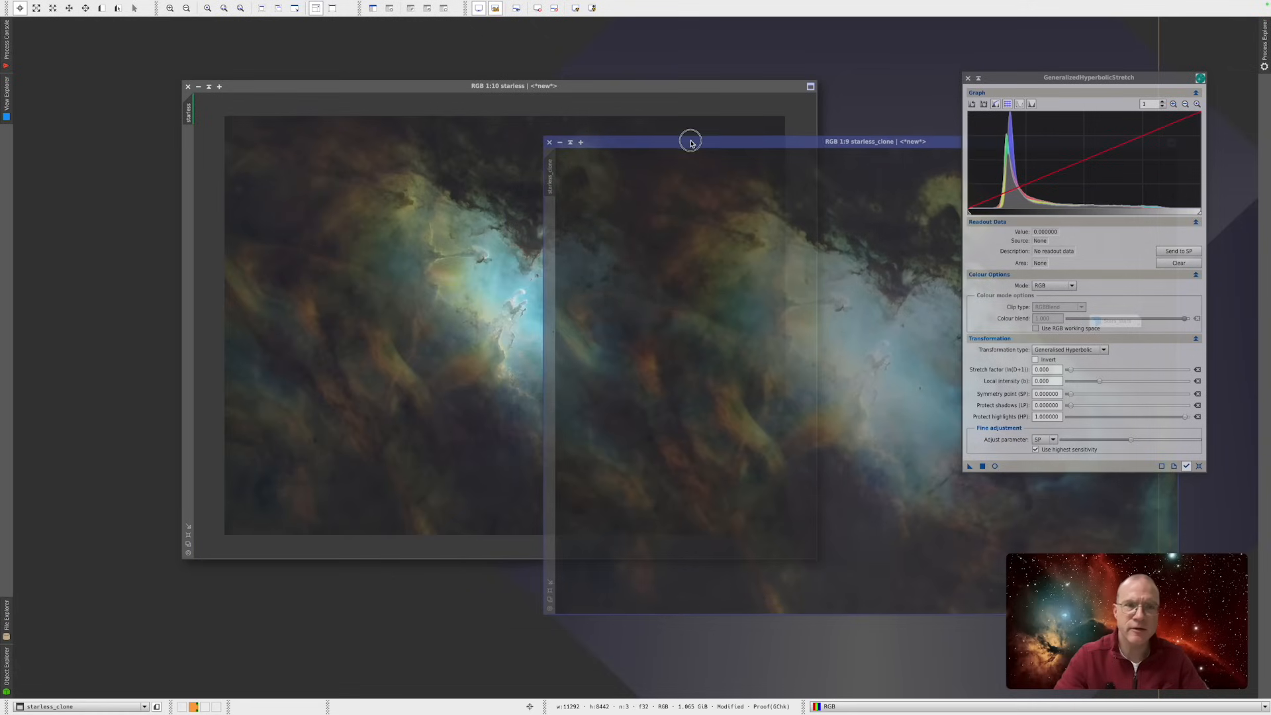
- Compare the starless image and its stretched clone side by side, and iconize the clone near the stars image icon
left_click(643, 86)
left_click_drag(642, 87, 475, 121)
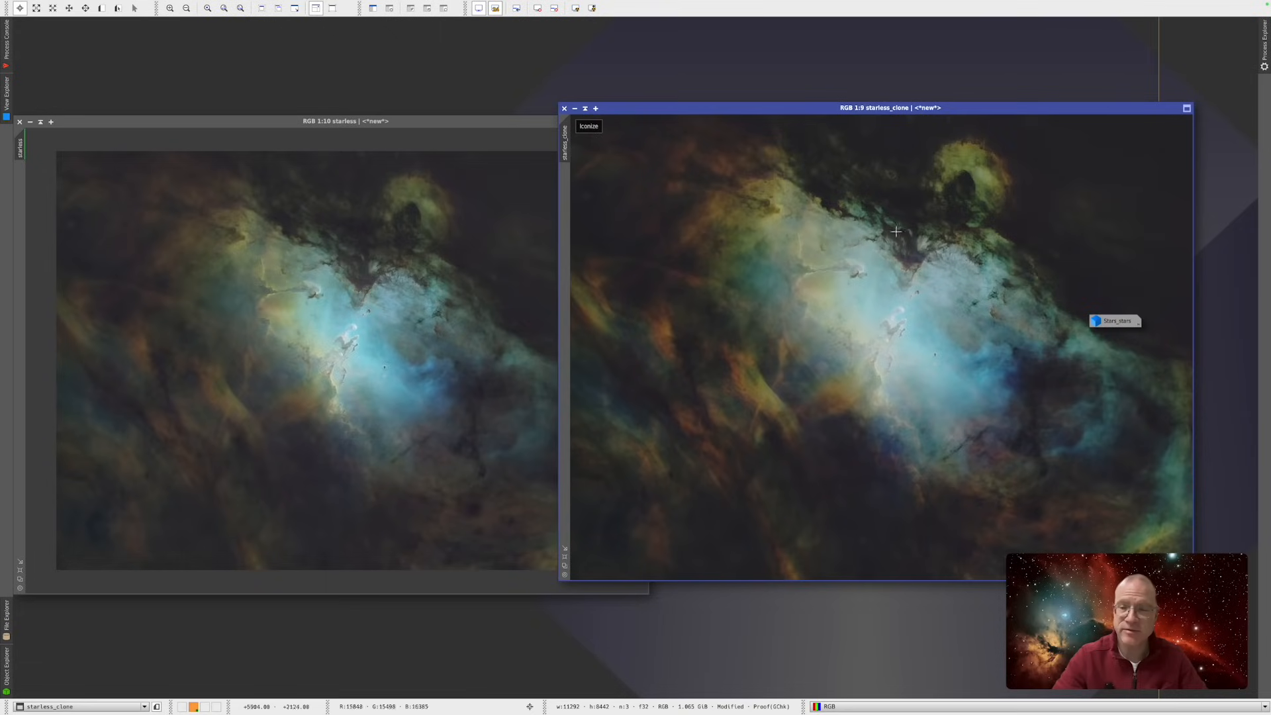
left_click(574, 110)
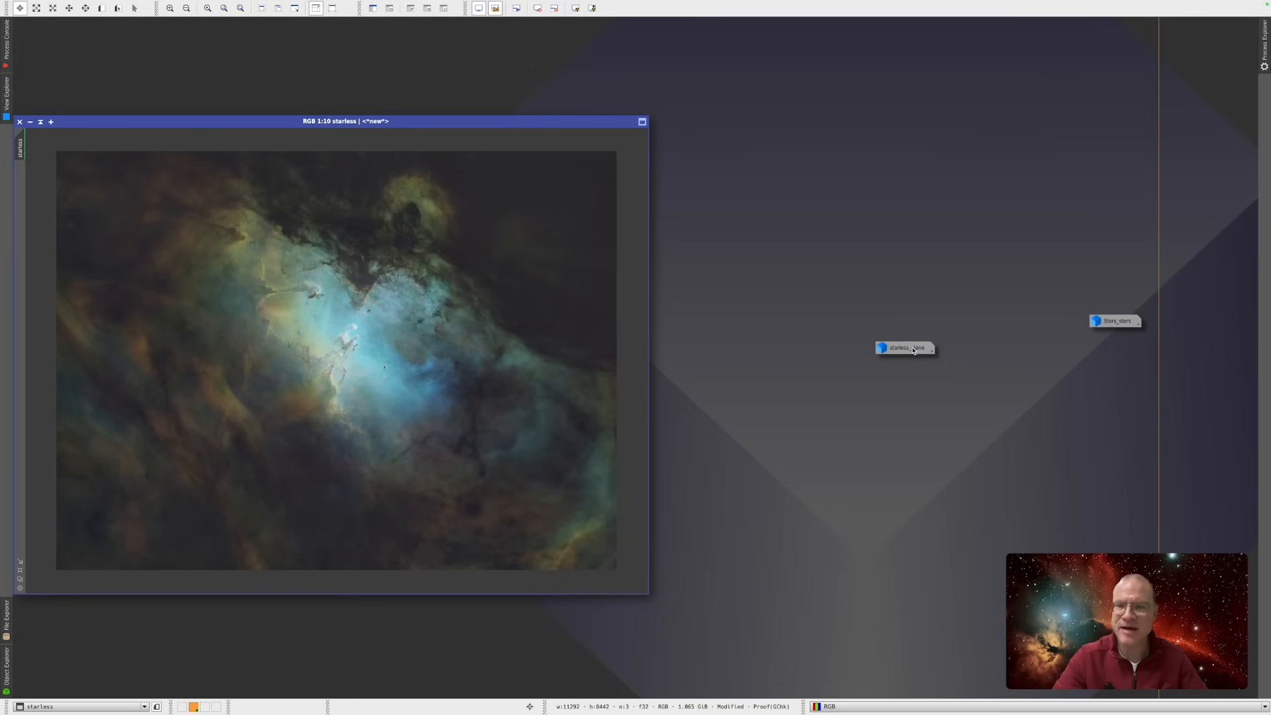
left_click_drag(914, 351, 1141, 367)
left_click_drag(275, 122, 370, 93)
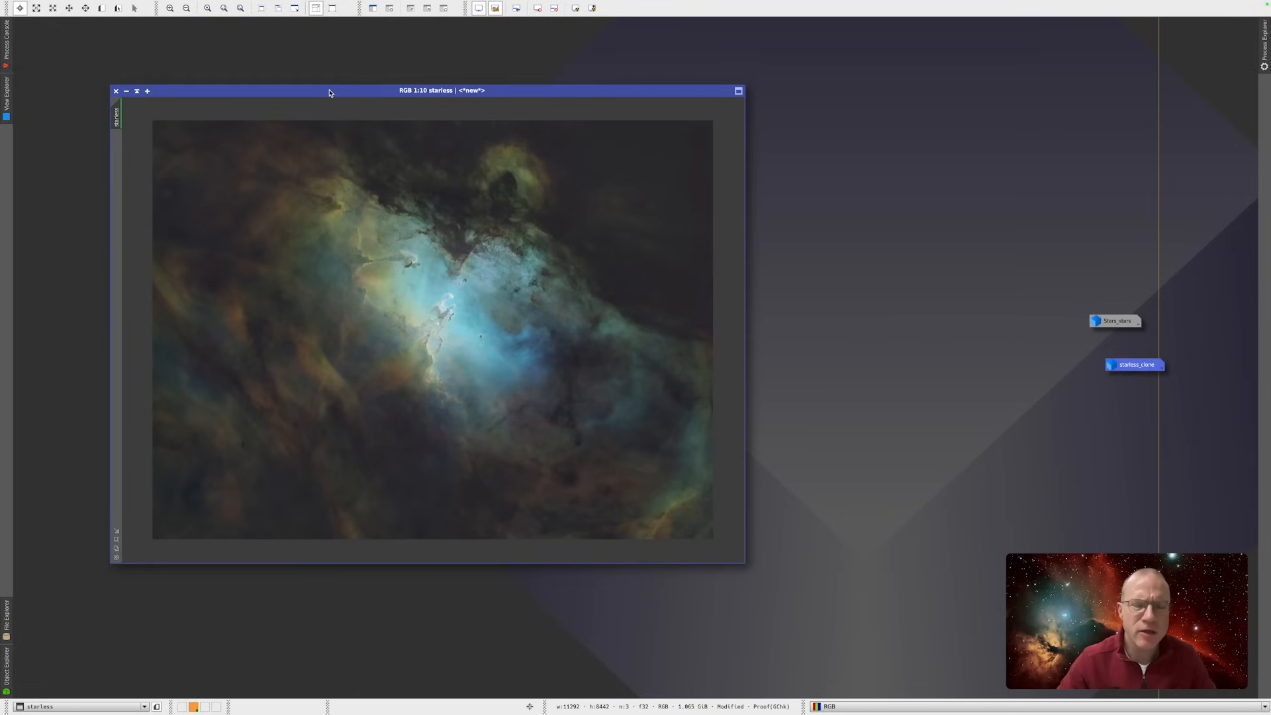
- Transfer the starless image's ScreenTransferFunction stretch to HistogramTransformation and apply it permanently to the image
left_click(237, 5)
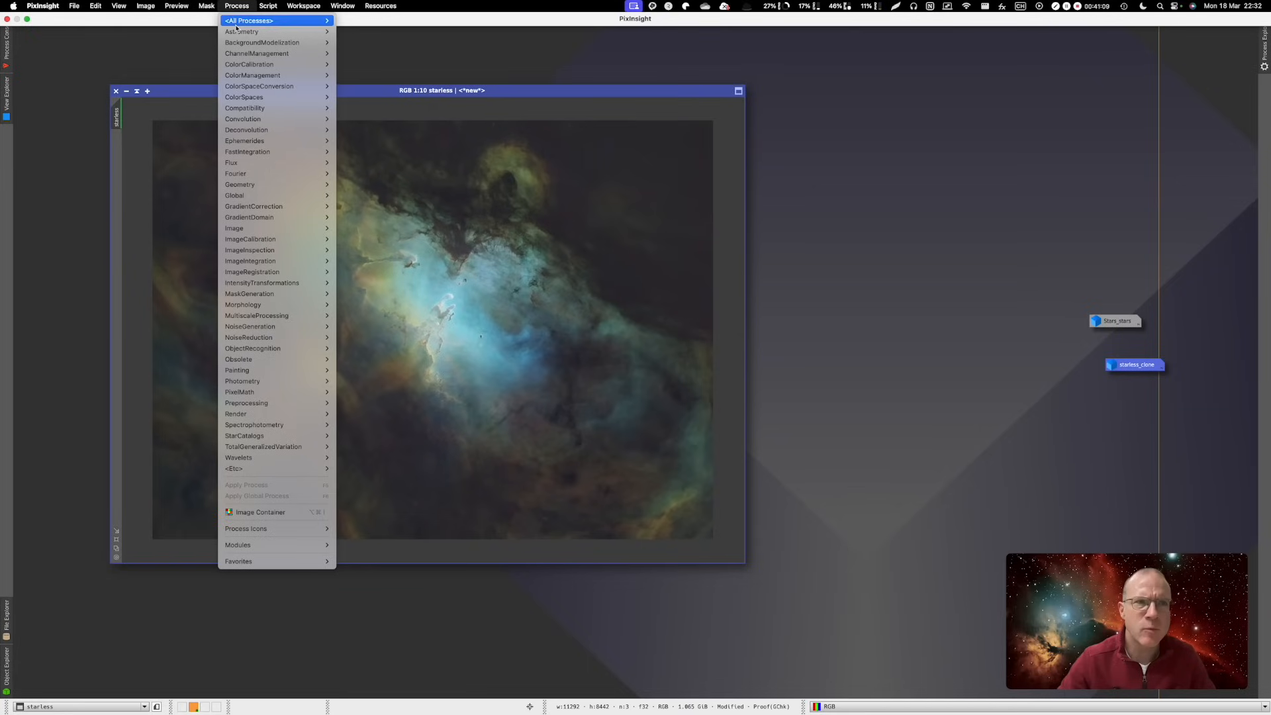
mouse_move(265, 21)
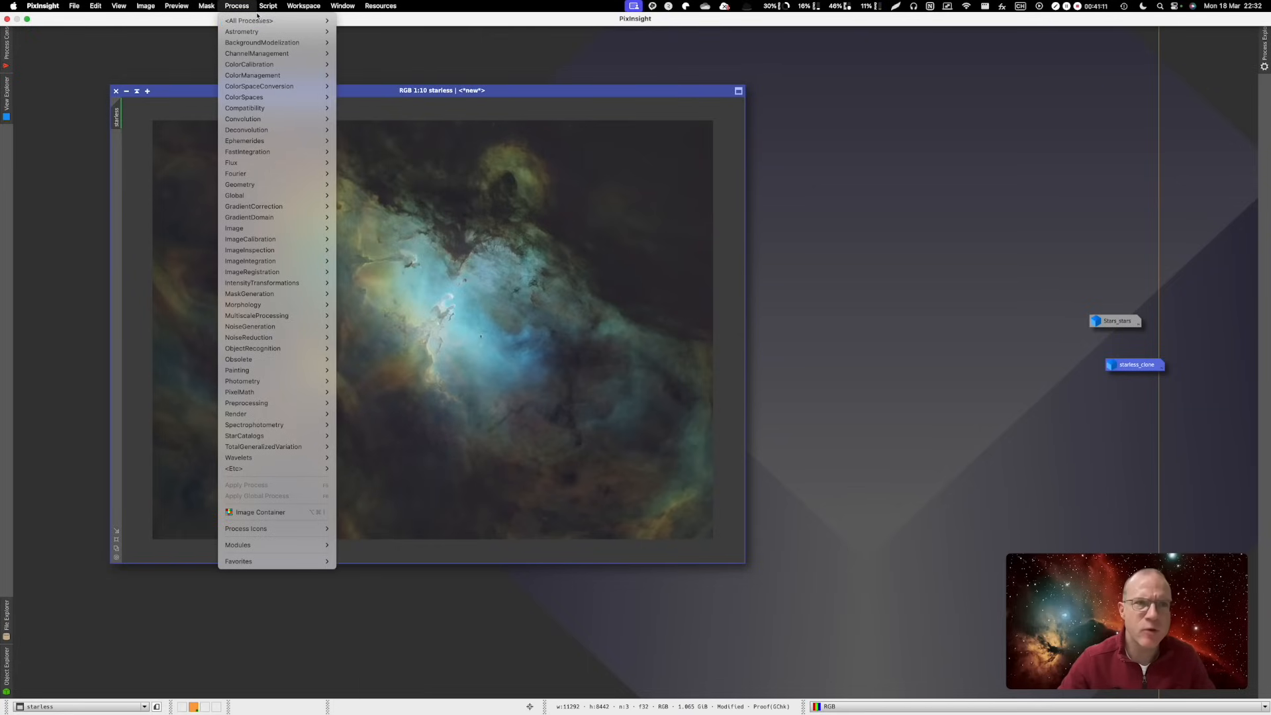
key("ctrl+F12")
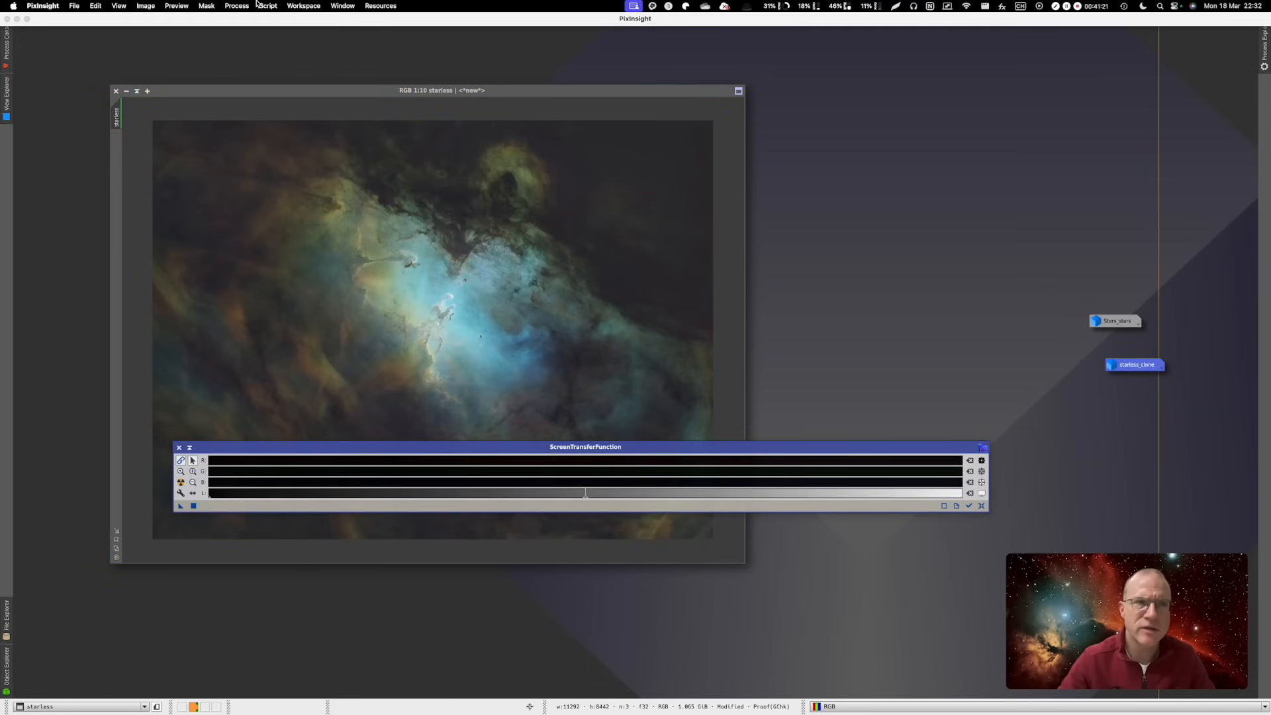
left_click(236, 6)
mouse_move(245, 22)
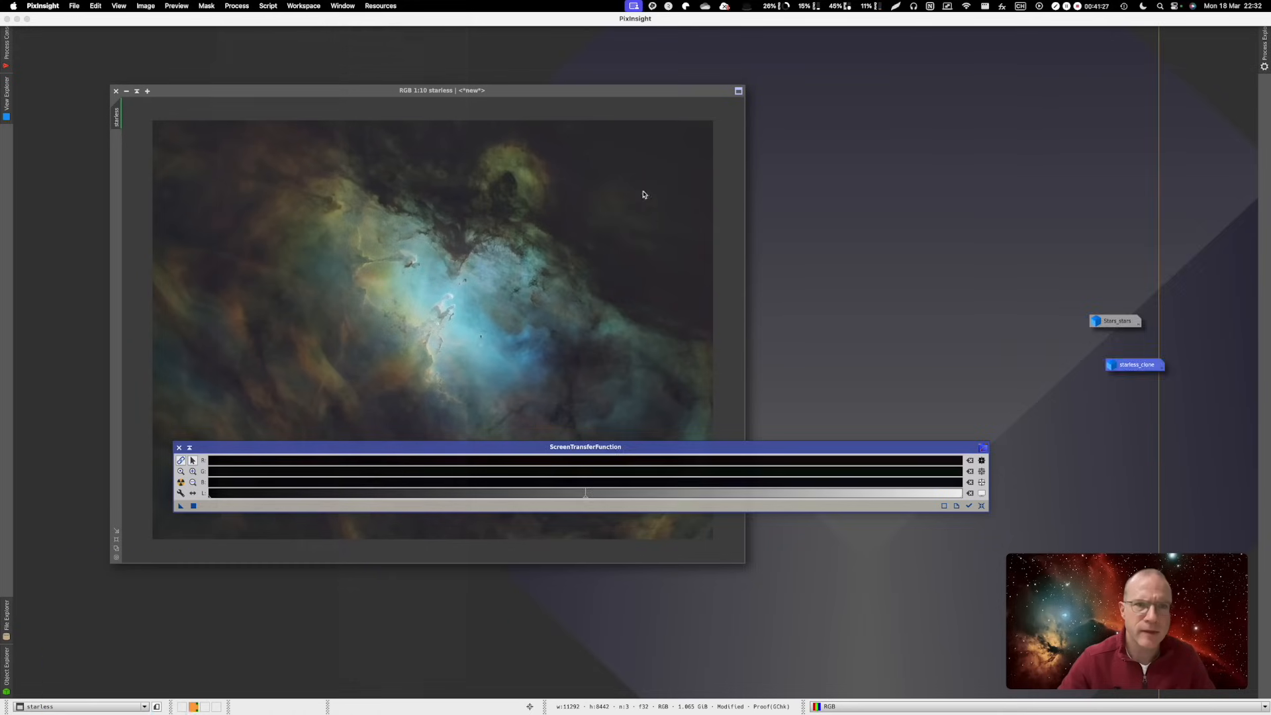
left_click_drag(1025, 63, 828, 61)
left_click(193, 506)
left_click_drag(811, 396, 863, 406)
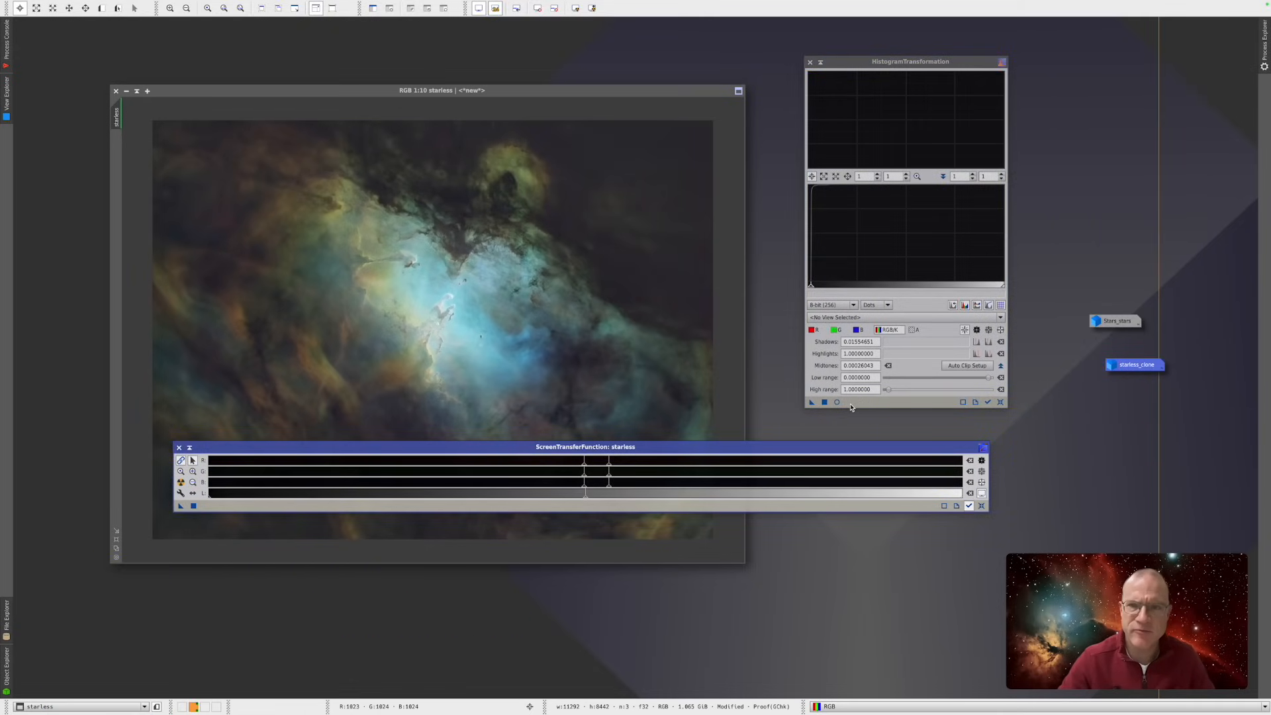
left_click_drag(812, 403, 532, 345)
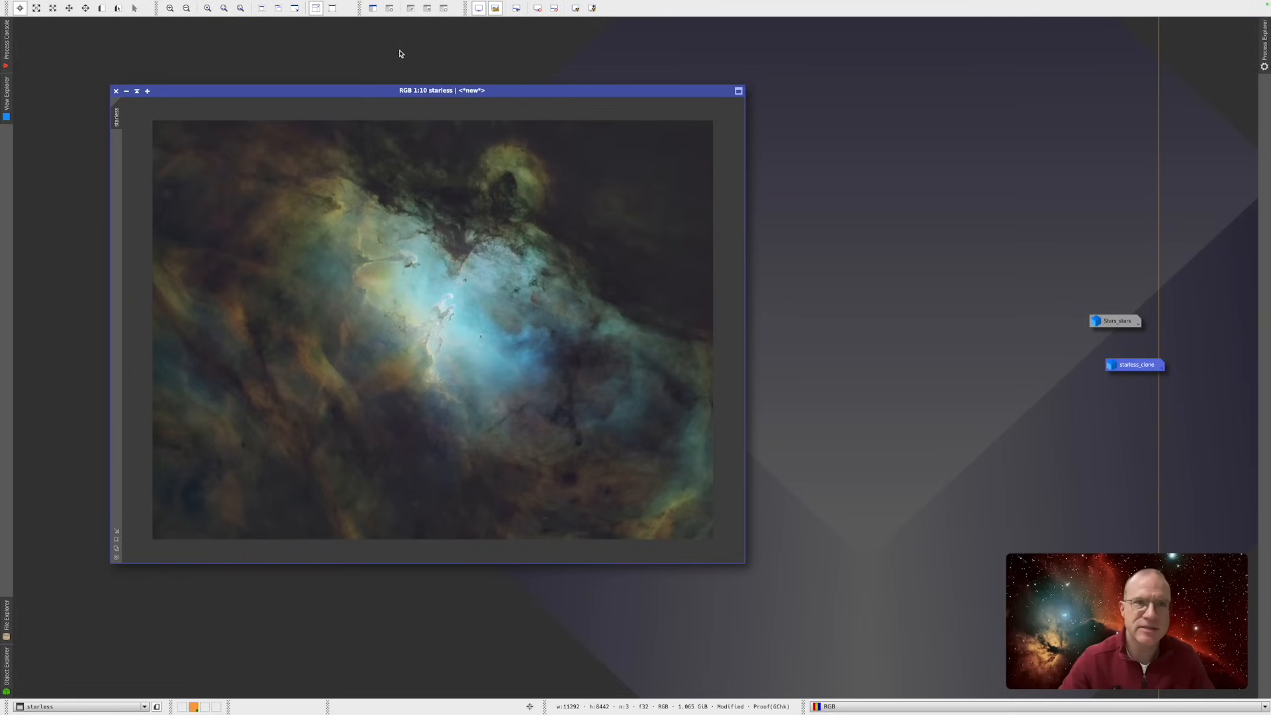
- Open GeneralizedHyperbolicStretch for the starless image, show its histogram on a logarithmic scale, and start the real-time preview
mouse_move(328, 5)
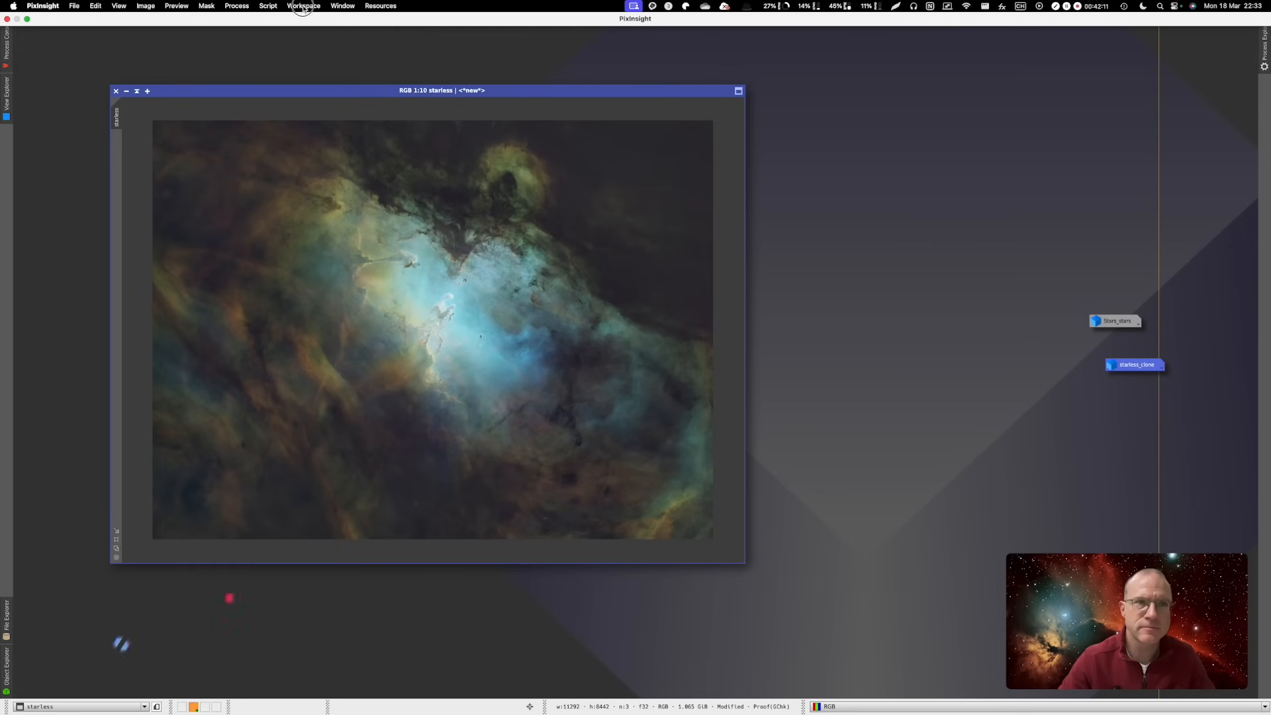
left_click(236, 5)
mouse_move(299, 22)
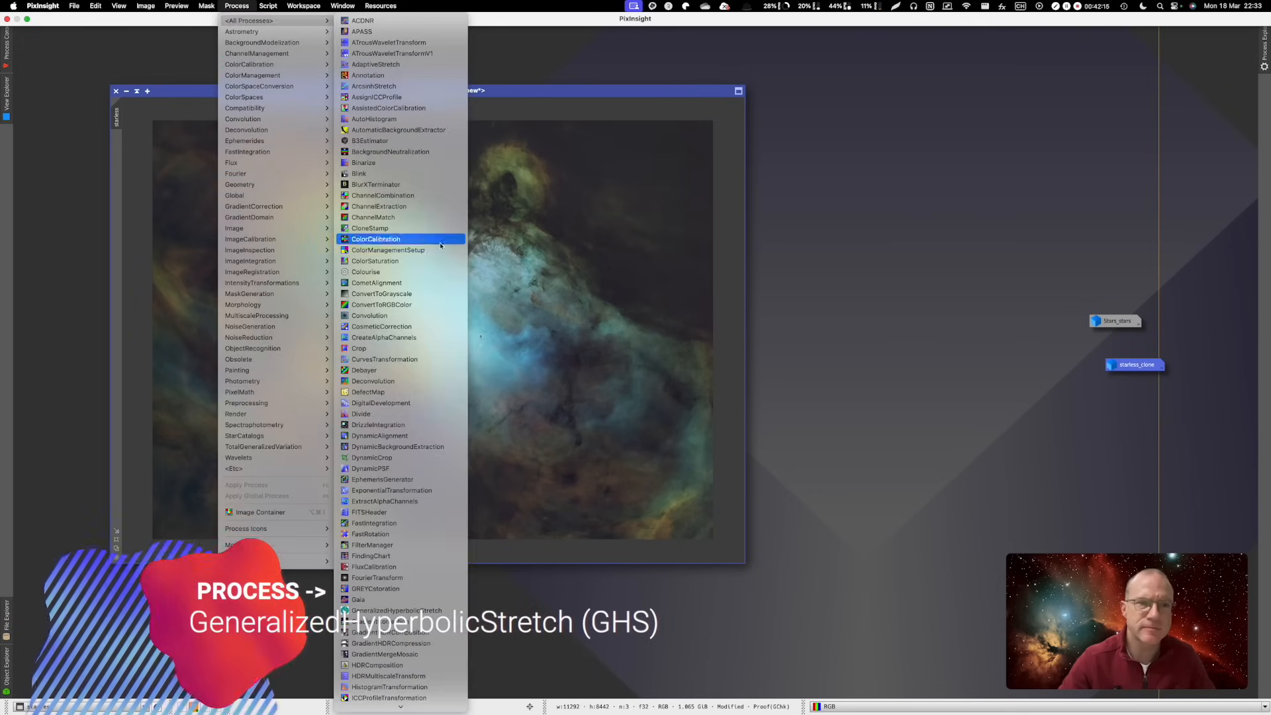
left_click(396, 241)
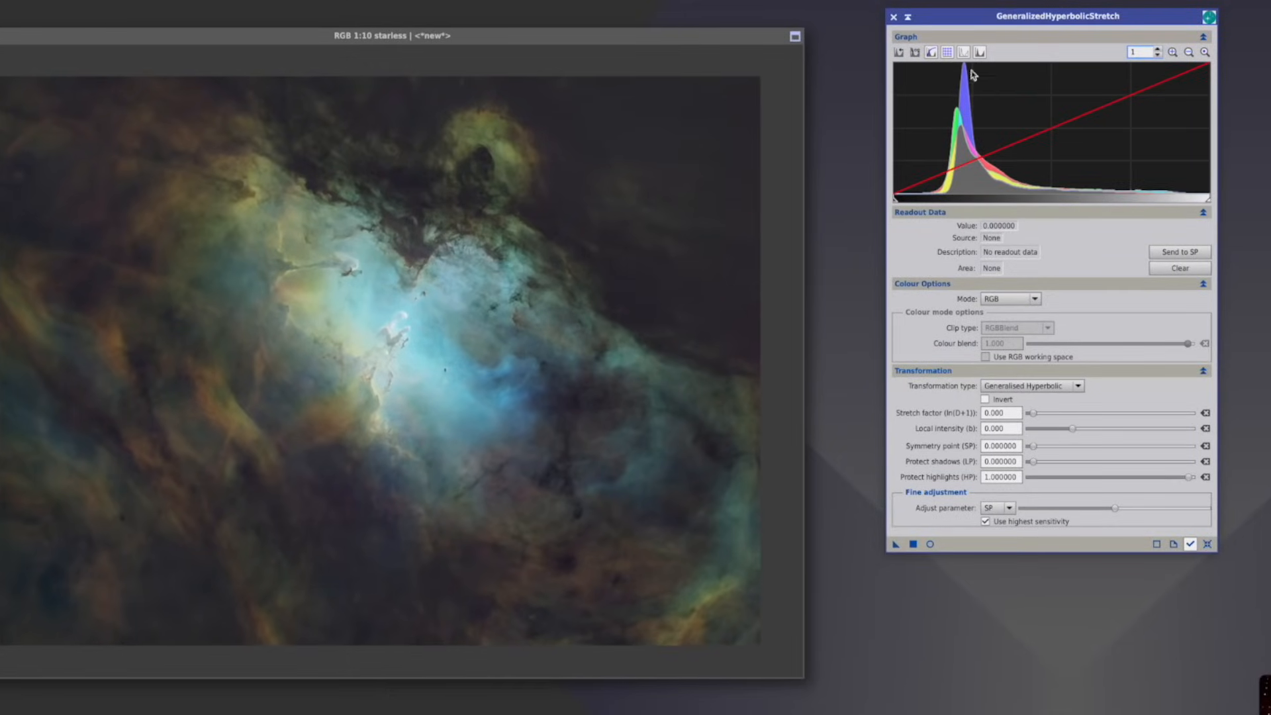
left_click(918, 54)
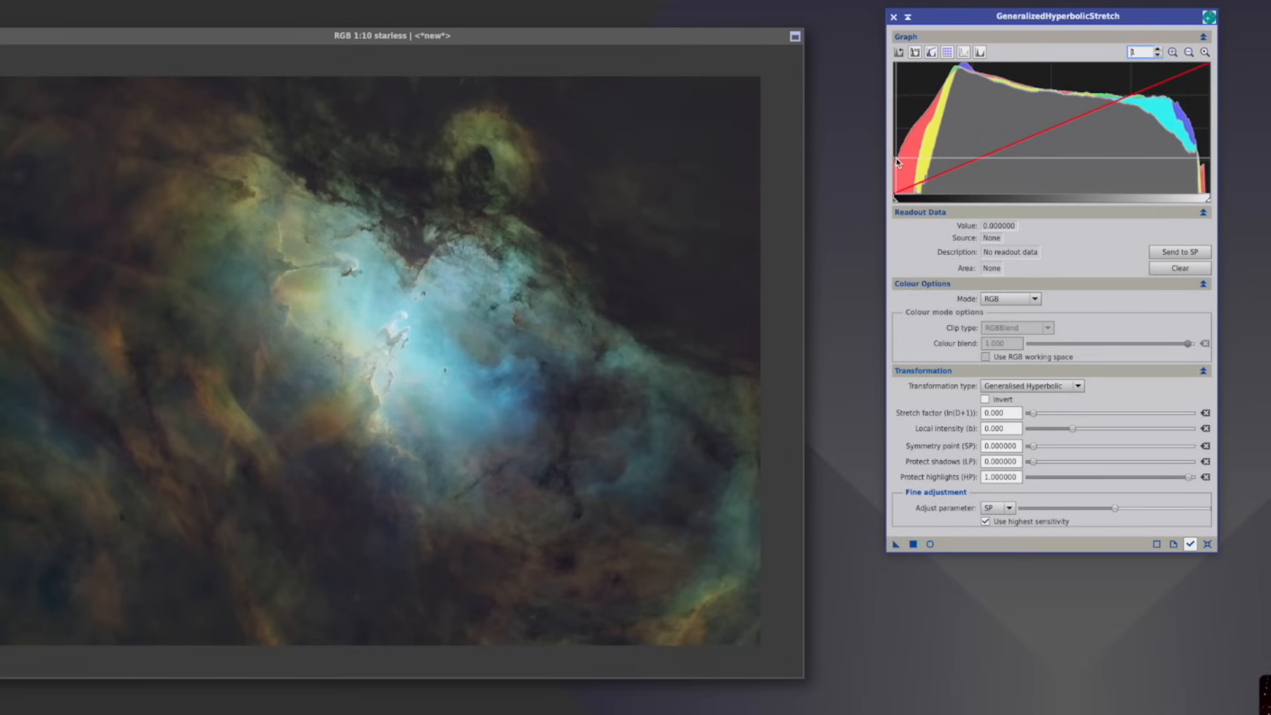
mouse_move(897, 163)
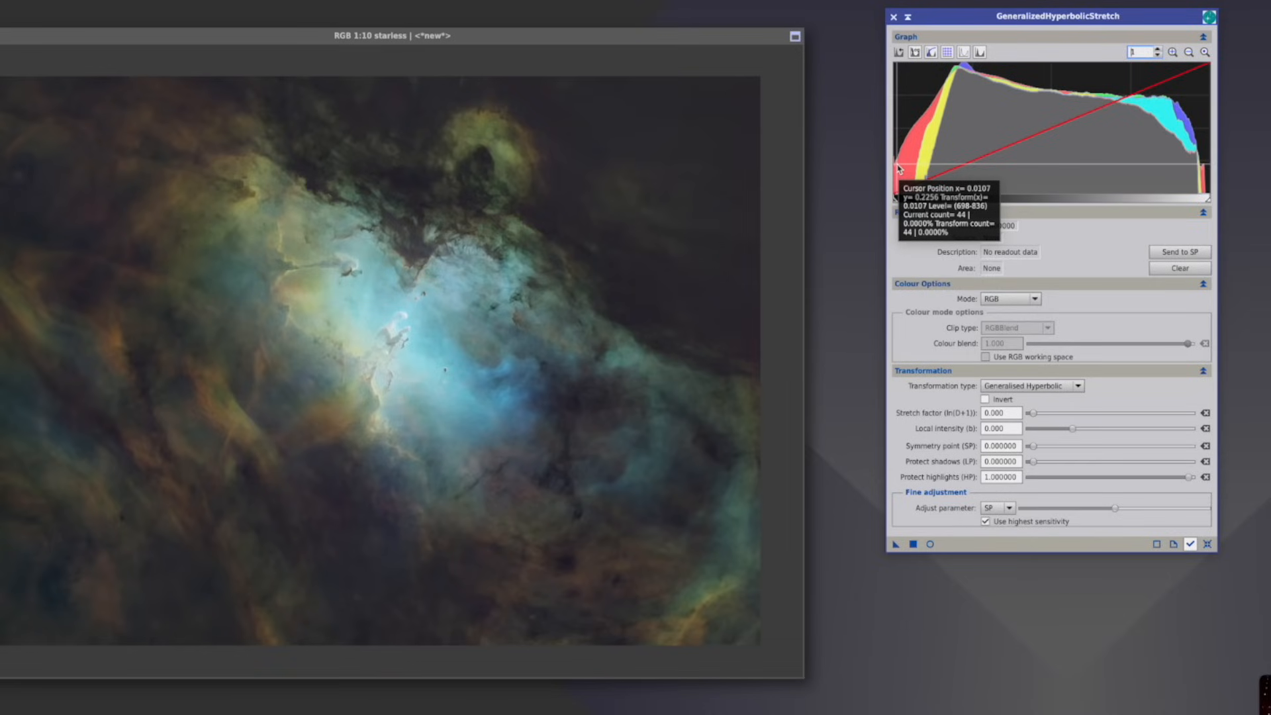
left_click(930, 544)
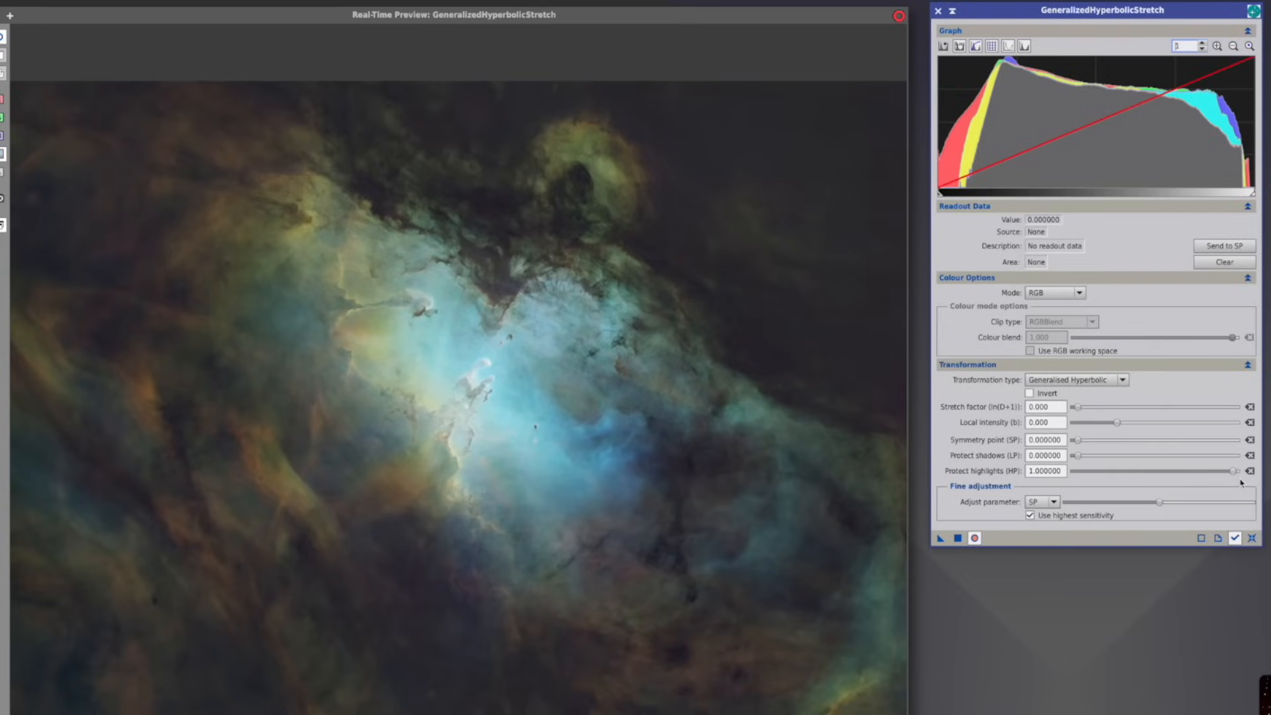
- Set the symmetry point and highlight protection to 0.750533 from the histogram's bright end, with stretch factor 0.600
mouse_move(1234, 474)
left_mouse_down()
mouse_move(1129, 471)
mouse_move(1145, 474)
left_mouse_up()
left_click(1175, 155)
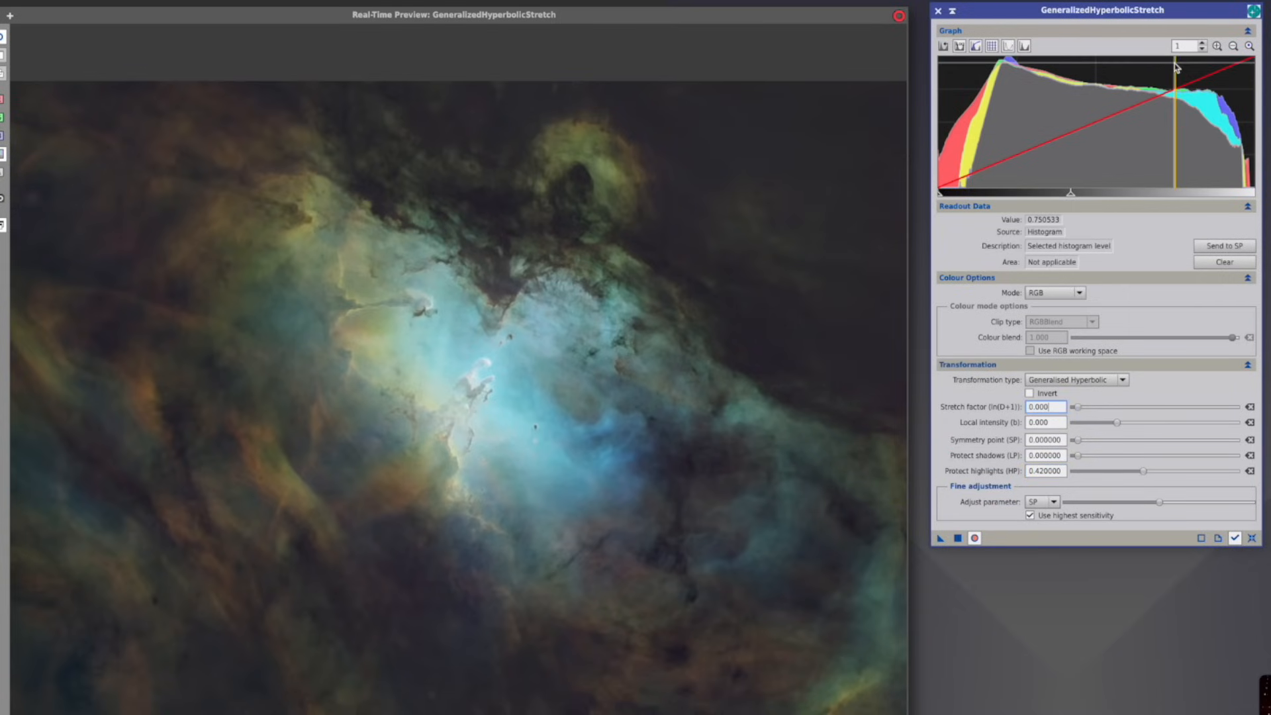
left_click(1212, 247)
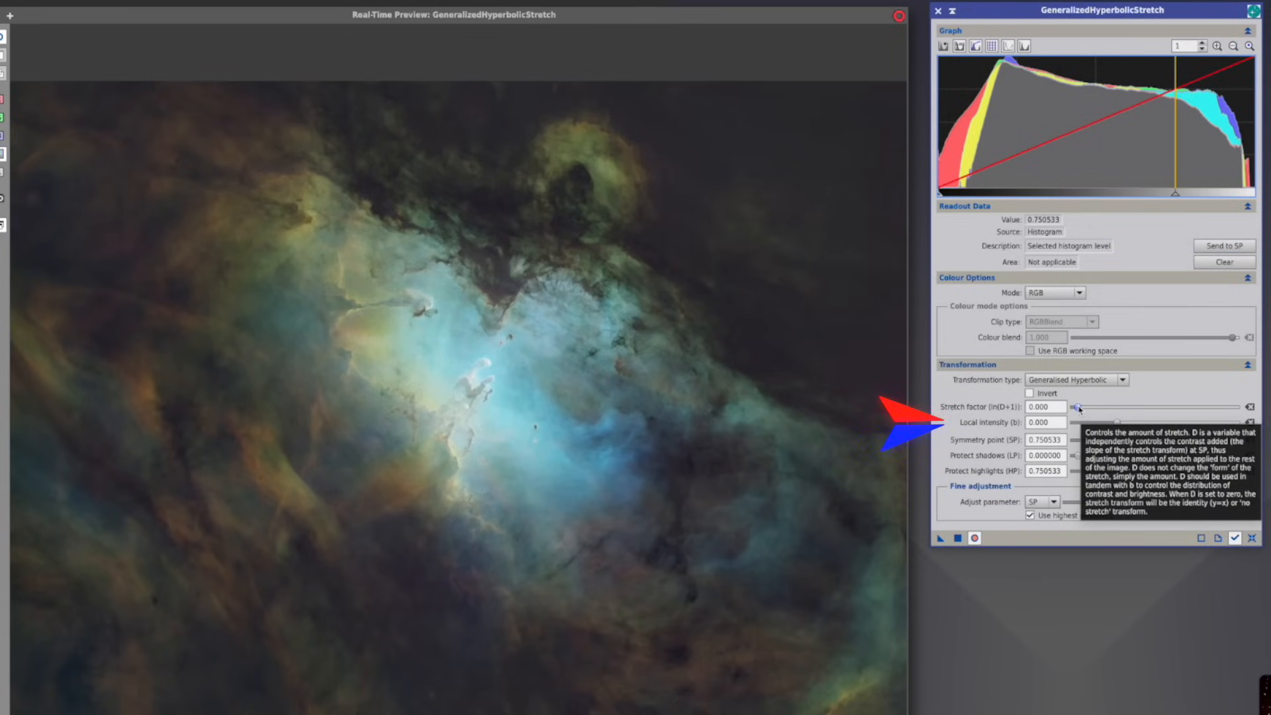
left_click_drag(1078, 408, 1084, 409)
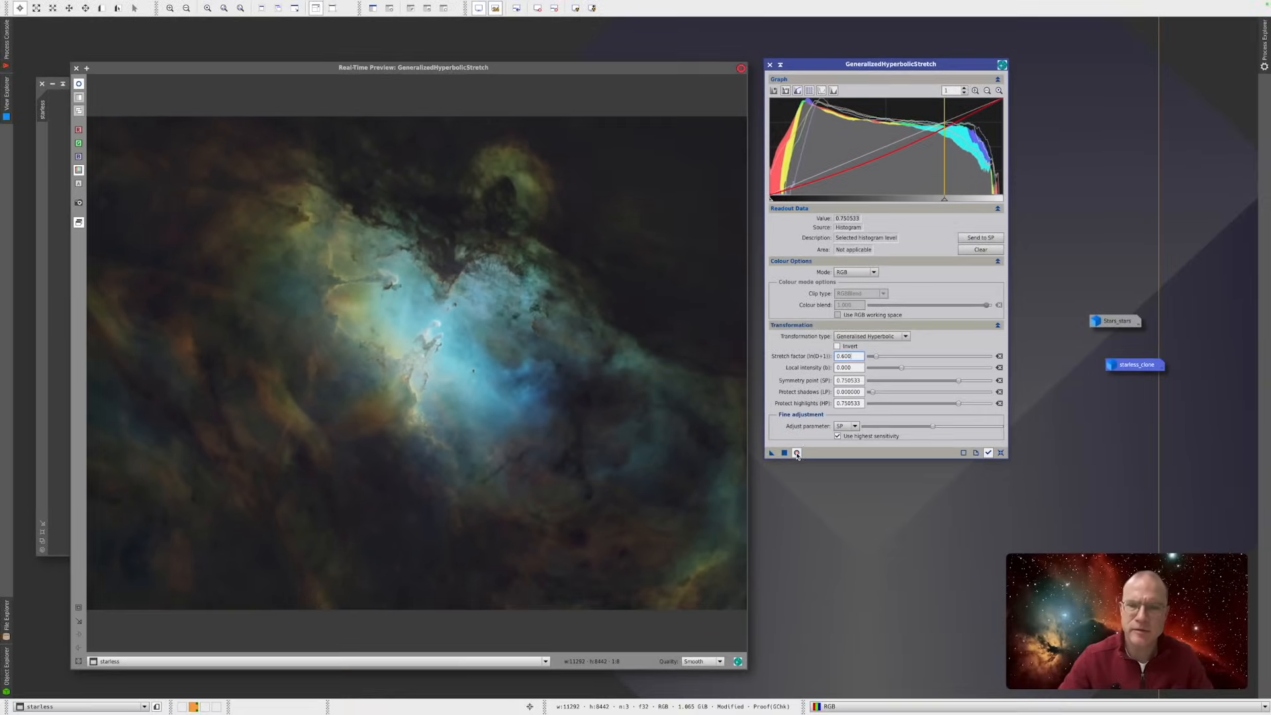
- Compare the starless image with and without the previewed stretch, apply the stretch, and reset the parameters
left_click(975, 538)
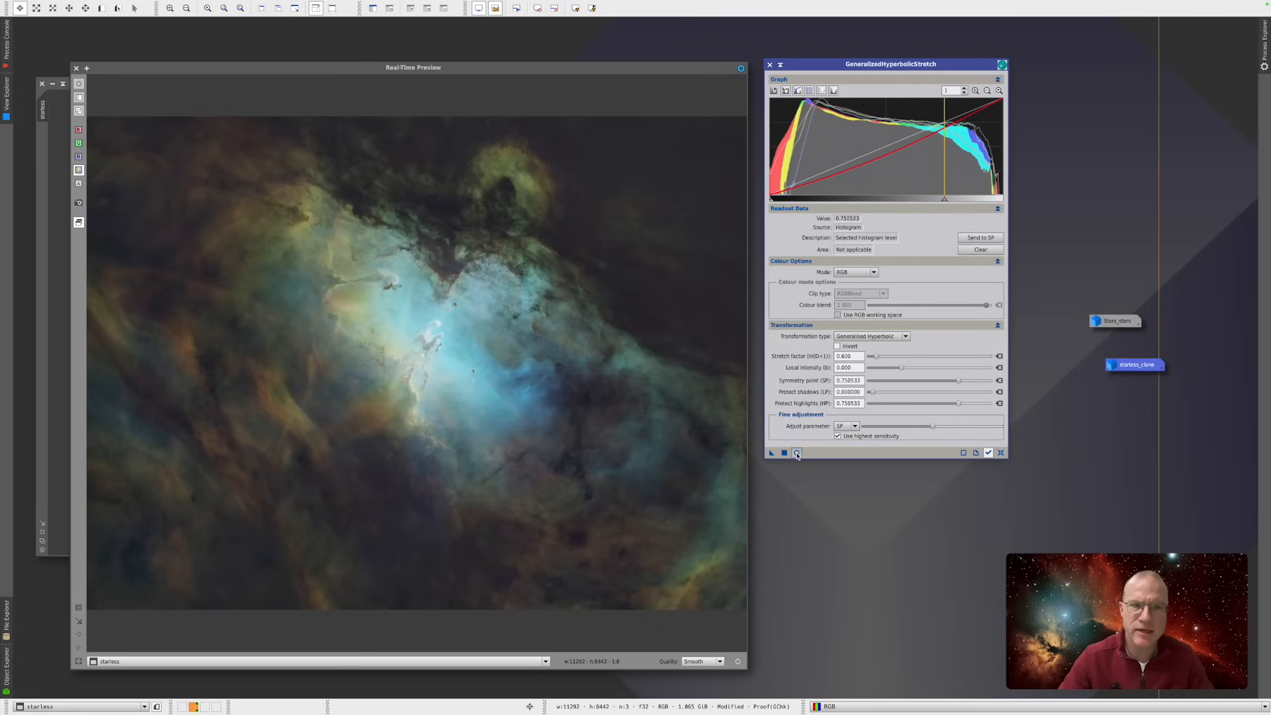
left_click(797, 453)
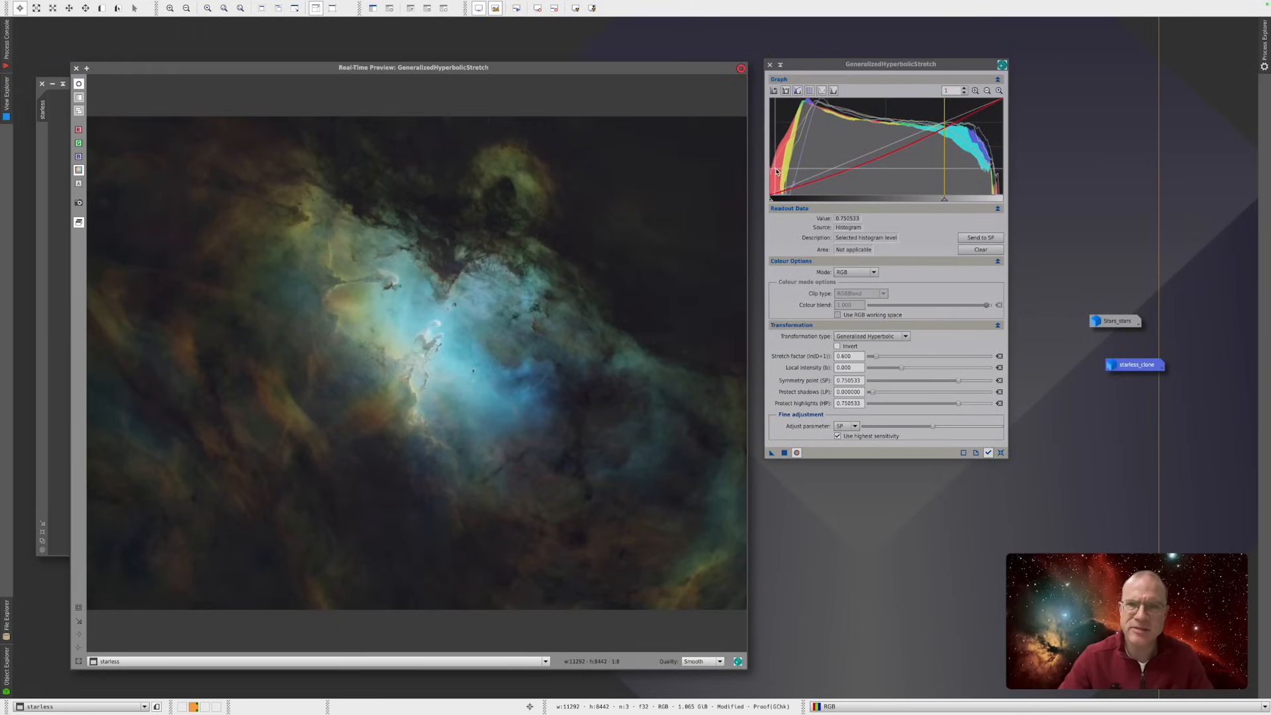
mouse_move(773, 174)
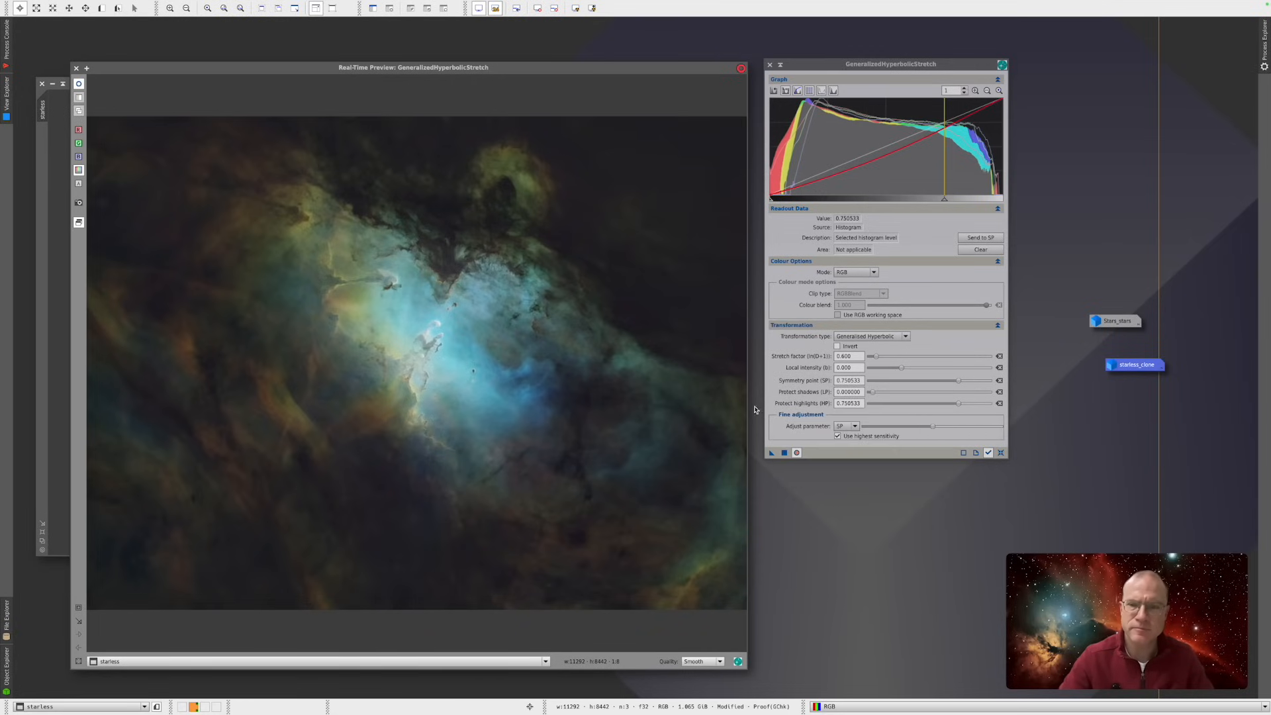
left_click(784, 453)
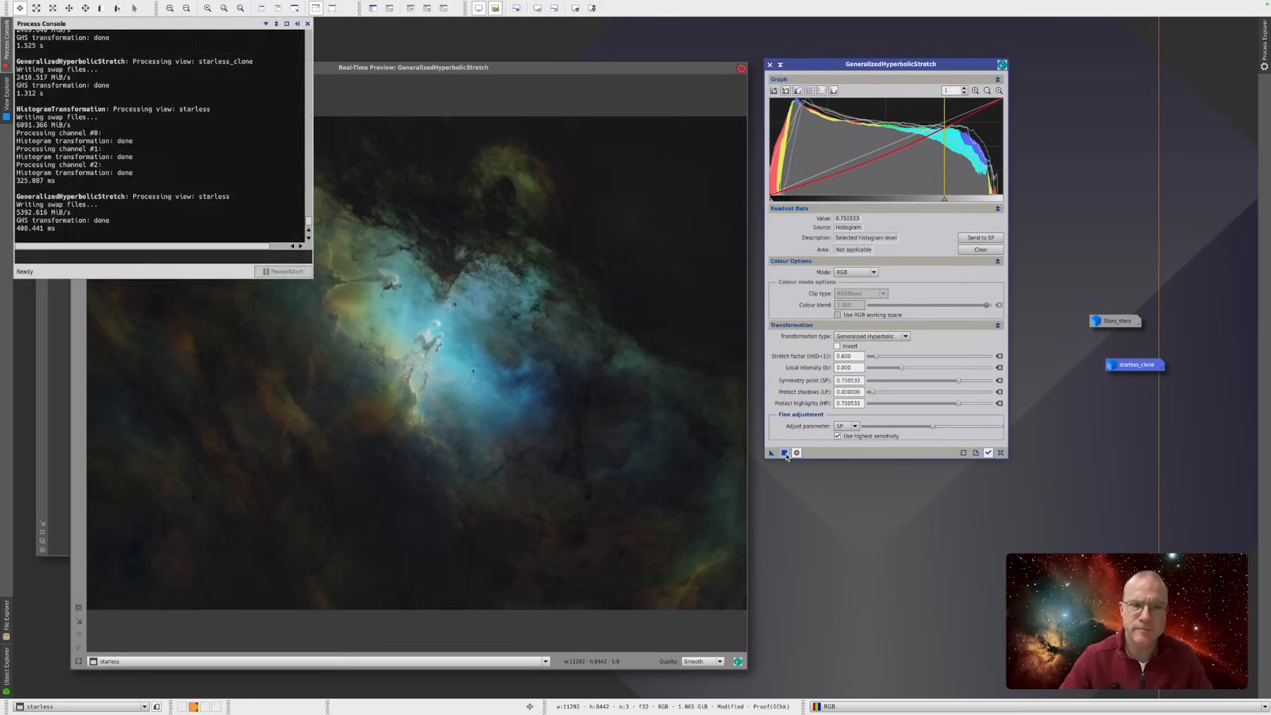
left_click(1001, 453)
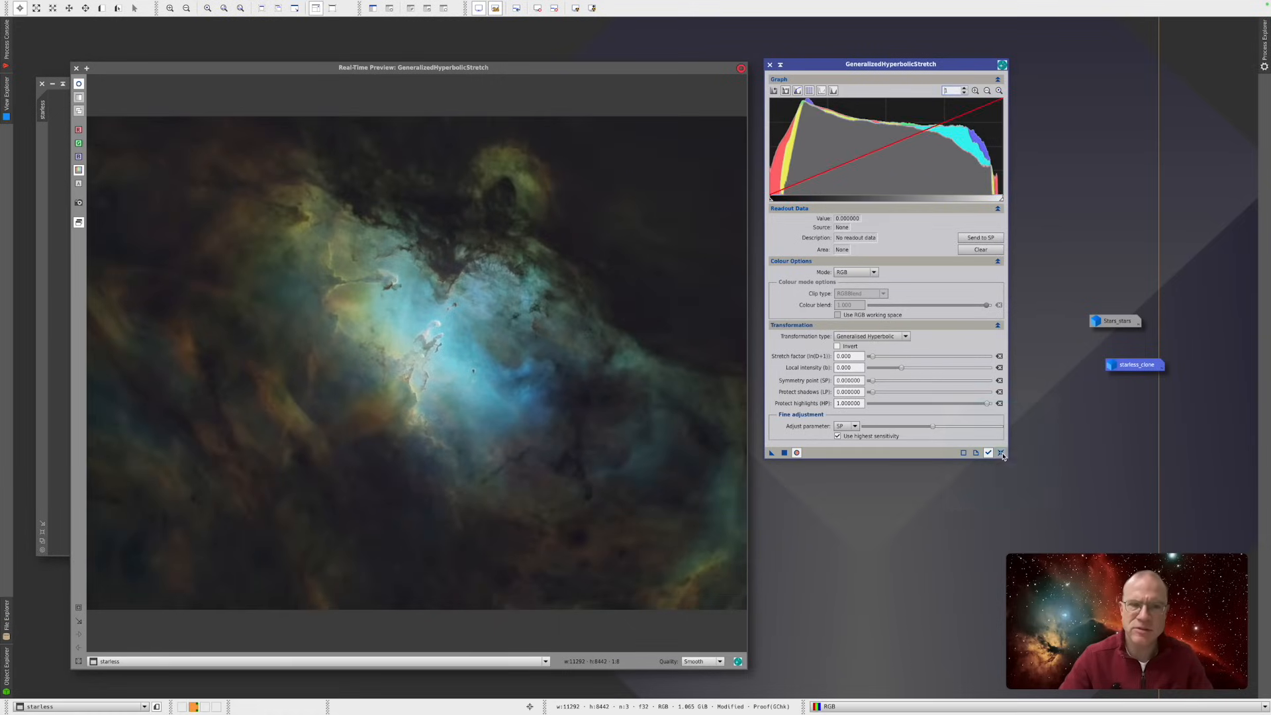
- Close GeneralizedHyperbolicStretch, open NarrowbandNormalization, and start its real-time preview on the starless image
left_click(770, 64)
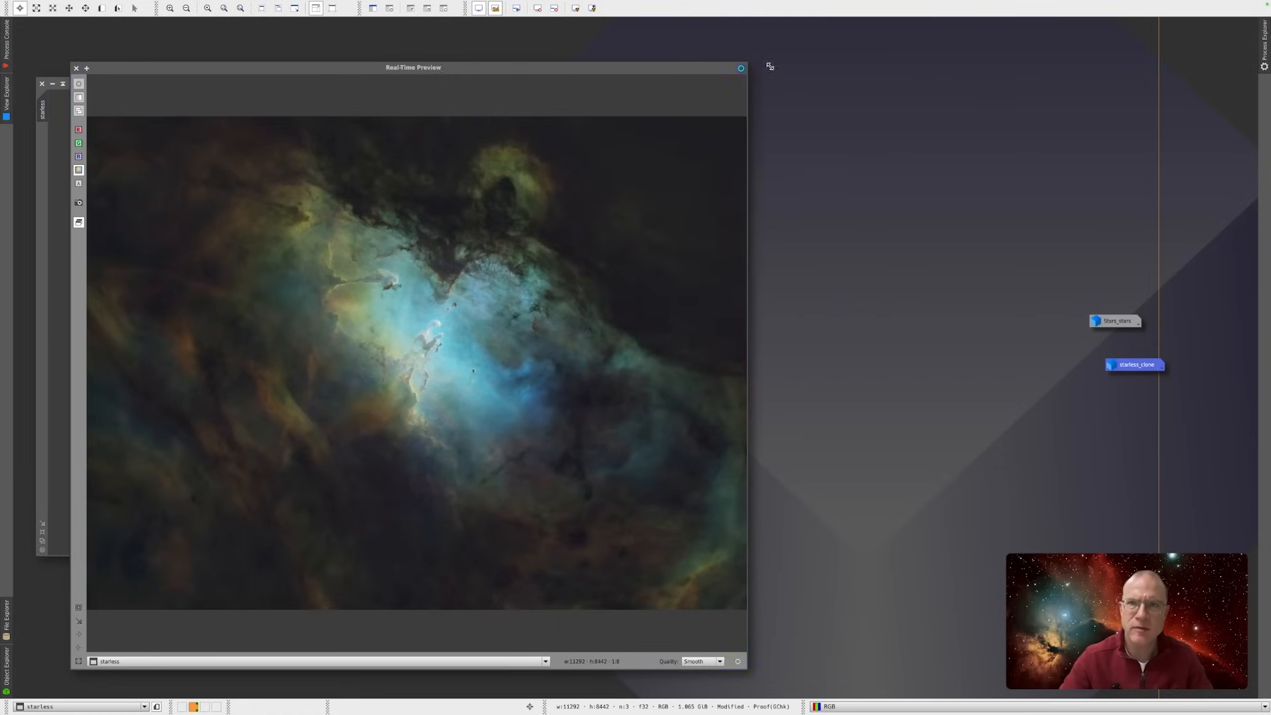
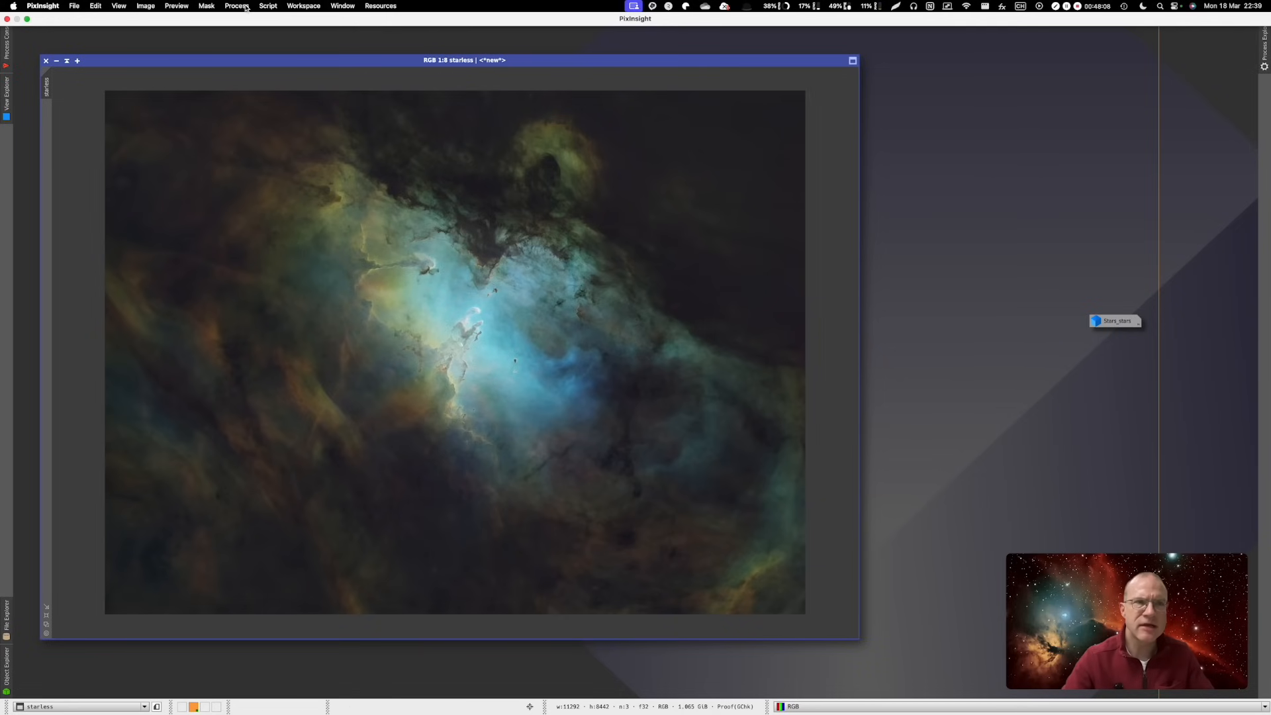
left_click(237, 6)
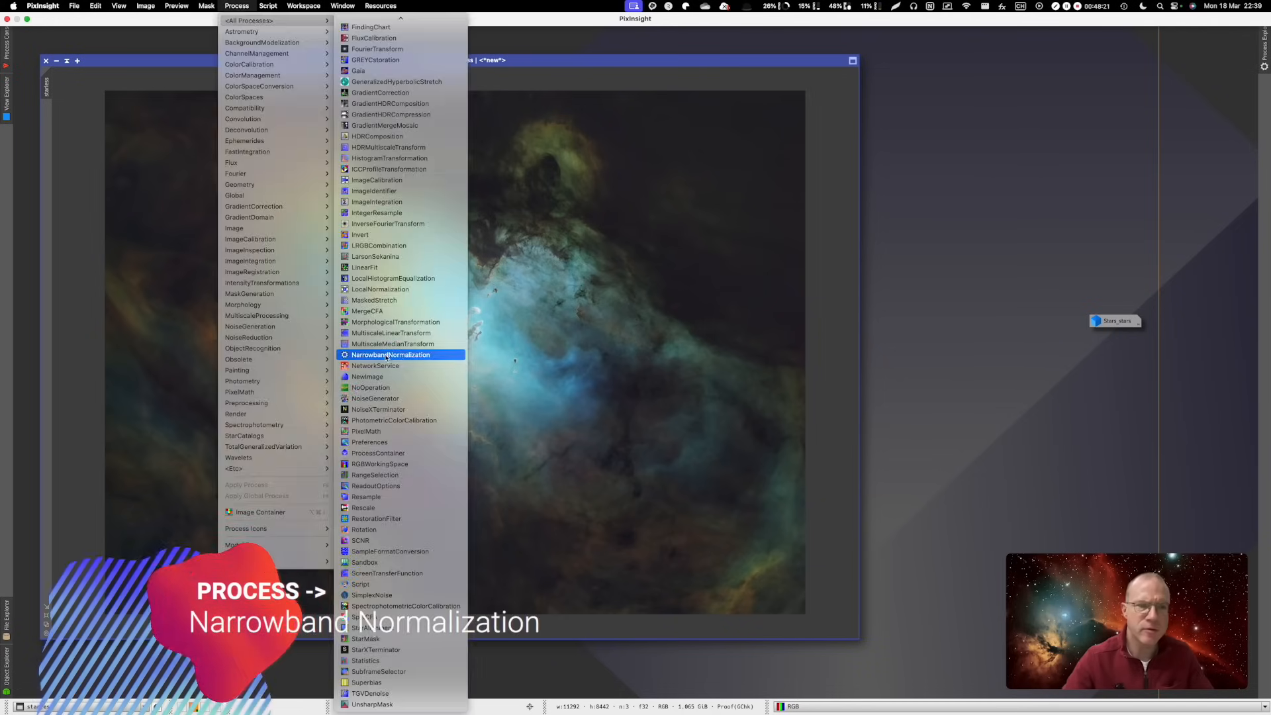
left_click(387, 355)
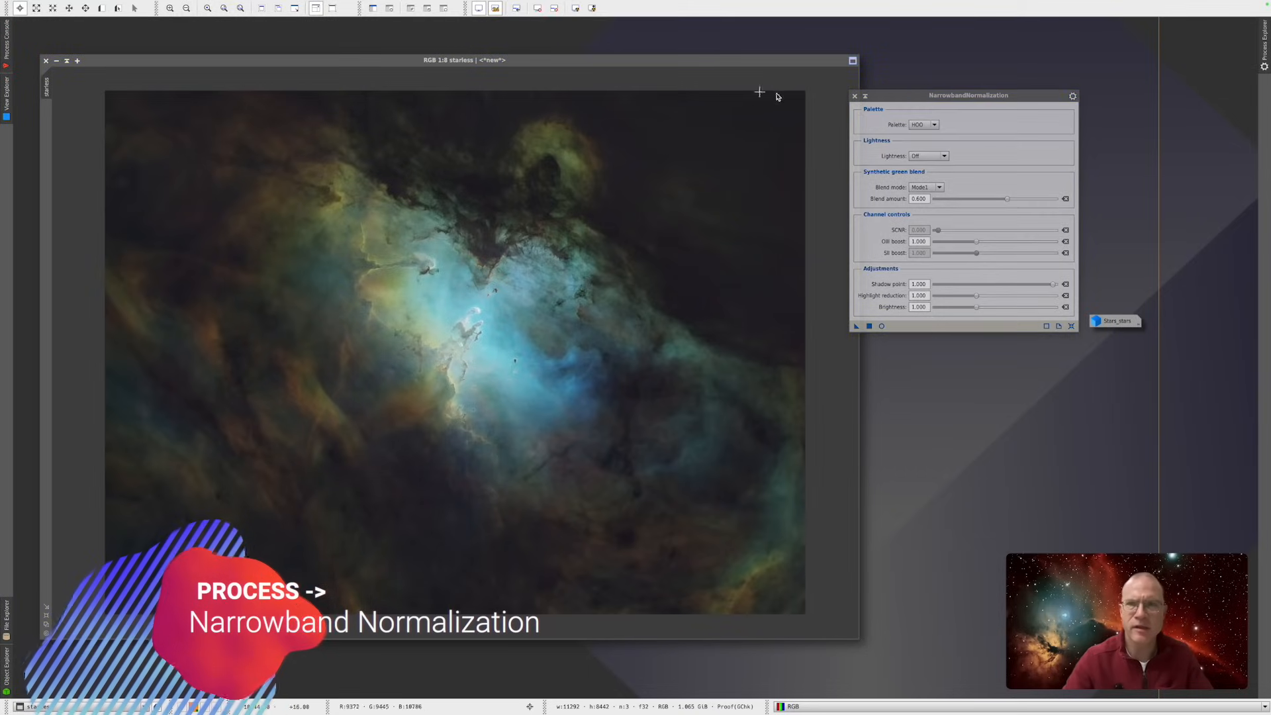
left_click(881, 326)
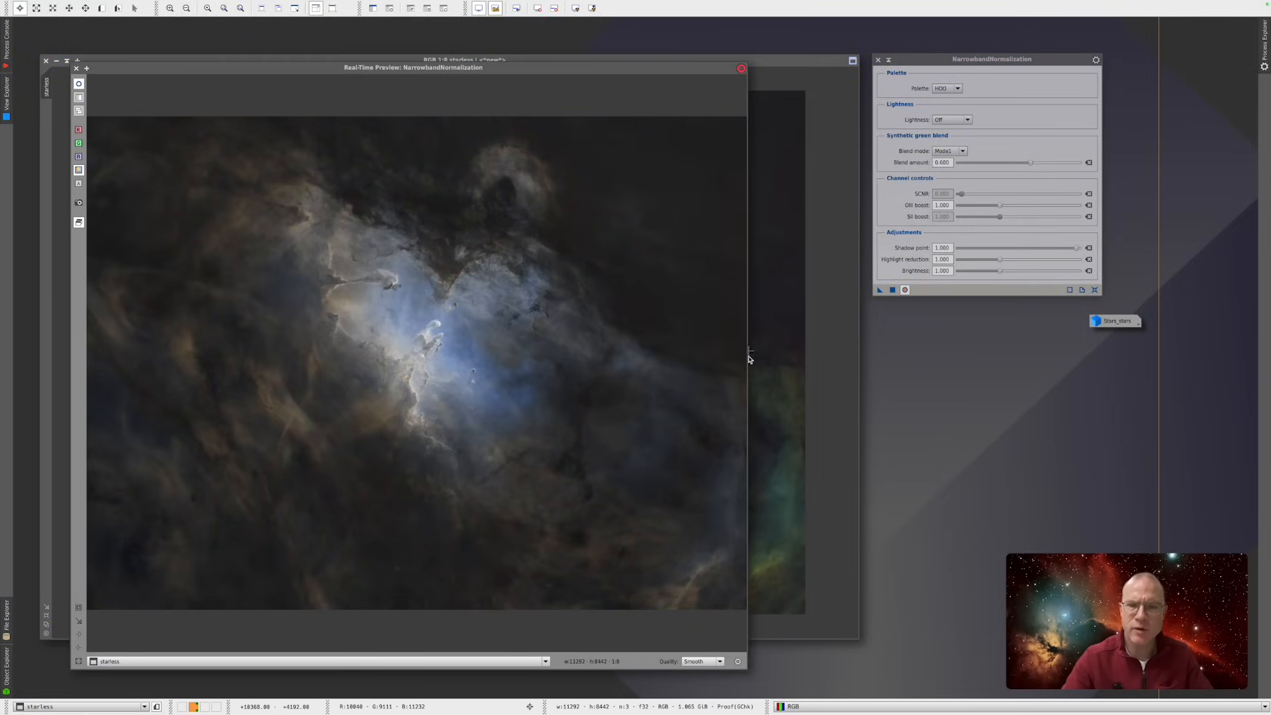
left_click(940, 61)
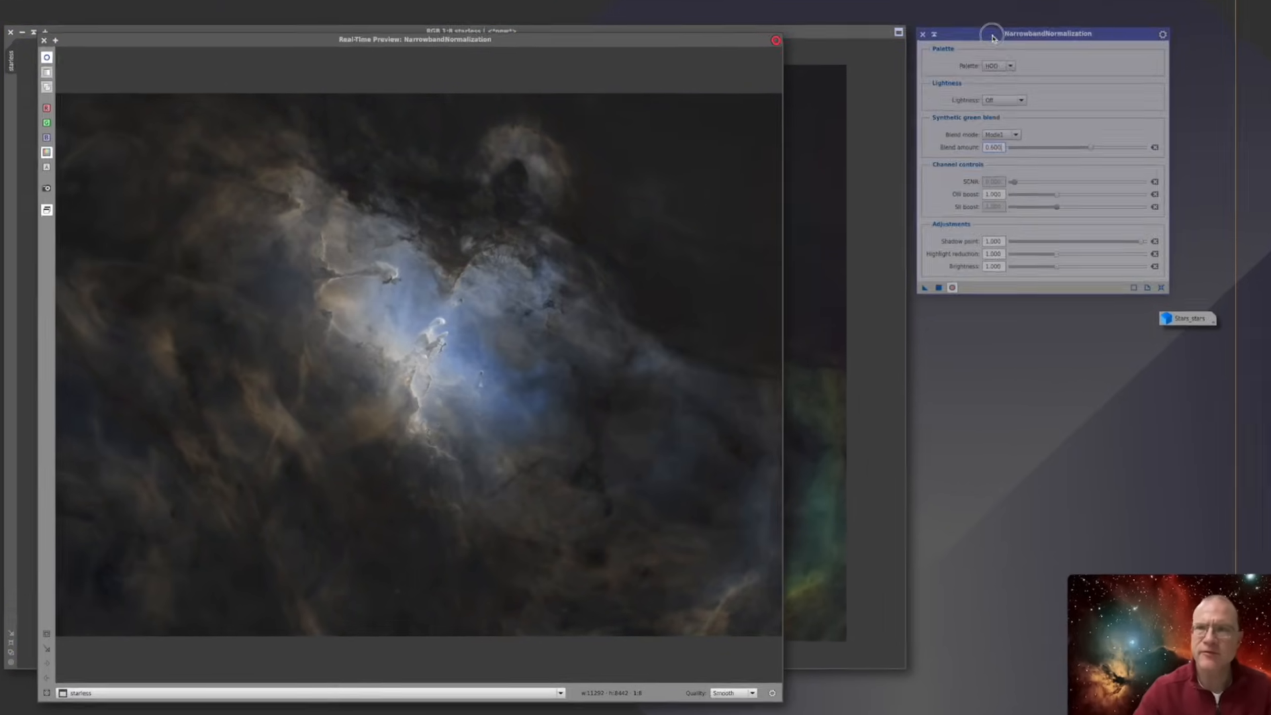
- Set the NarrowbandNormalization palette to SHO and compare the starless preview with and without the normalization
left_click(1010, 66)
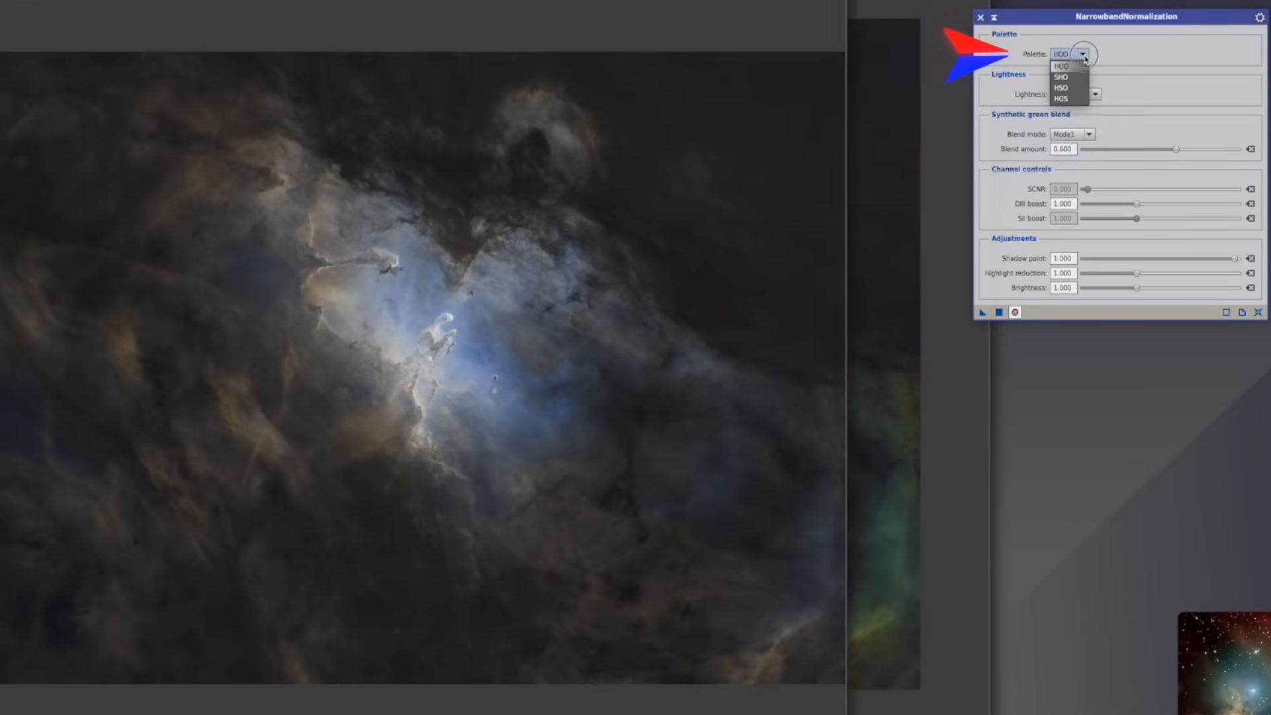
left_click(1070, 78)
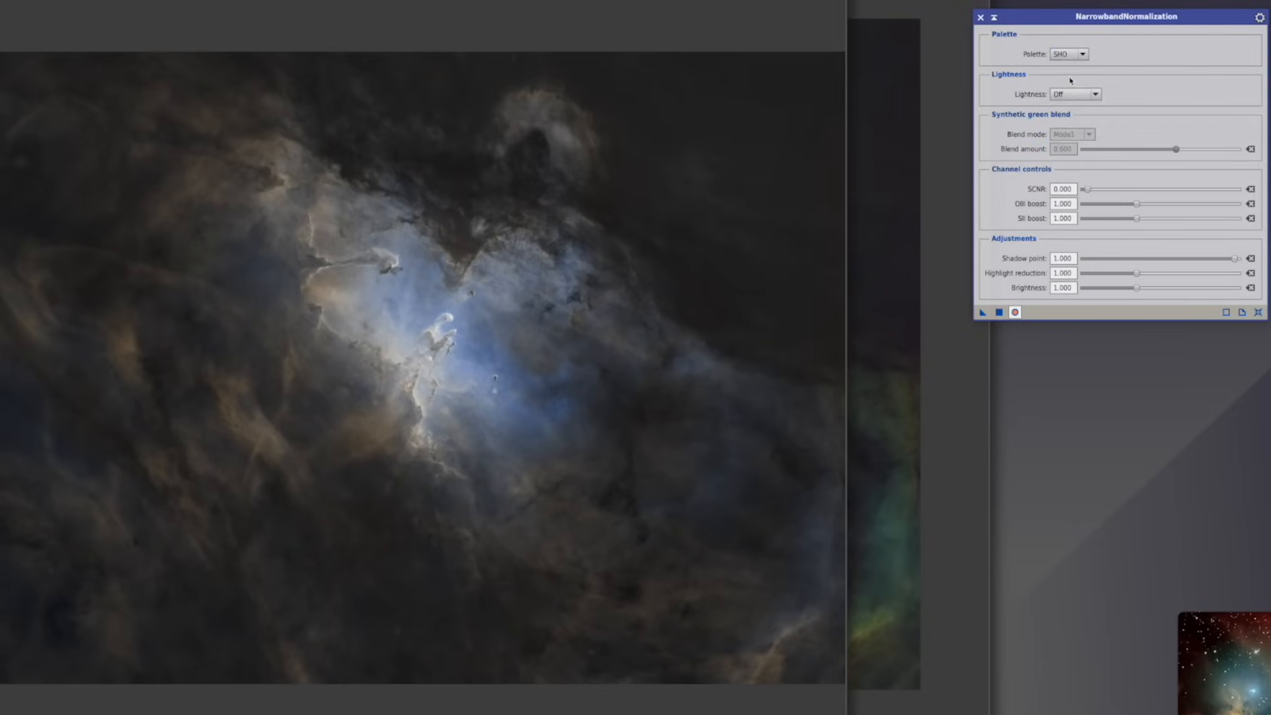
left_click(1014, 311)
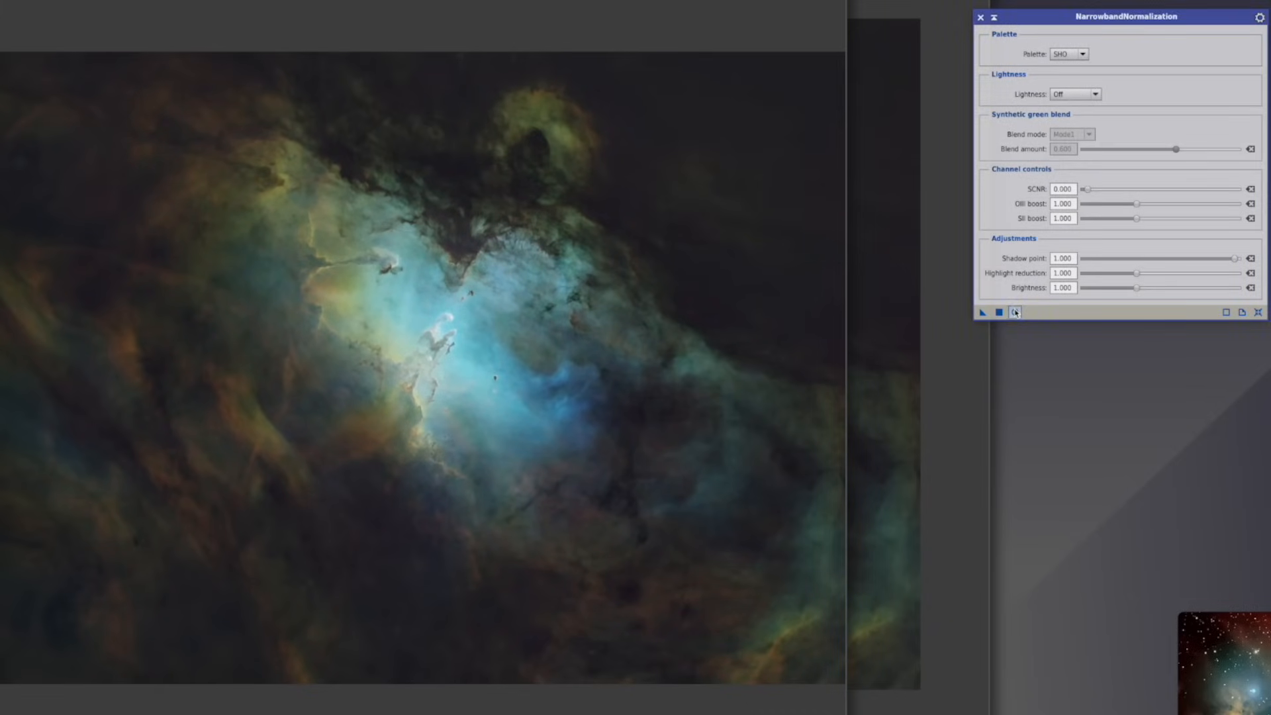
left_click(1015, 312)
left_click(1015, 313)
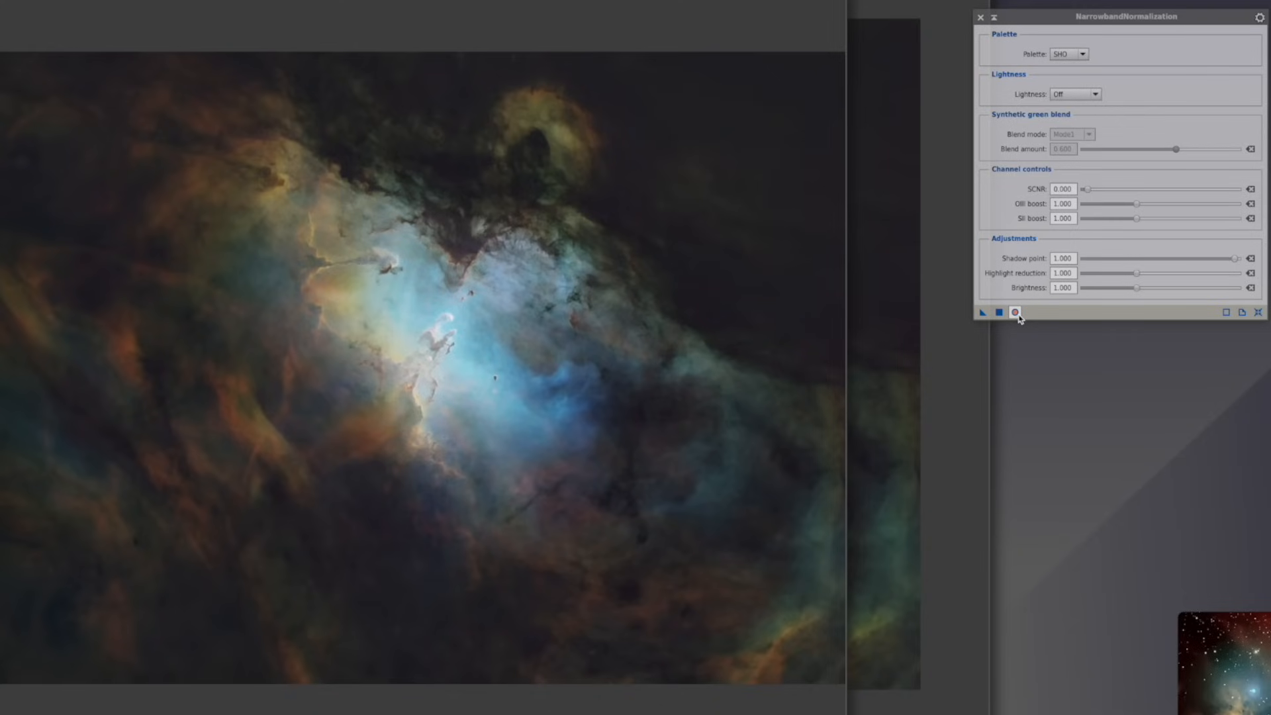
- Try the Preserve lightness mode on the previewed normalization and switch lightness back to Off
left_click(1095, 94)
left_click(1067, 117)
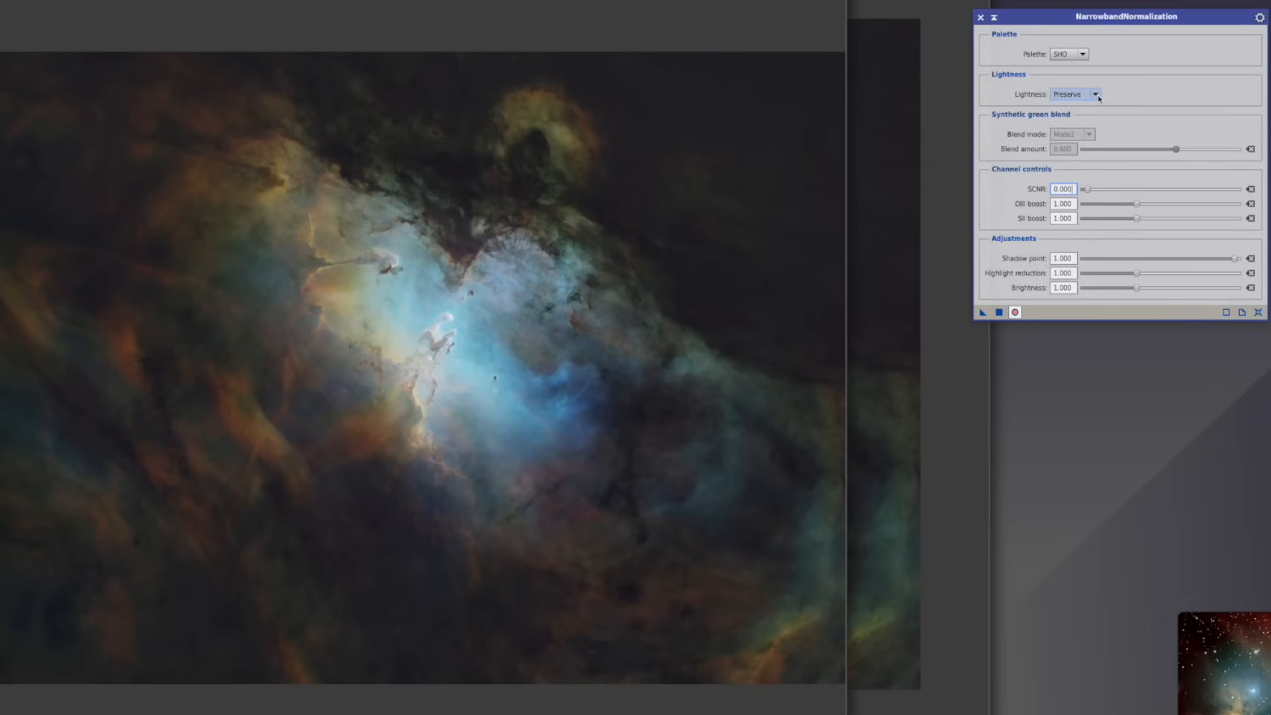
left_click(1092, 94)
left_click(1088, 106)
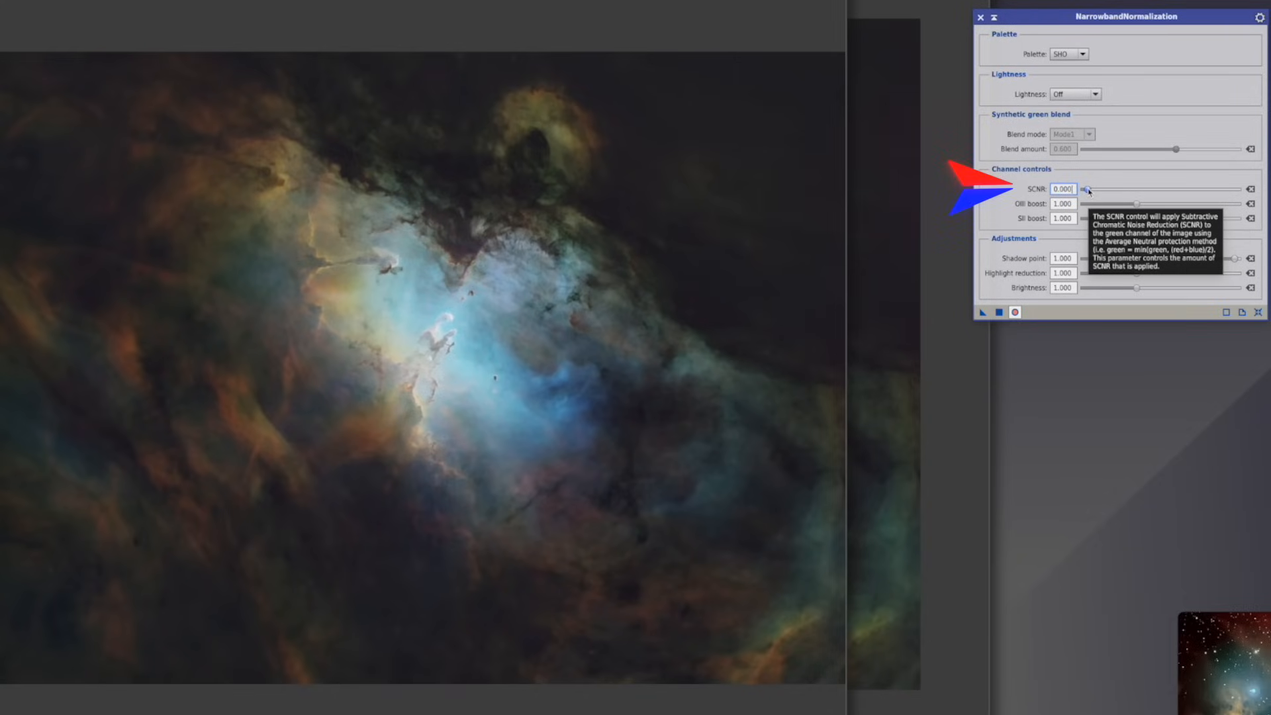
- Set OIII boost to 1.234 and SII boost to 1.026, compare before and after, apply the normalization to the starless image, and close the preview
left_click_drag(1088, 190, 1063, 185)
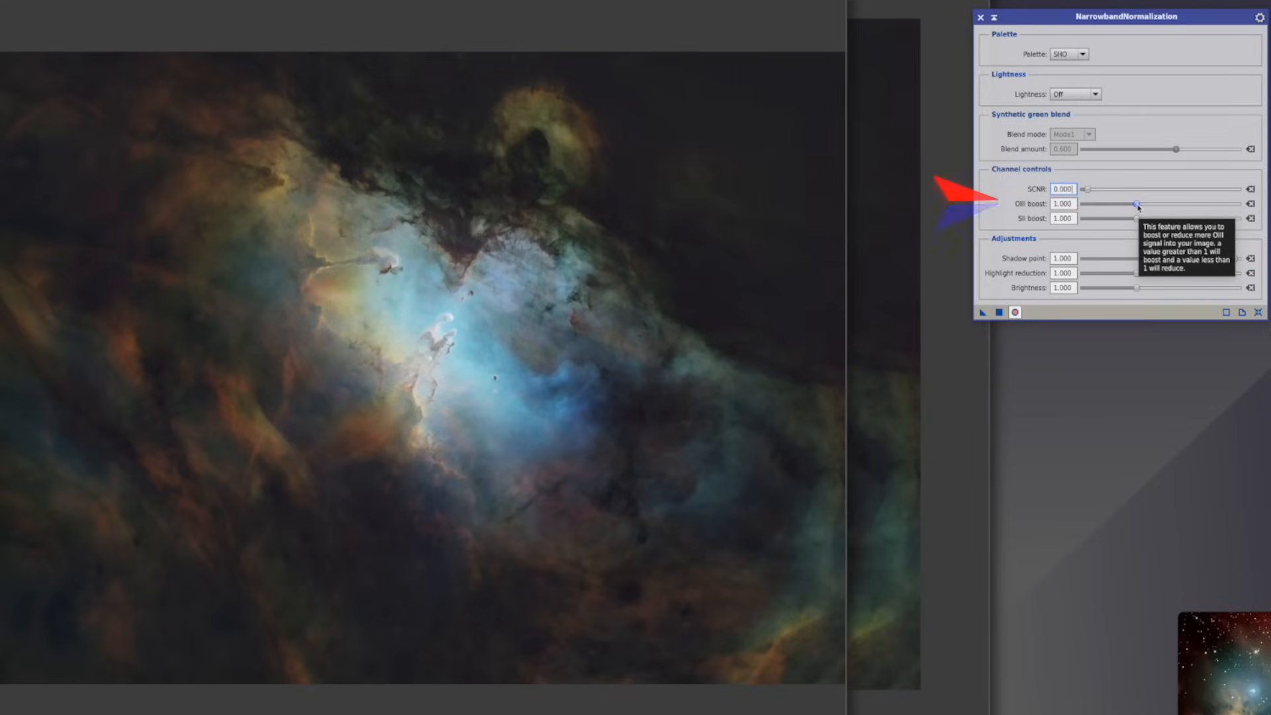
mouse_move(1137, 205)
left_mouse_down()
mouse_move(1176, 207)
mouse_move(1157, 207)
left_mouse_up()
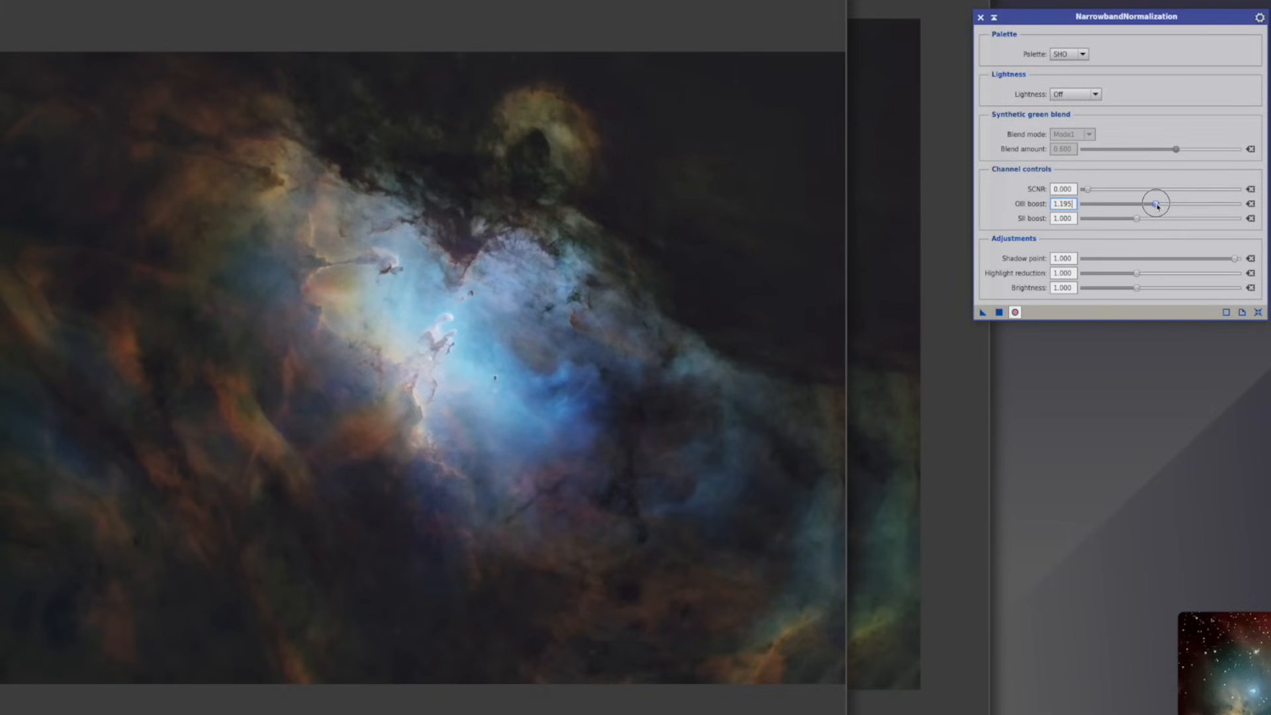
mouse_move(1137, 219)
left_mouse_down()
mouse_move(1160, 226)
mouse_move(1142, 225)
left_mouse_up()
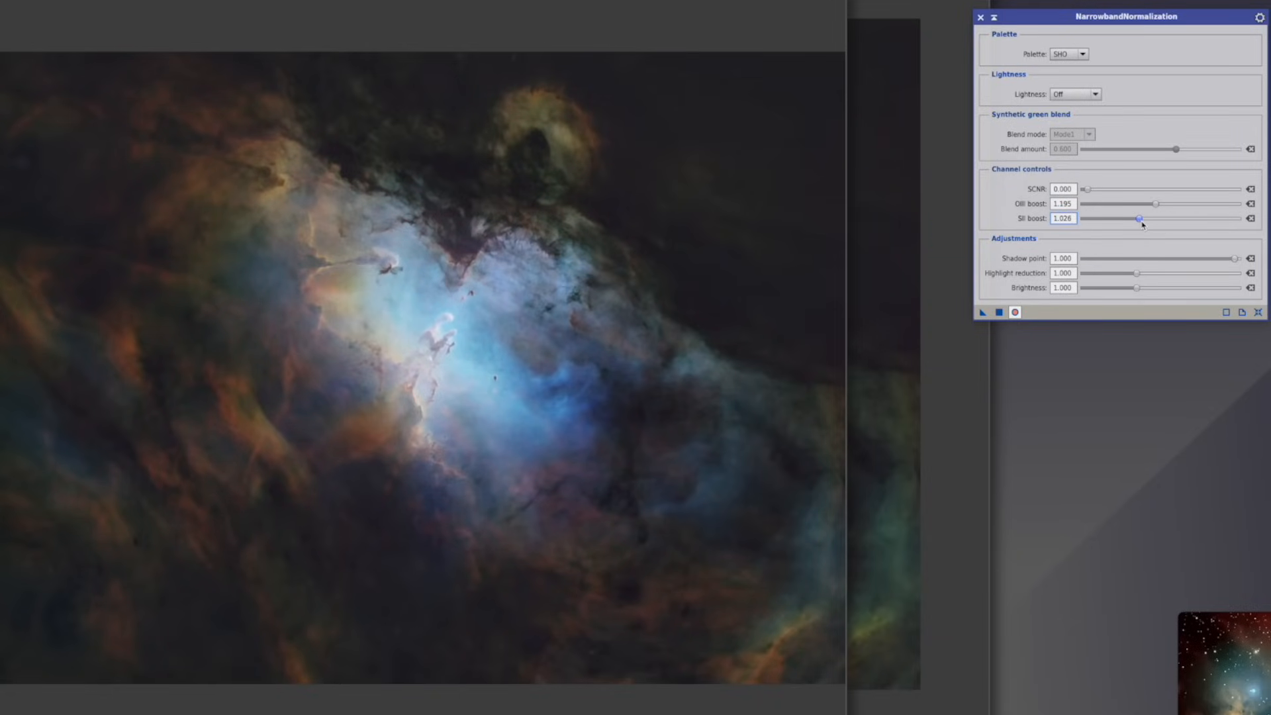
left_click(1015, 312)
left_click(1015, 313)
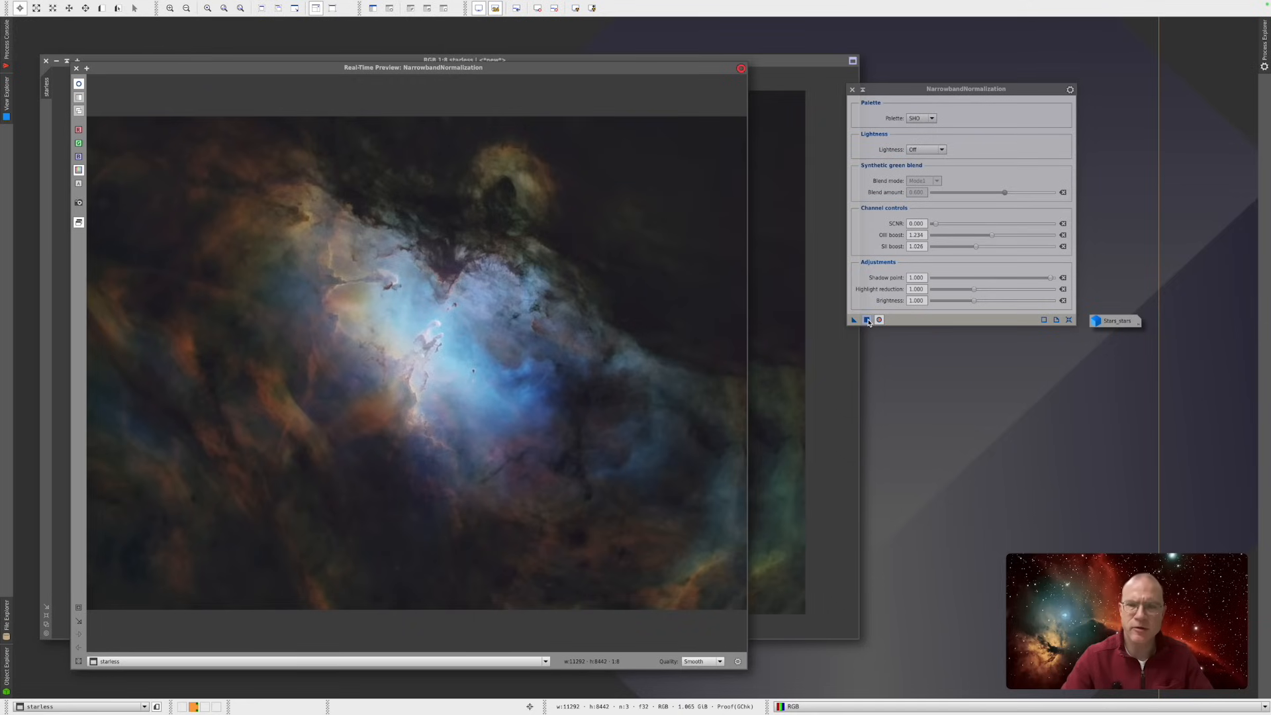
left_click(868, 321)
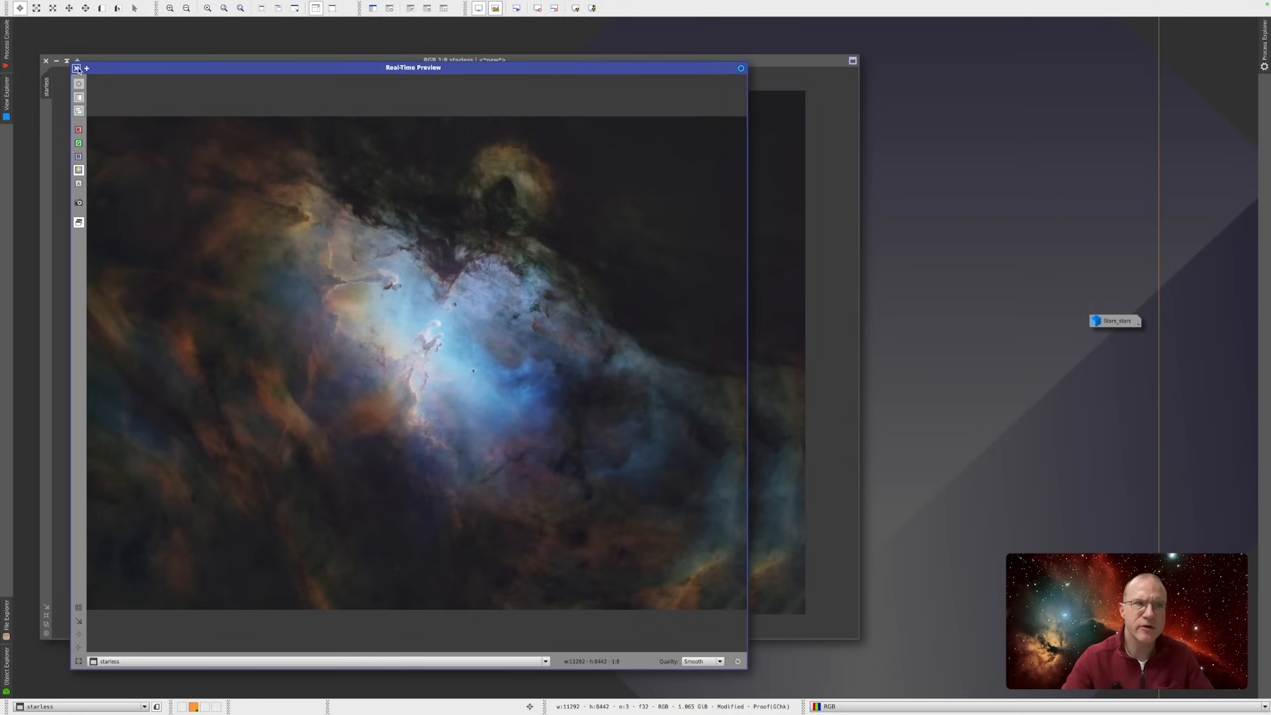
left_click(77, 68)
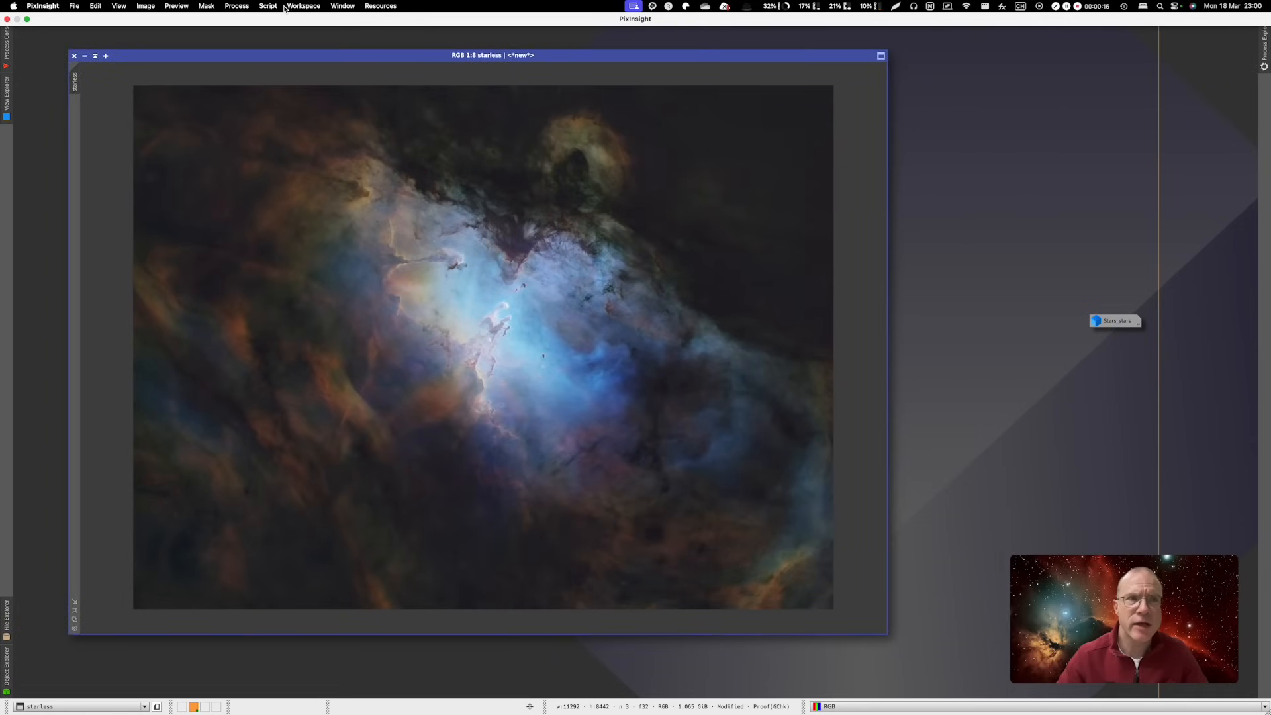
- Open the SelectiveColorCorrection script for the starless image
left_click(268, 6)
mouse_move(271, 152)
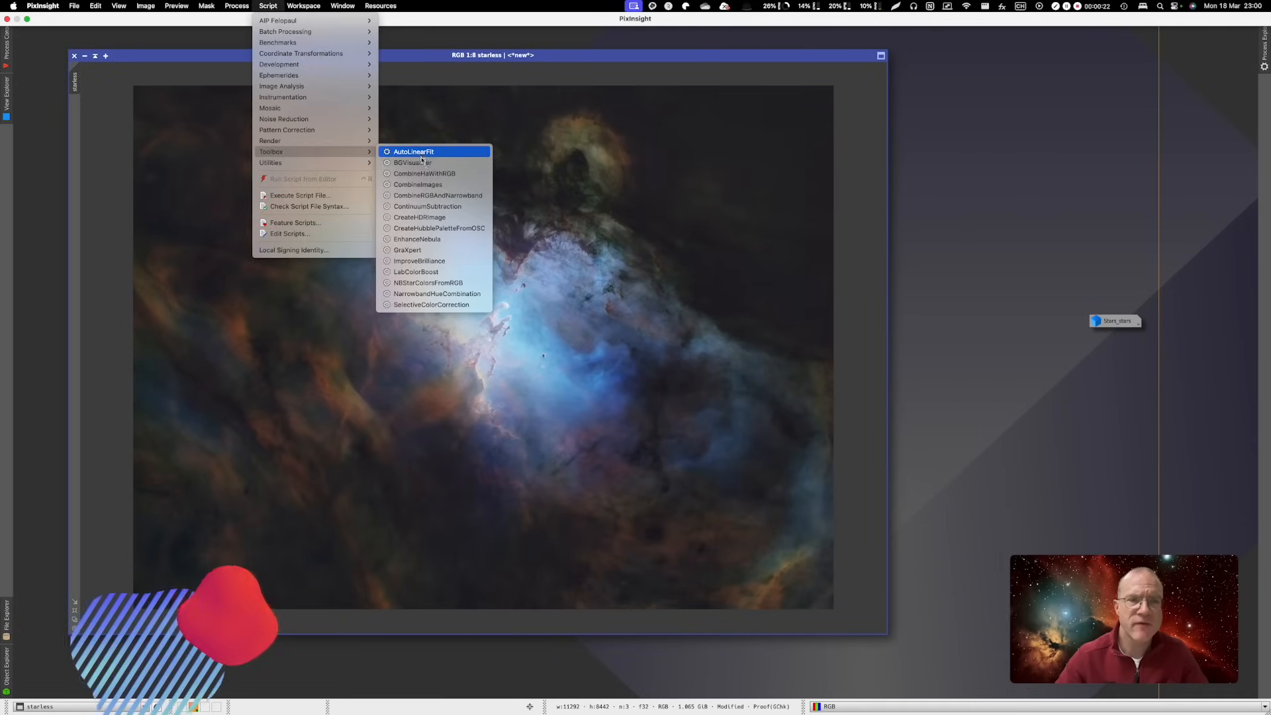
left_click(439, 304)
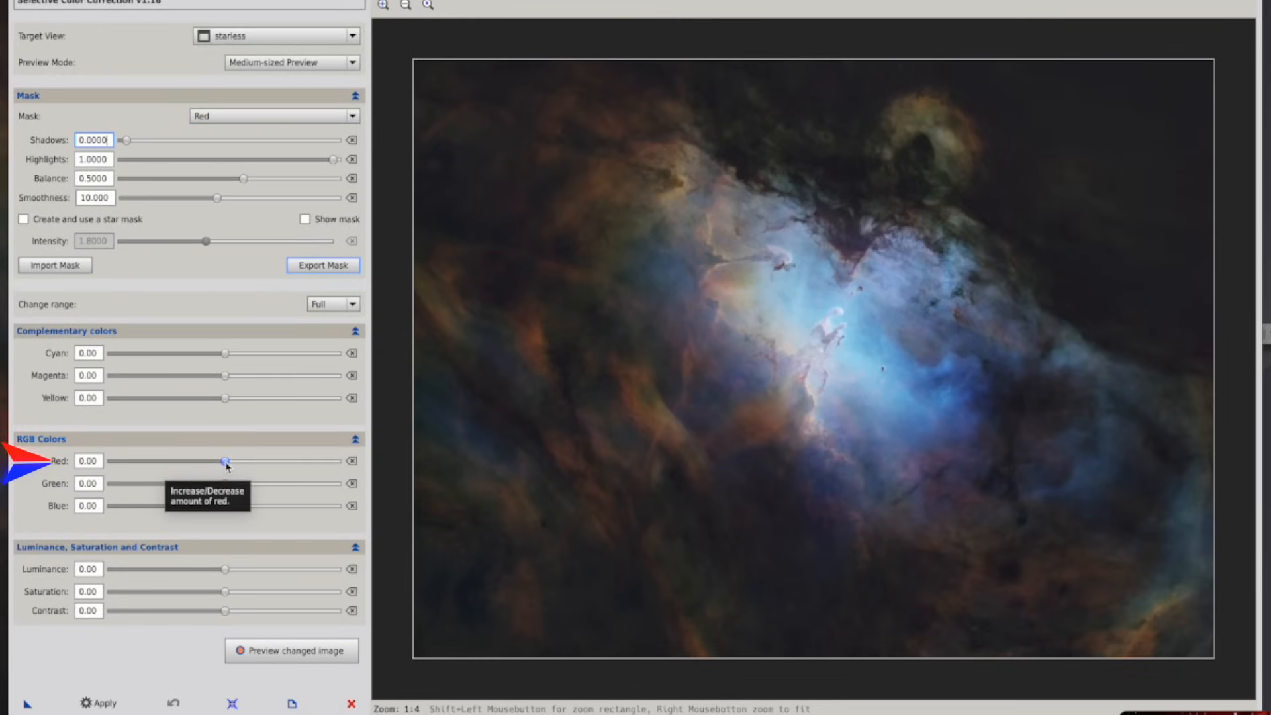
- With the Red mask, set red to 26, green to 14, blue to -8, luminance to 10 and saturation to 8, compare with the original, and apply
left_click_drag(226, 466, 251, 468)
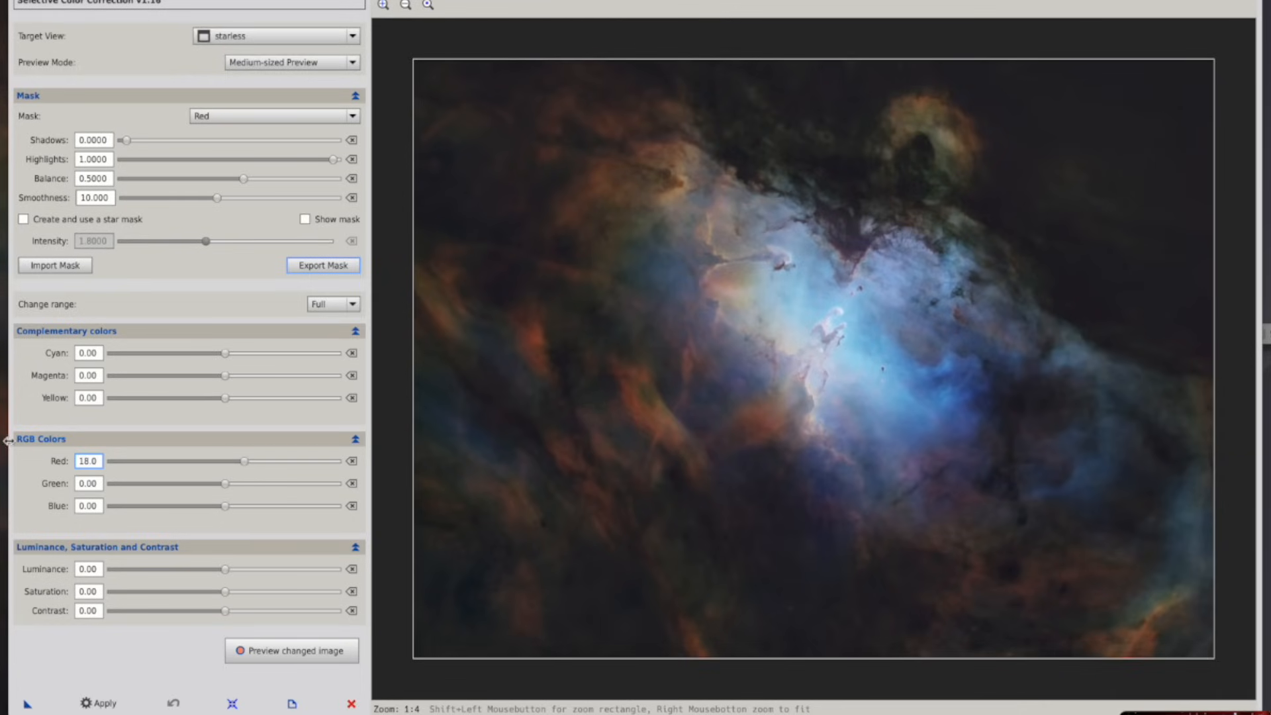
mouse_move(225, 484)
left_mouse_down()
mouse_move(210, 488)
mouse_move(246, 489)
left_mouse_up()
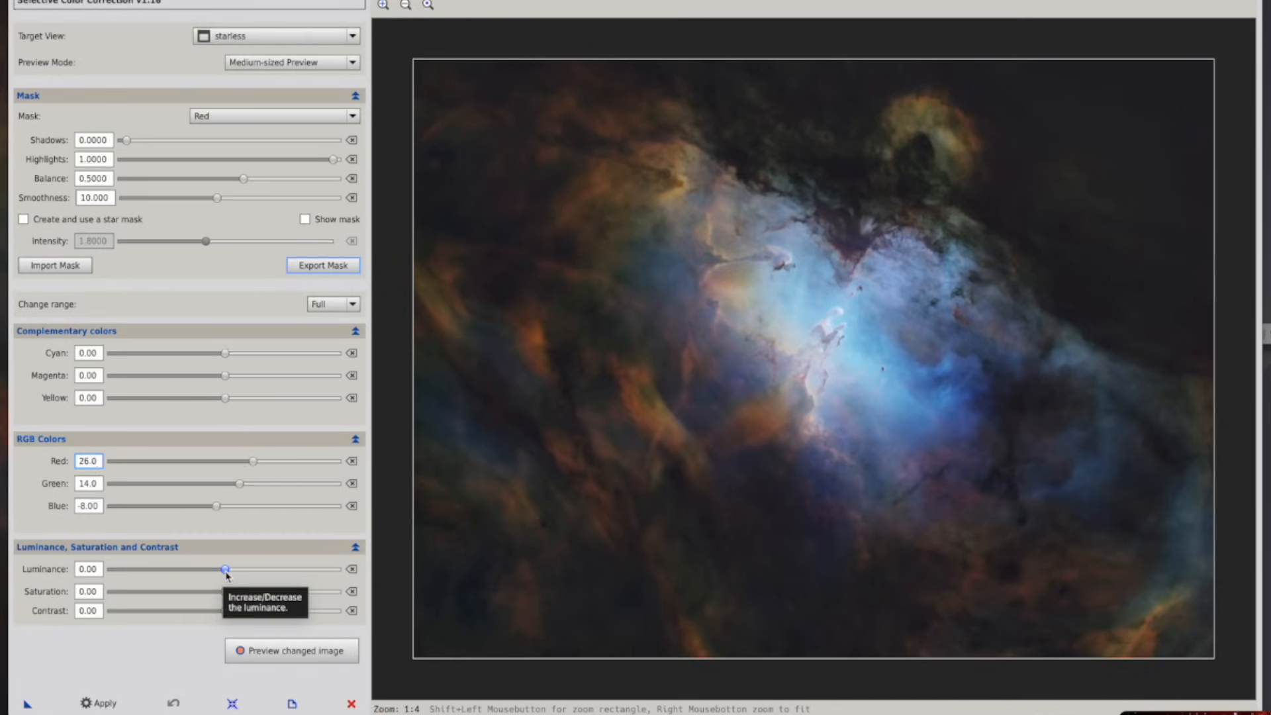
left_click_drag(225, 571, 233, 591)
left_click(228, 594)
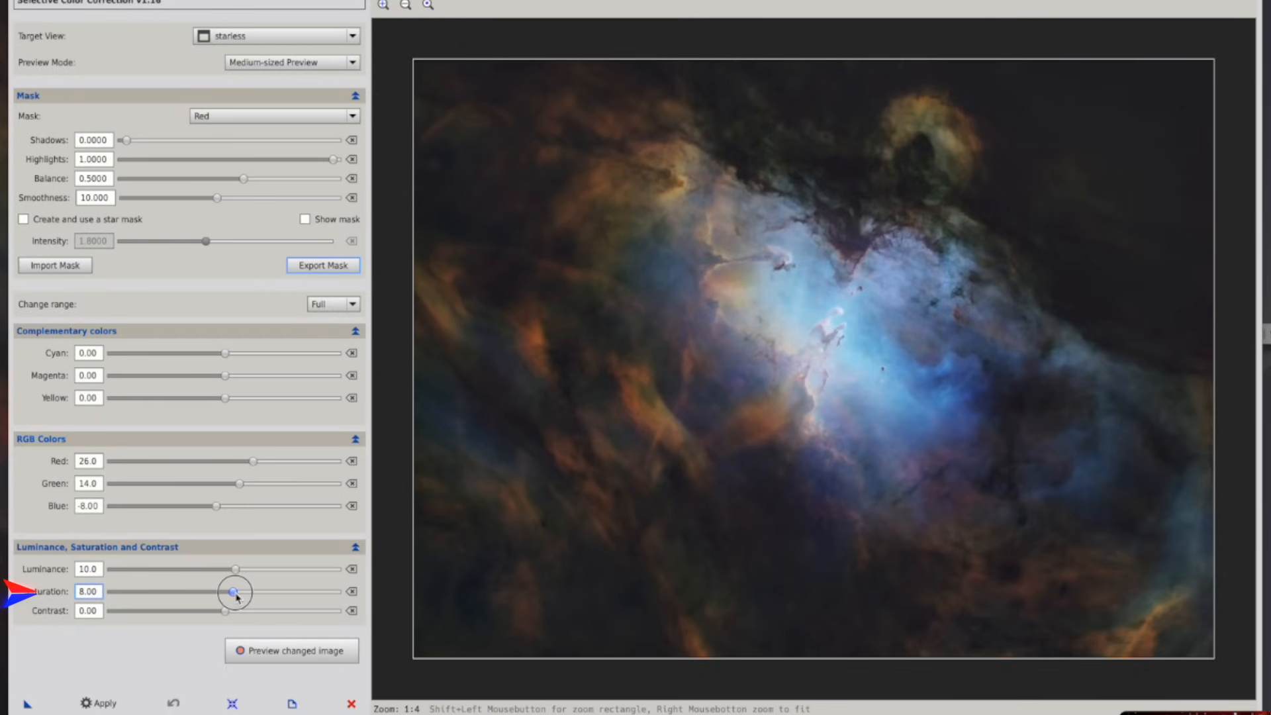
left_click(272, 650)
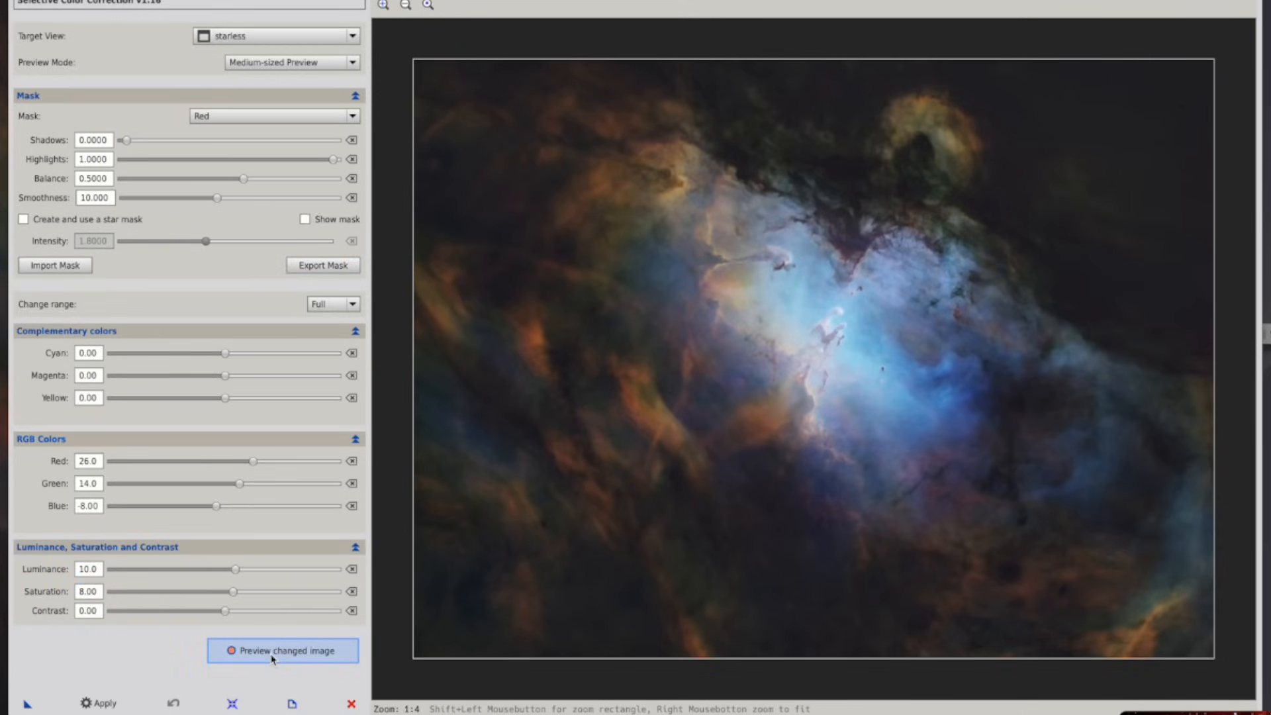
left_click(100, 703)
- Switch to the Blue mask, set blue to 26 and red to -28, and compare the result with the original image
left_click(353, 120)
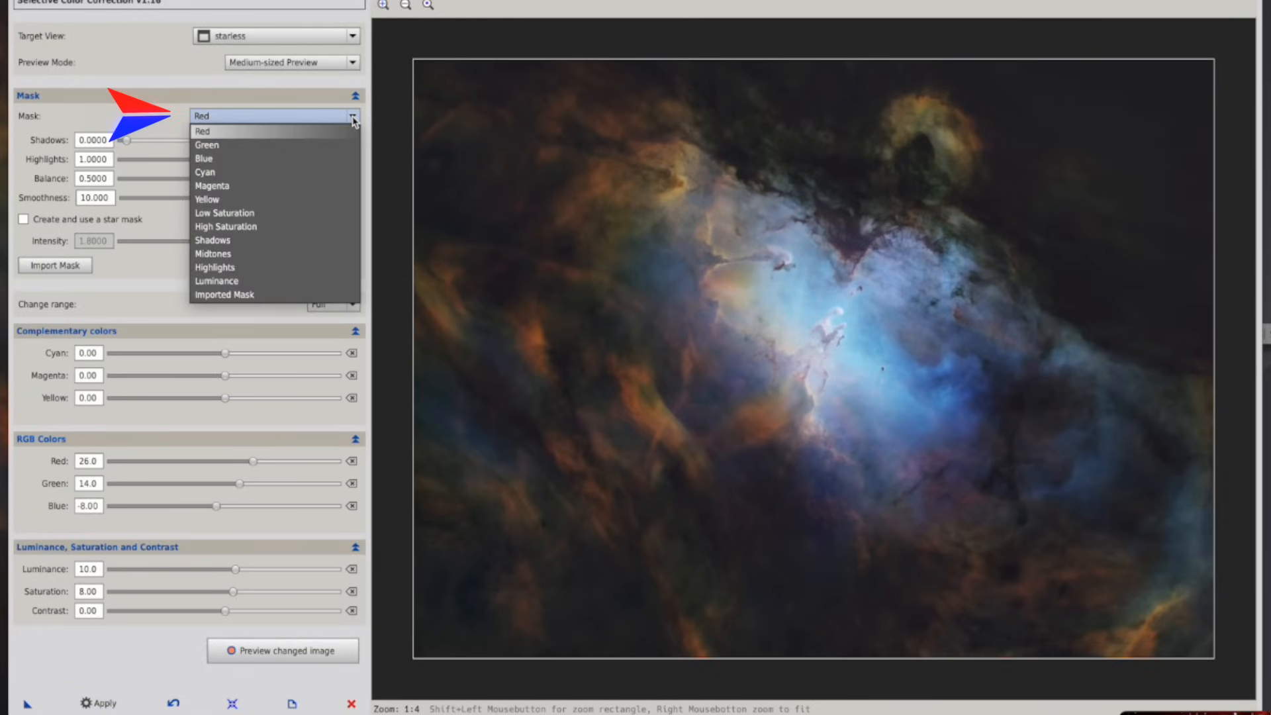
left_click(267, 161)
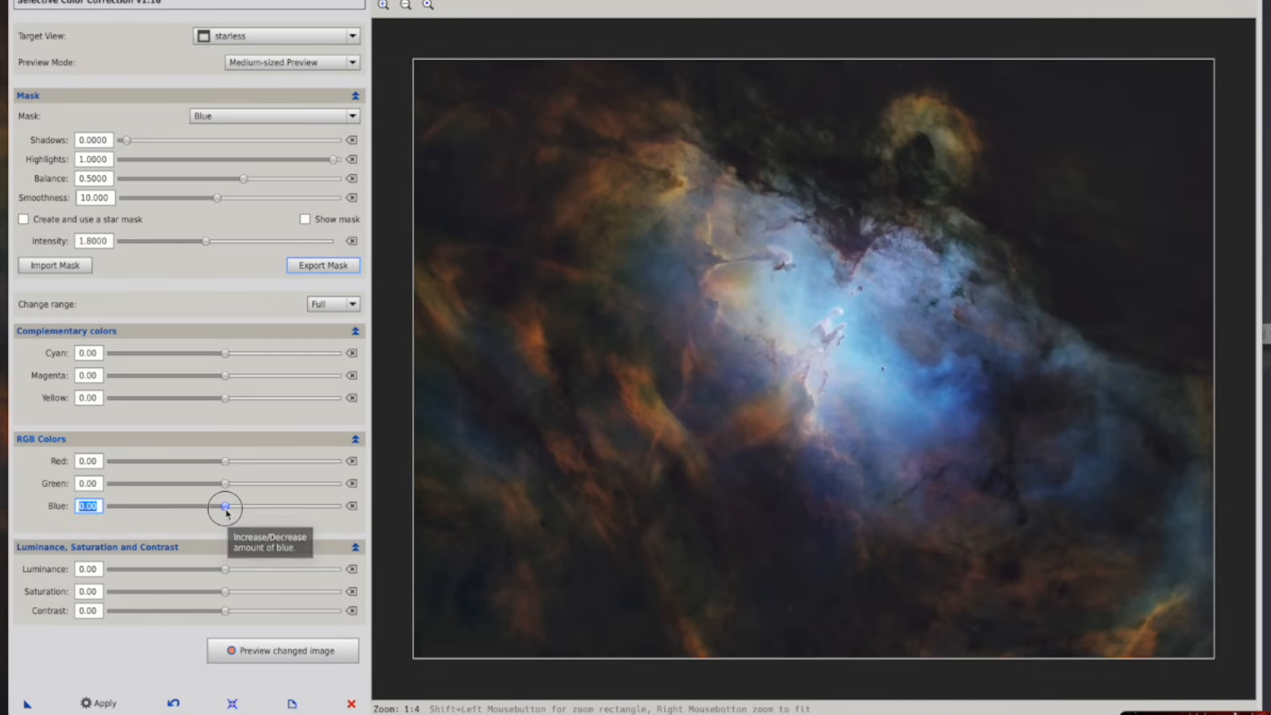
left_click_drag(225, 506, 257, 510)
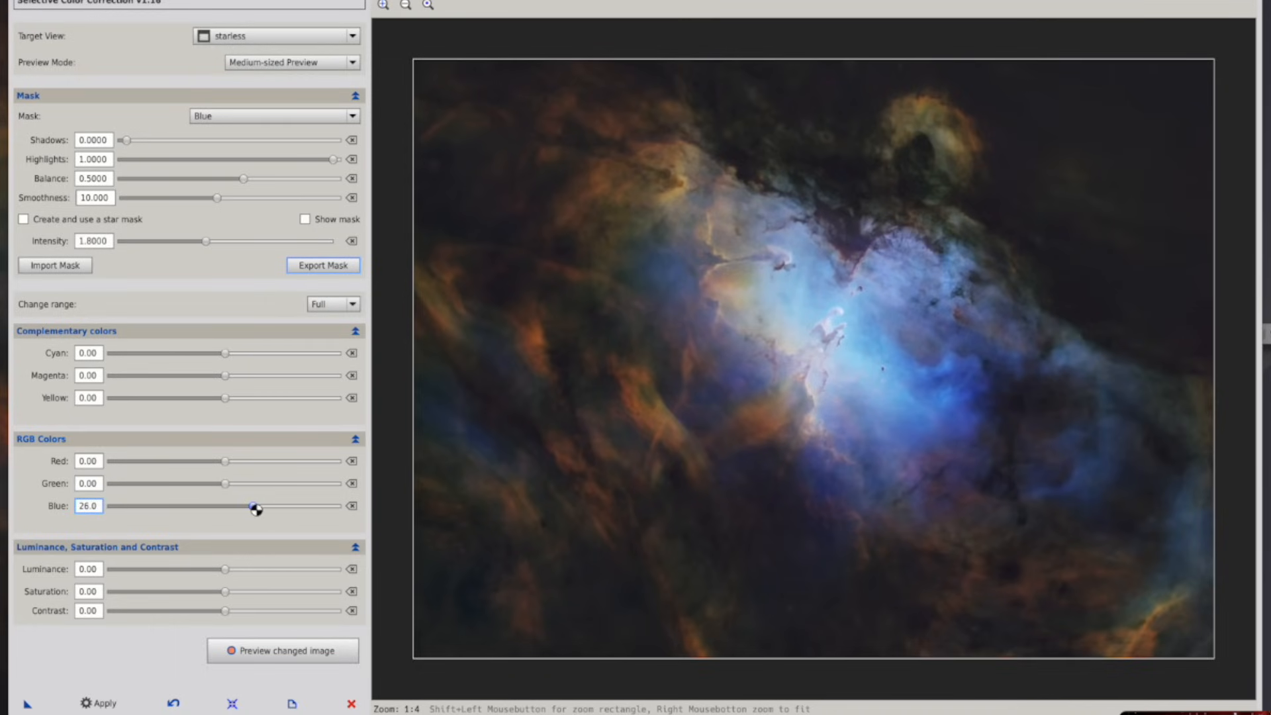
left_click_drag(225, 461, 194, 462)
left_click(242, 654)
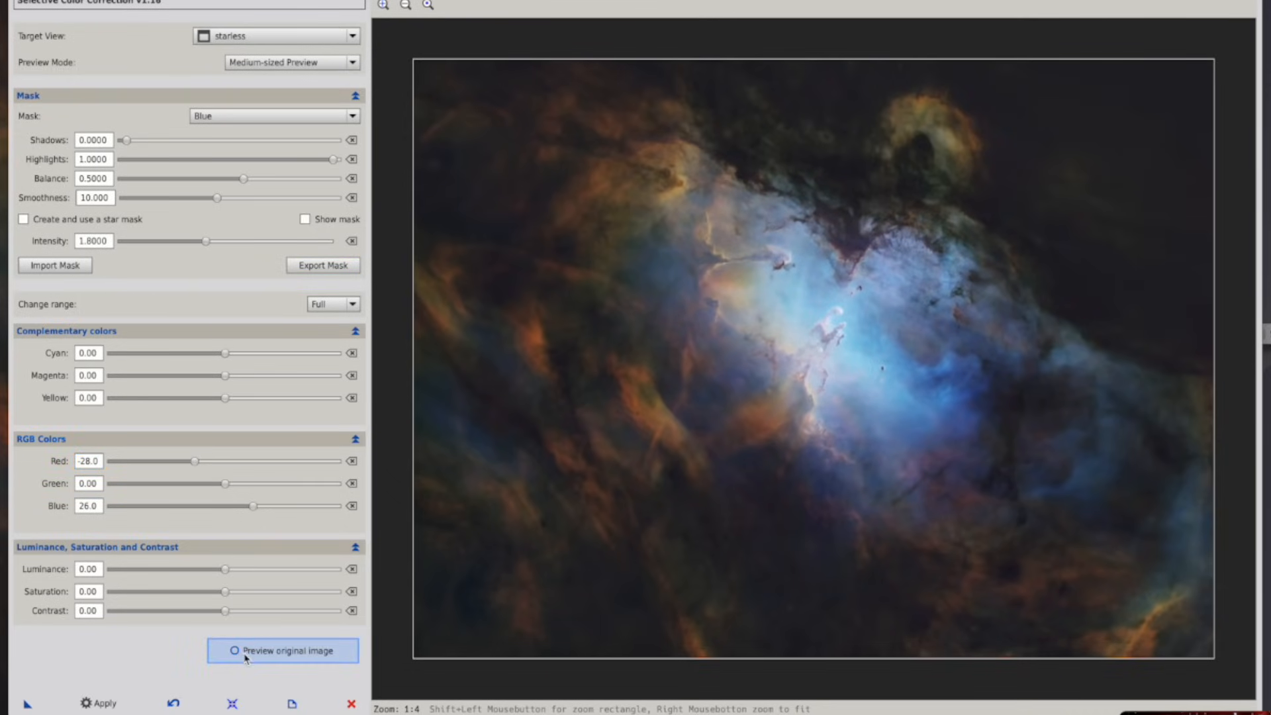
left_click(244, 656)
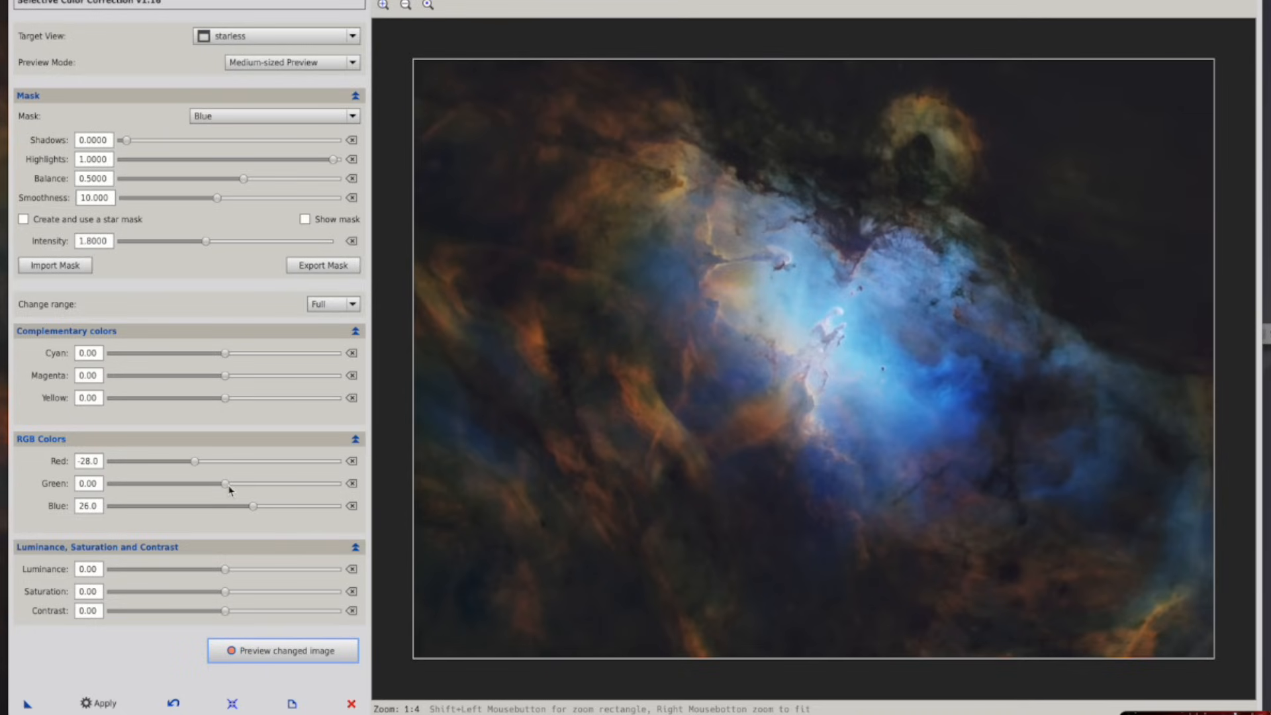
- Set luminance to 4 and saturation to 6 for the Blue mask, check the preview, and apply the correction
left_click_drag(226, 569, 232, 594)
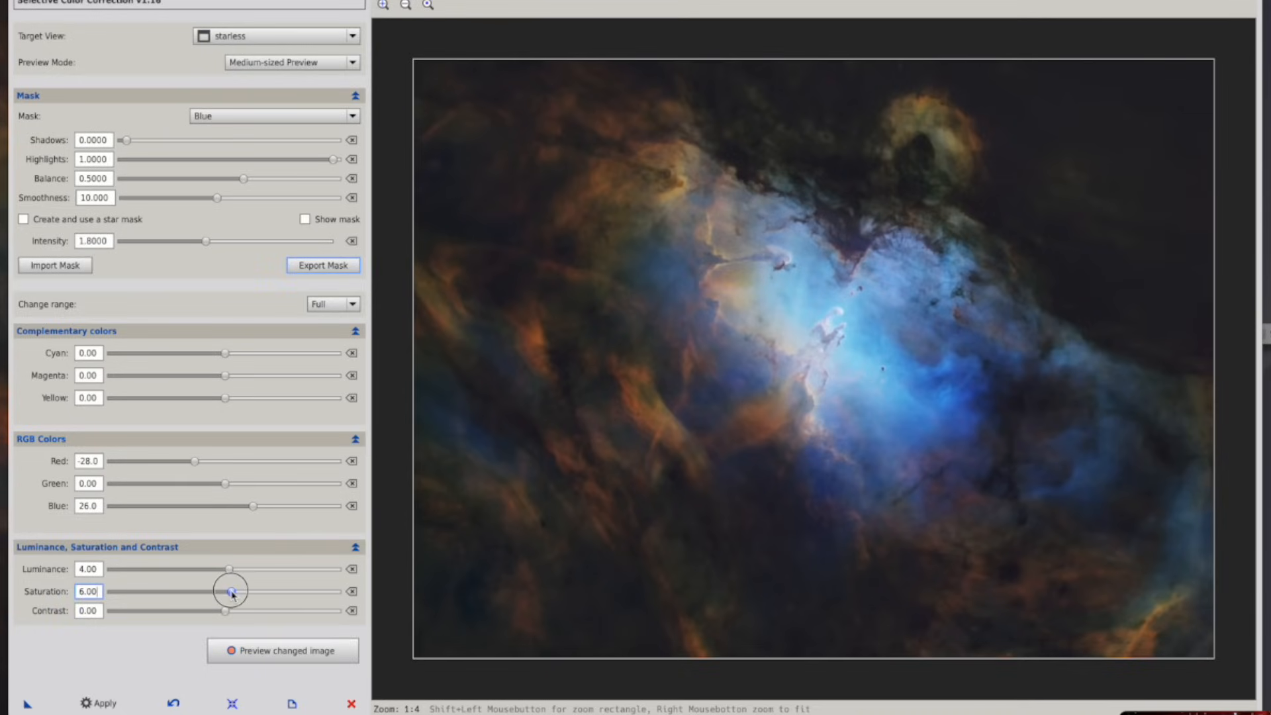
left_click(250, 651)
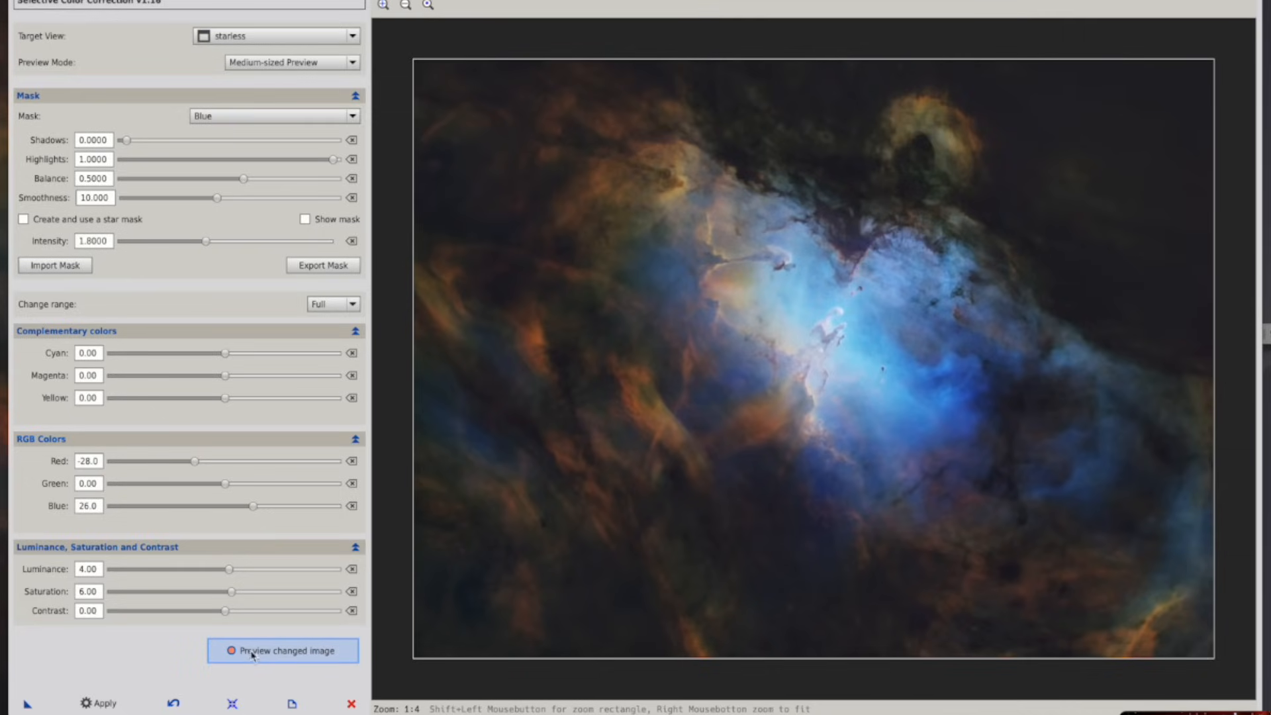
left_click(108, 703)
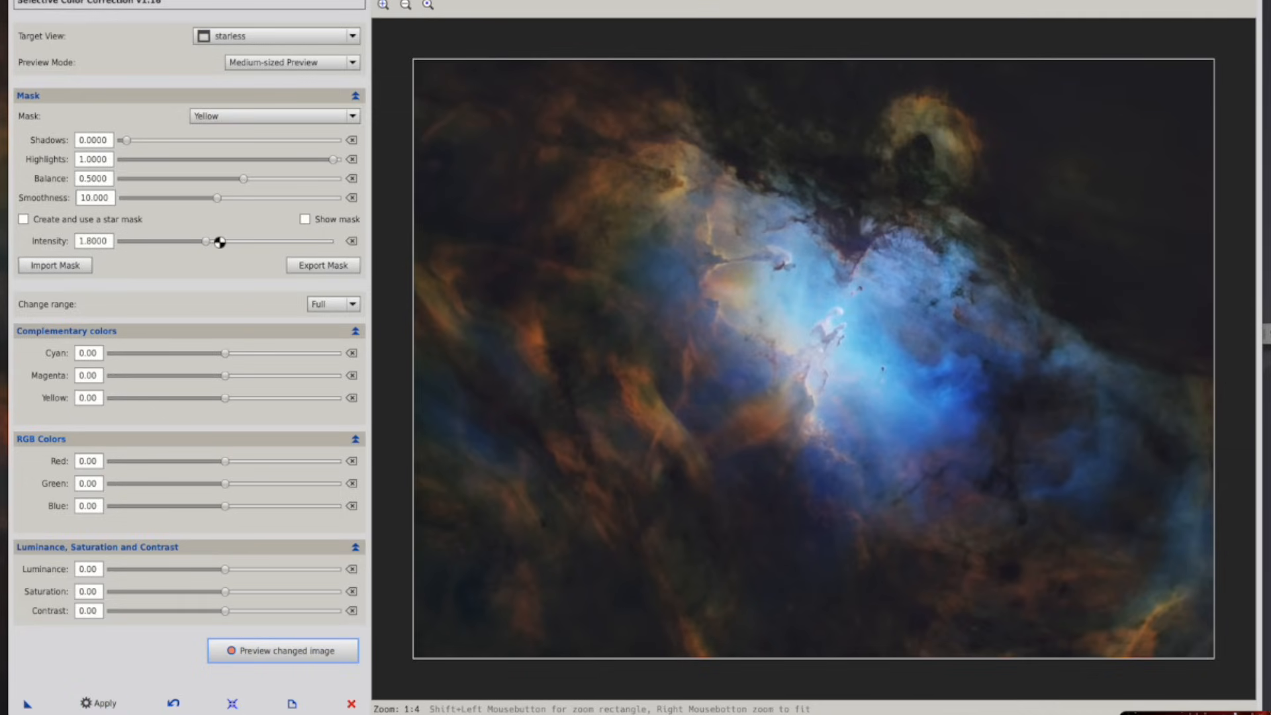
- With the Yellow mask, set yellow to 14, red to 14, green to -2, blue to -36 and luminance to 6
left_click_drag(225, 398, 244, 399)
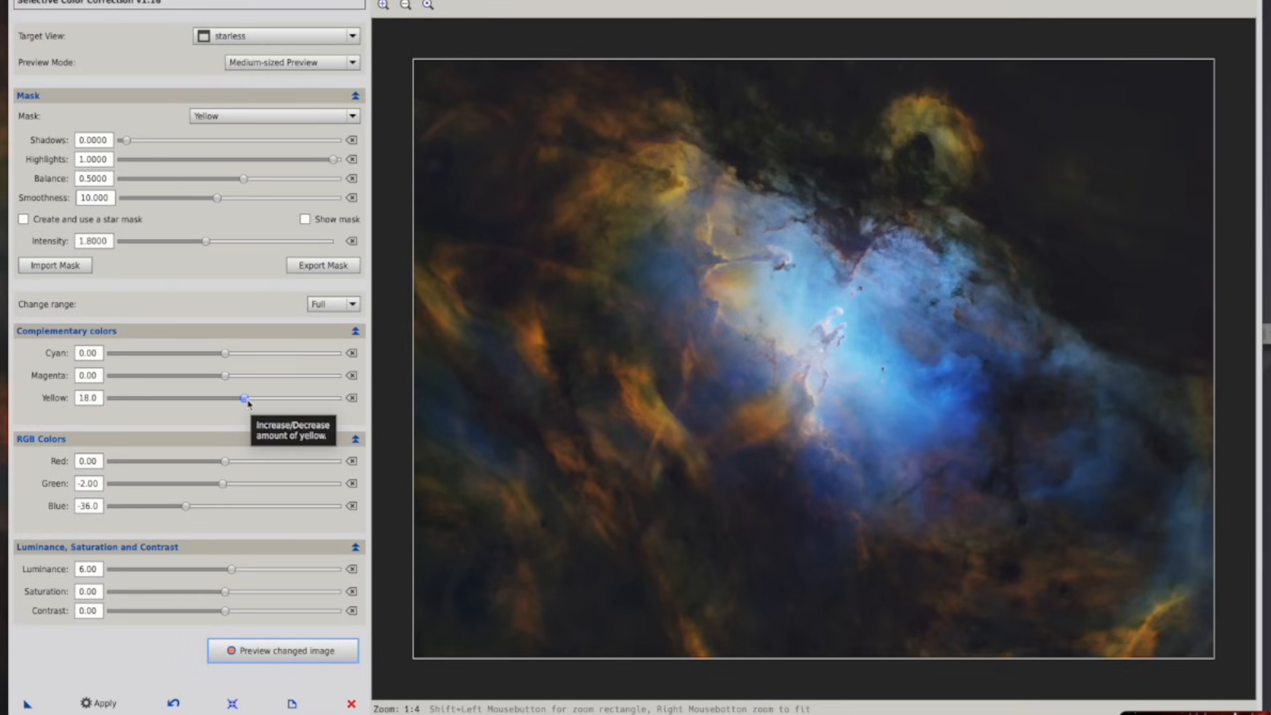
left_click_drag(248, 402, 246, 406)
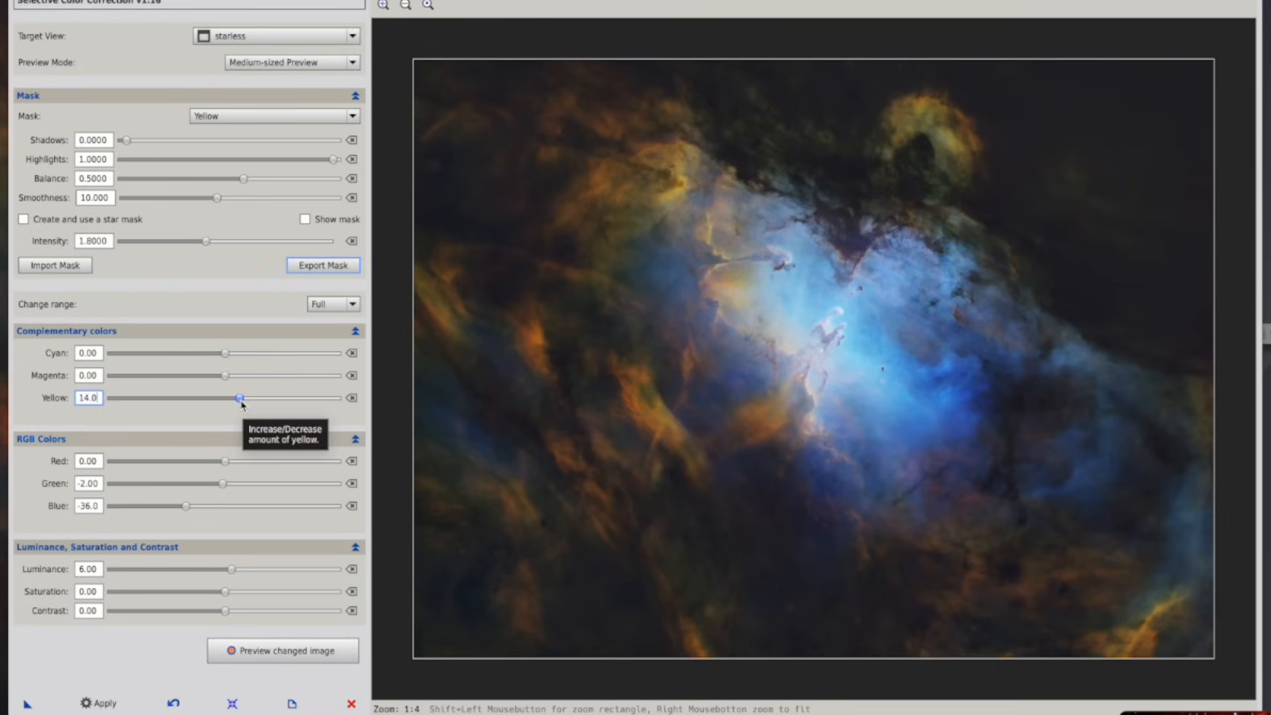
- Switch to the Midtones mask, set luminance to 10, and preview the changed image
left_click(271, 116)
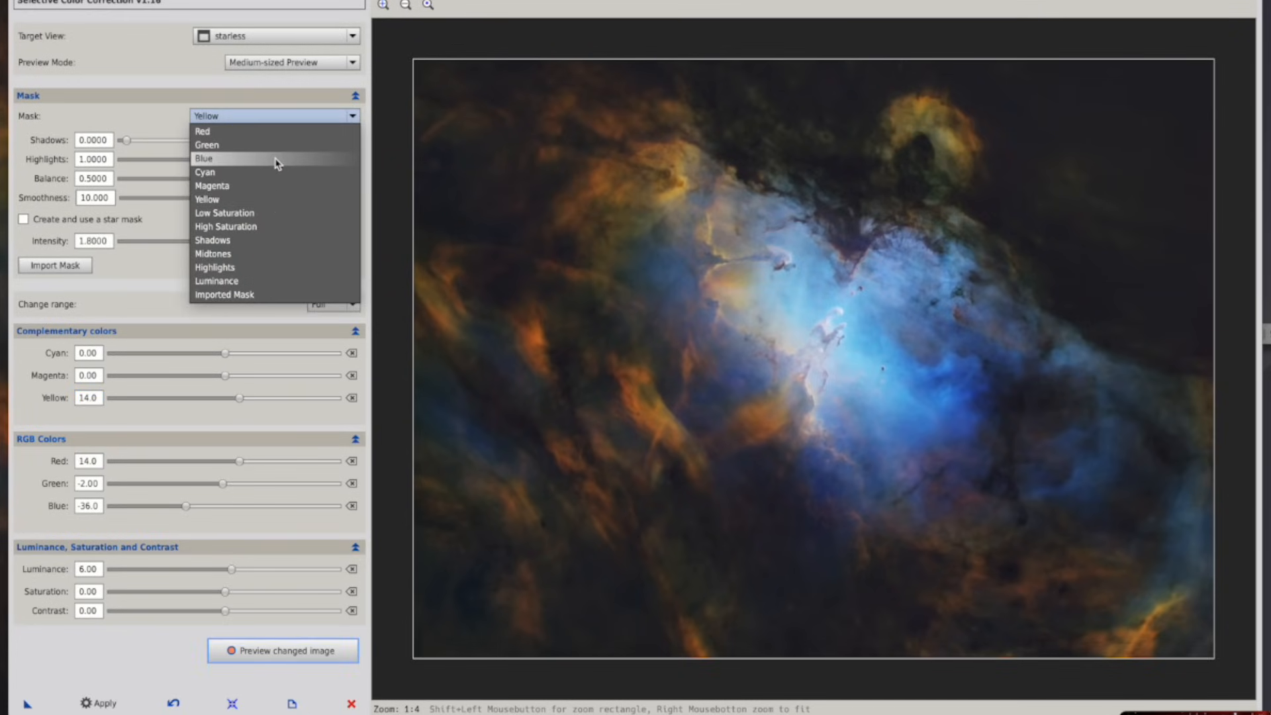
left_click(233, 256)
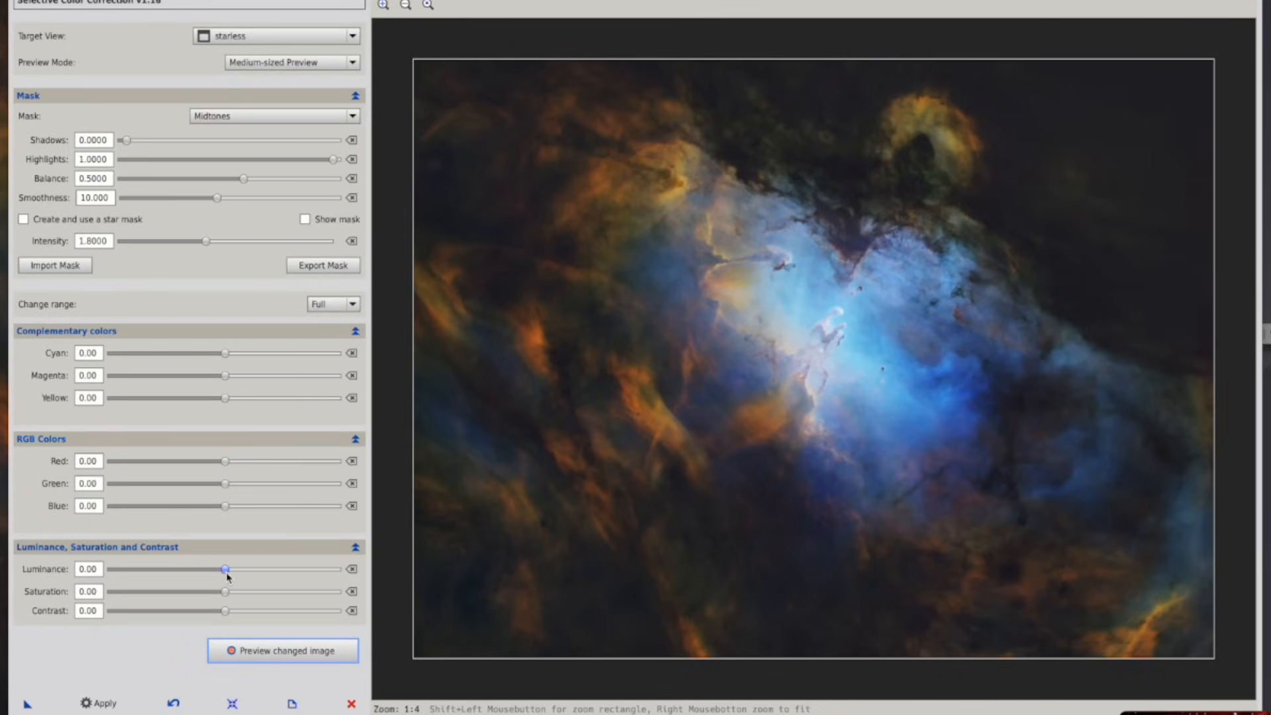
left_click_drag(225, 570, 239, 579)
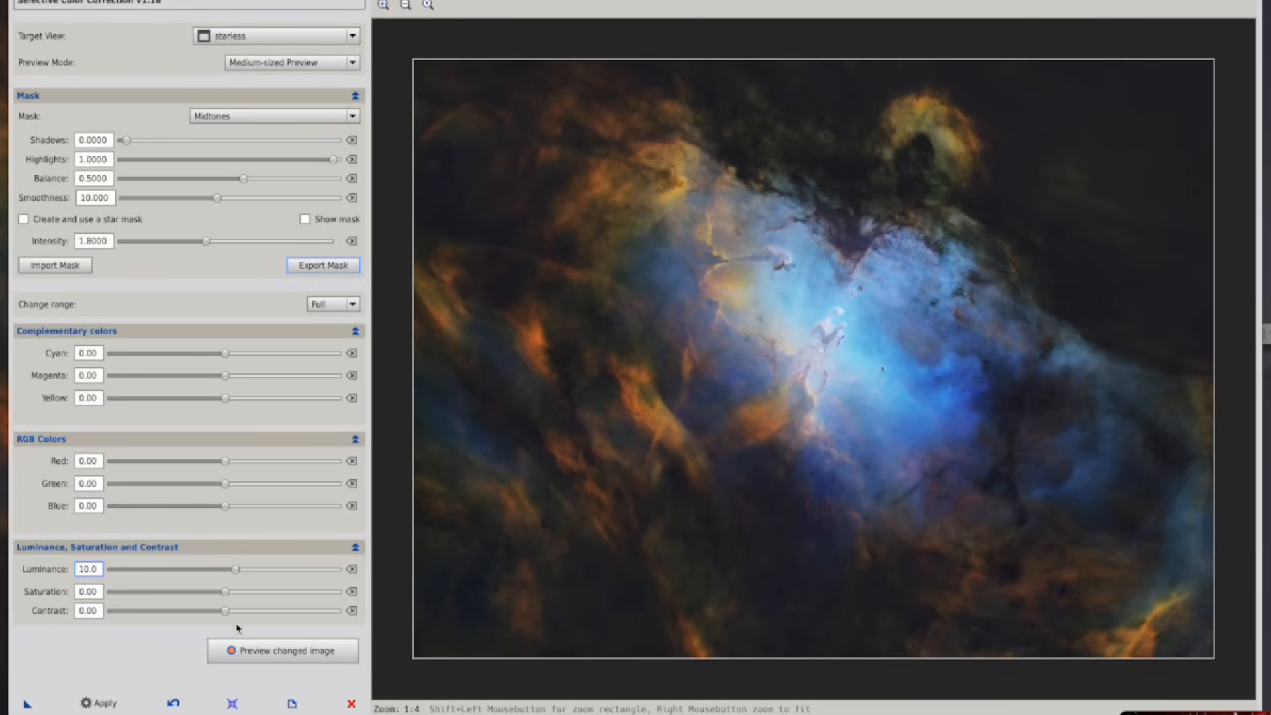
left_click(235, 651)
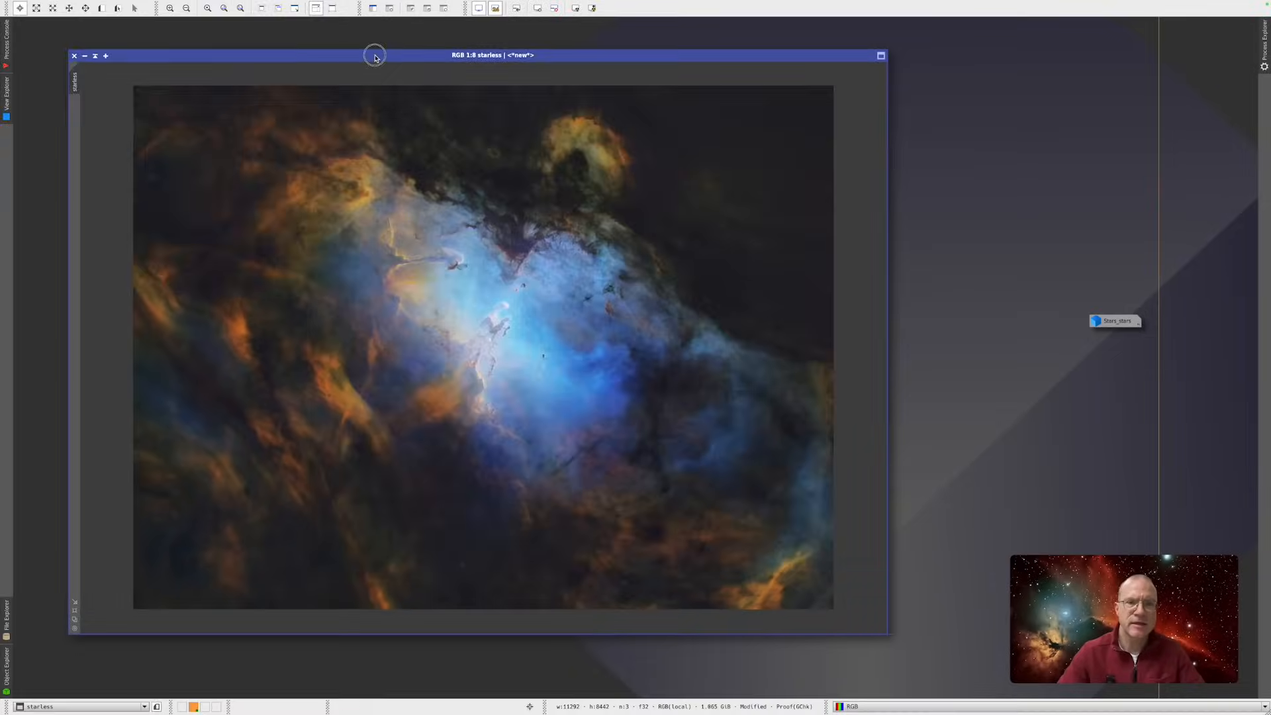
- Set a clone of the starless image aside for comparison and open the ImproveBrilliance script on the starless image
left_click_drag(374, 57, 440, 53)
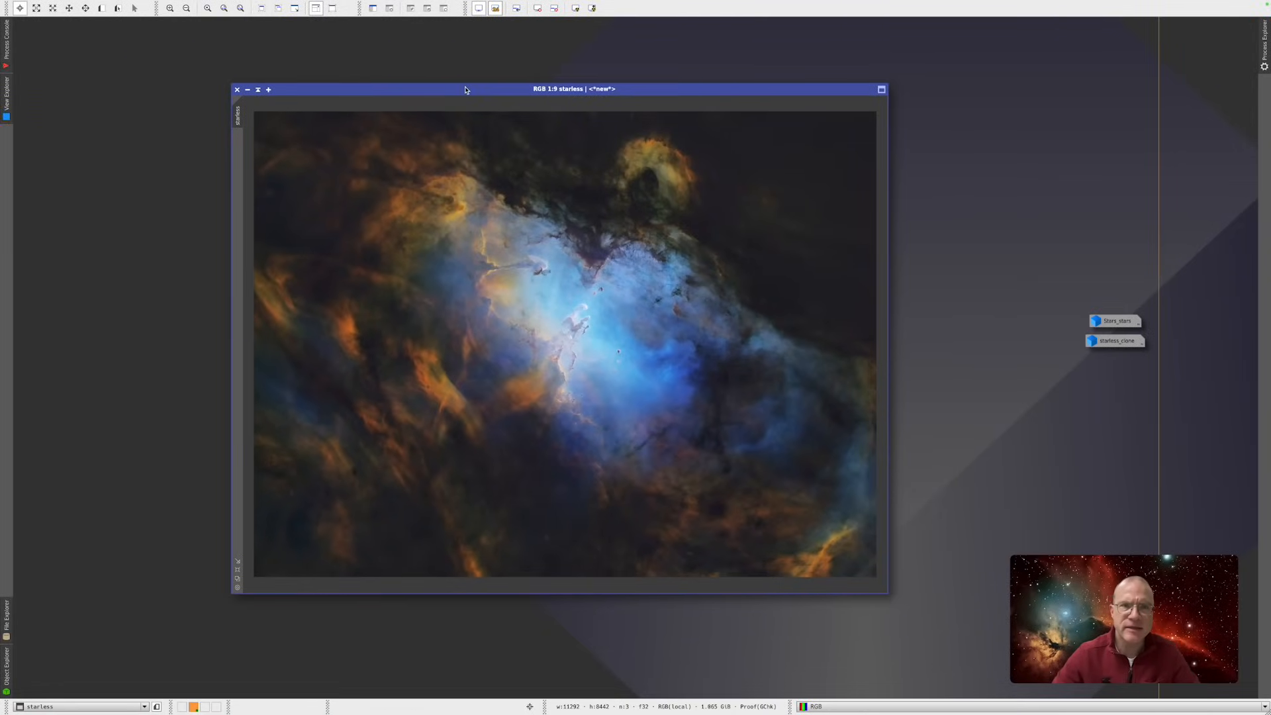
mouse_move(331, 2)
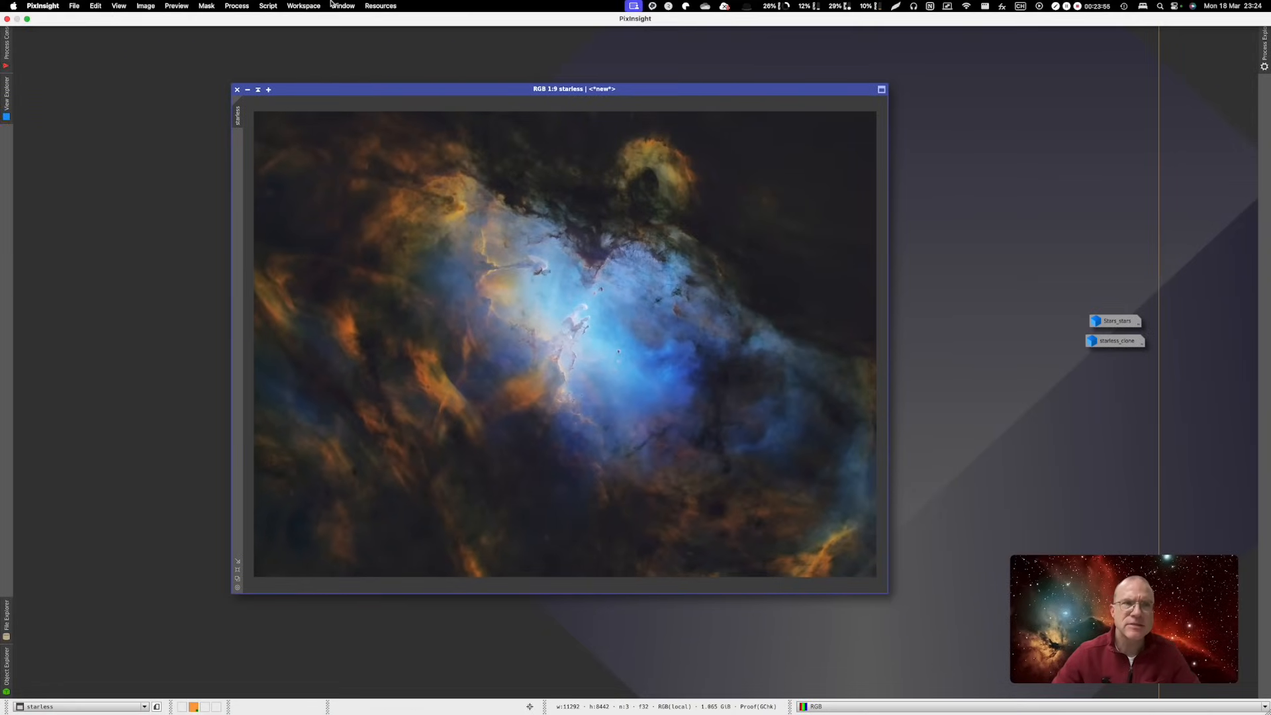
left_click(267, 6)
mouse_move(307, 150)
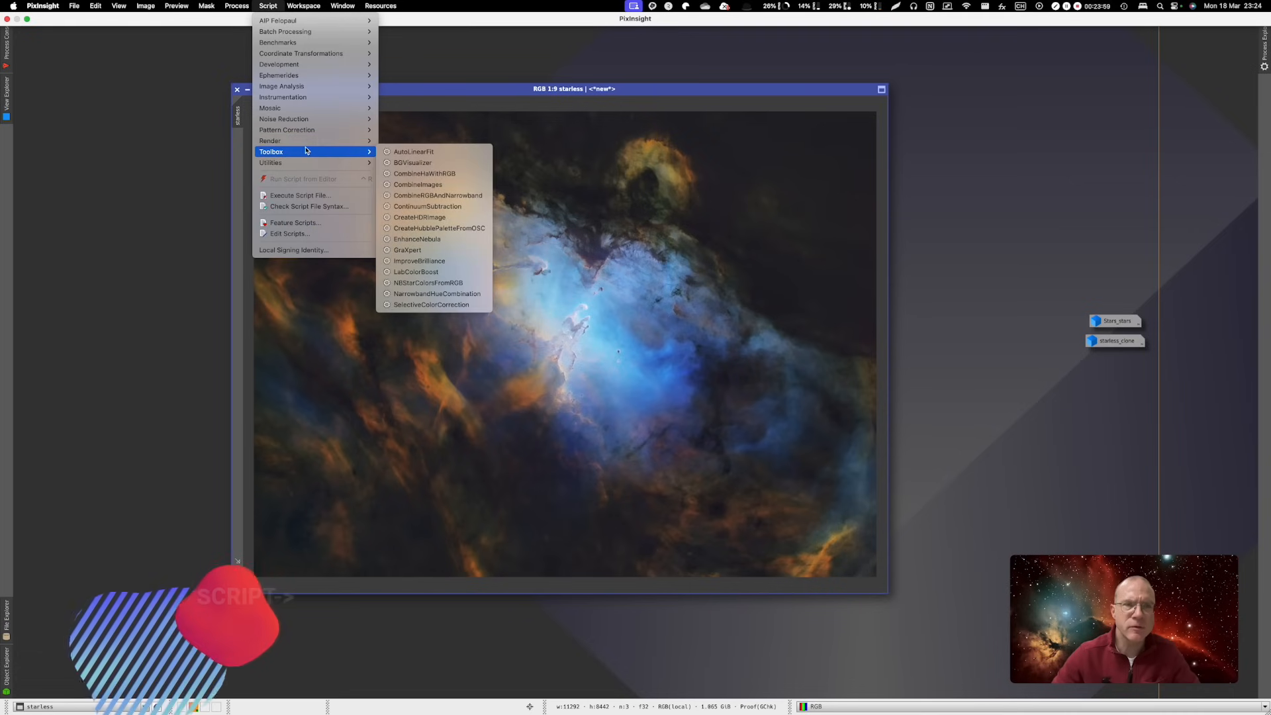
left_click(437, 265)
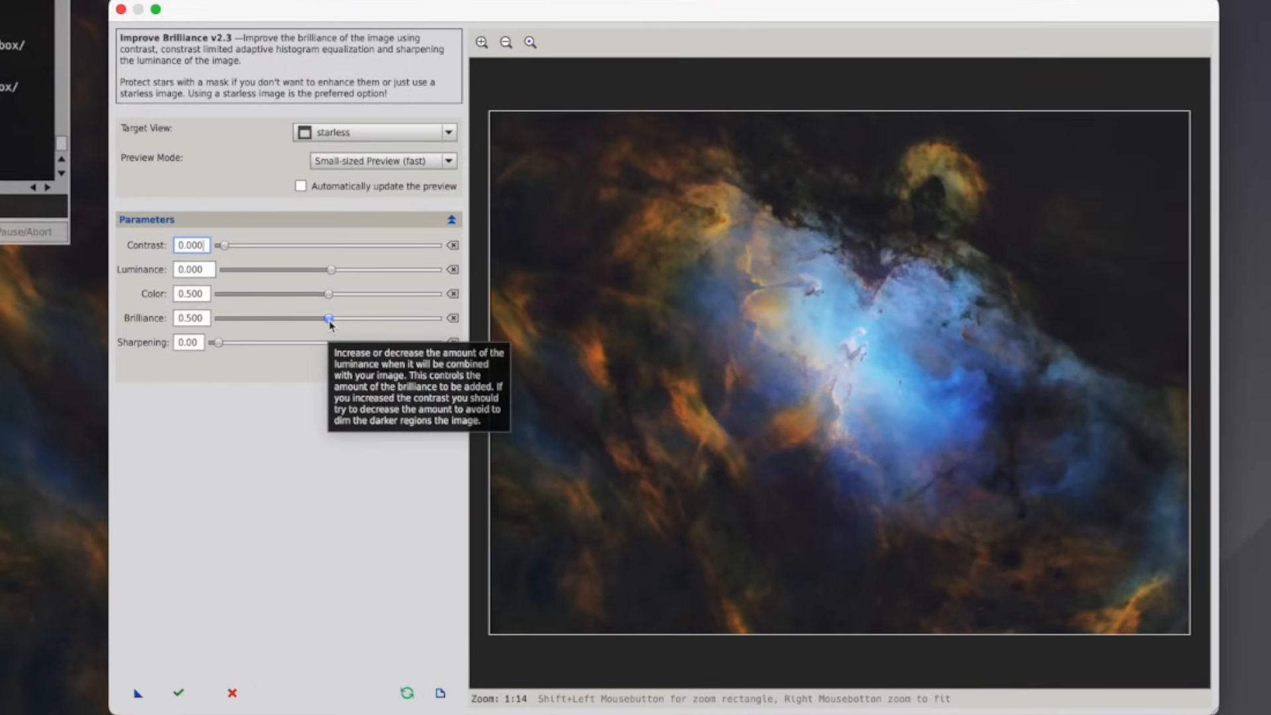
- Set brilliance to 0.325, sharpening to 0.20 and luminance to 0.086, turn on automatic preview updates, and apply
left_click(461, 323)
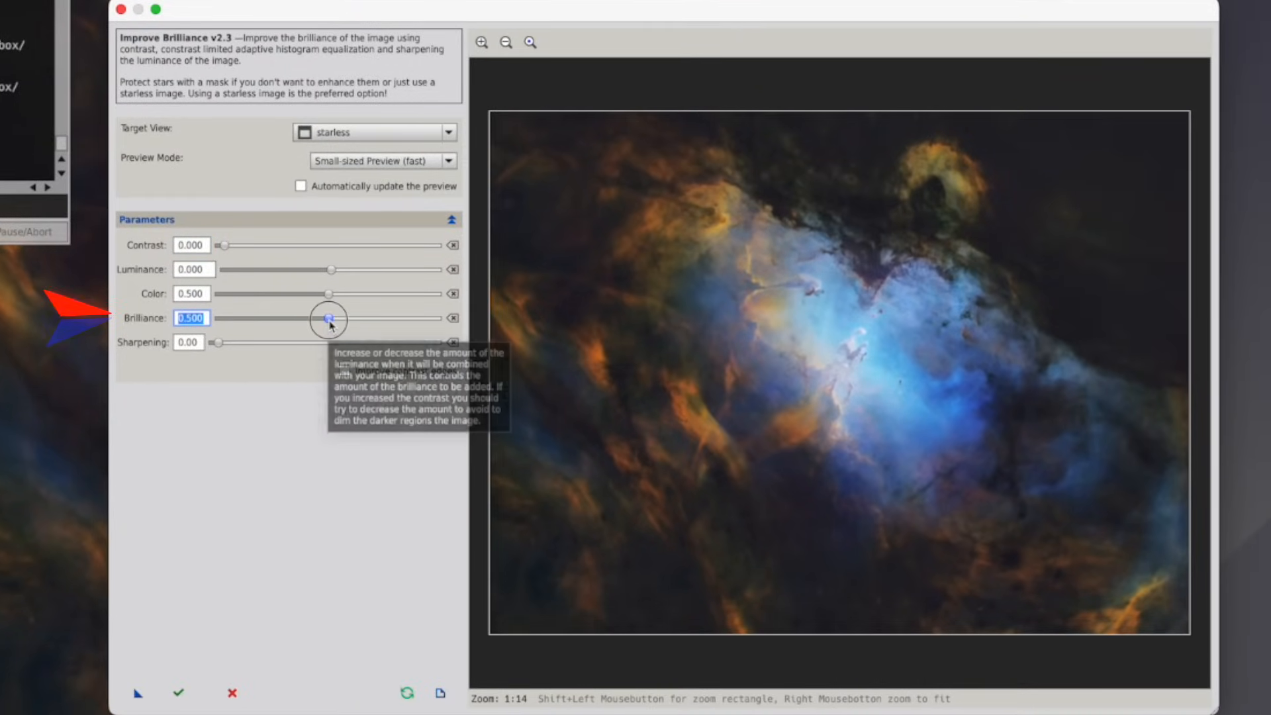
left_click_drag(330, 325, 299, 322)
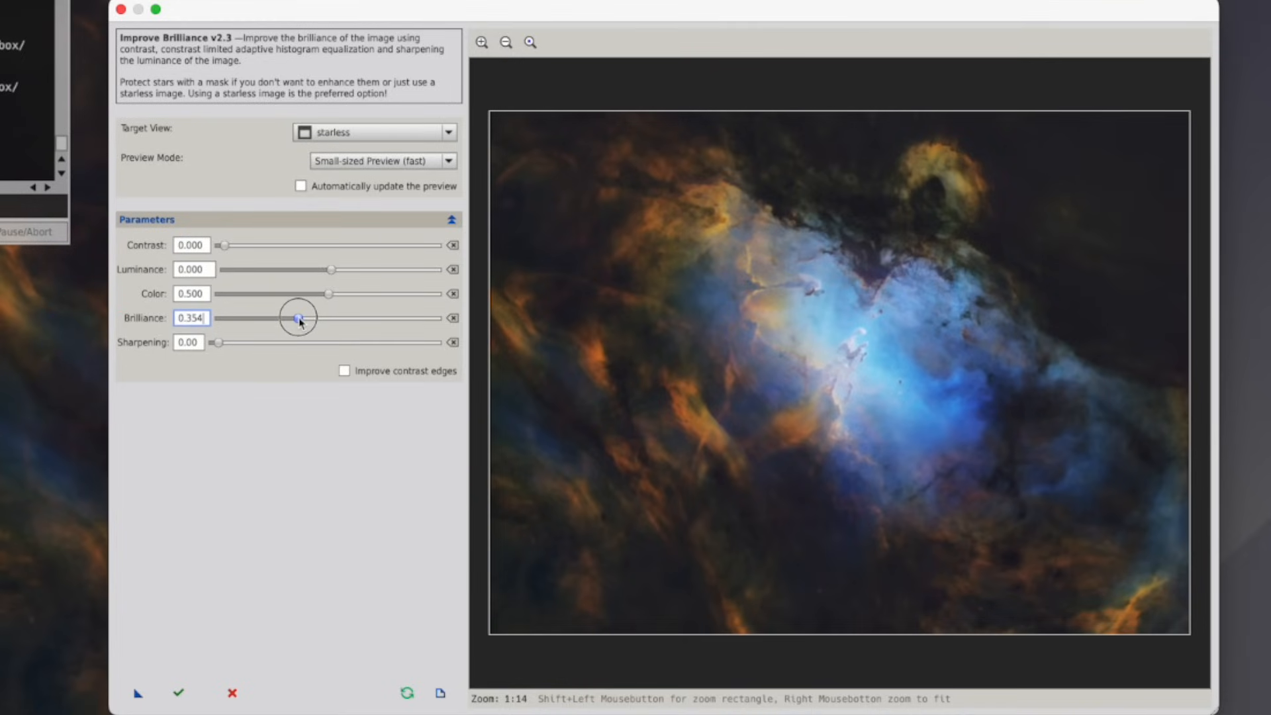
left_click_drag(218, 344, 242, 351)
left_click_drag(332, 275, 342, 276)
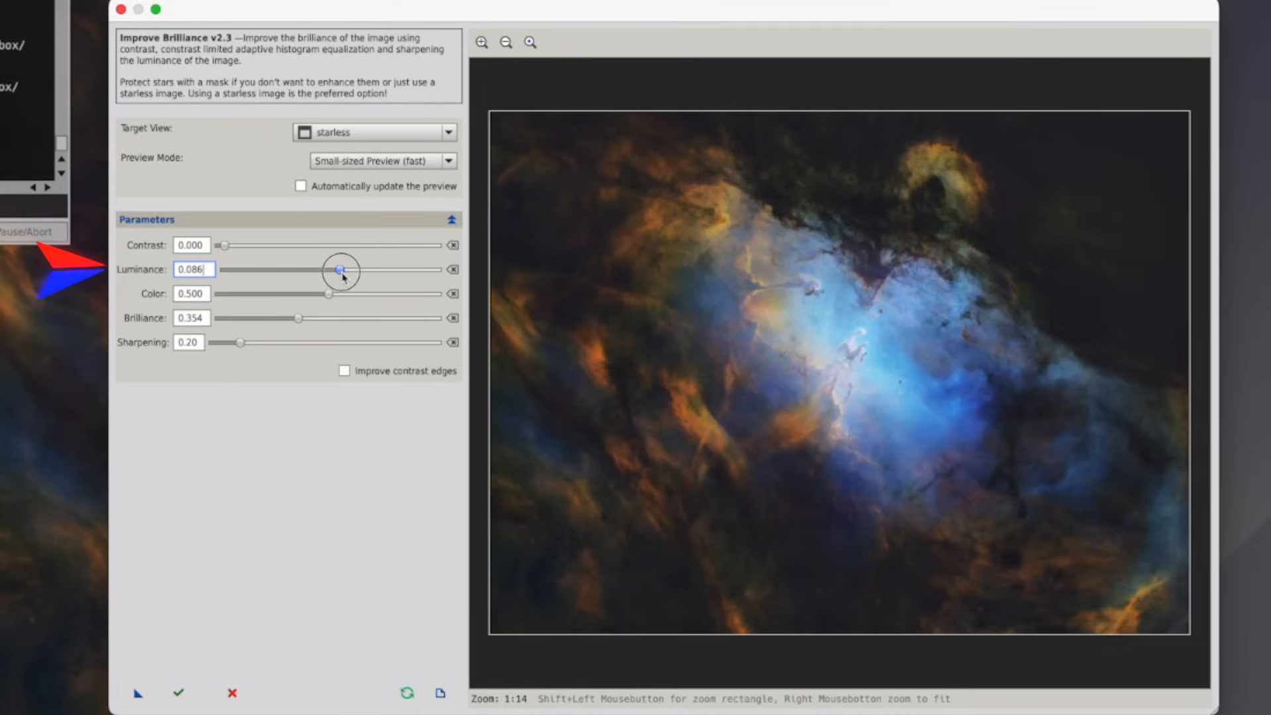
left_click(301, 188)
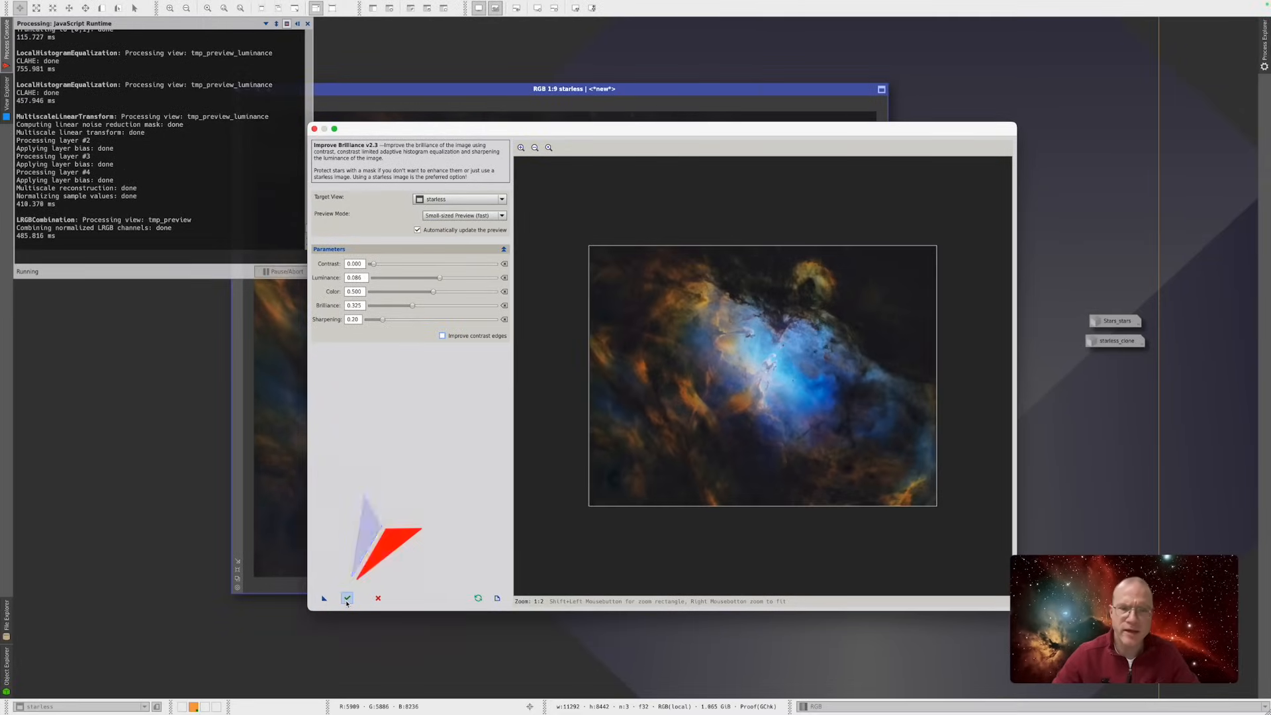
left_click(348, 599)
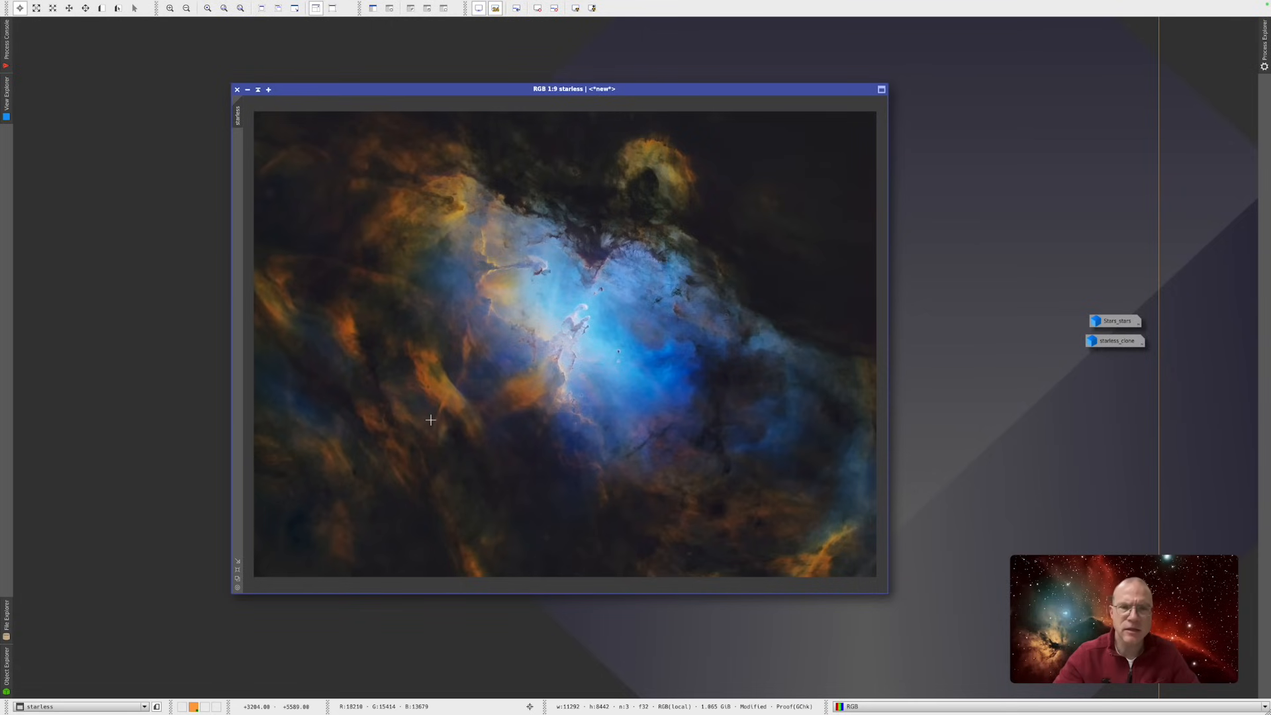
- Restore the starless clone and compare it repeatedly with the image enhanced by ImproveBrilliance
double_click(1122, 343)
left_click_drag(723, 120, 675, 95)
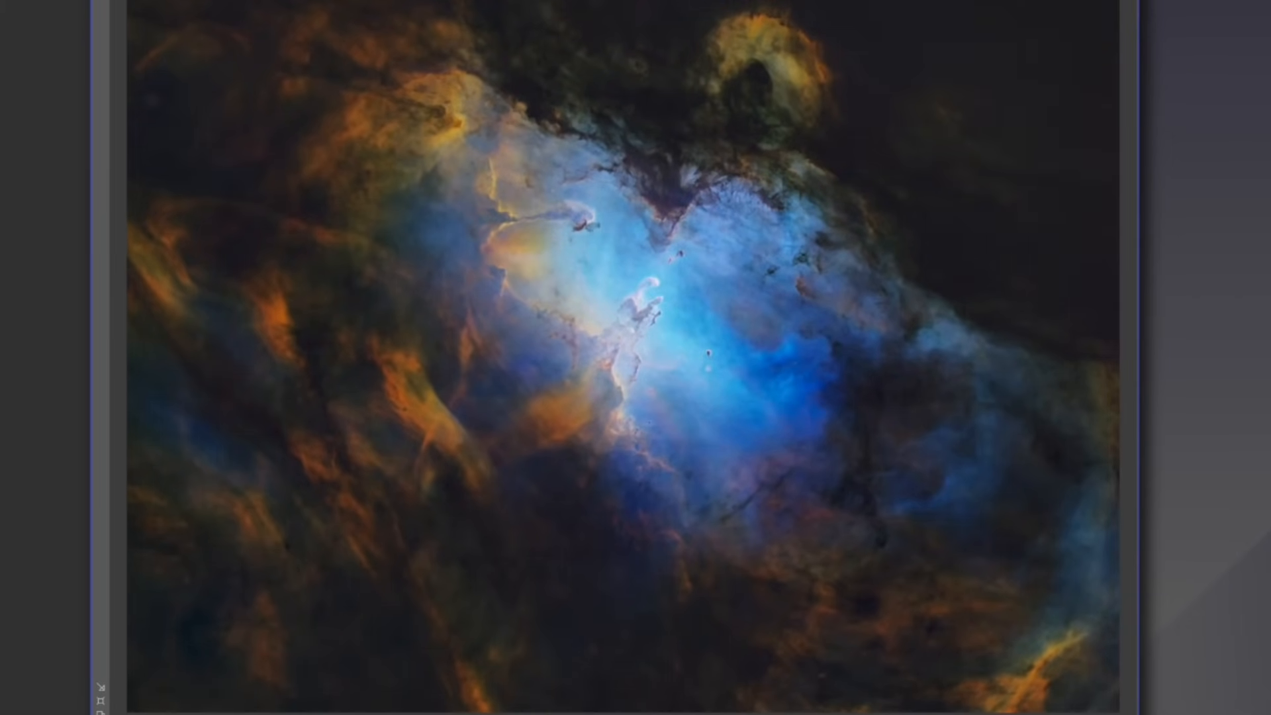
key("ctrl+Tab")
key("ctrl+Tab")
key("ctrl+Tab")
key("ctrl+Tab")
key("ctrl+Tab")
key("ctrl+Tab")
key("ctrl+Tab")
key("ctrl+Tab")
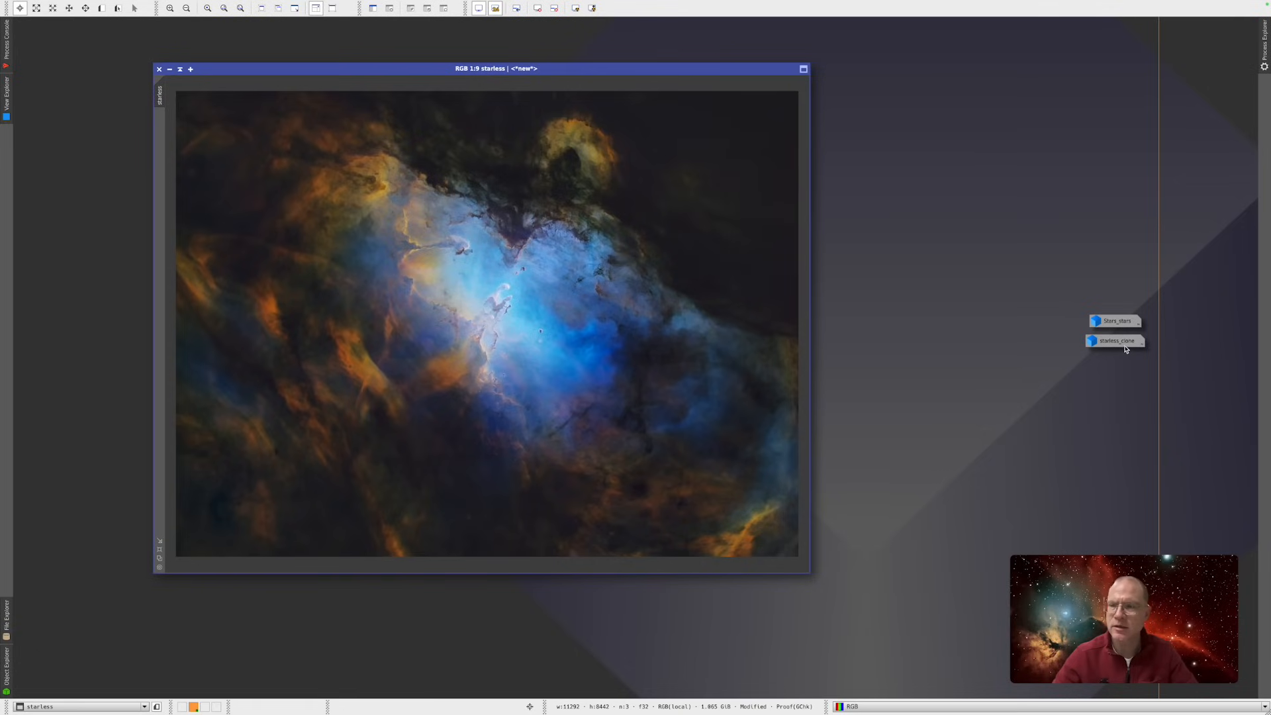
- Restore the Stars_stars image and open CurvesTransformation with a real-time preview of it
mouse_move(1118, 342)
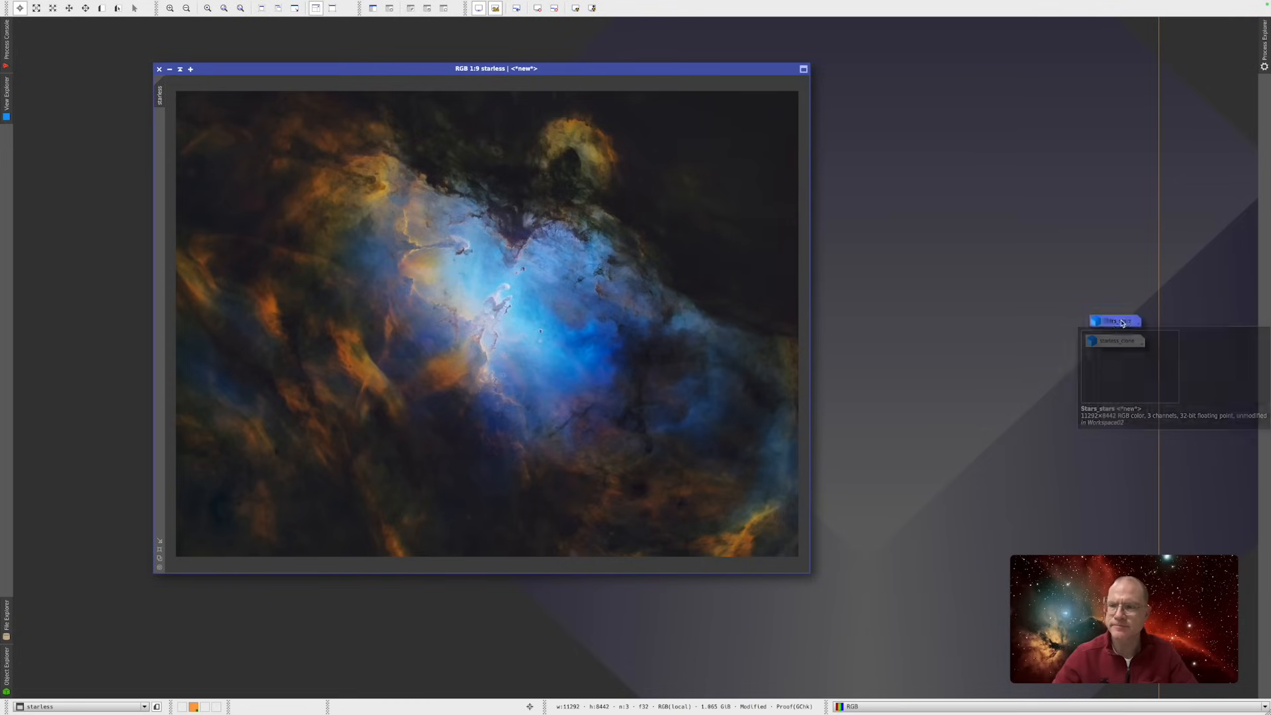
double_click(1116, 320)
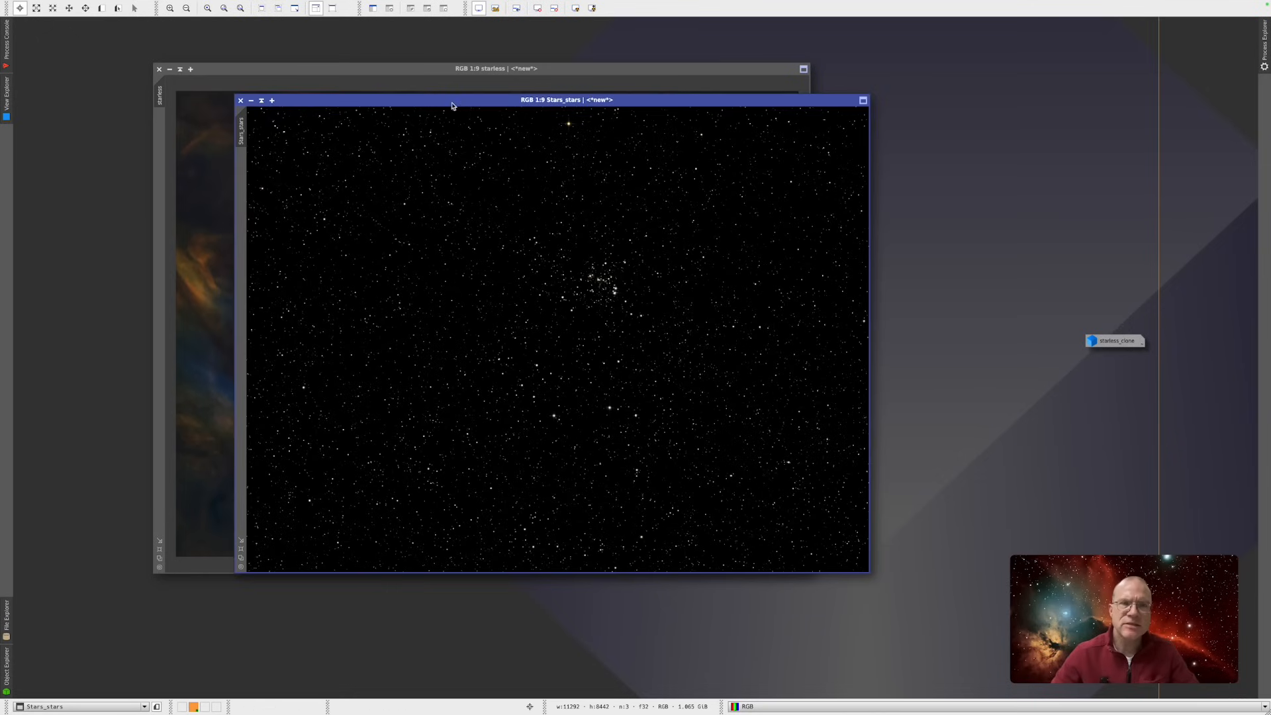
left_click_drag(454, 101, 479, 96)
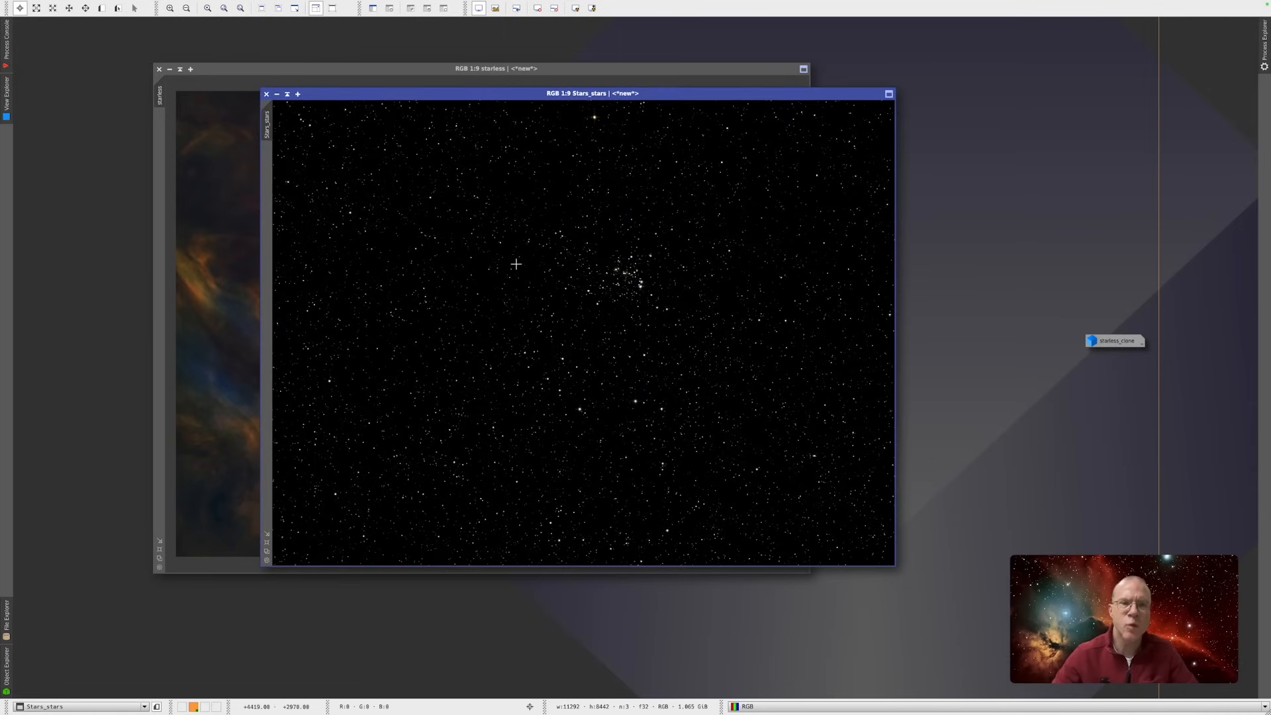
left_click(237, 5)
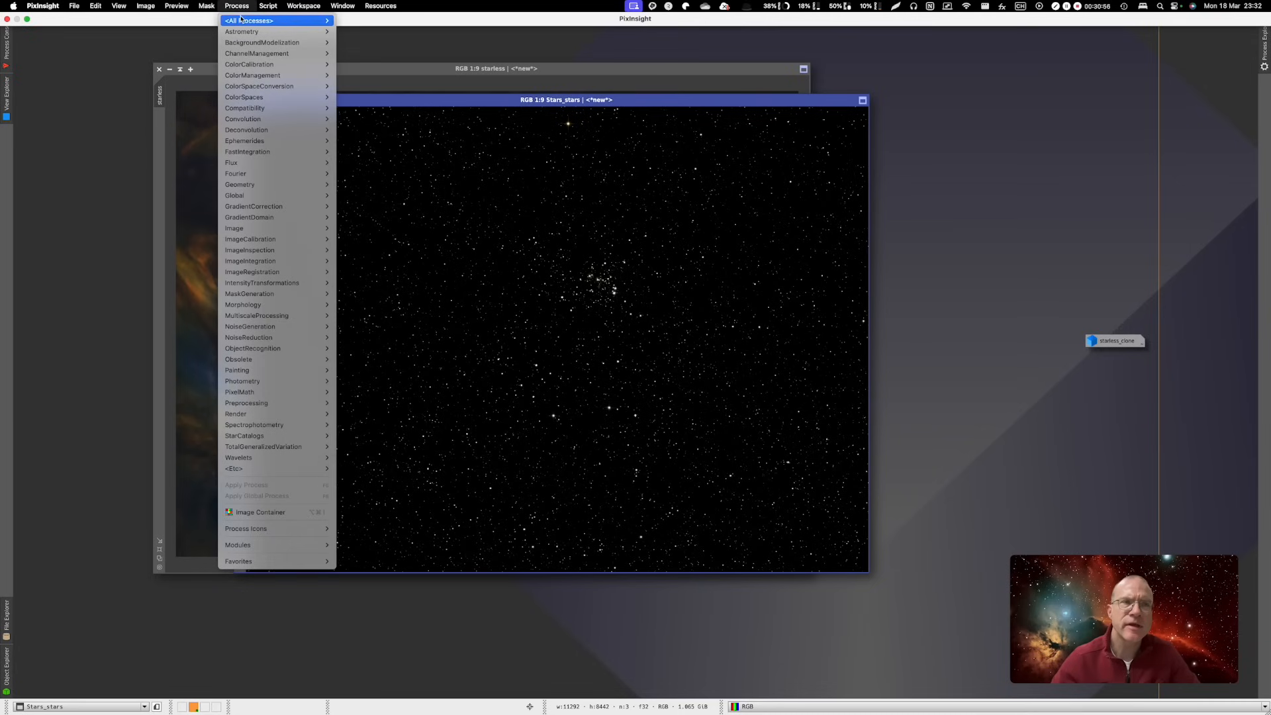
mouse_move(275, 21)
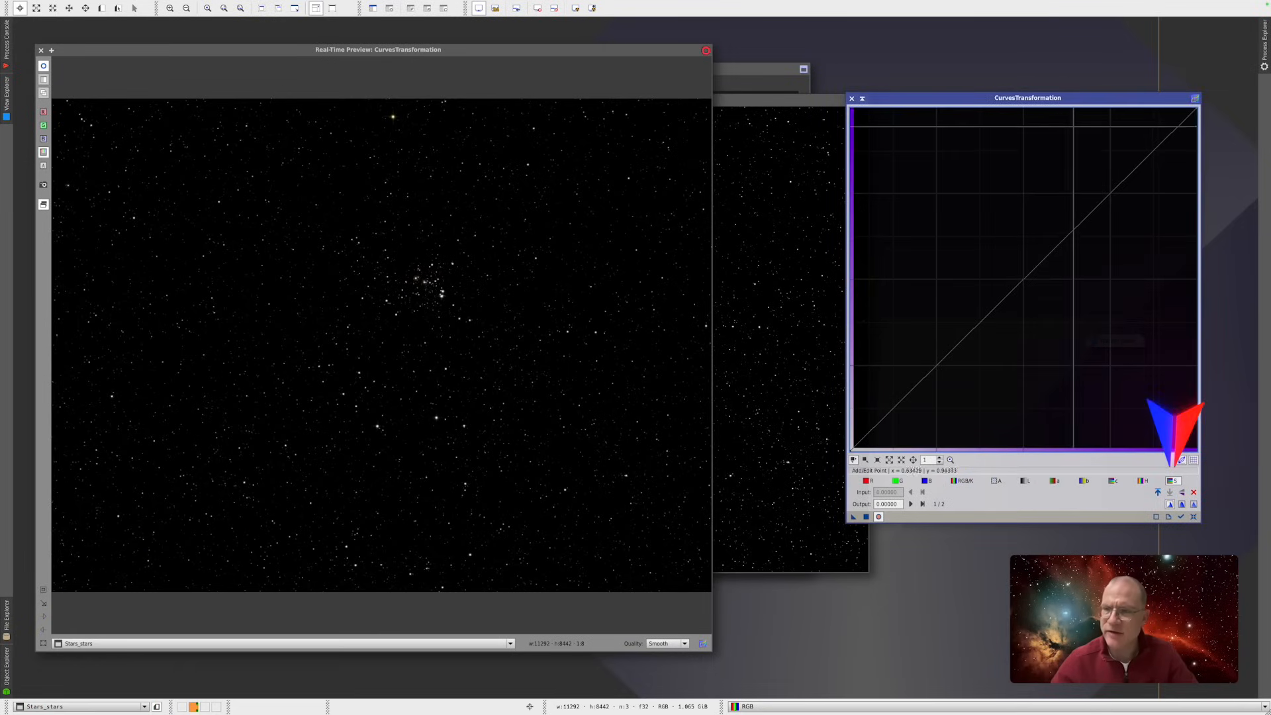
- Raise the saturation curve of the stars with a point at about input 0.30, output 0.58, apply it, and close the tool and preview
left_click_drag(1018, 281, 955, 250)
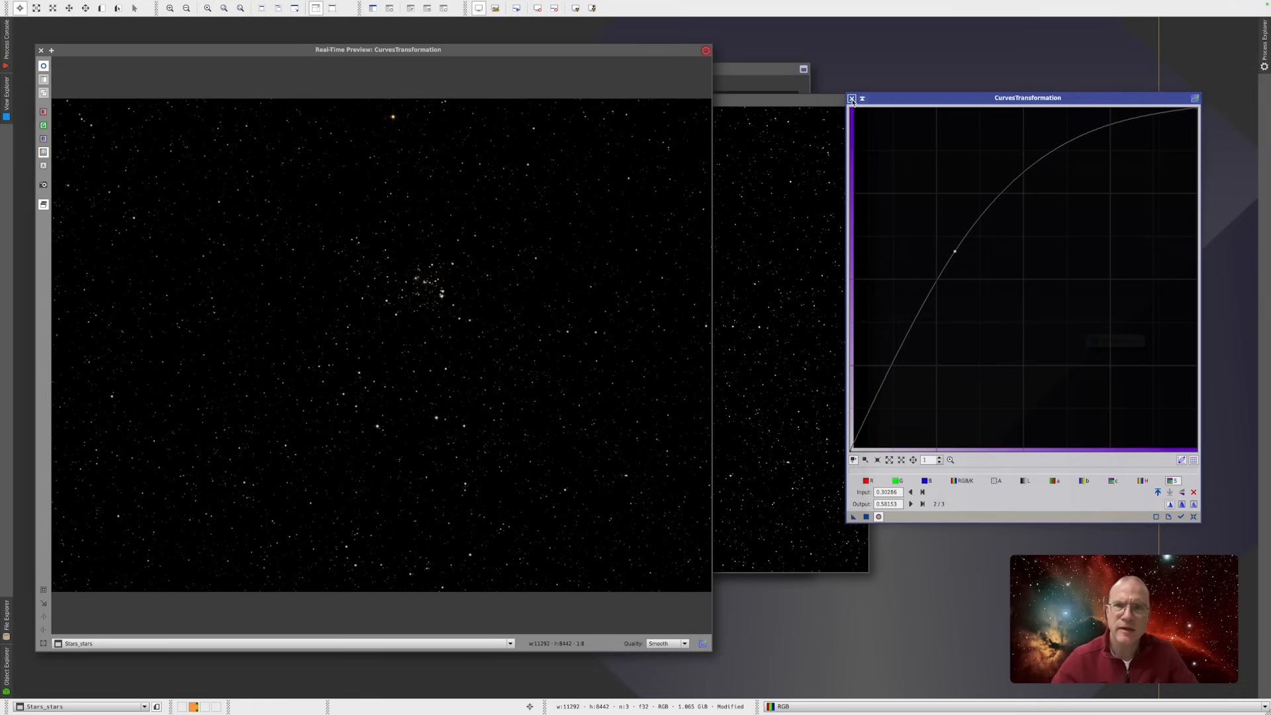
left_click(852, 98)
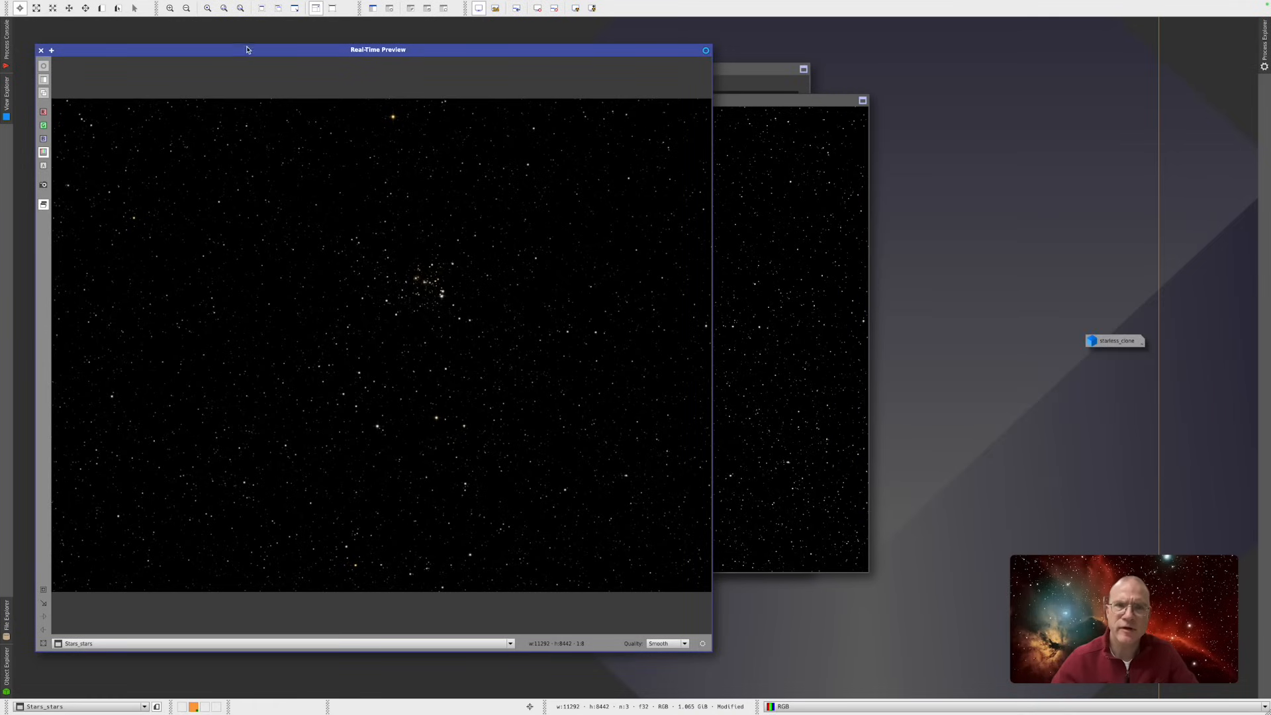
left_click(40, 50)
left_click_drag(405, 108, 484, 116)
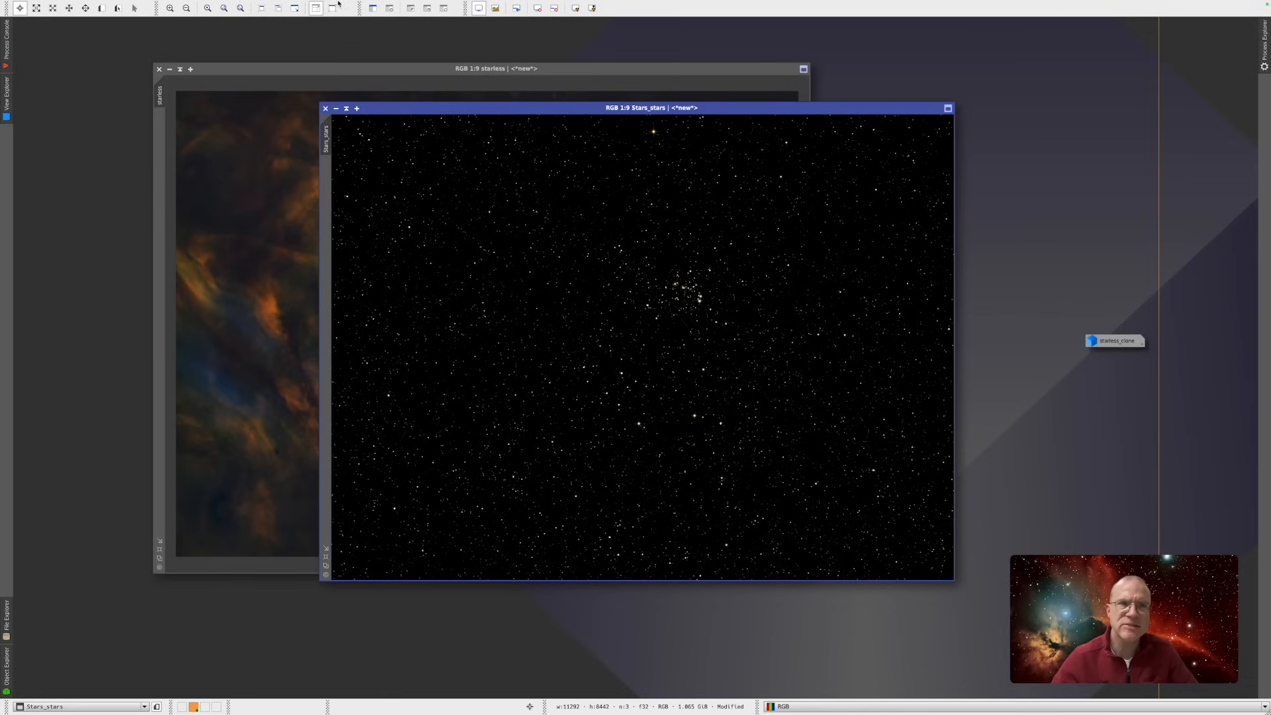
- Open the ImageBlend script and choose starless as the base image and Stars_stars as the blend image
left_click(268, 5)
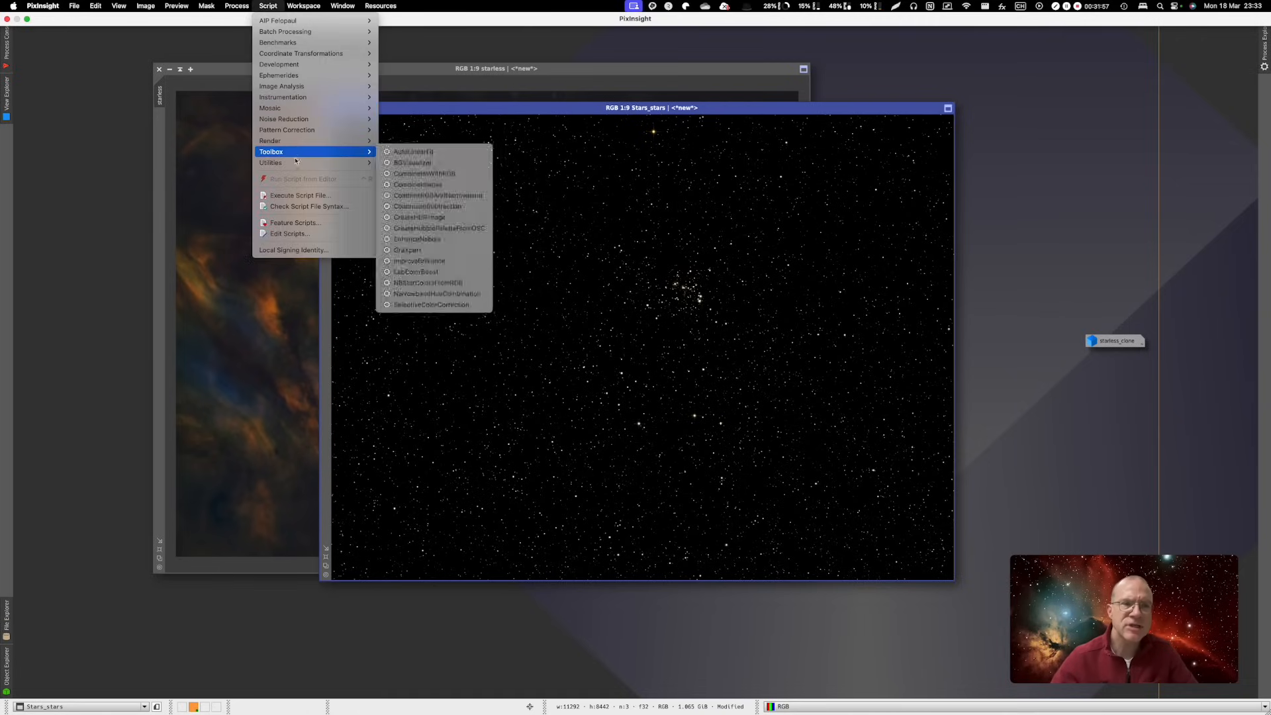
mouse_move(296, 164)
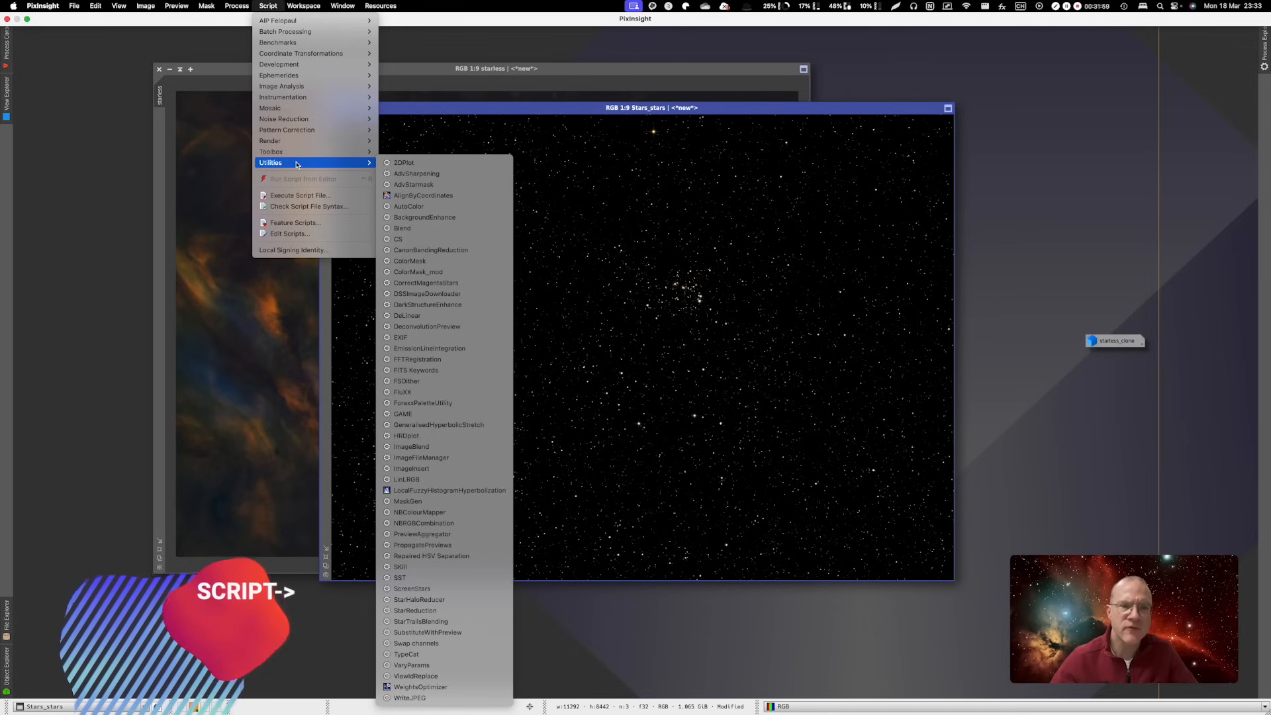
left_click(414, 447)
left_click(394, 184)
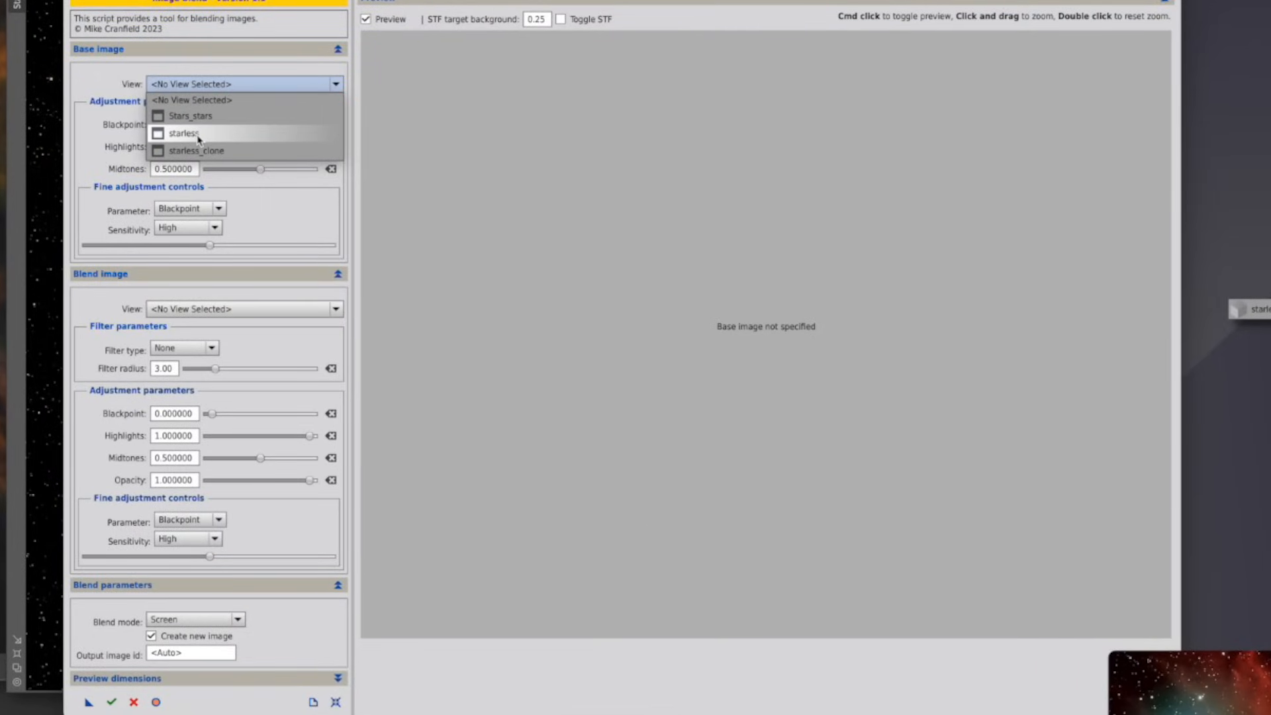
left_click(198, 139)
left_click(252, 309)
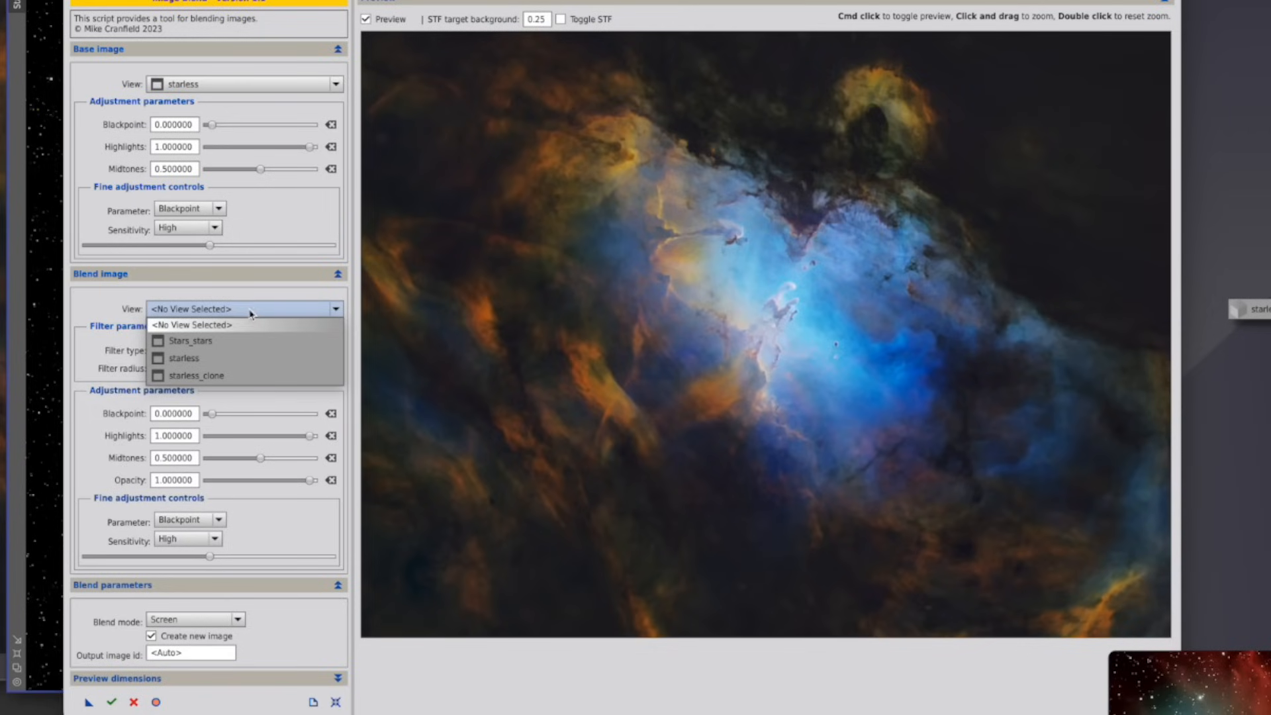
left_click(199, 341)
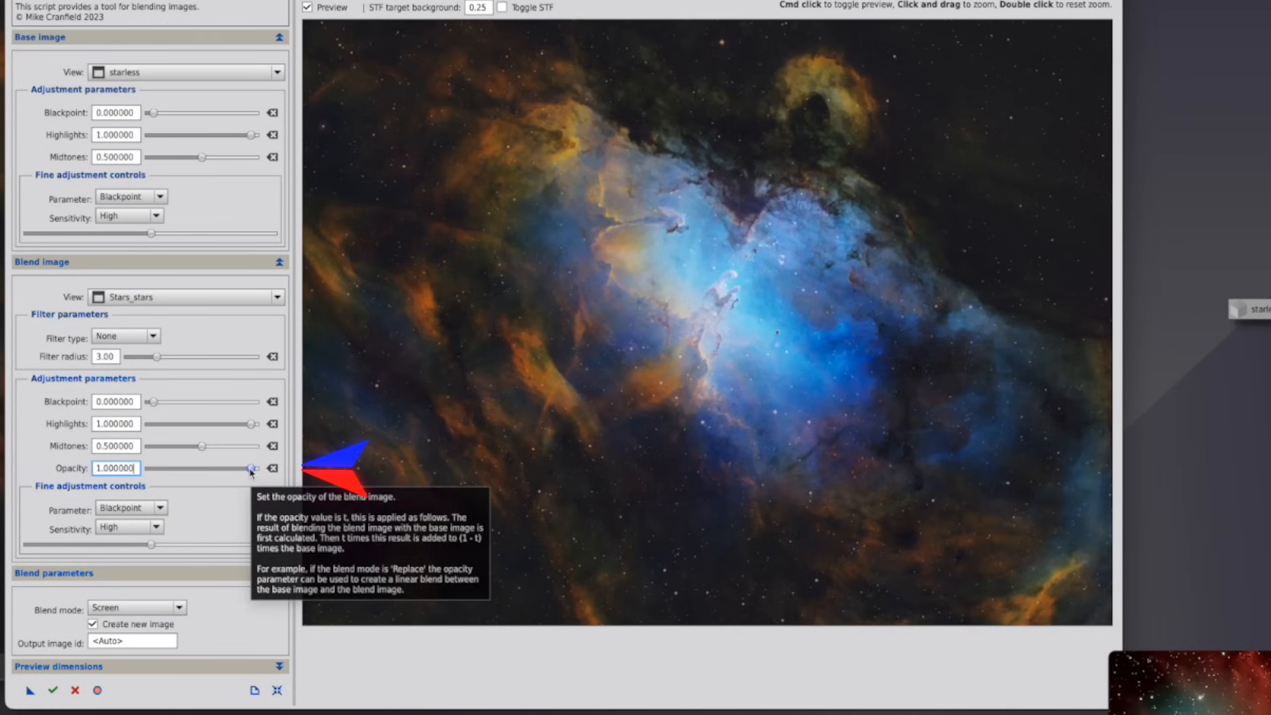
- Lower the blend opacity to about 0.56 in Screen mode, create the blended image, and inspect the central pillars up close
left_click_drag(251, 468, 209, 470)
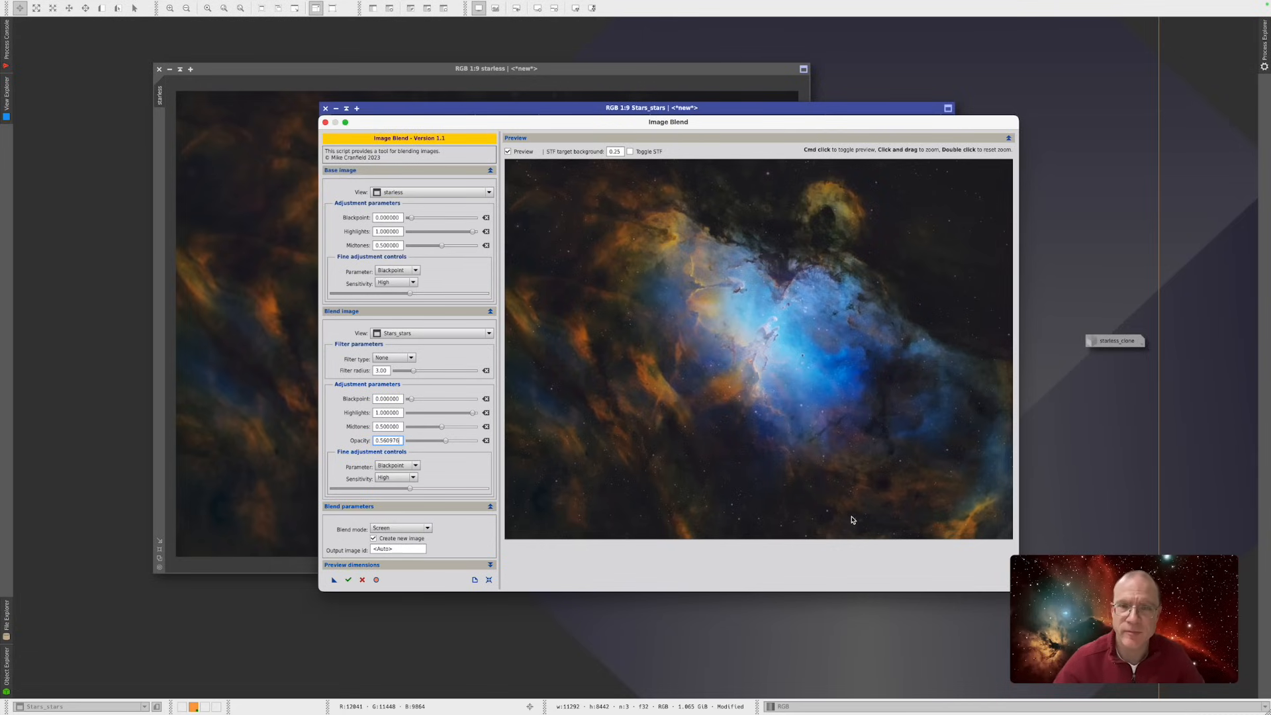
left_click(350, 581)
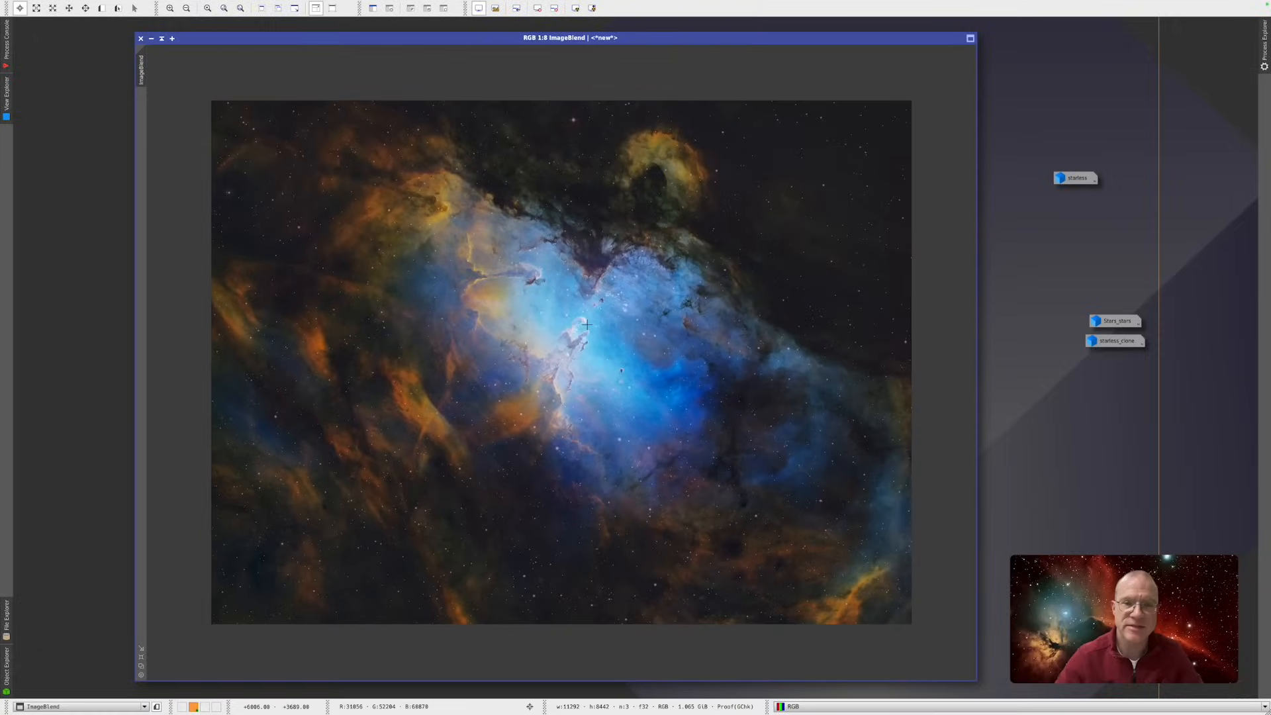
scroll(589, 326, "up", 4)
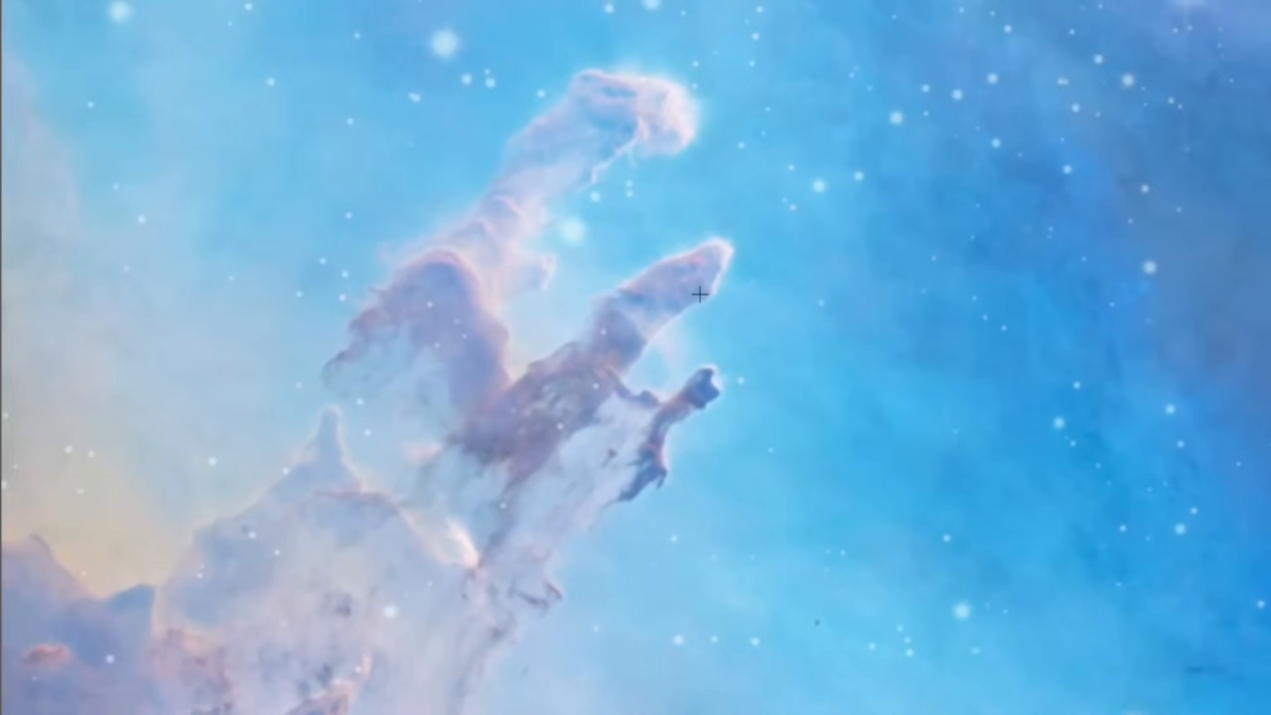